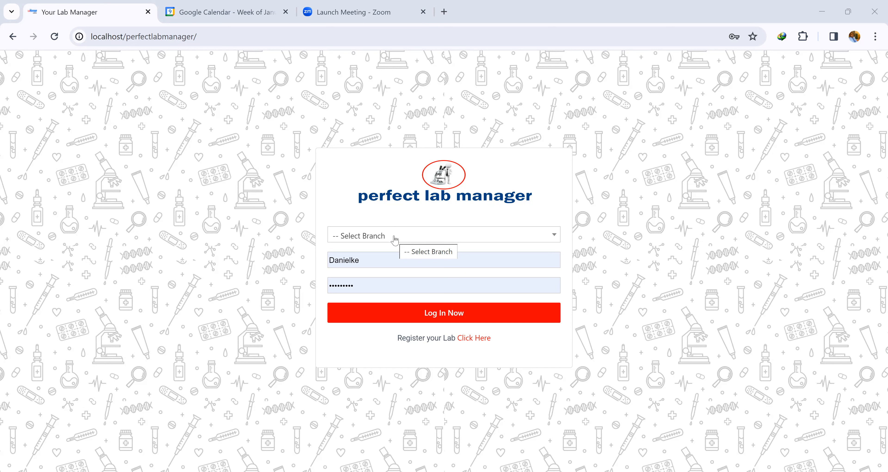
Log in to the Main branch using the saved account credentials.
left_click(394, 239)
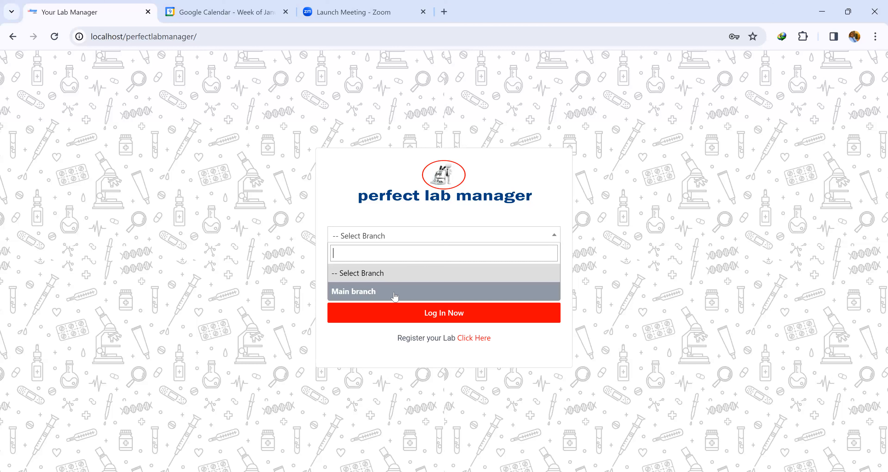
left_click(390, 293)
left_click(367, 258)
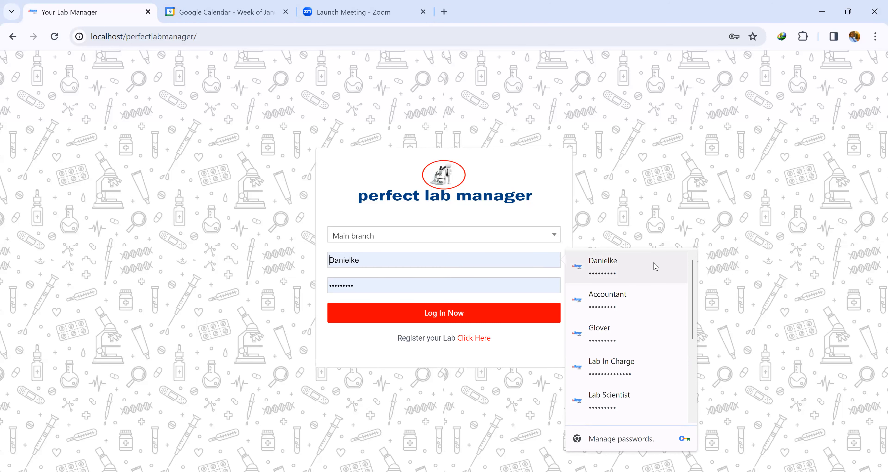
left_click(598, 268)
left_click(428, 318)
left_click(544, 119)
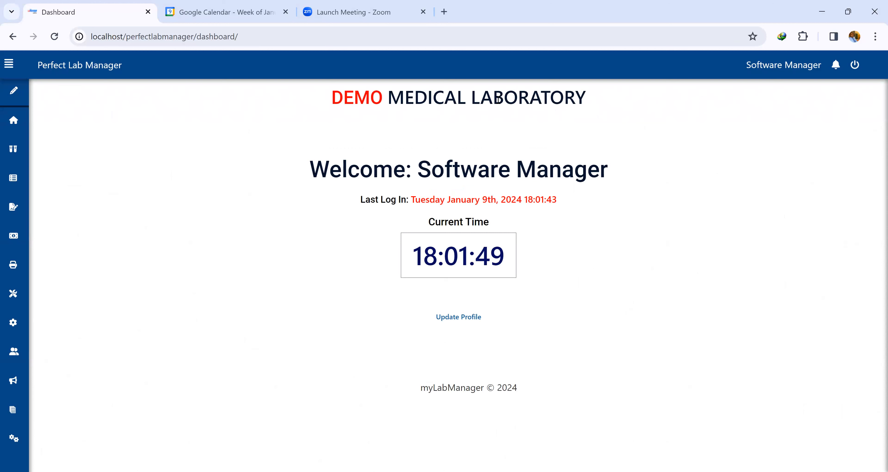
Examine the dashboard heading, the sidebar menu and the notice board.
left_click_drag(332, 99, 588, 115)
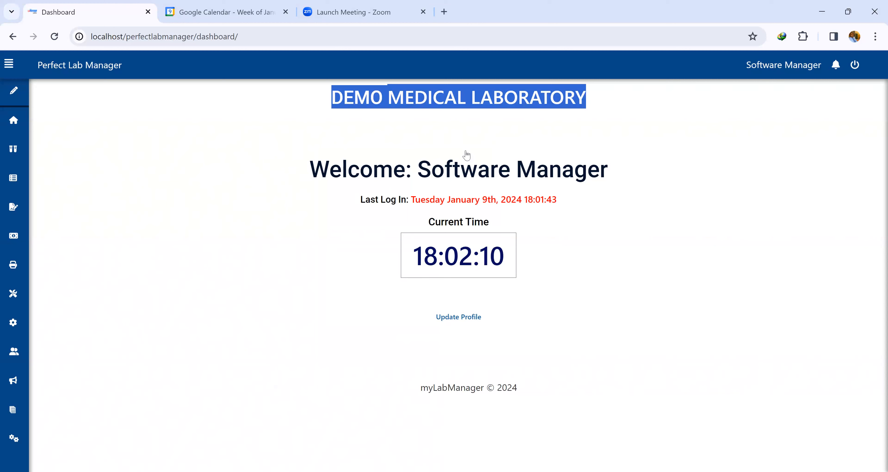
left_click(586, 210)
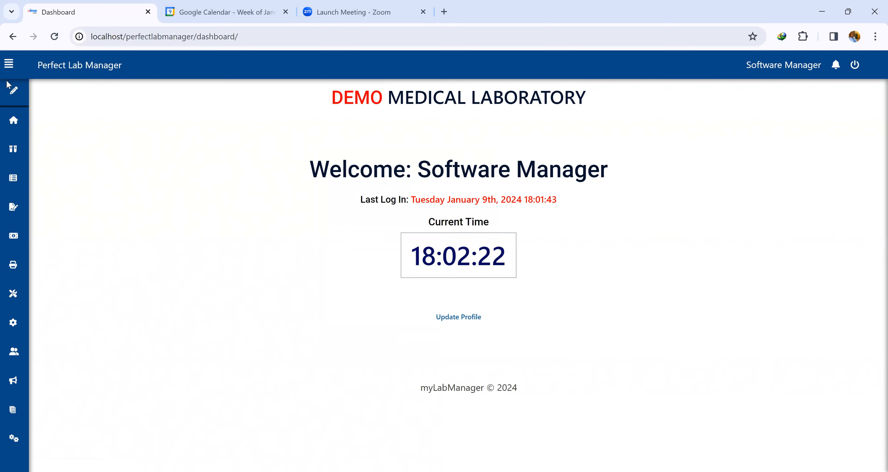
left_click(10, 66)
left_click(9, 66)
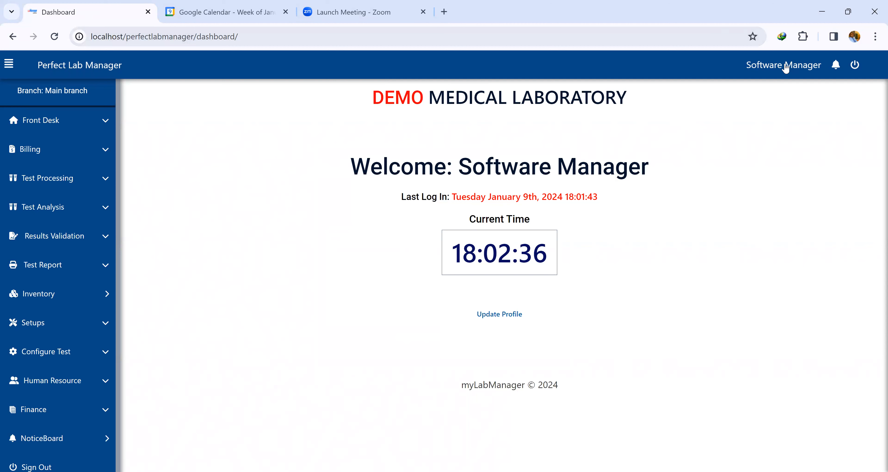
left_click(835, 66)
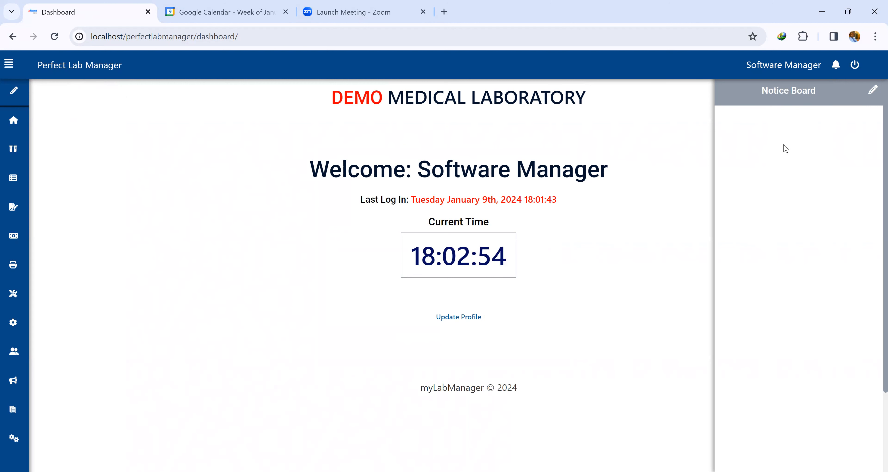
left_click(835, 65)
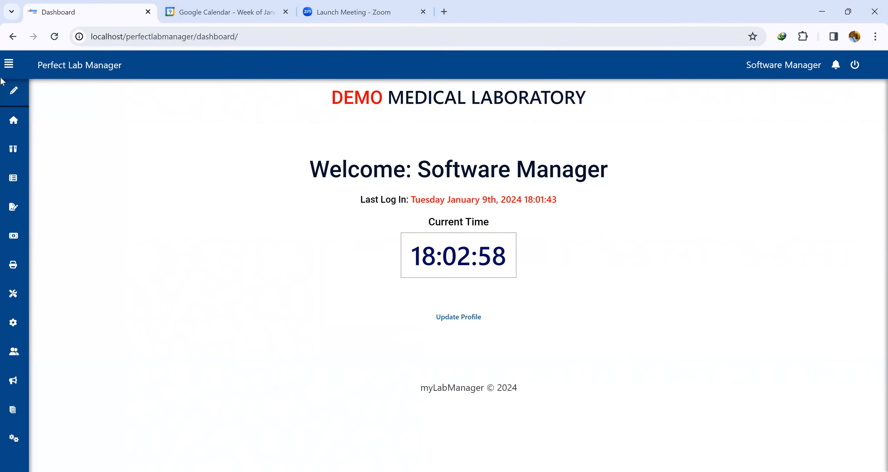
Open the business setup page and enter Damongo as the business address.
left_click(14, 69)
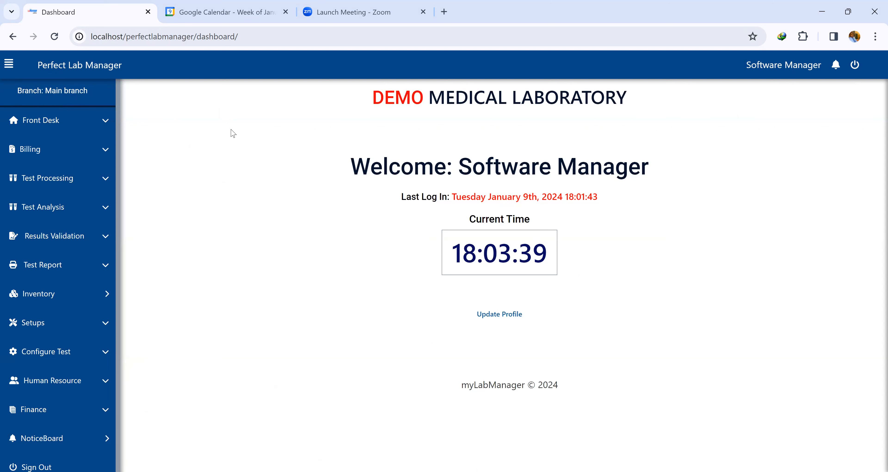
left_click(72, 320)
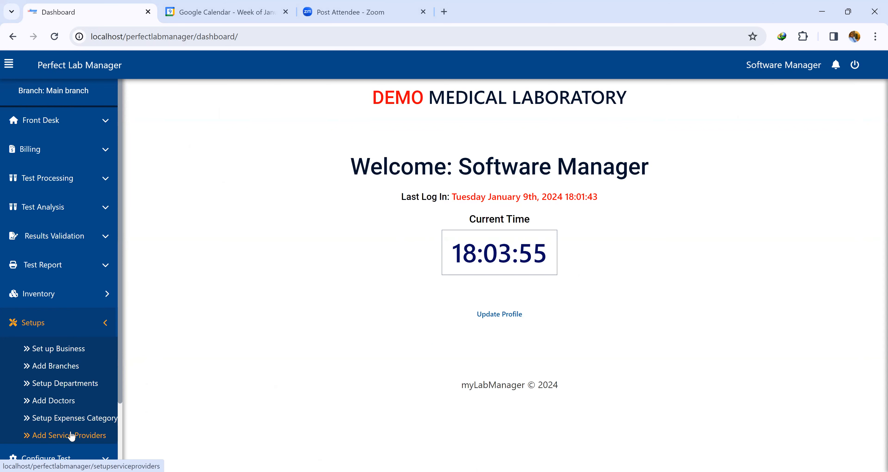
left_click(57, 349)
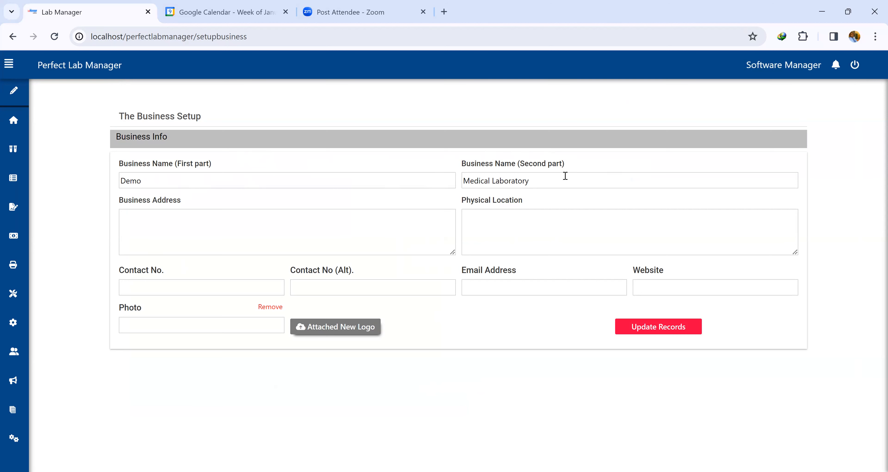
left_click_drag(172, 182, 133, 182)
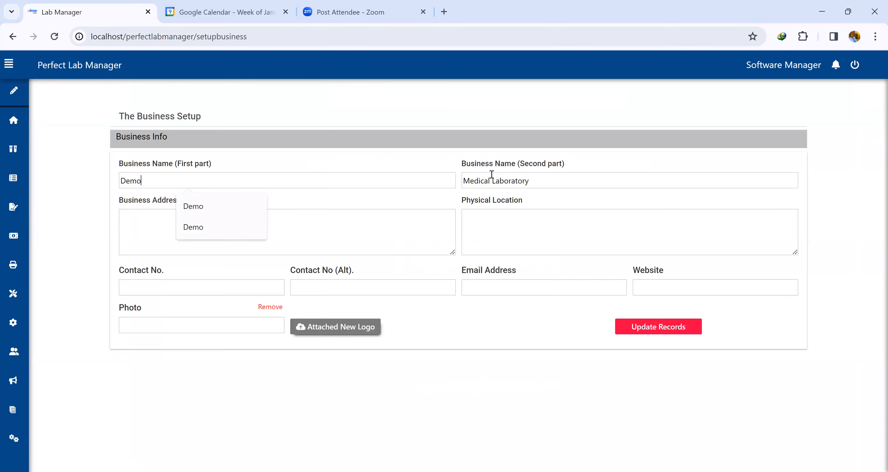
left_click(342, 227)
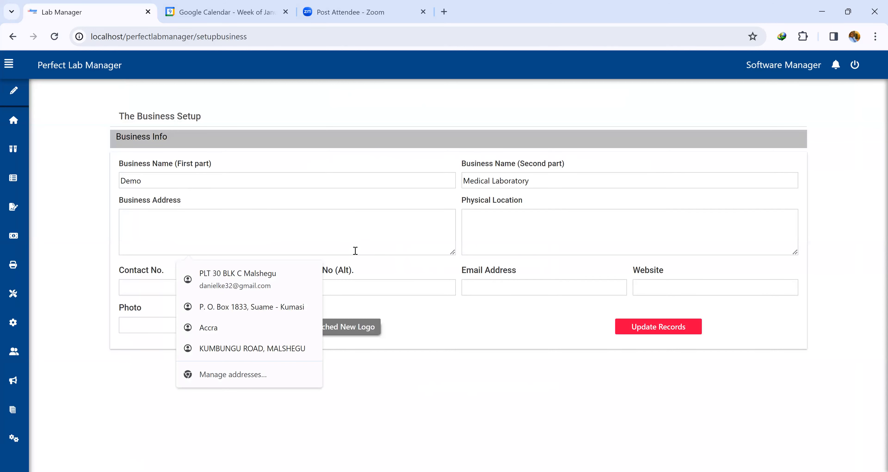
type("Damongo")
Enter 'Along the Sawla Main Road' as the physical location.
left_click(553, 237)
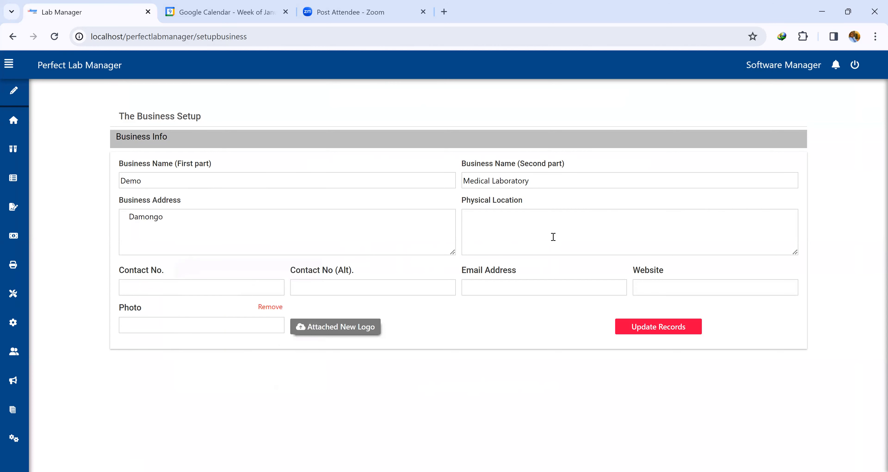
type("Along the Sawla Main Road")
Fill in the main and alternative contact numbers and the business e-mail address.
left_click(184, 289)
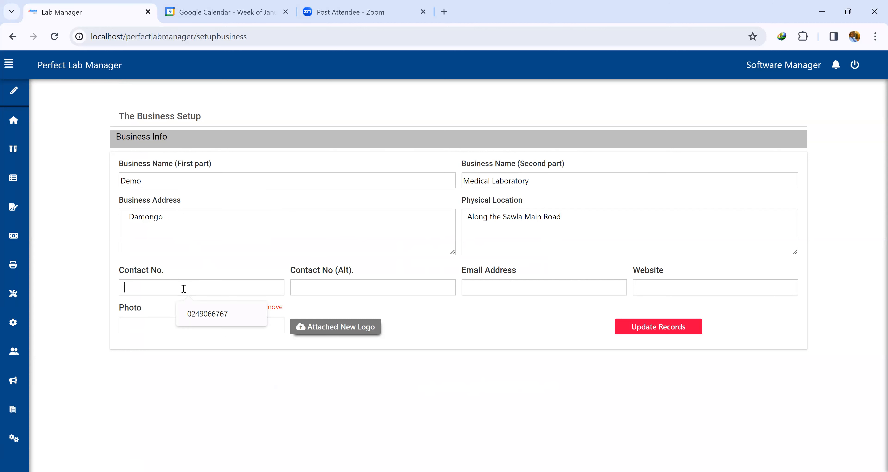
left_click(222, 313)
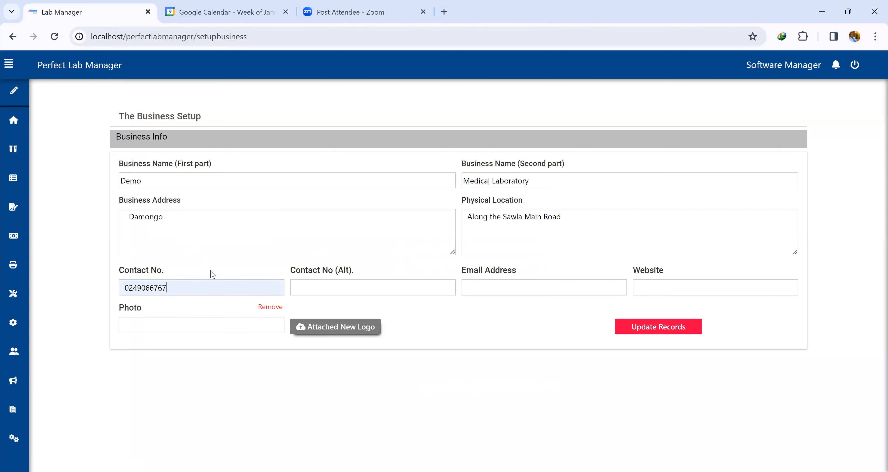
left_click(314, 289)
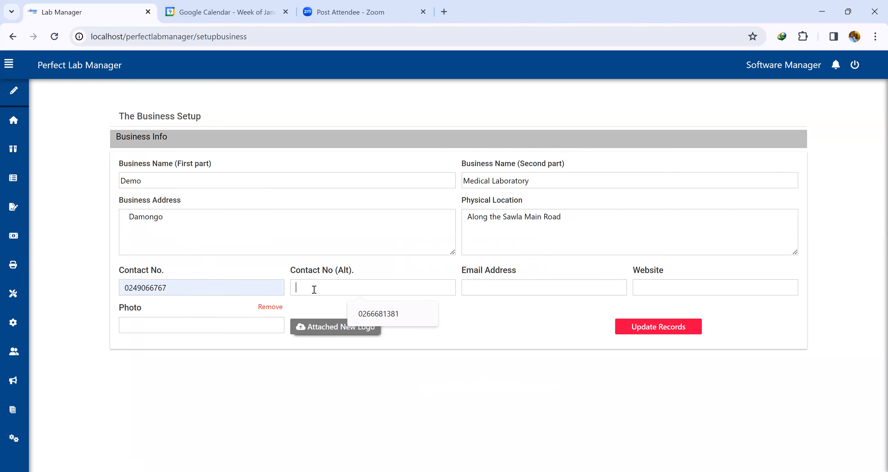
left_click(377, 302)
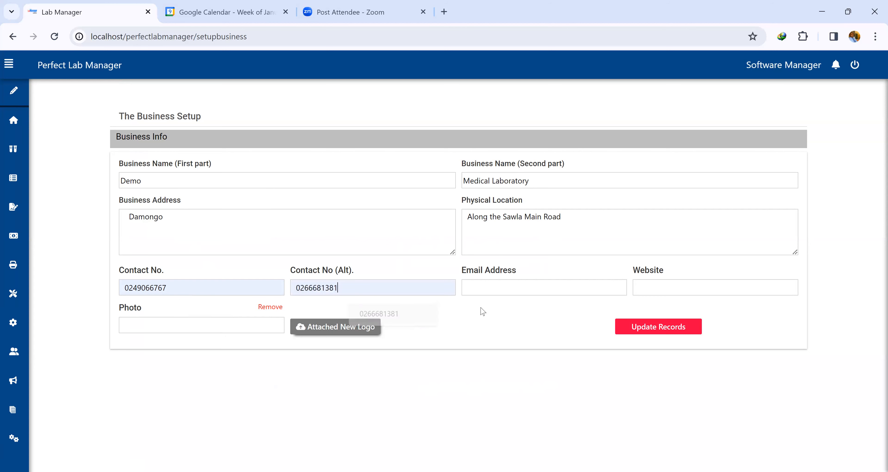
left_click(490, 288)
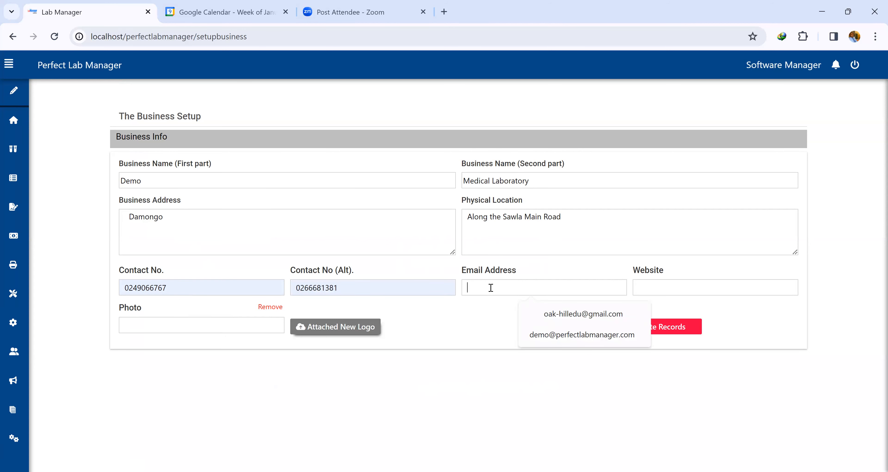
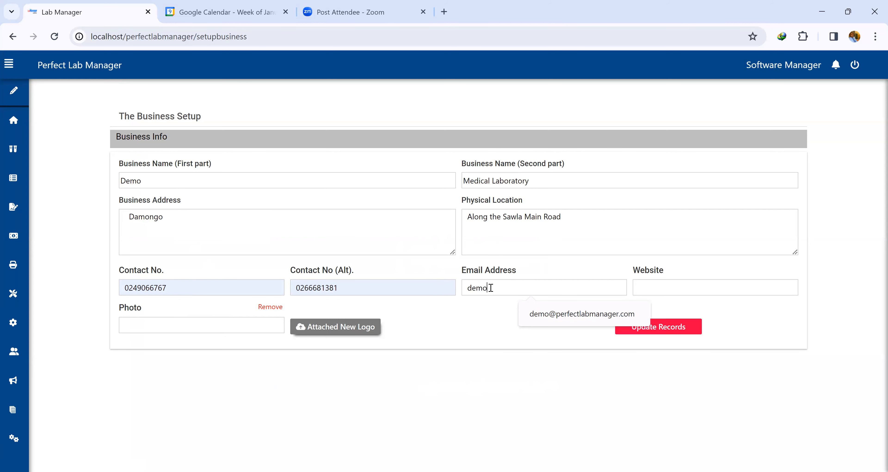
Attach businesslogo.jpg as the business logo and update the business records.
left_click(654, 286)
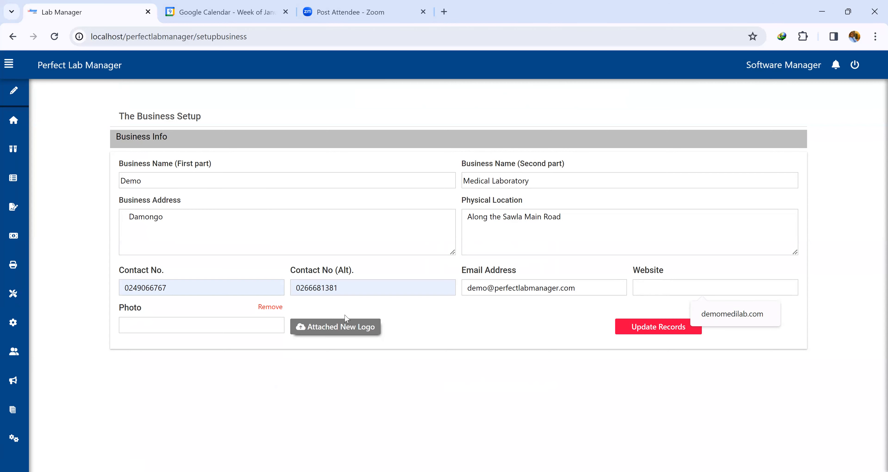
left_click(345, 328)
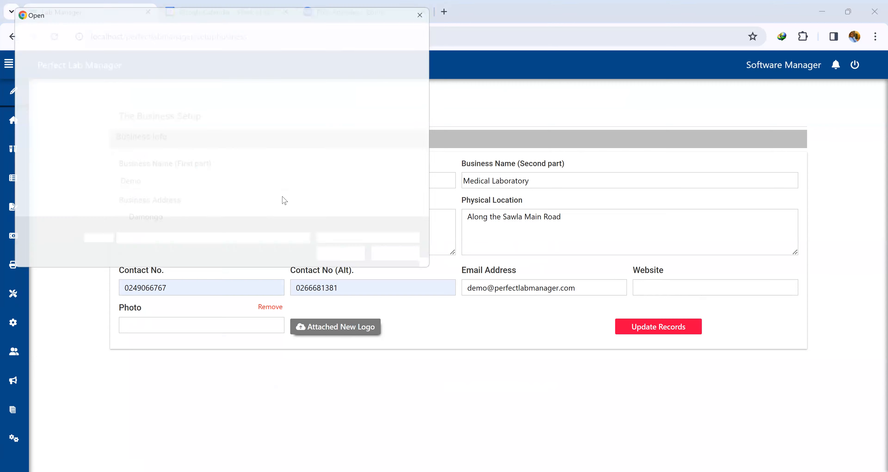
scroll(269, 144, "down", 3)
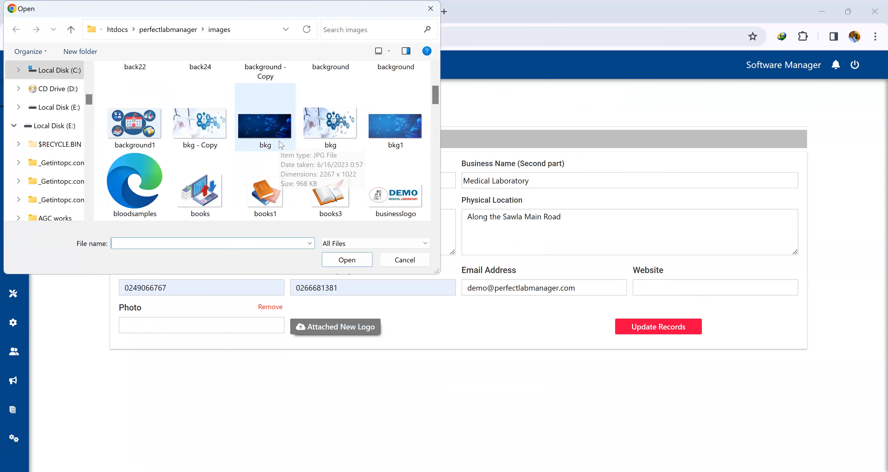
scroll(330, 137, "down", 2)
scroll(331, 137, "up", 1)
left_click(396, 103)
left_click(350, 261)
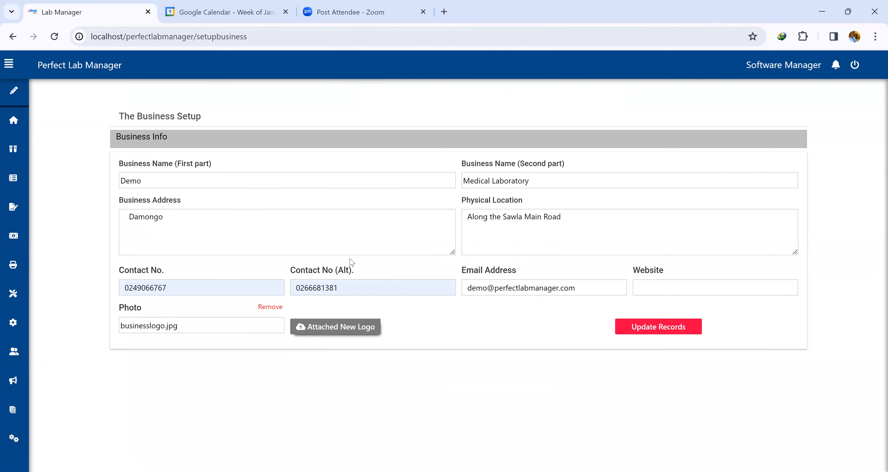
left_click(680, 328)
left_click(543, 110)
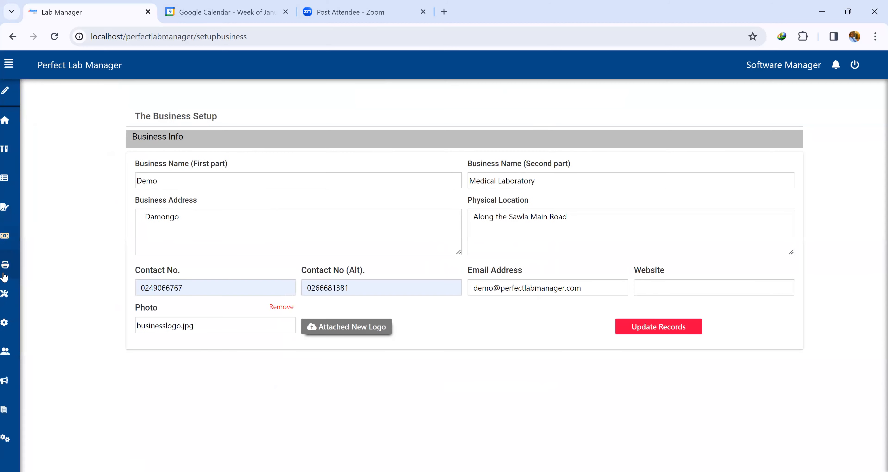
Open the branch setup page and review the list of branches and the branch limit note.
mouse_move(3, 271)
left_click(38, 327)
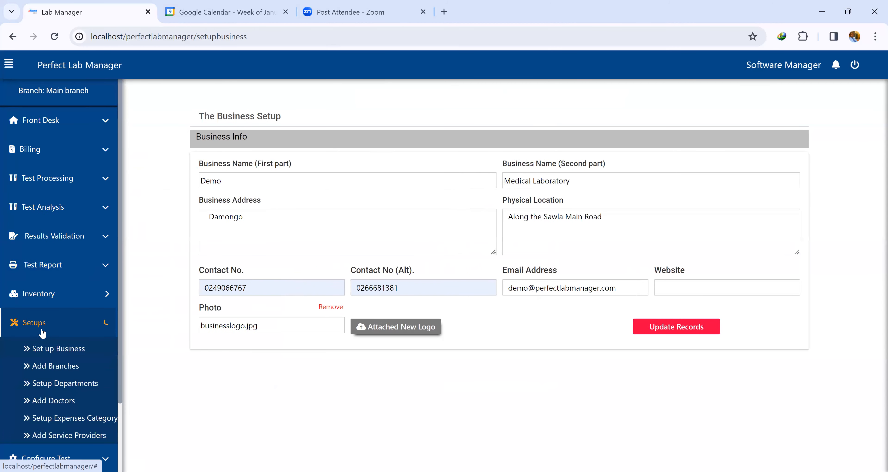
left_click(55, 368)
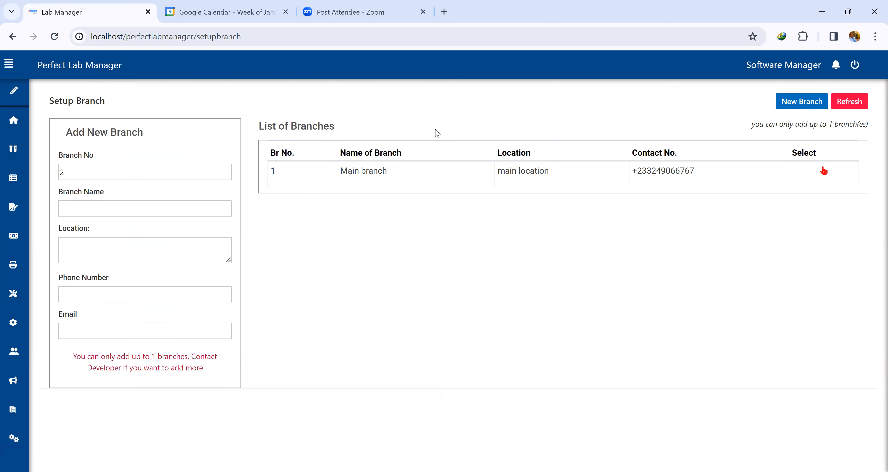
left_click_drag(752, 125, 848, 124)
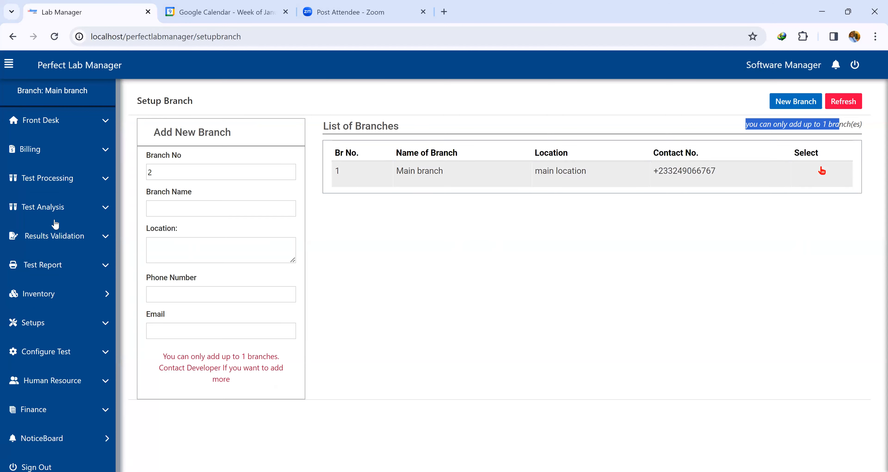
Give the Chemistry department the description 'This department handles all chemistry tests' and update it.
left_click(52, 328)
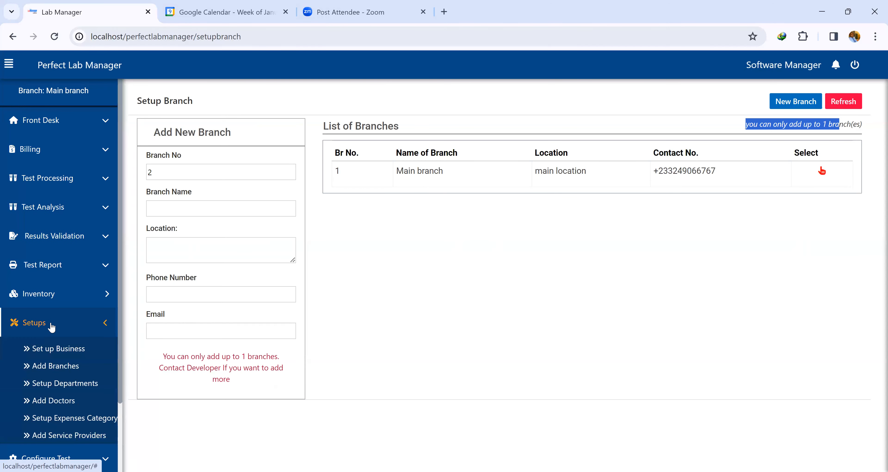
left_click(68, 384)
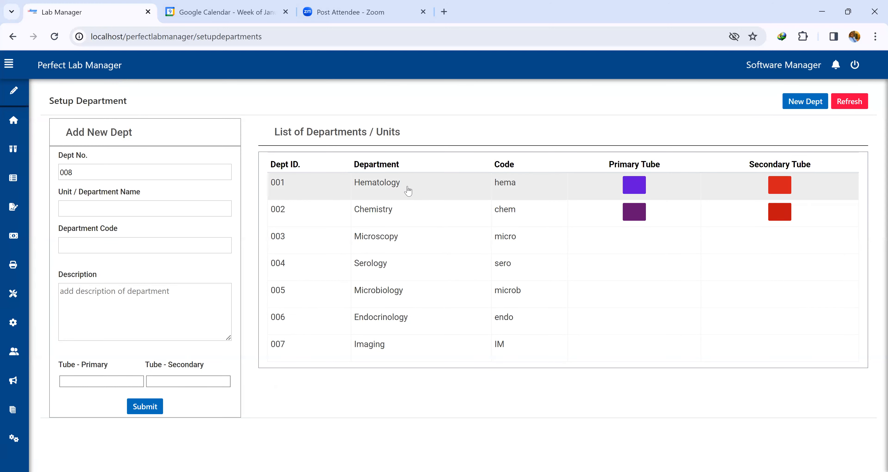
left_click(422, 222)
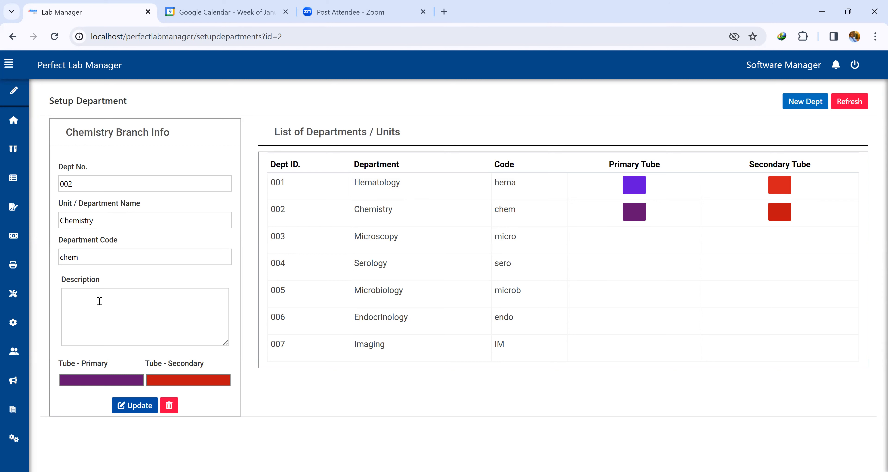
type("This department handles all")
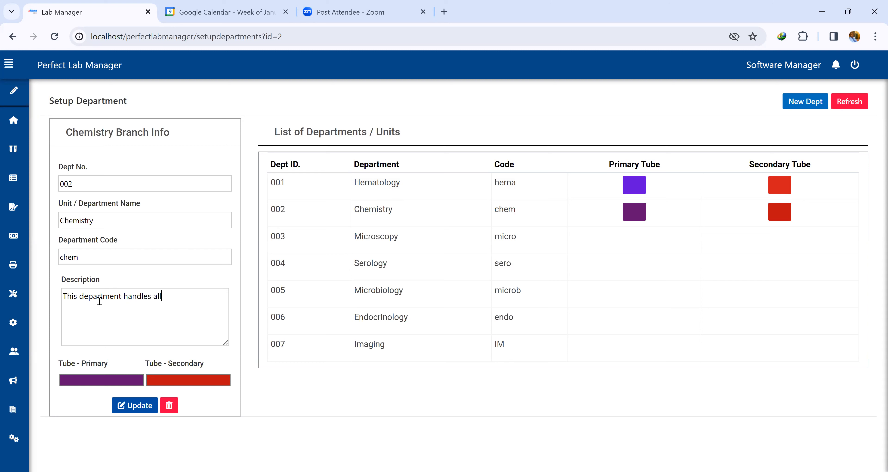
type(" chemistry tests")
left_click(136, 406)
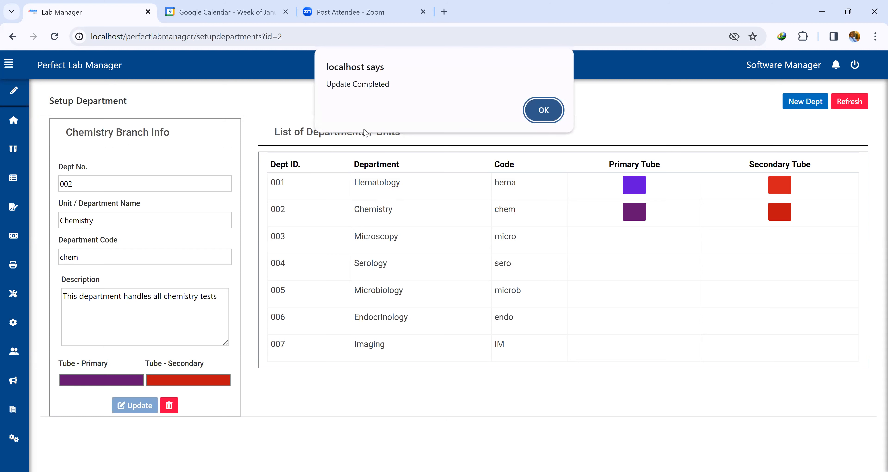
left_click(544, 109)
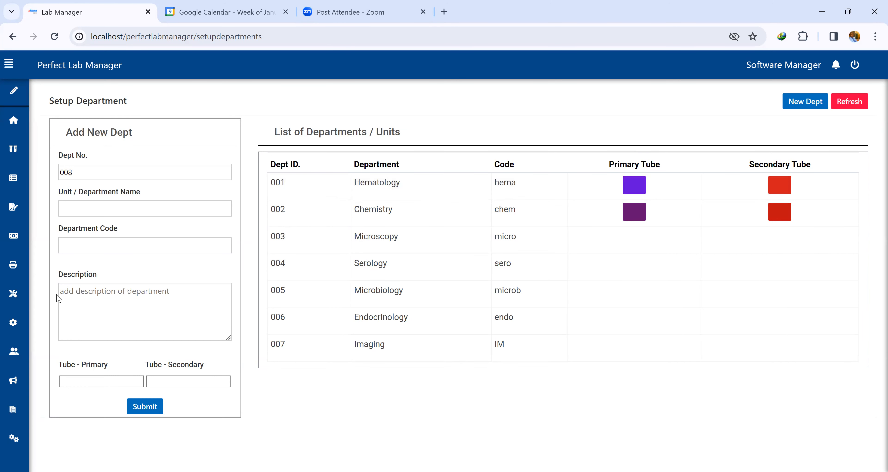
mouse_move(5, 304)
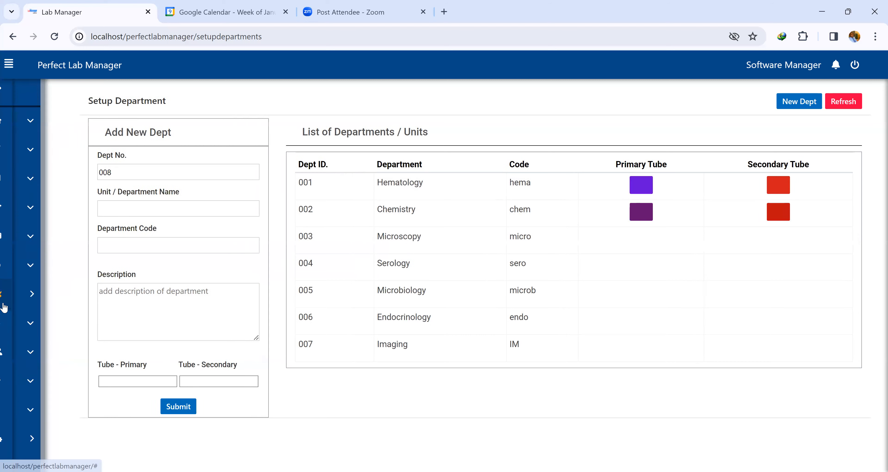
Open the doctor setup page and set the new doctor's title to Dr.
left_click(34, 322)
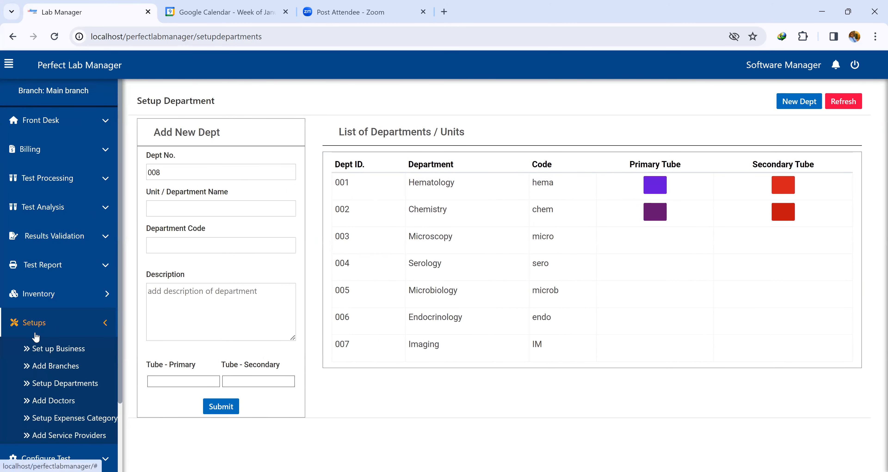
left_click(55, 401)
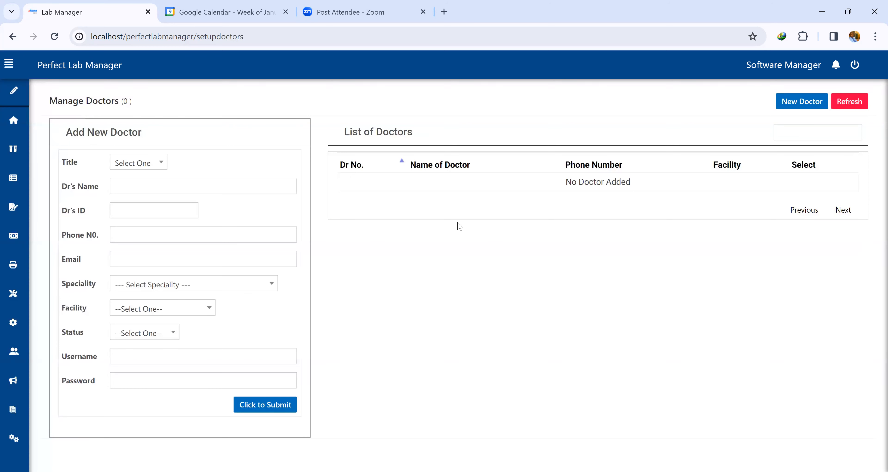
mouse_move(21, 131)
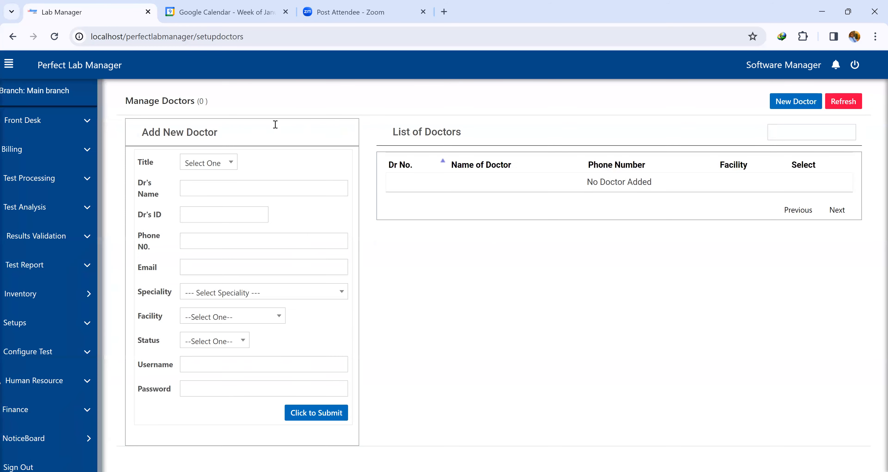
left_click_drag(162, 134, 205, 147)
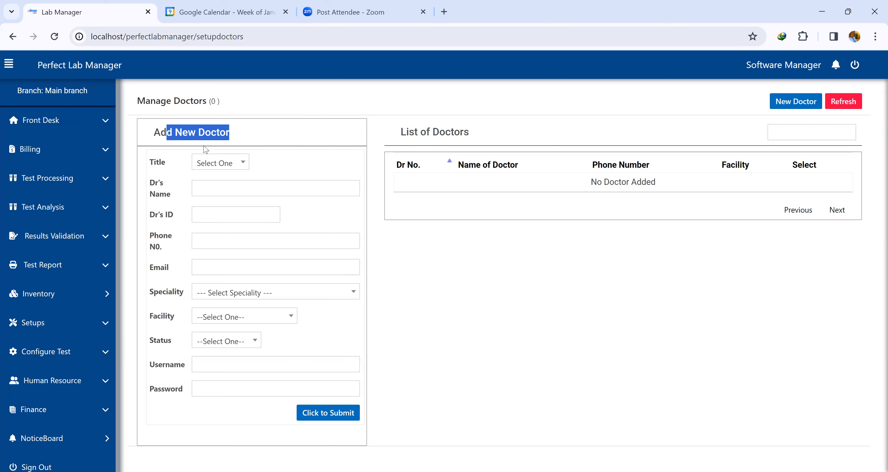
left_click(224, 165)
left_click(219, 226)
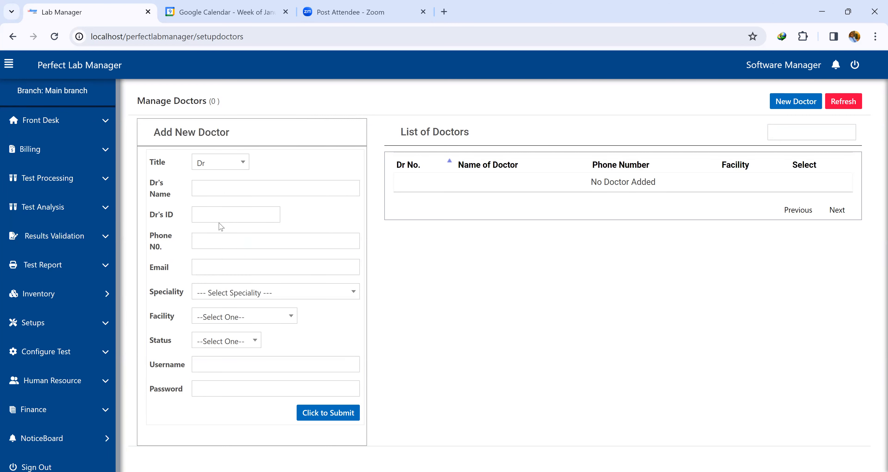
Enter the doctor's full name and set the doctor ID to DD01.
left_click(237, 191)
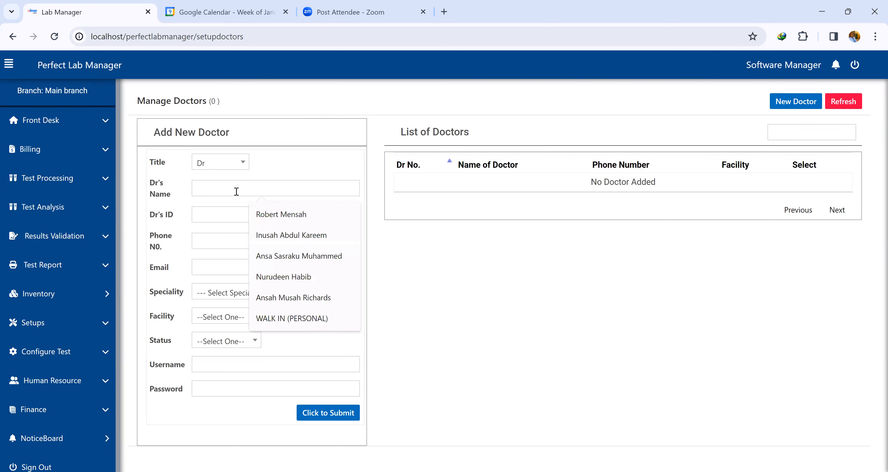
type("Dan Da")
type("n")
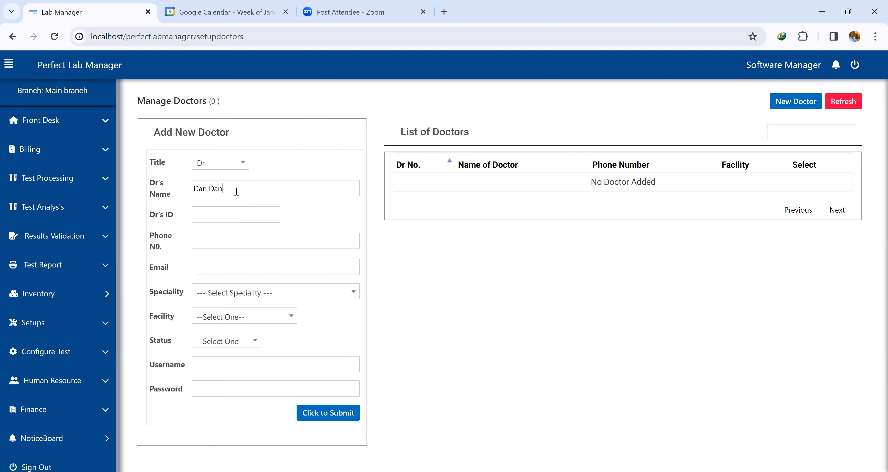
left_click(229, 215)
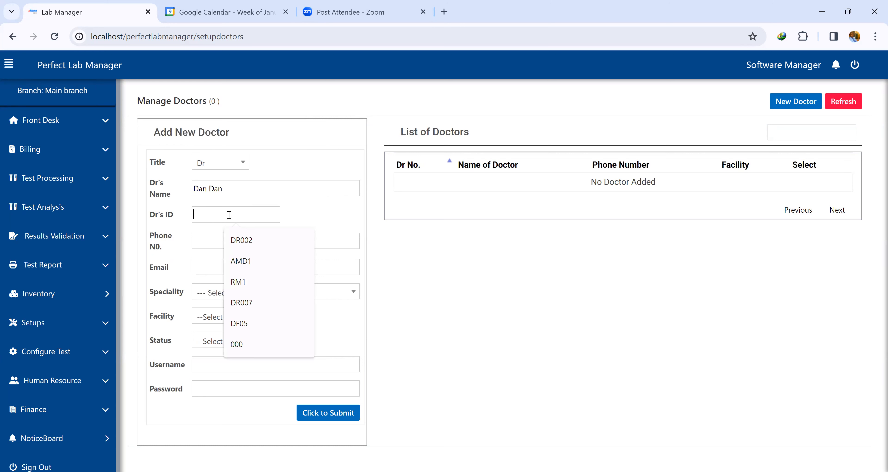
type("DD01")
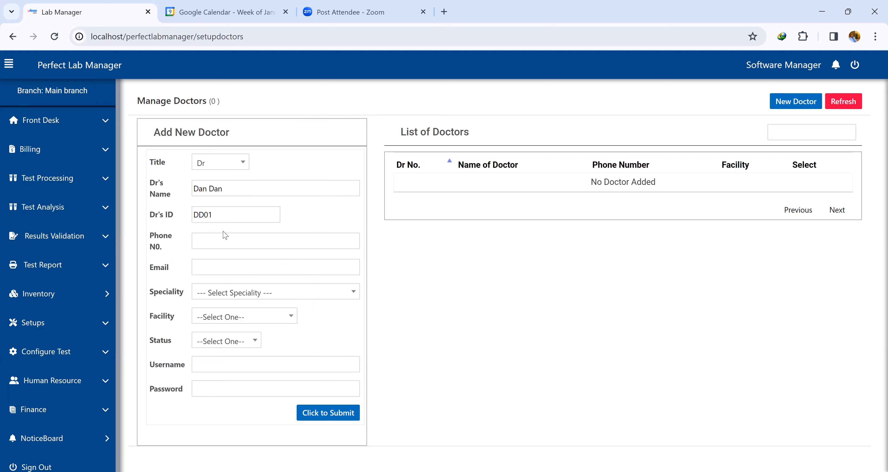
Fill in the doctor's phone number and e-mail address.
left_click(224, 239)
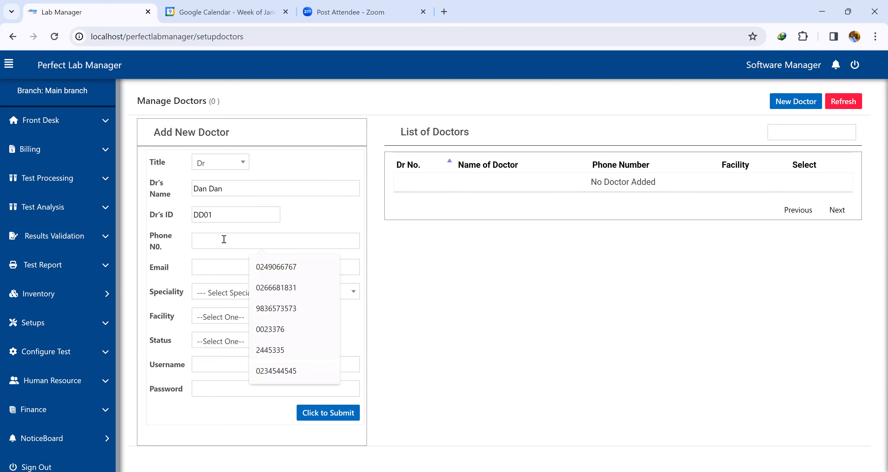
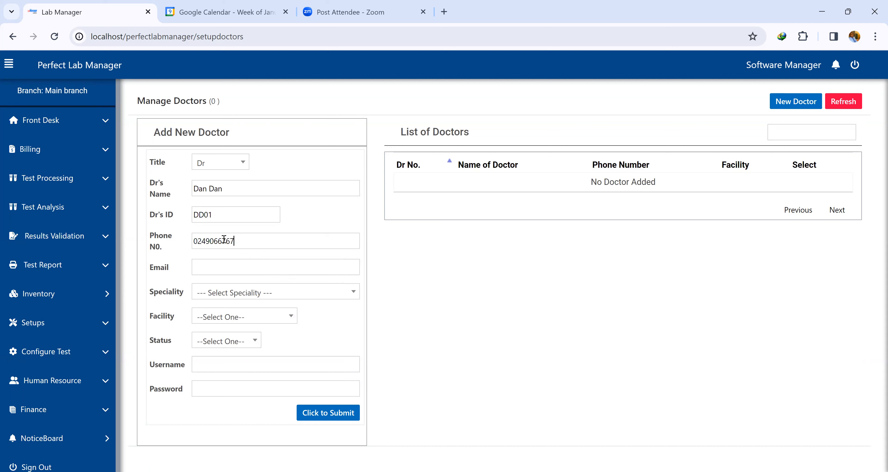
left_click(224, 273)
Set the doctor's speciality to General Practitioner and the facility to Damongo Govt Hospital.
left_click(237, 298)
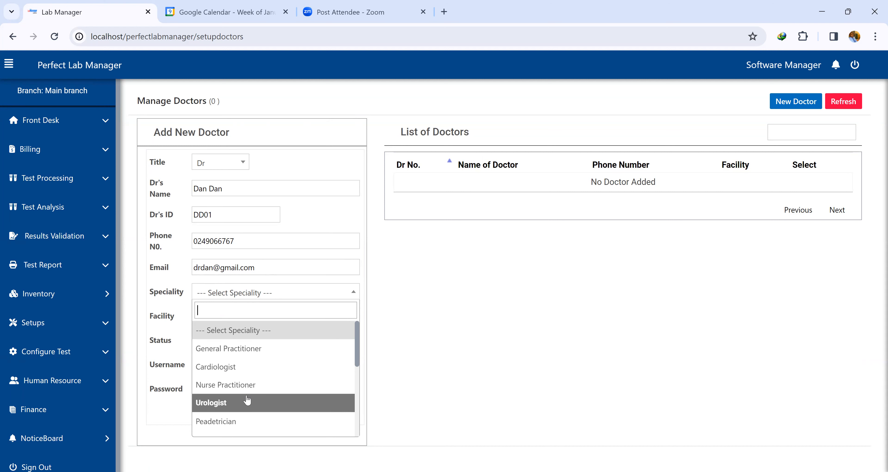
left_click(251, 351)
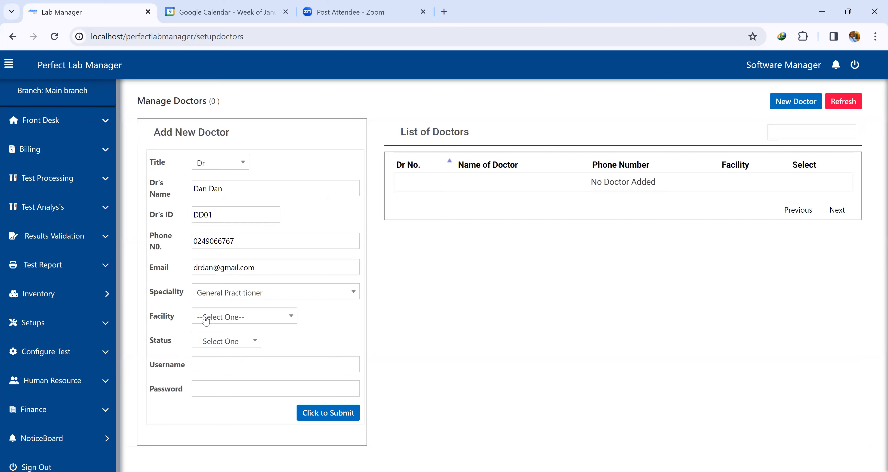
left_click(231, 318)
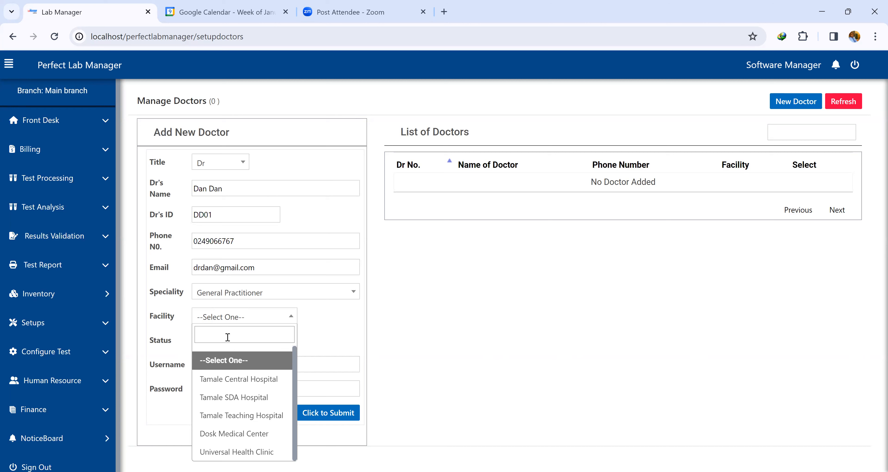
type("Damo")
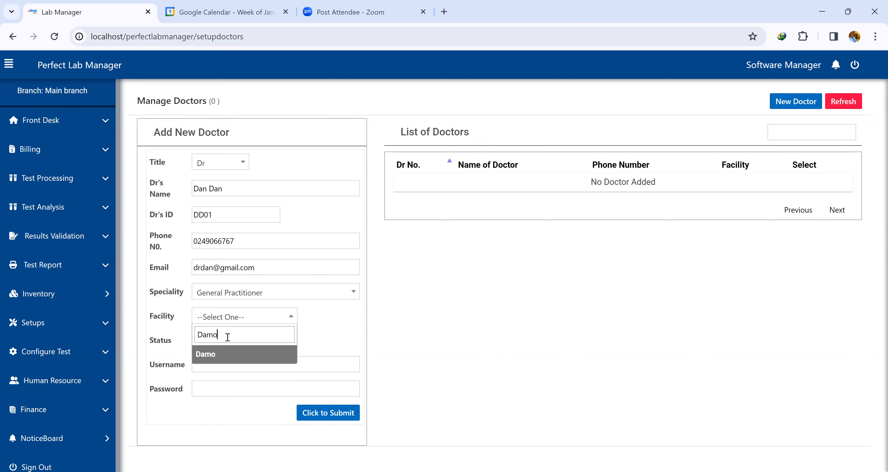
type("ngo Govt Hospital")
left_click(240, 354)
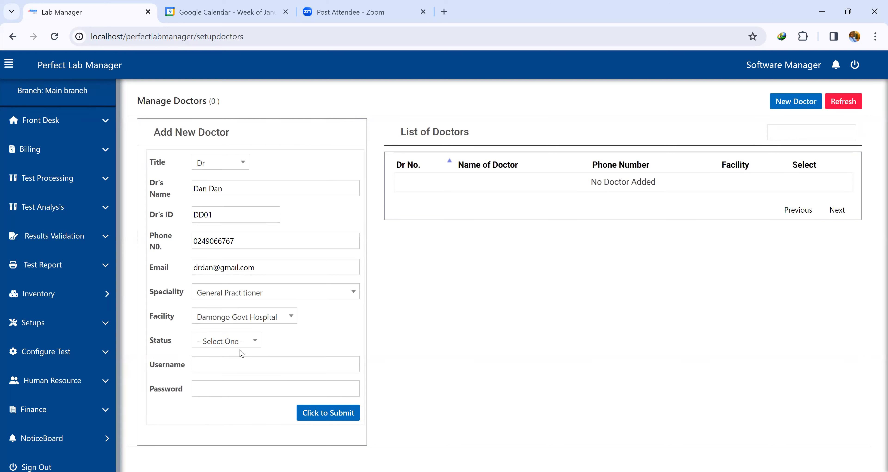
Set the doctor's status to Active and enter a login username for the doctor.
left_click(242, 342)
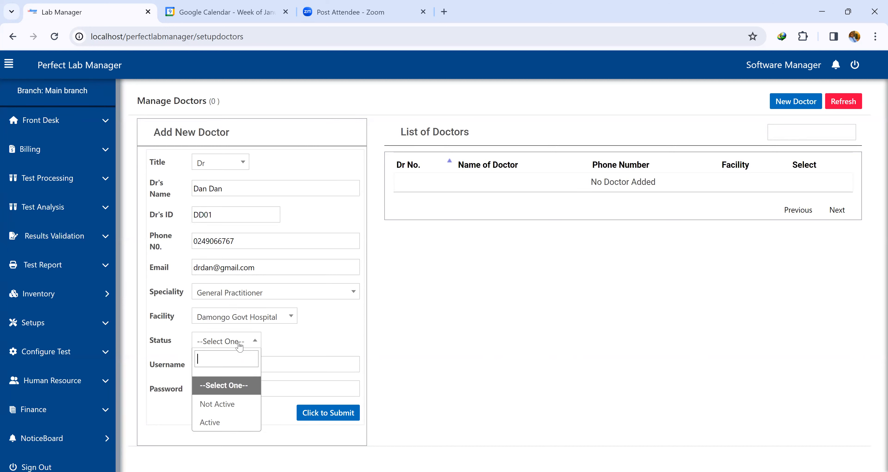
left_click(226, 421)
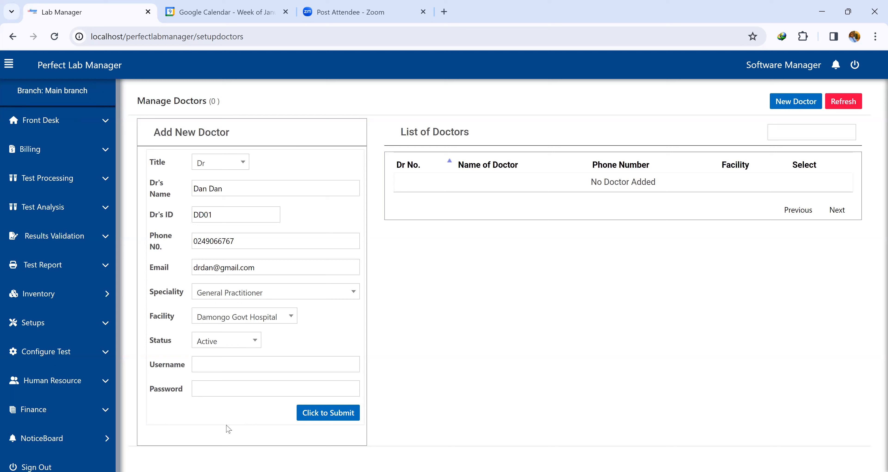
left_click(219, 367)
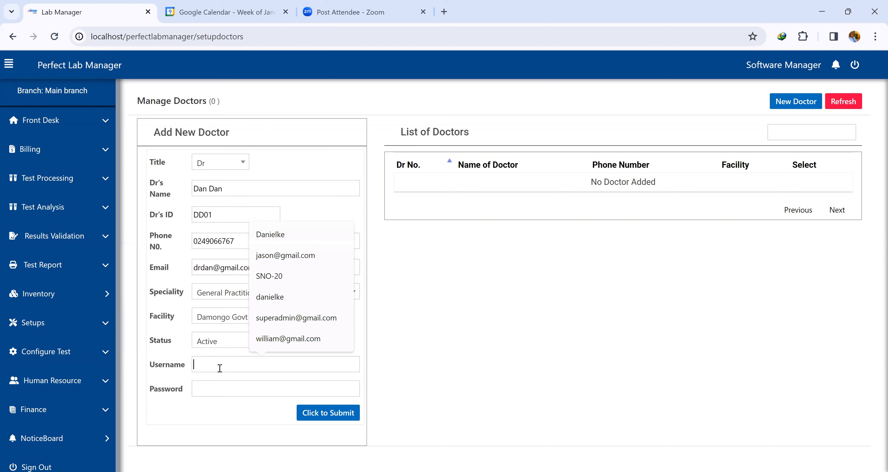
type("dr dan")
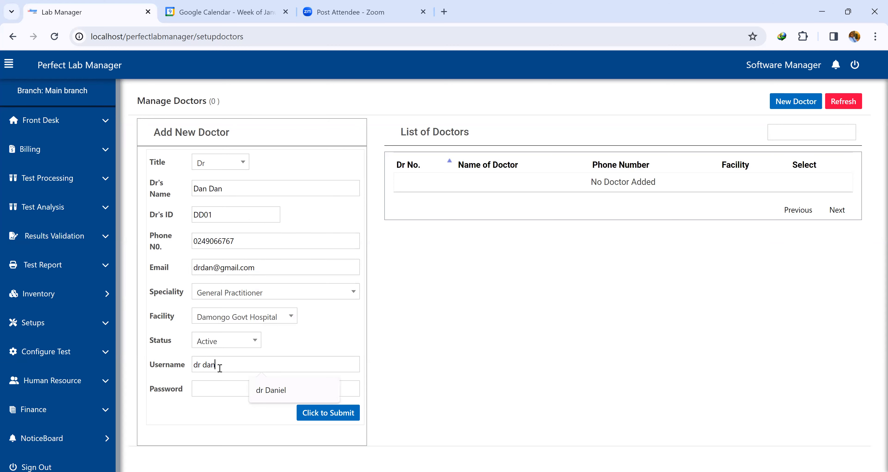
Enter the doctor's account password and submit the new doctor record.
left_click(214, 385)
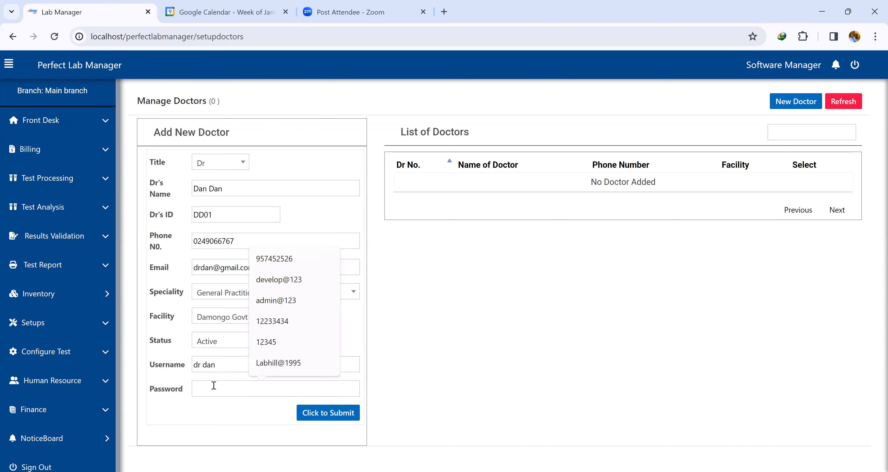
type("doctor")
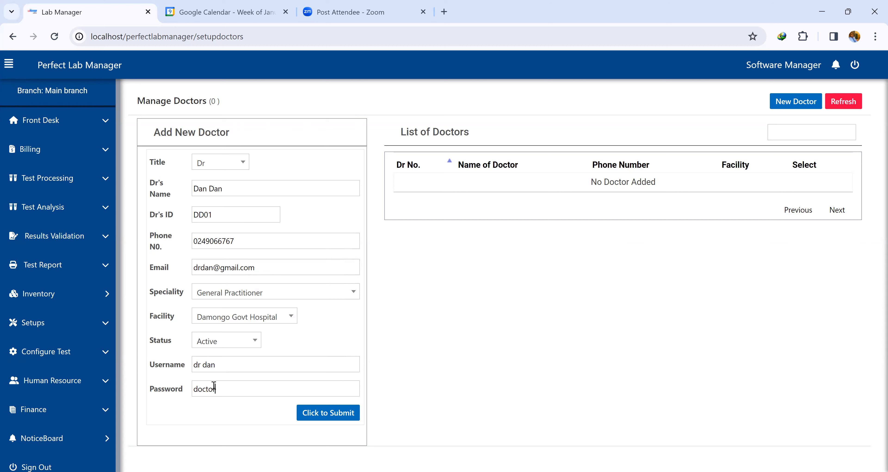
type("@123")
left_click(300, 412)
left_click(317, 412)
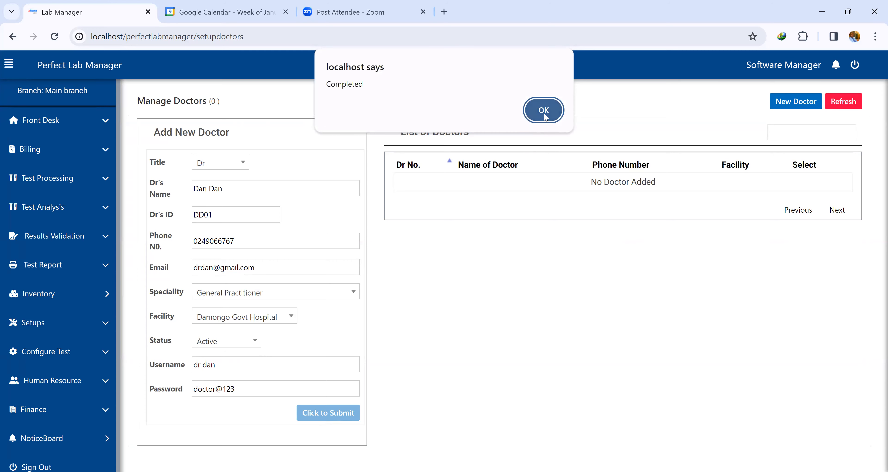
left_click(544, 116)
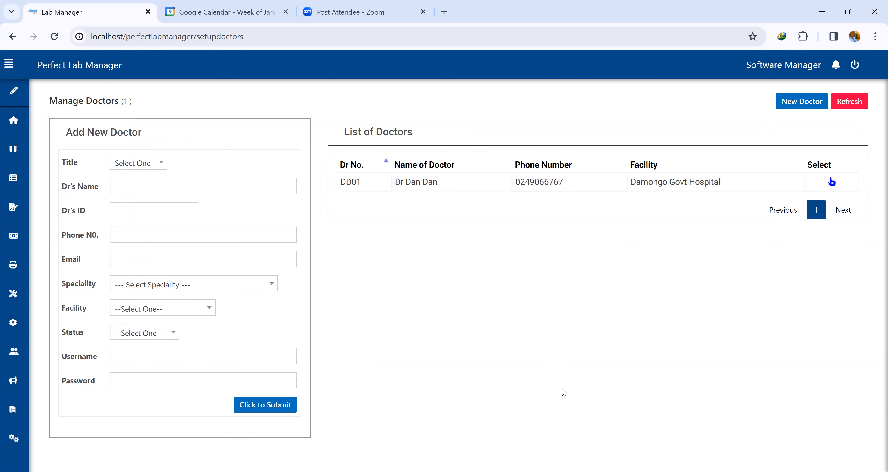
Open the service providers setup page and enter Acacia Health Insurance as the policy provider name.
left_click(789, 131)
mouse_move(28, 375)
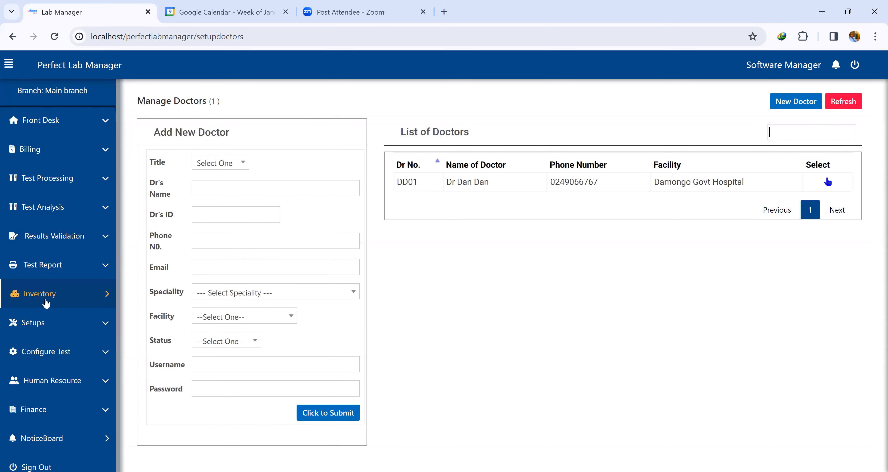
left_click(43, 326)
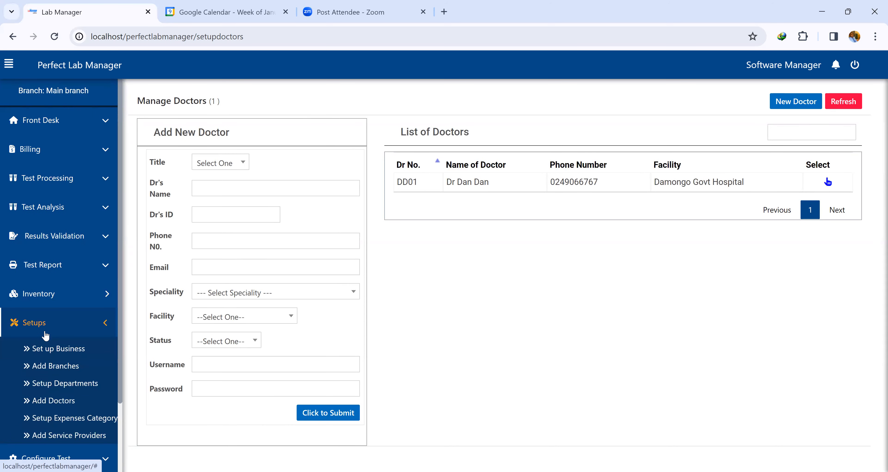
left_click(39, 436)
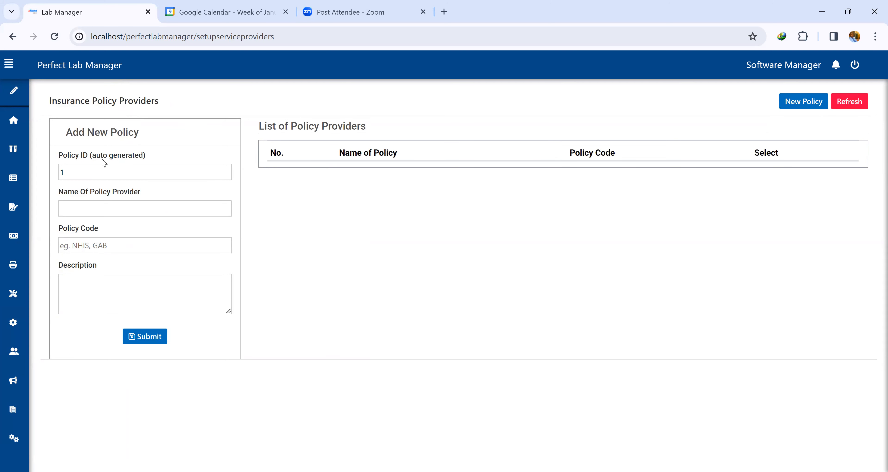
left_click(87, 205)
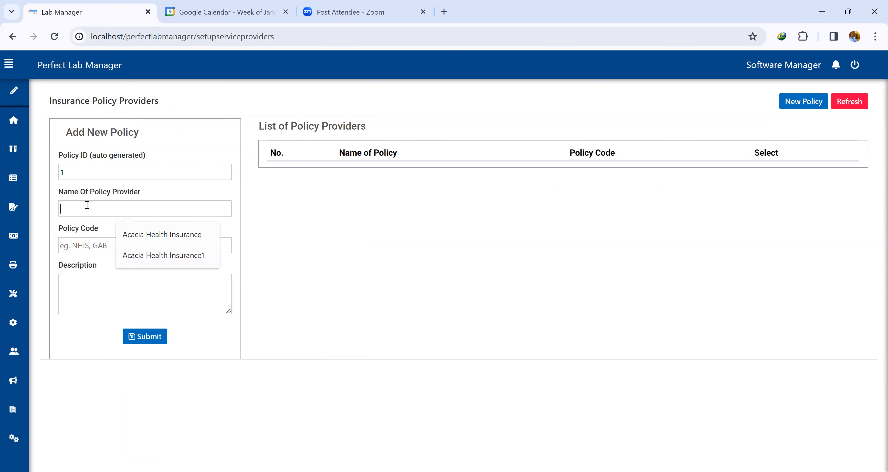
left_click(157, 234)
Set the policy code to ACA, add the description 'This is Acacia Health Insurance Scheme' and submit the policy.
left_click(113, 250)
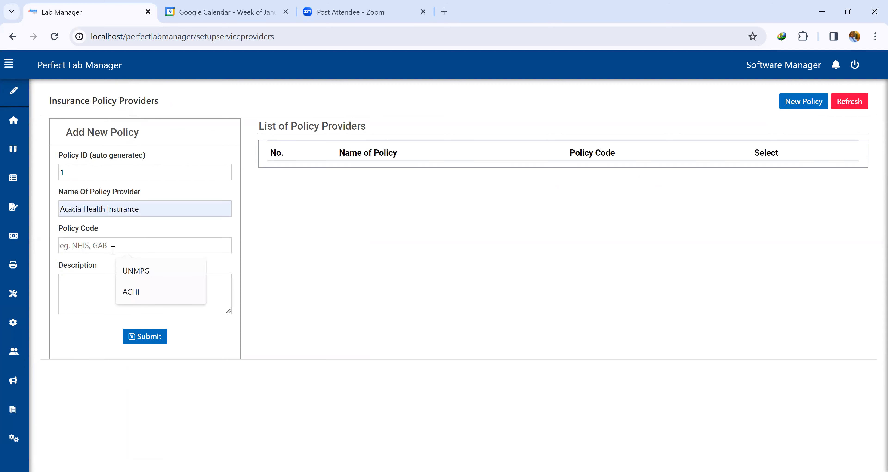
type("ACA")
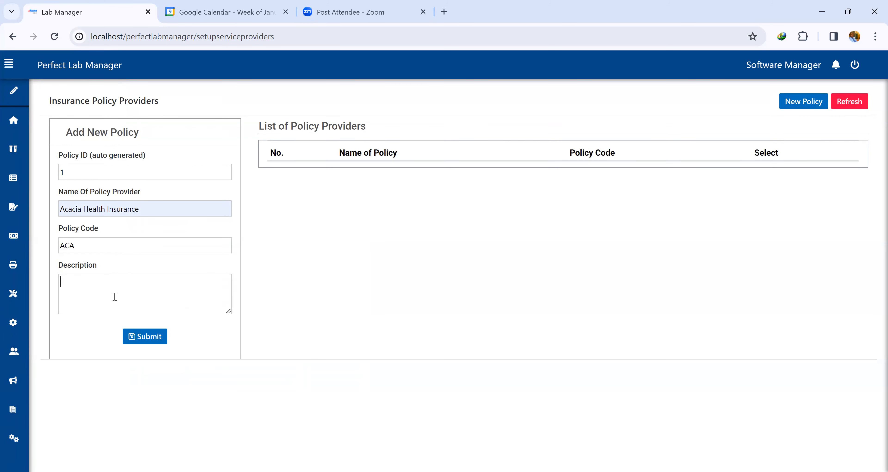
type("This is Acacia Health Insurance")
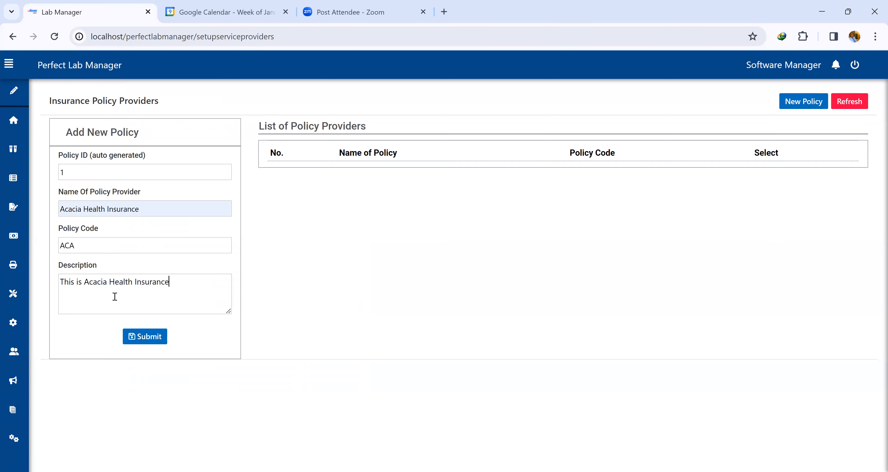
type(" Scheme")
left_click(154, 338)
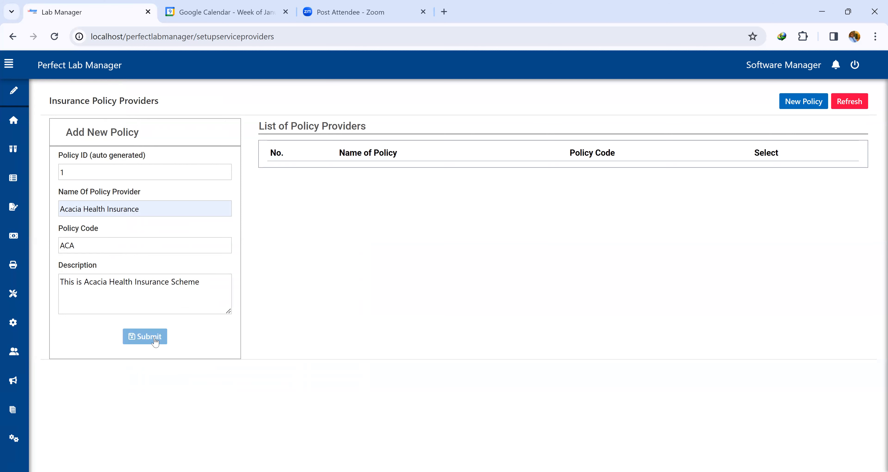
left_click(544, 110)
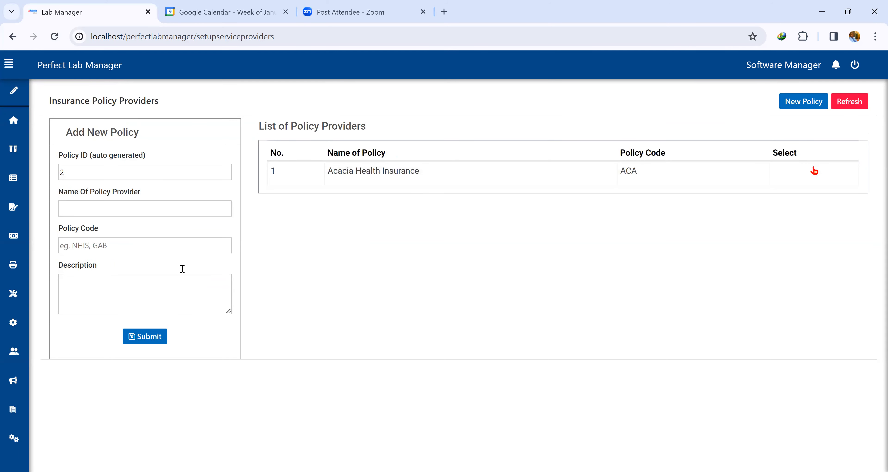
Enter National Health Insurance Scheme as the new policy provider name and NHIS as its policy code.
left_click(109, 212)
type("National Health Insura")
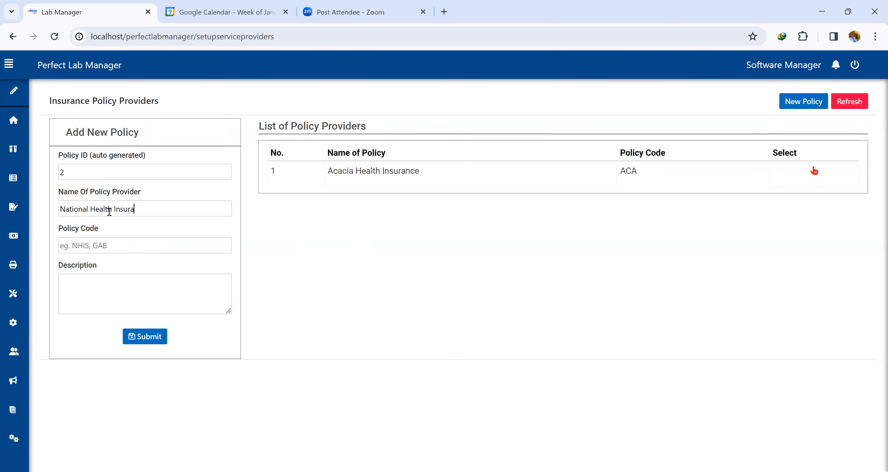
type("nce SchemeNHIS")
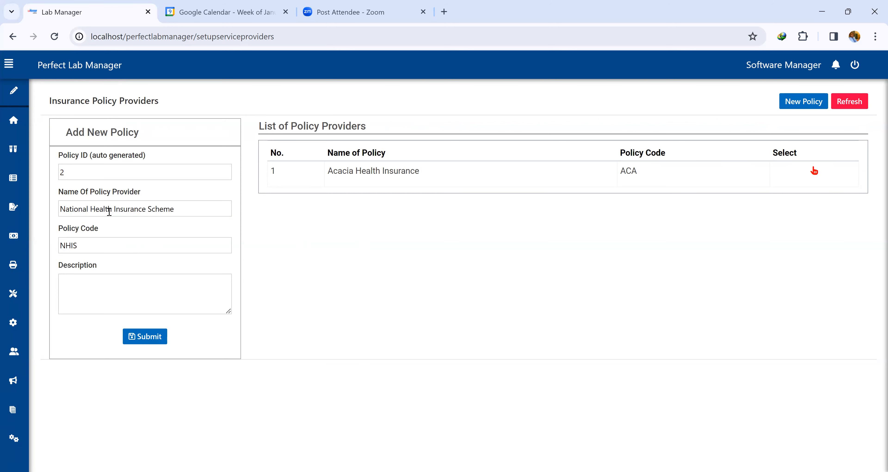
Add the description 'This is the national or public health insurance scheme' and submit the policy.
key("Tab")
type("This is the nat")
type("ional or public ")
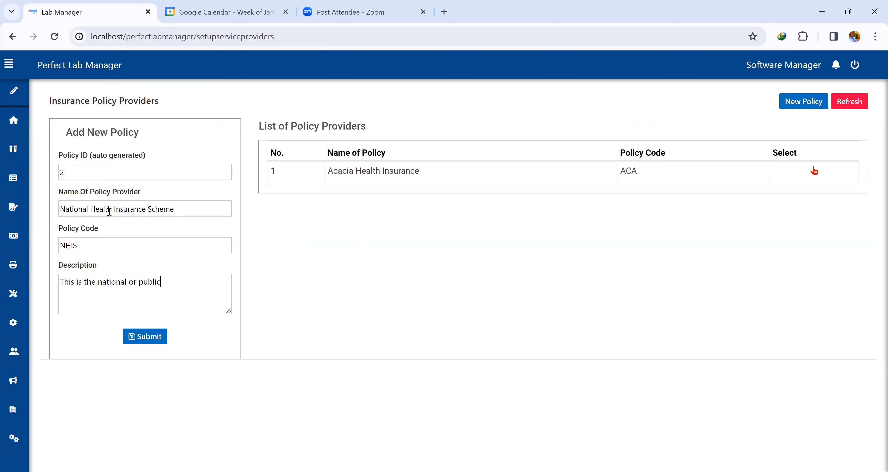
type("health insurance scheme")
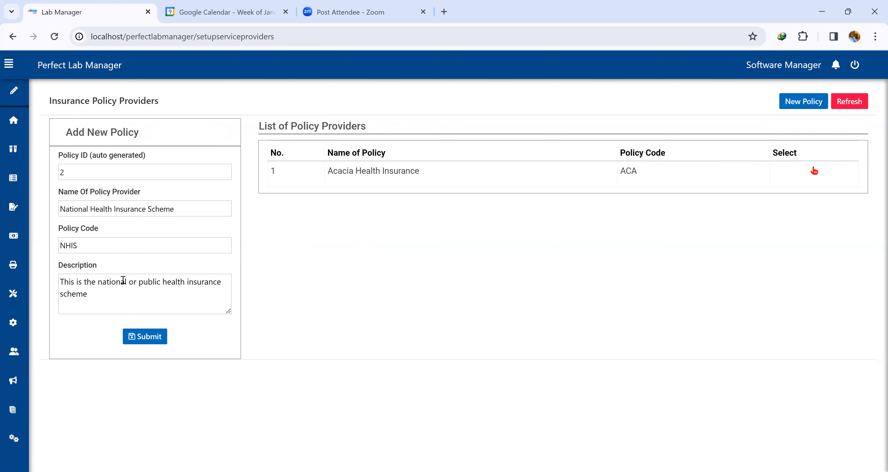
left_click(145, 337)
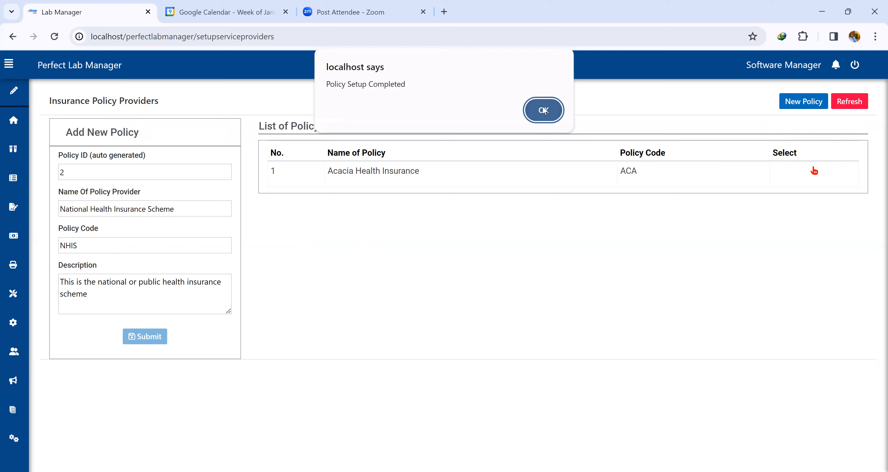
left_click(536, 112)
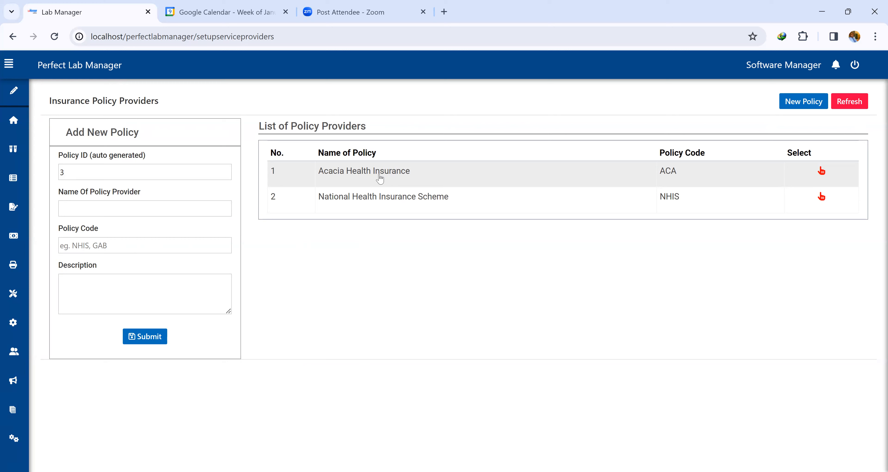
Open the Add Test page under the test configuration section.
mouse_move(5, 233)
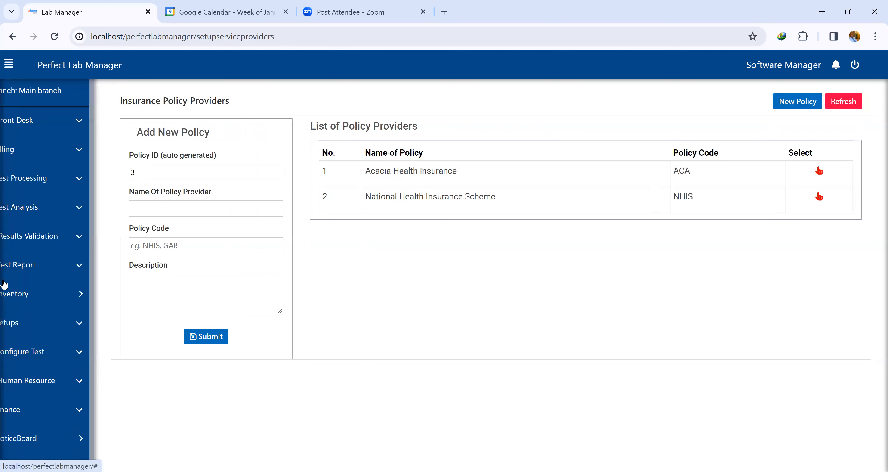
left_click(40, 330)
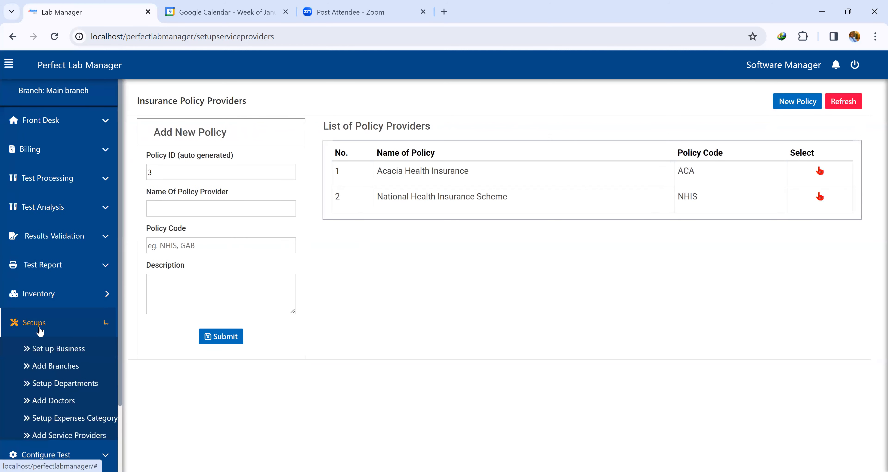
left_click(73, 330)
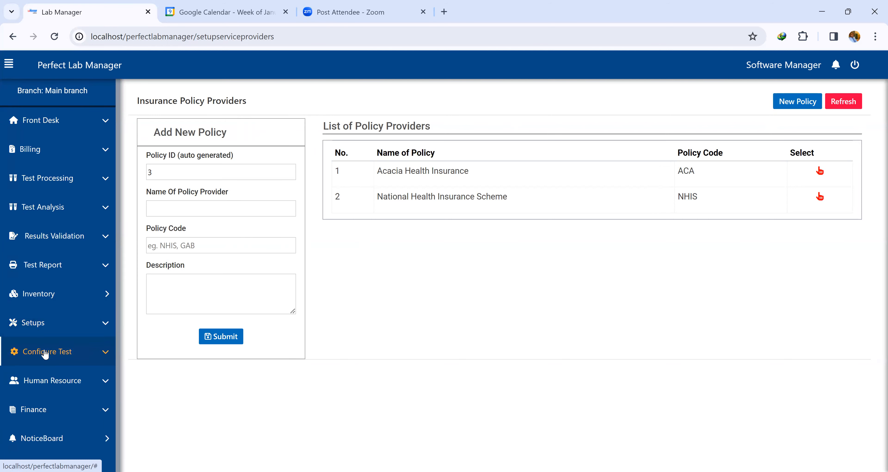
left_click(63, 352)
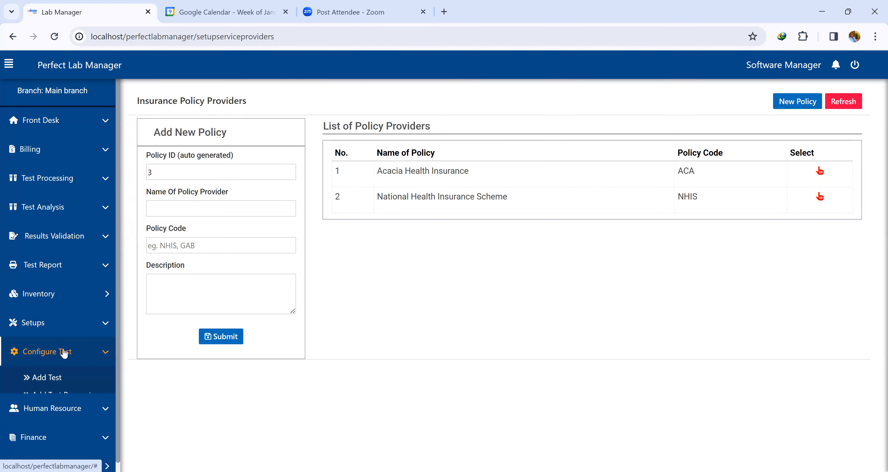
scroll(65, 353, "down", 2)
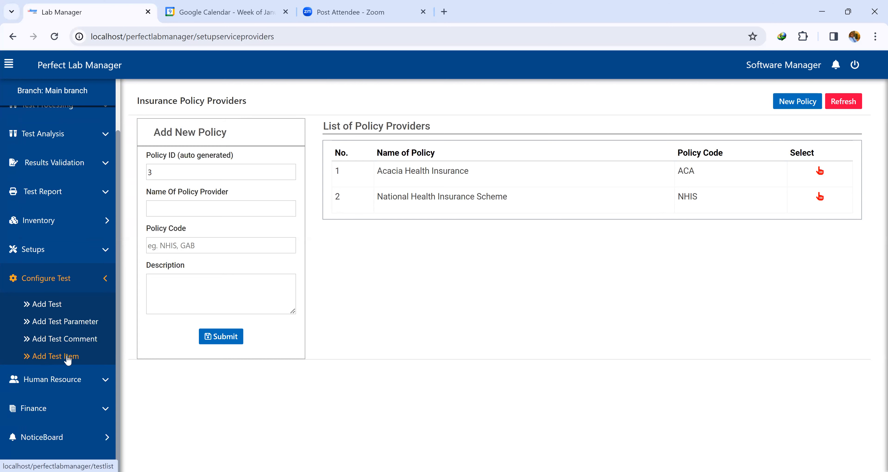
left_click(56, 308)
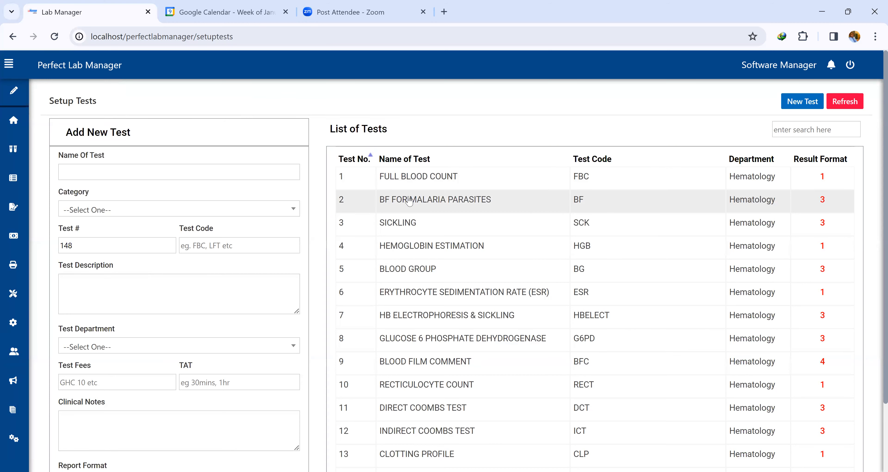
Page through the existing list of tests to review the configured tests.
scroll(418, 213, "down", 3)
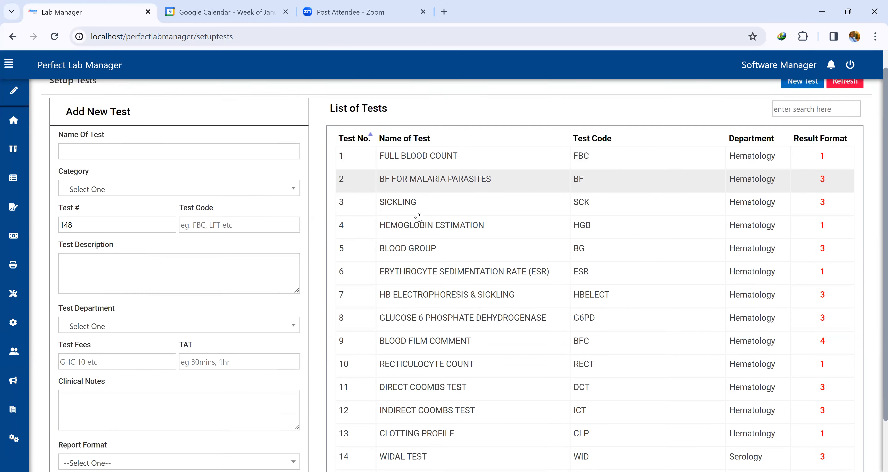
left_click(703, 450)
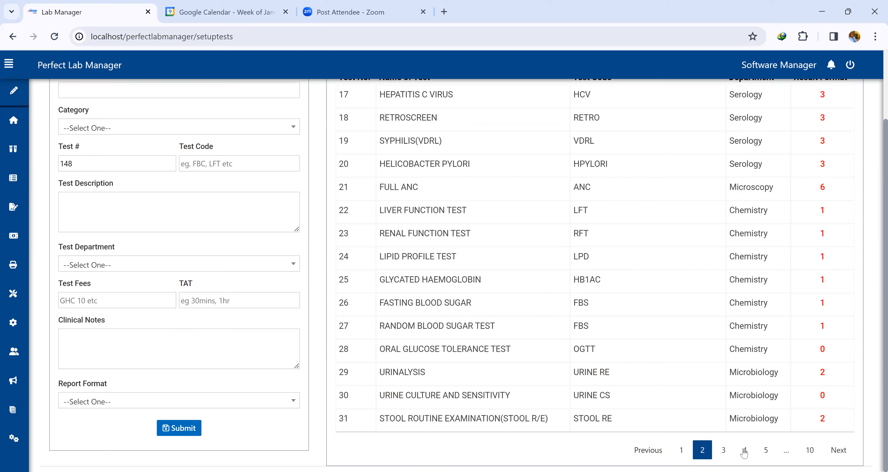
left_click(744, 451)
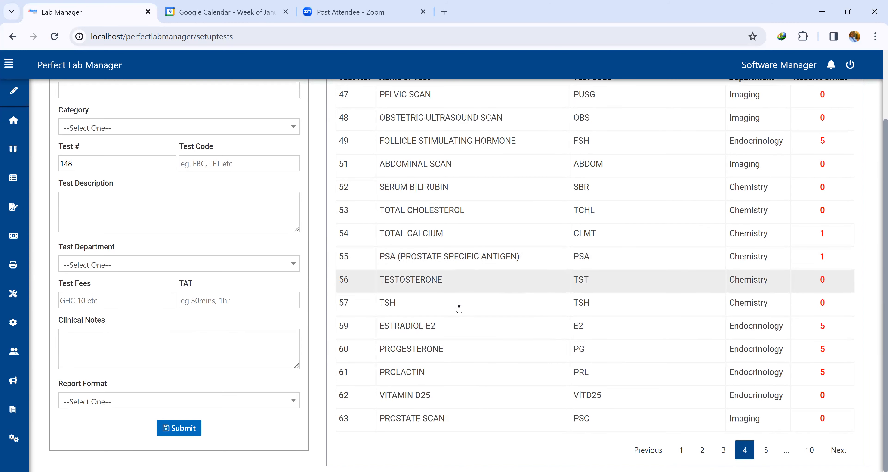
left_click(766, 449)
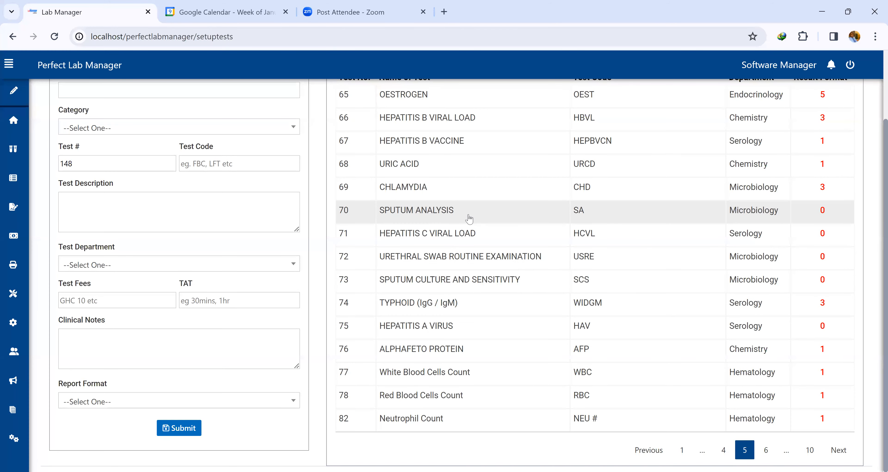
left_click(766, 450)
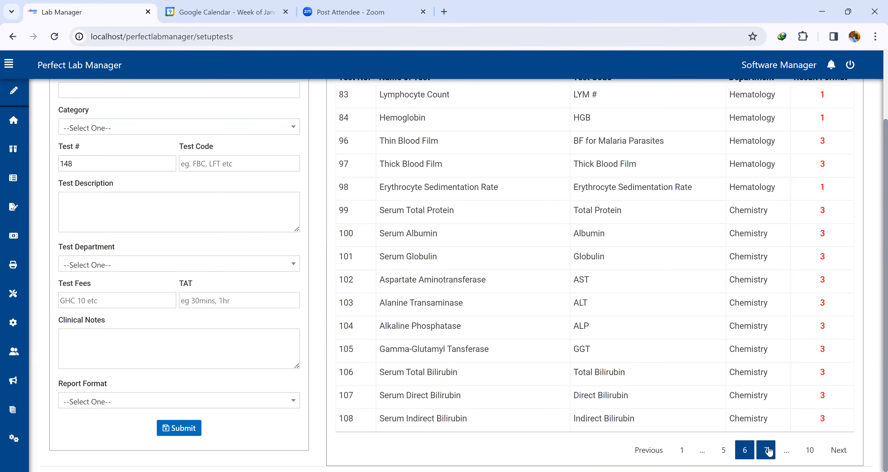
left_click(768, 451)
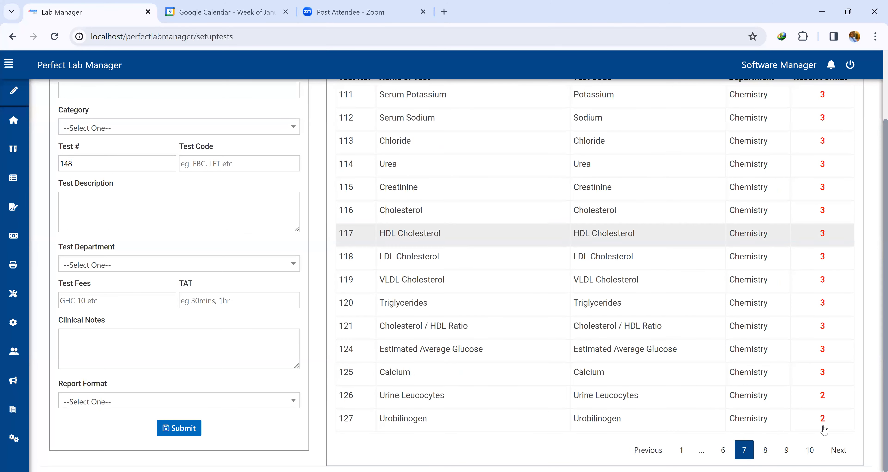
left_click(766, 449)
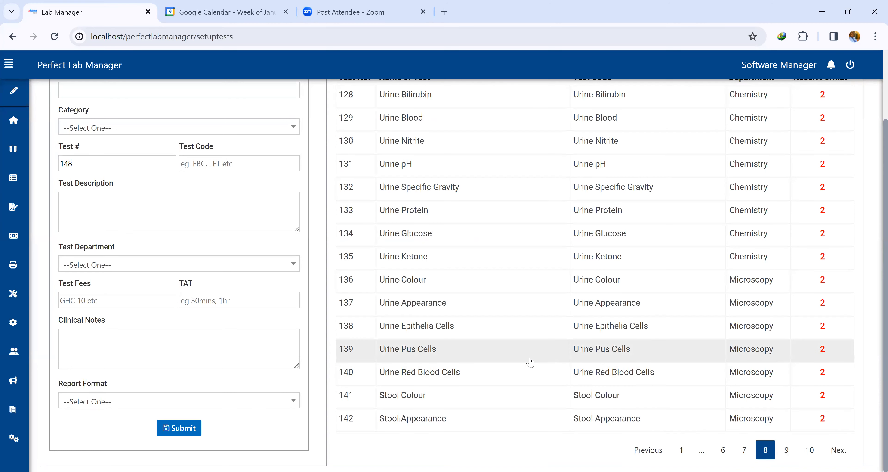
scroll(433, 345, "up", 3)
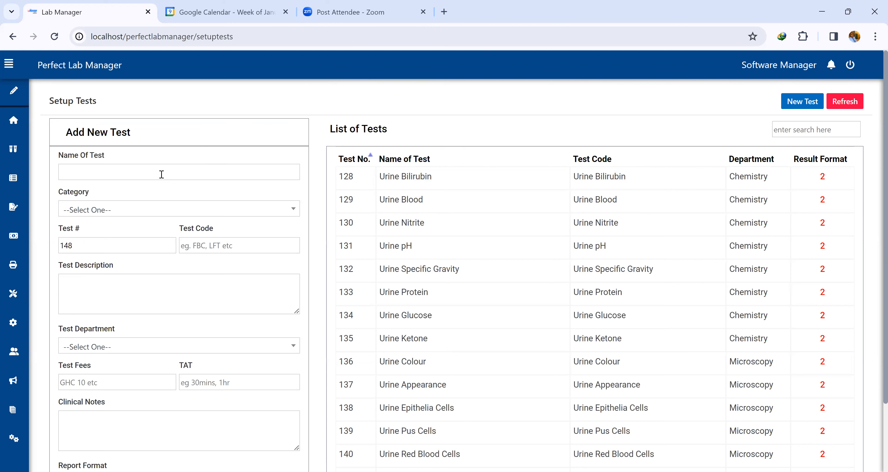
left_click(795, 104)
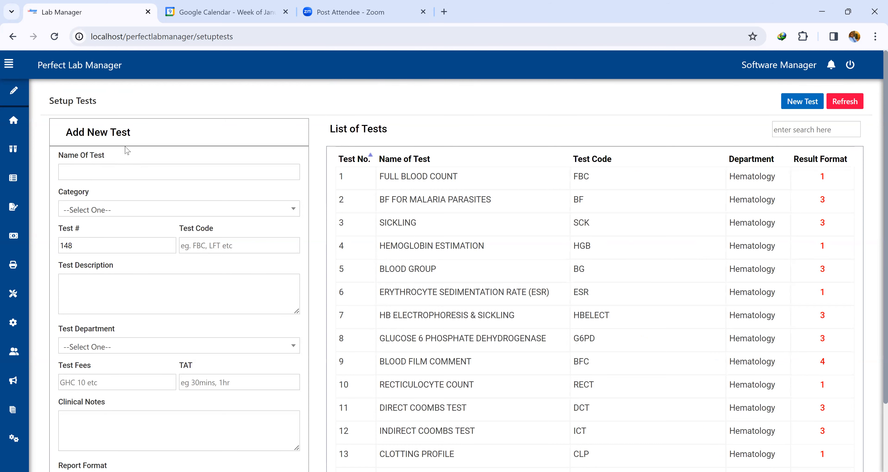
Name the new test 'New Test', set its category to Clinical Laboratory and its test code to NT.
scroll(125, 145, "down", 1)
scroll(875, 318, "down", 1)
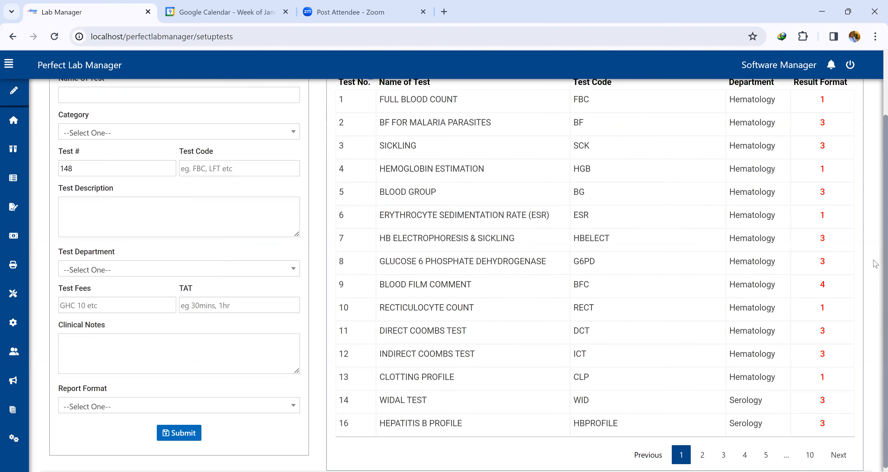
scroll(875, 245, "up", 1)
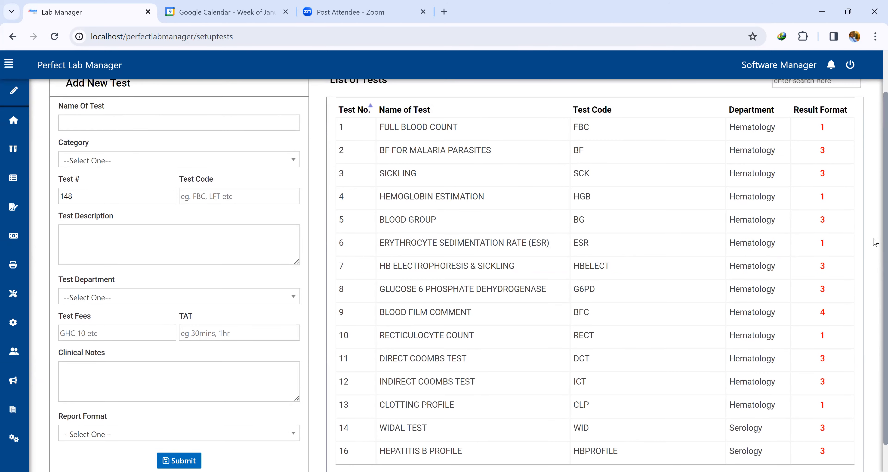
left_click(80, 116)
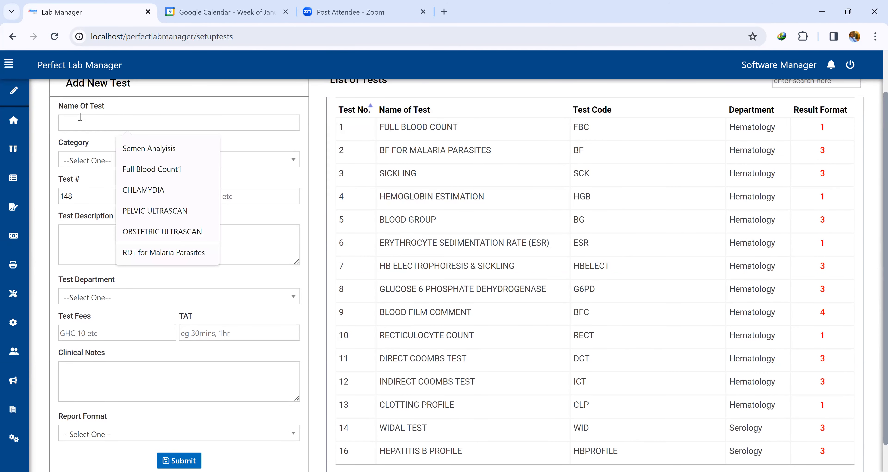
type("New Test")
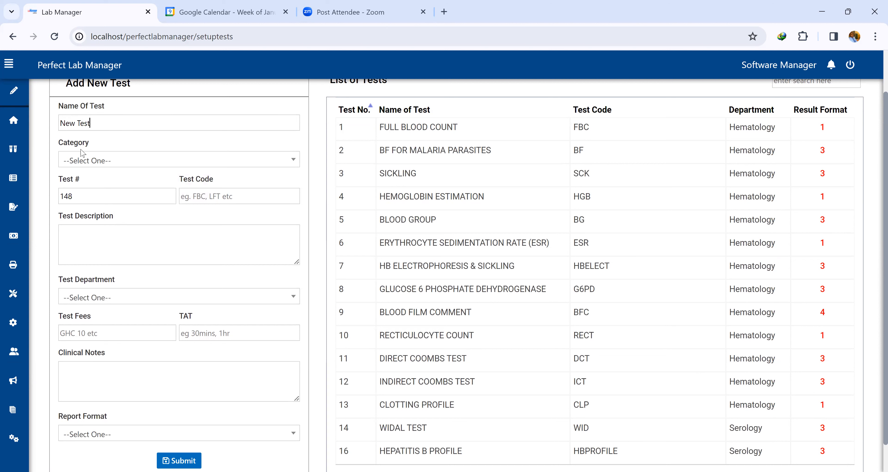
left_click(91, 159)
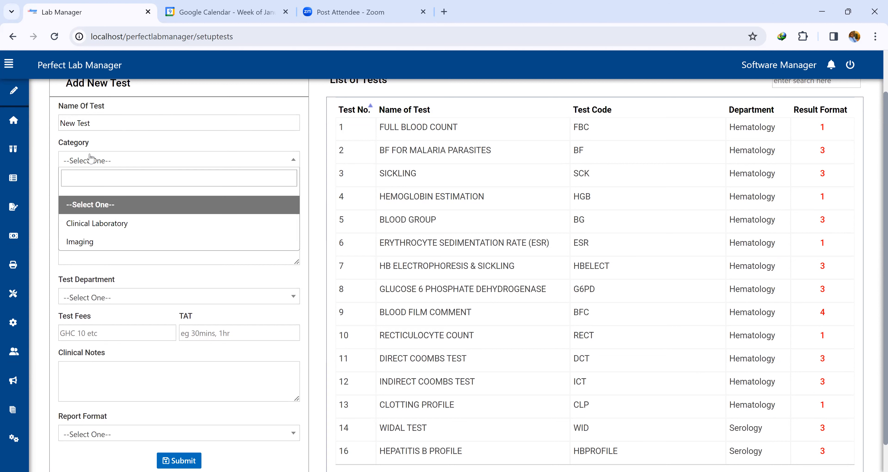
left_click(119, 233)
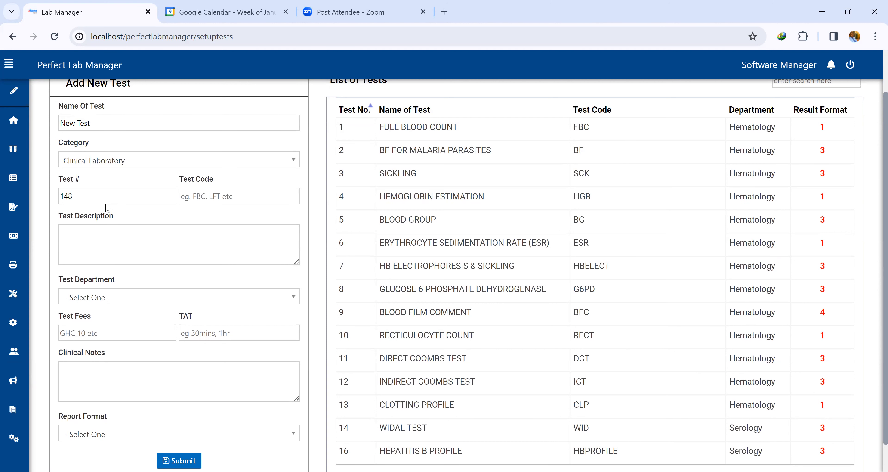
left_click(210, 199)
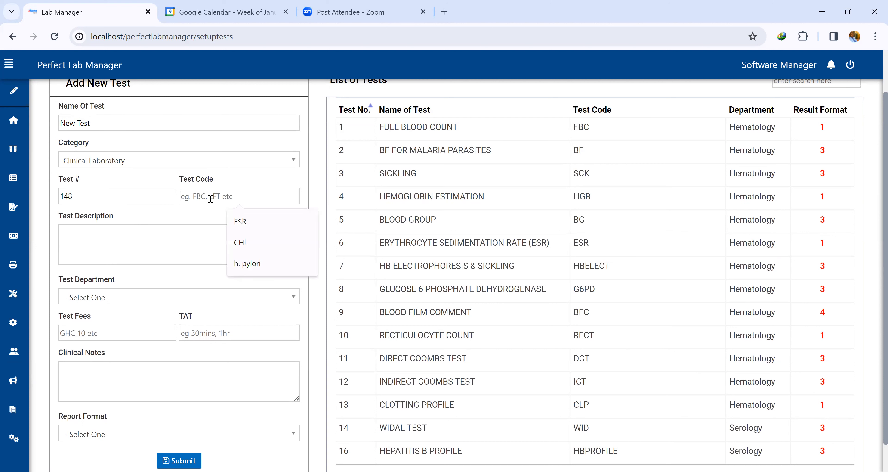
type("NT")
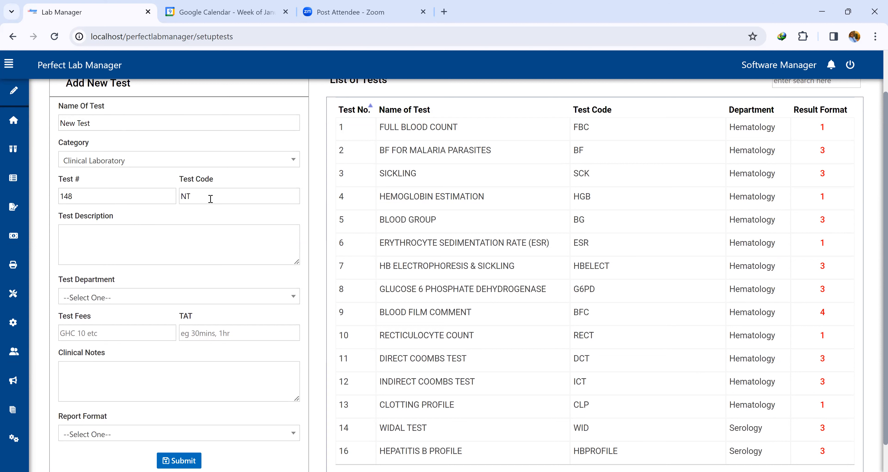
Enter the description 'This is a new test' and set the test department to Hematology.
left_click(199, 247)
key("ctrl+a")
key("BackSpace")
type("This is a new test")
left_click(85, 296)
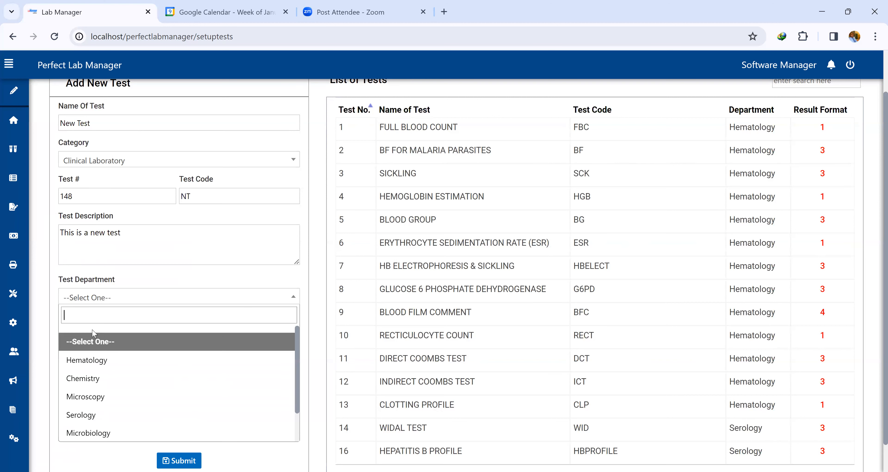
left_click(94, 362)
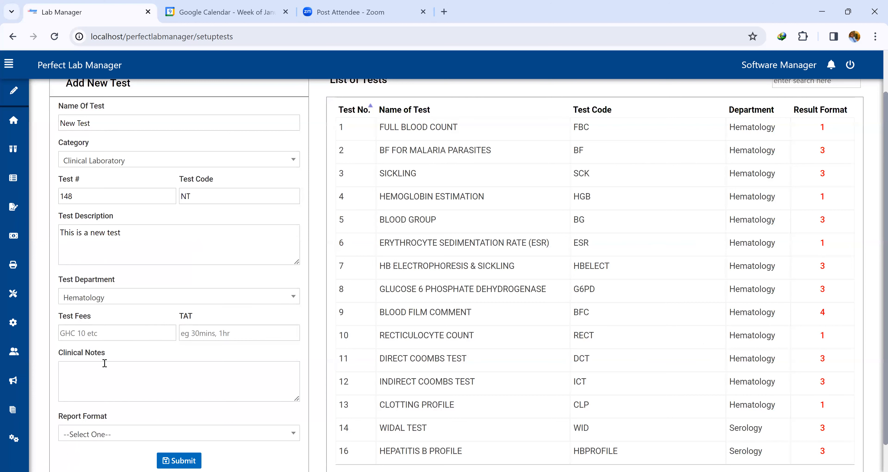
Set the test fee to 10 and the turnaround time to 10mins.
left_click(91, 333)
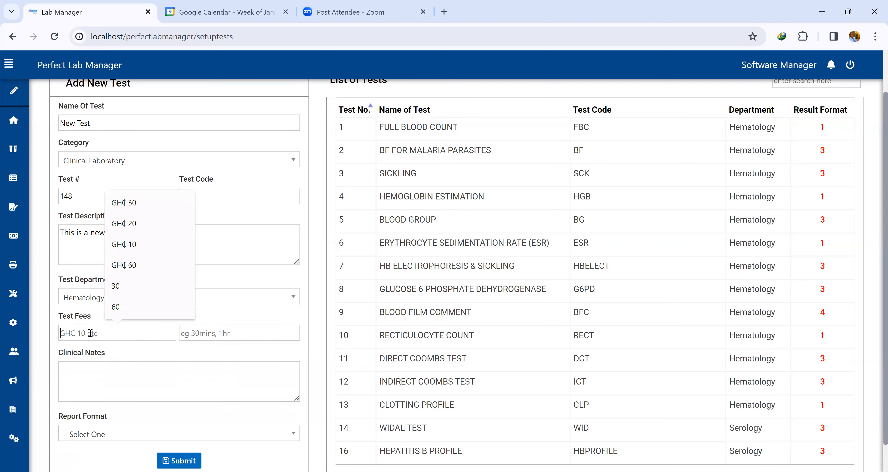
type("10")
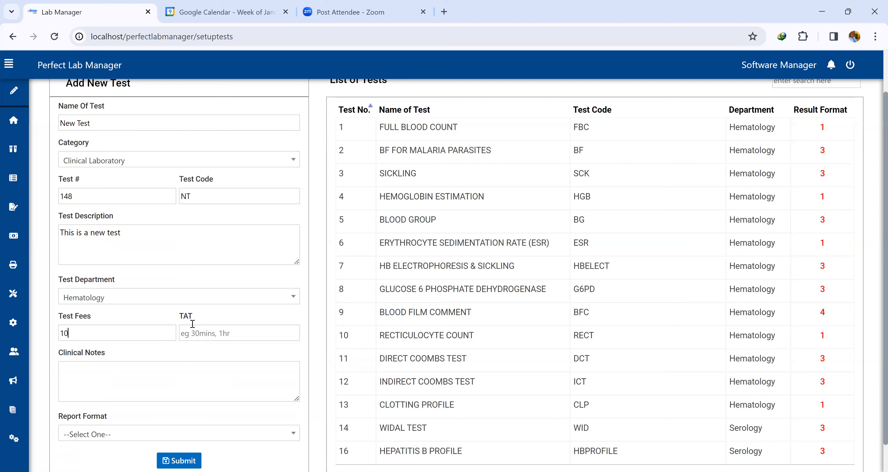
left_click(192, 332)
type("10mins")
Set the report format to Format 1 and submit the new test, acknowledging the completion notice.
scroll(93, 383, "down", 1)
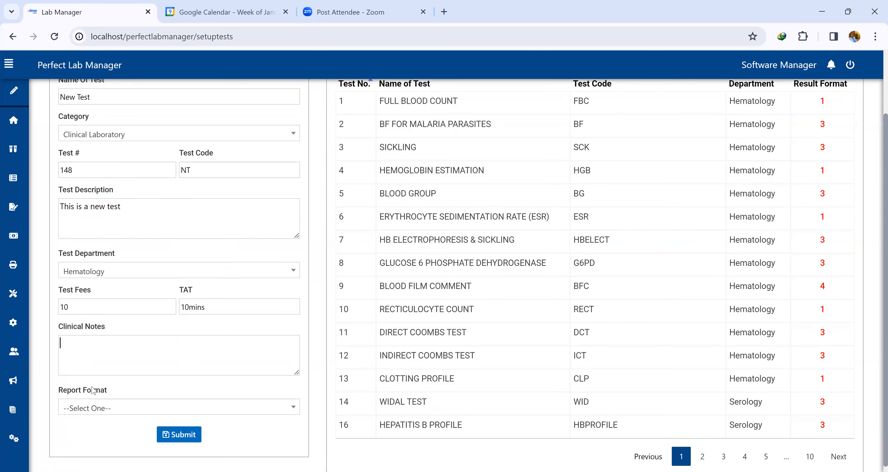
left_click(105, 400)
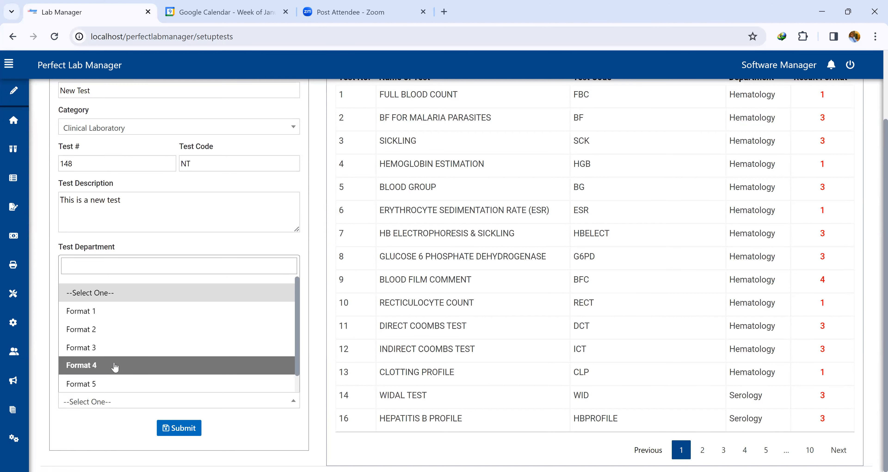
scroll(117, 382, "down", 1)
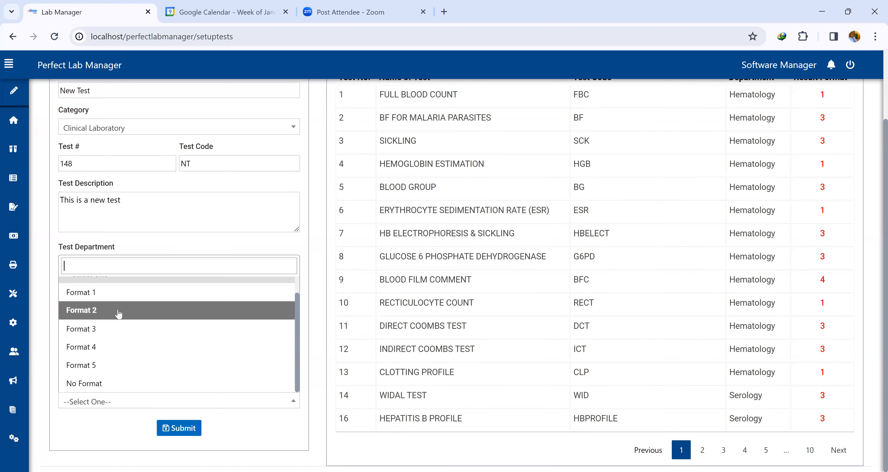
left_click(106, 294)
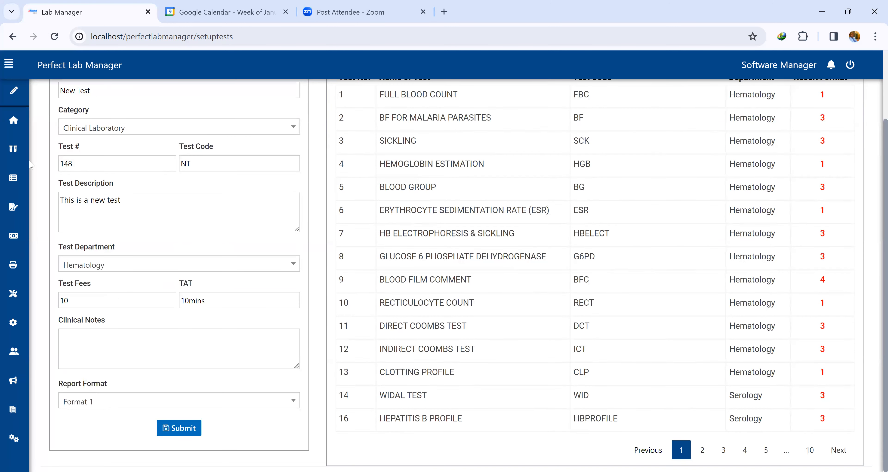
scroll(112, 196, "up", 3)
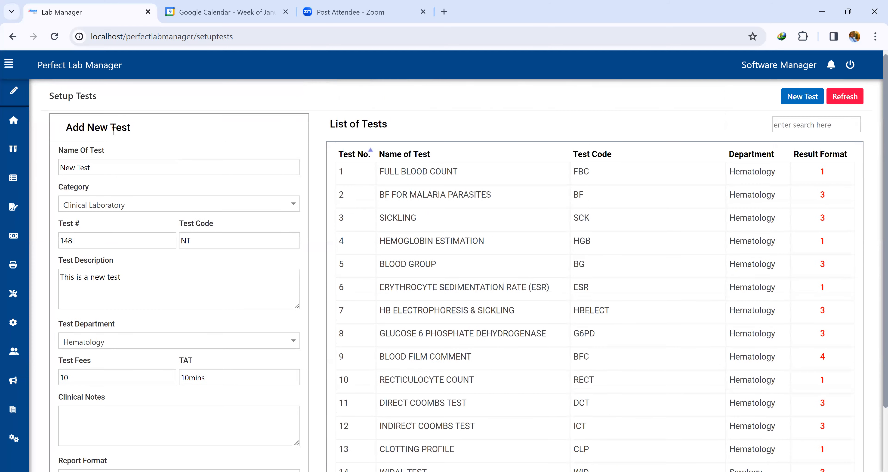
scroll(143, 189, "down", 3)
left_click(182, 429)
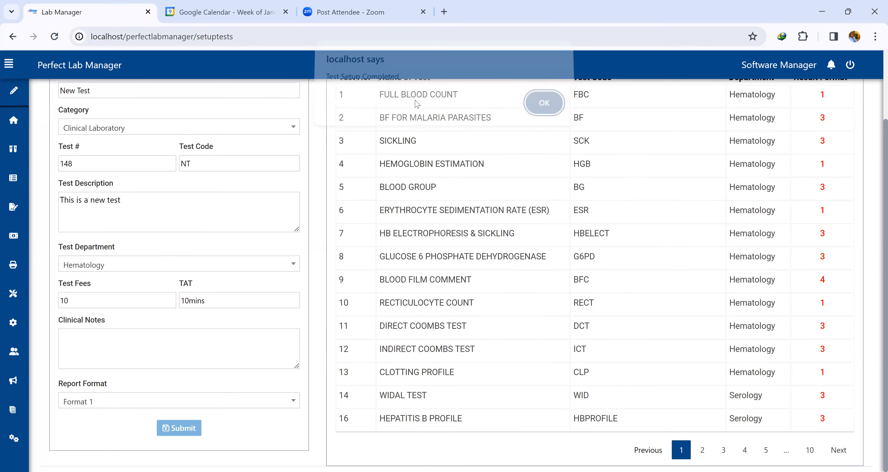
left_click(536, 112)
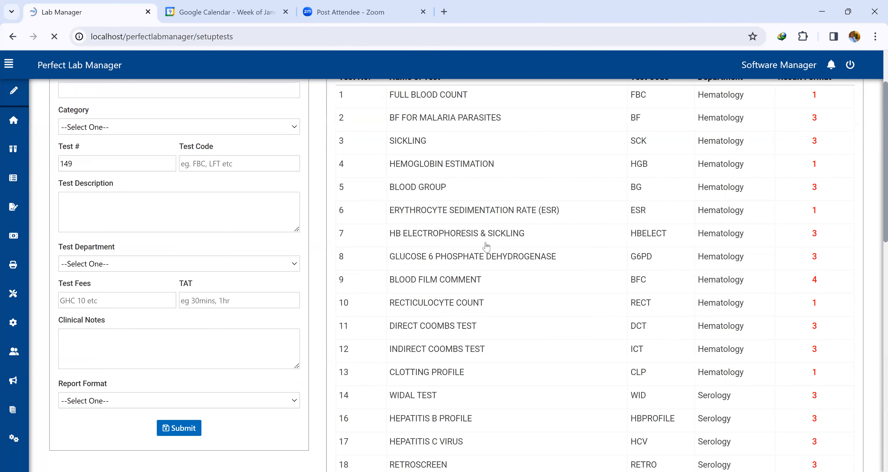
Search the tests list for 'new' to check the added test, then clear the search and browse the last page.
scroll(733, 115, "up", 2)
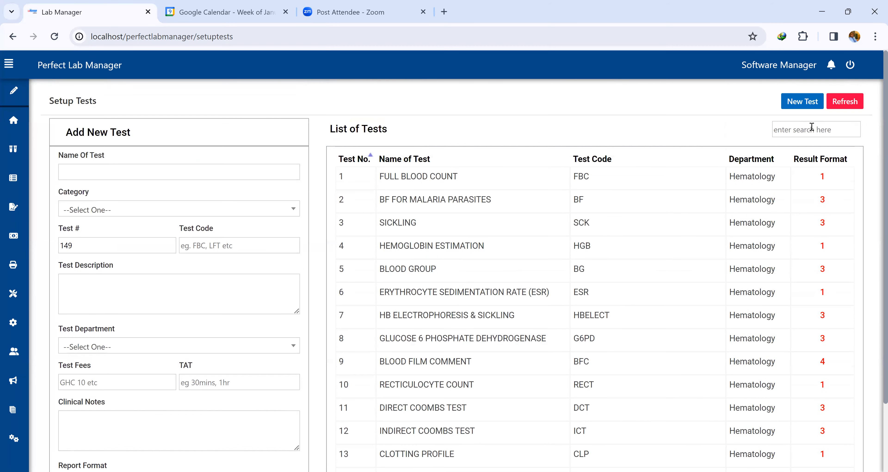
left_click(809, 128)
type("new")
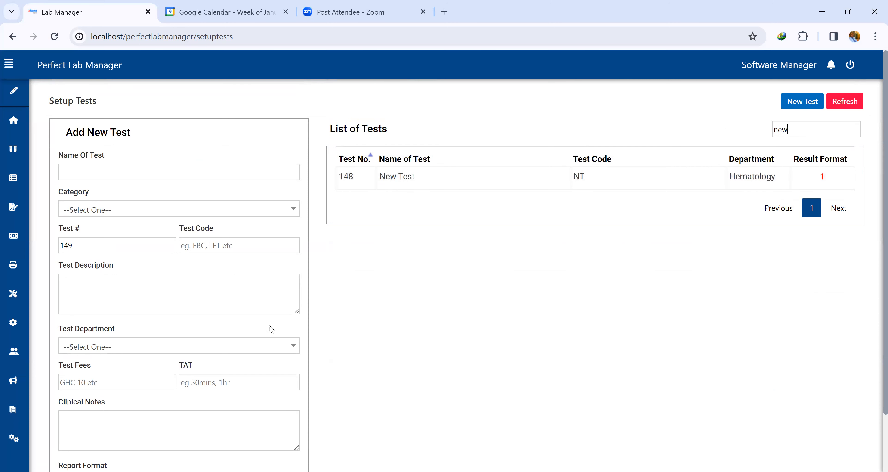
left_click_drag(810, 125, 769, 131)
key("BackSpace")
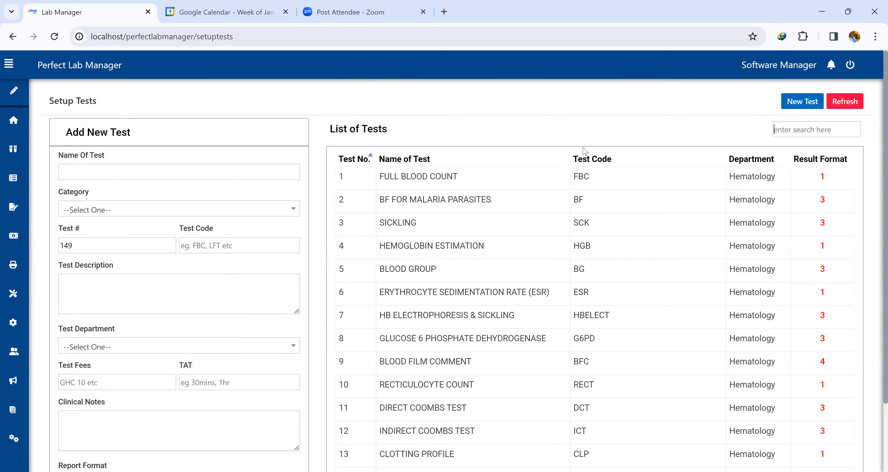
scroll(429, 177, "down", 3)
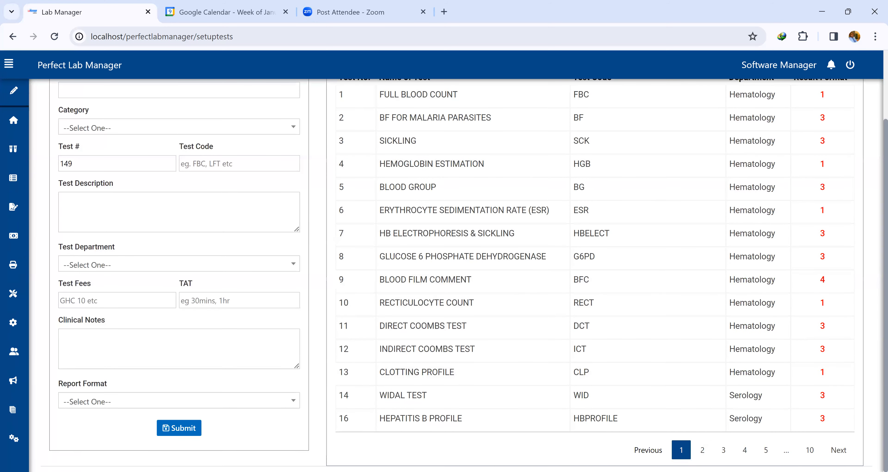
left_click(814, 455)
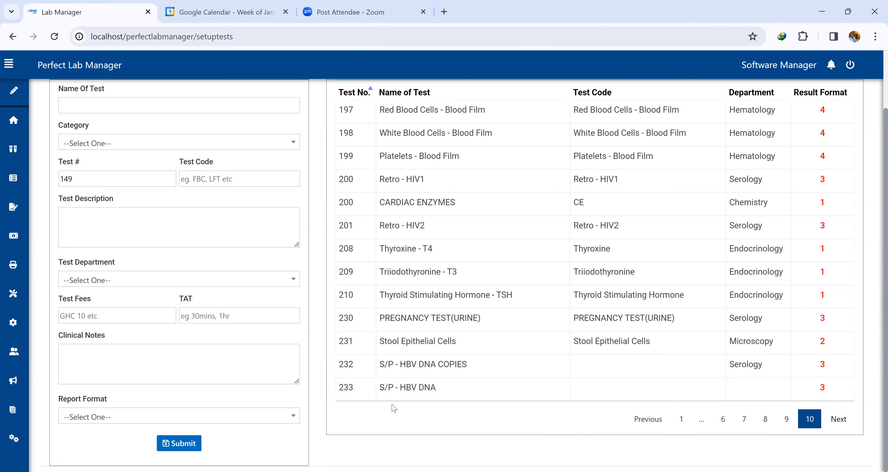
scroll(458, 355, "up", 2)
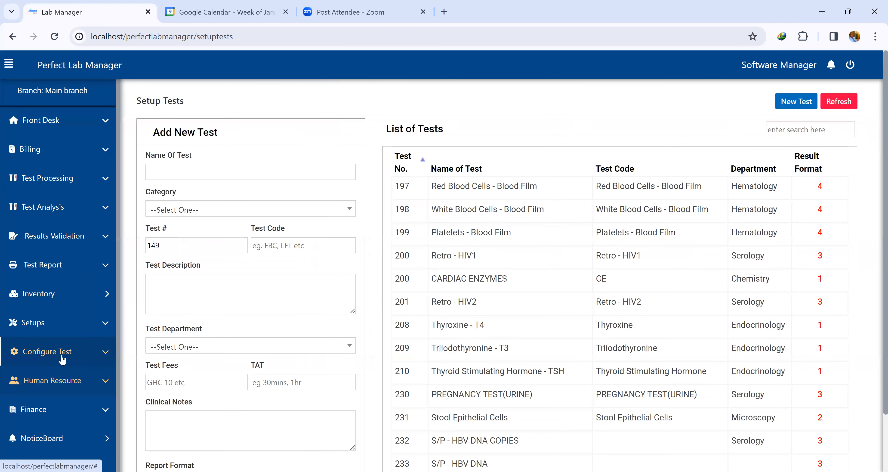
Open the Add Test Parameter page and select the FULL BLOOD COUNT investigation by searching 'full'.
left_click(62, 359)
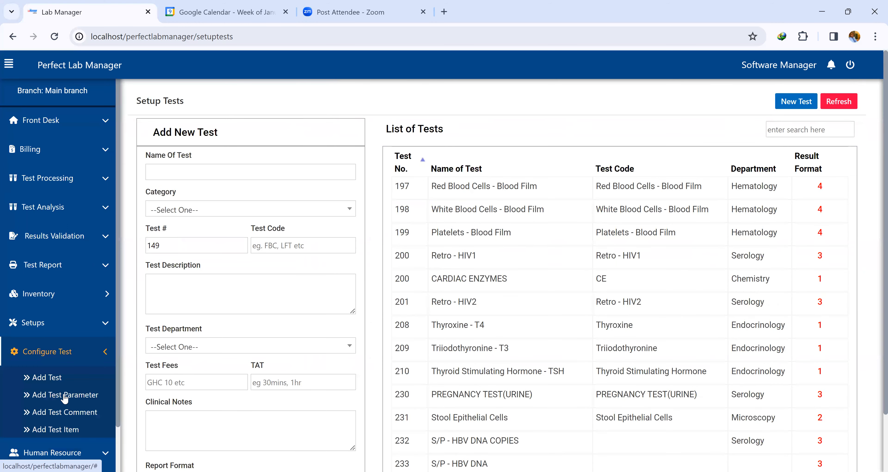
left_click(64, 396)
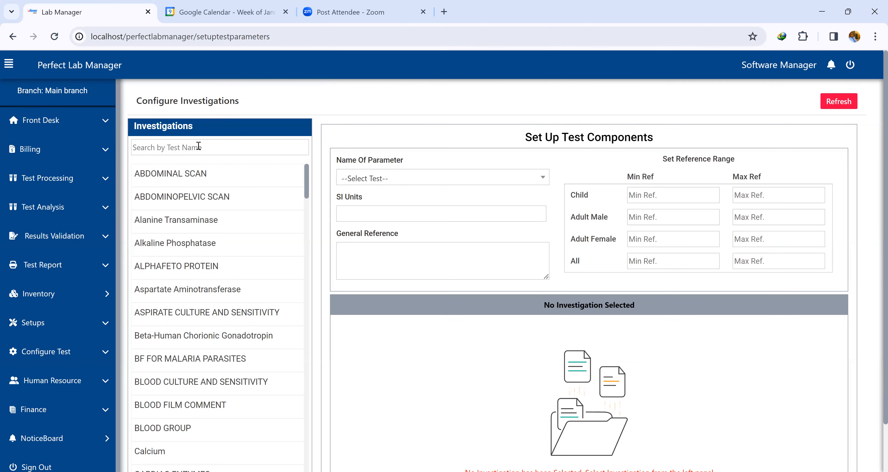
left_click(198, 146)
type("full")
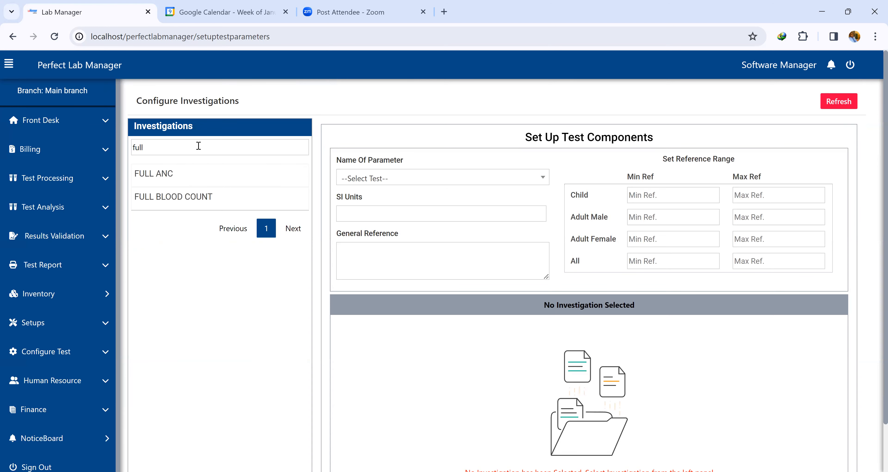
left_click(199, 203)
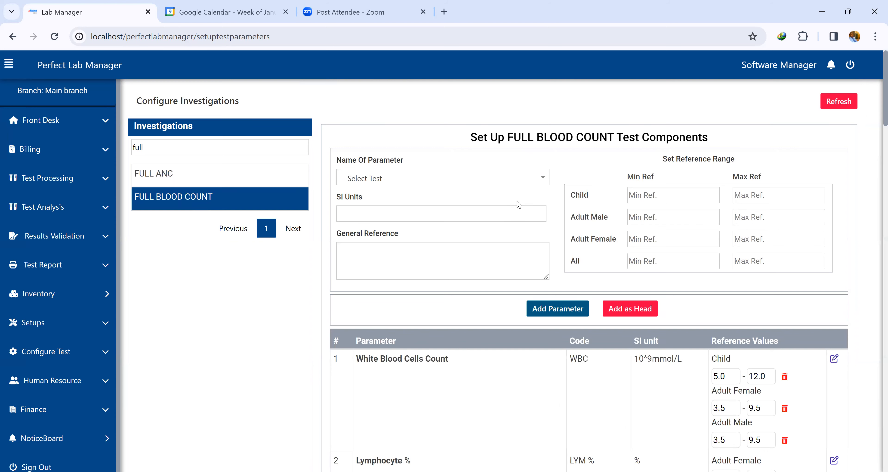
Scroll through the FULL BLOOD COUNT parameters and their reference values to review them.
scroll(562, 181, "down", 2)
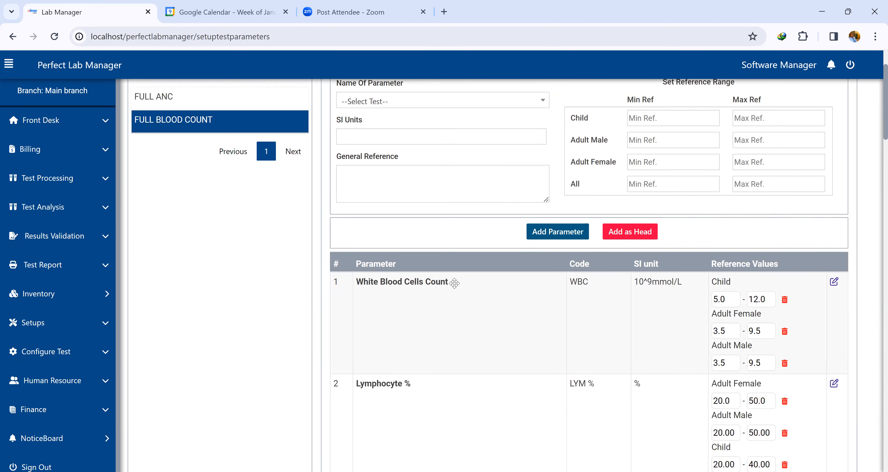
scroll(449, 269, "down", 2)
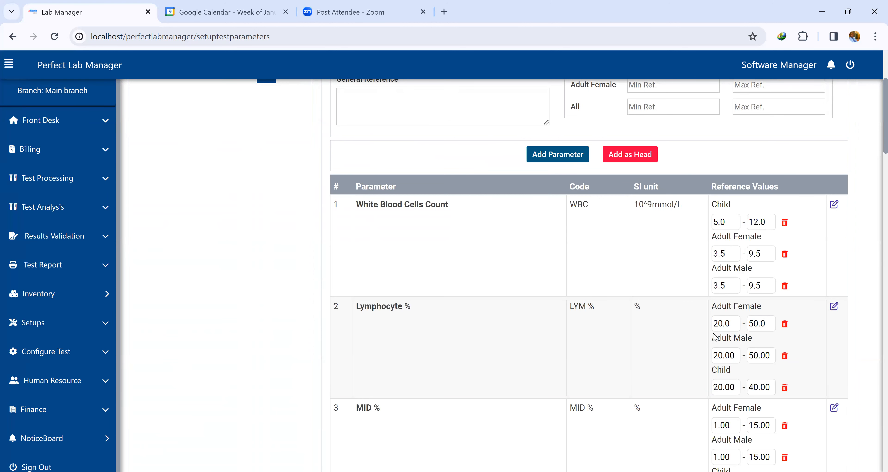
scroll(490, 261, "down", 20)
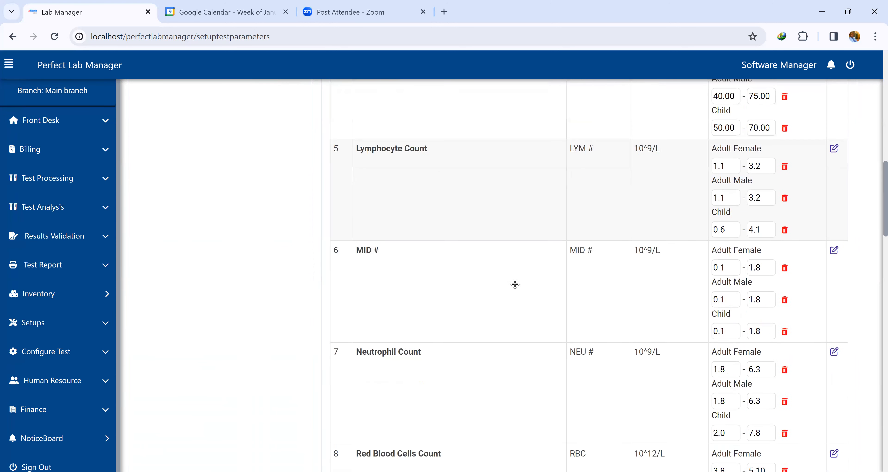
scroll(516, 290, "down", 20)
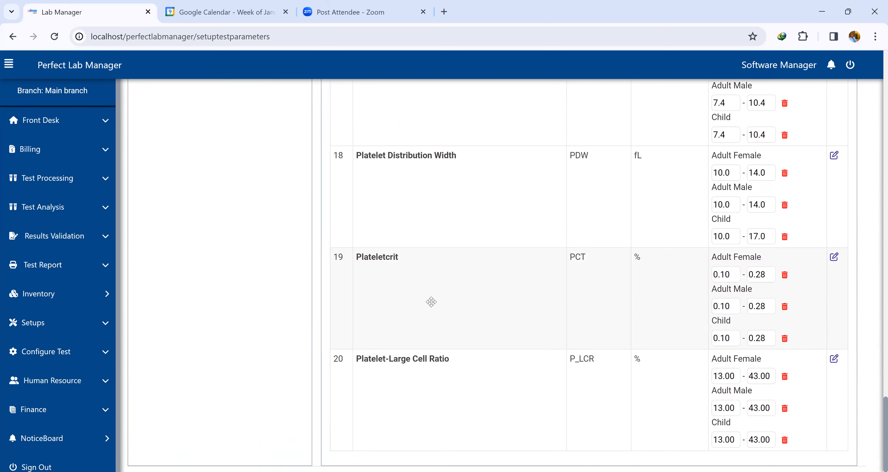
scroll(432, 300, "up", 15)
scroll(435, 264, "up", 12)
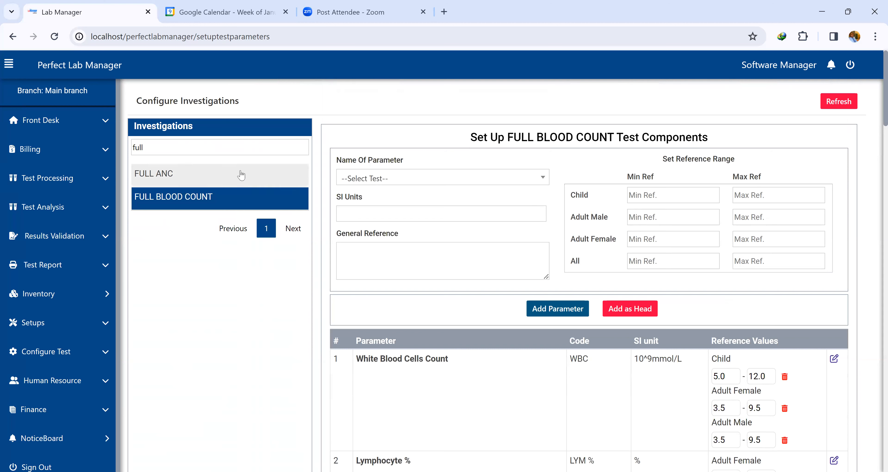
Search the investigations for 'new' and select New Test to set up its components.
double_click(238, 149)
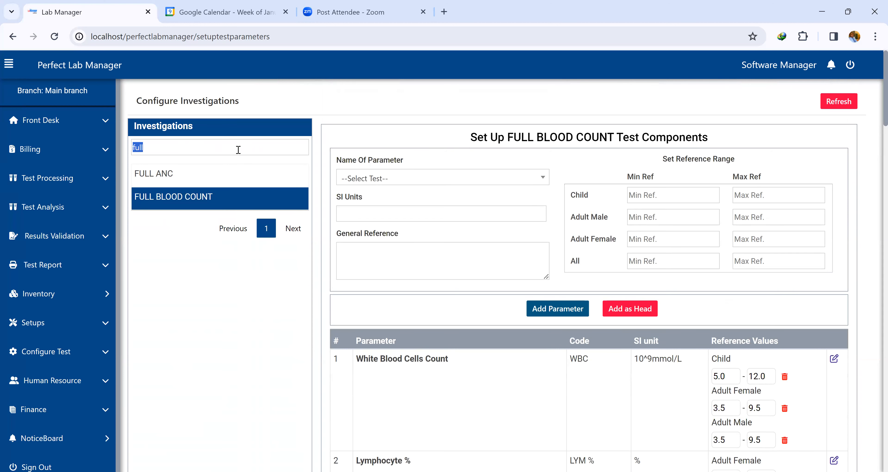
key("BackSpace")
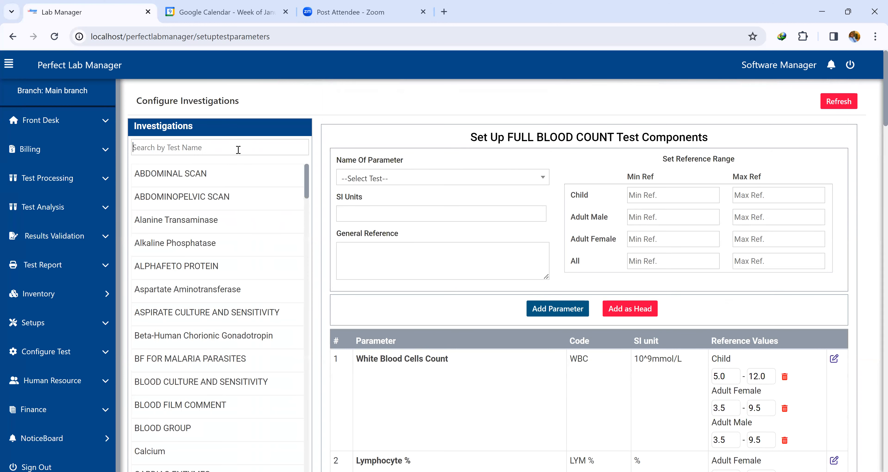
type("new")
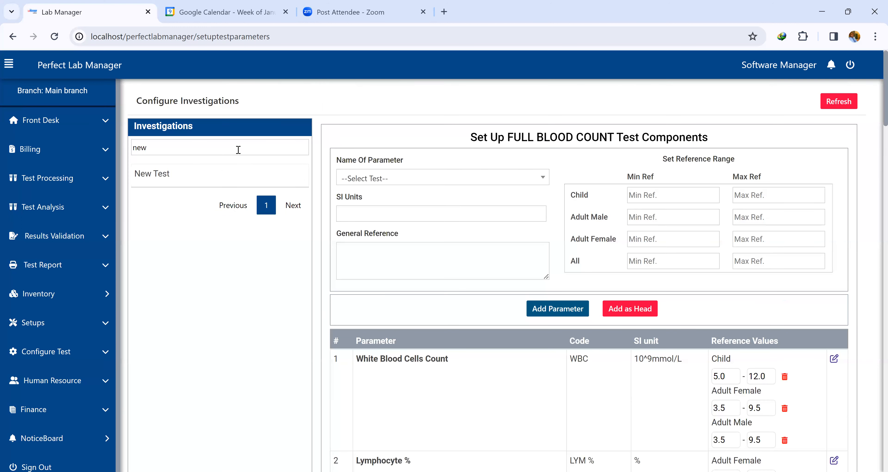
left_click(182, 181)
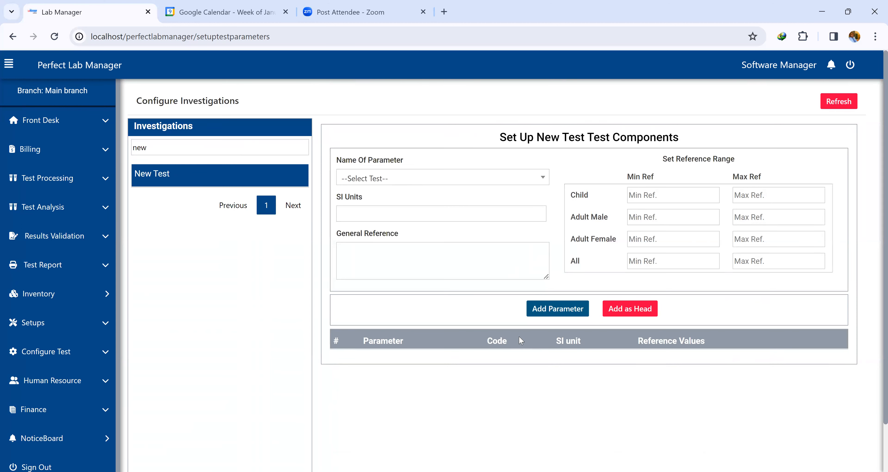
left_click(417, 181)
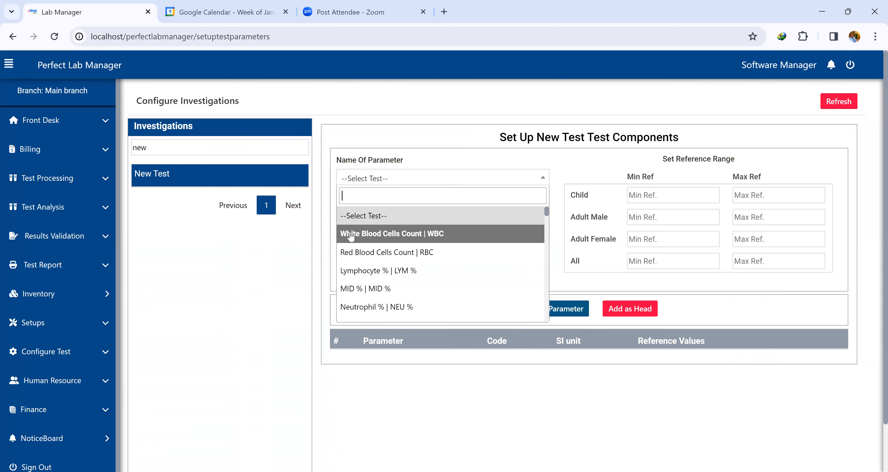
left_click(419, 235)
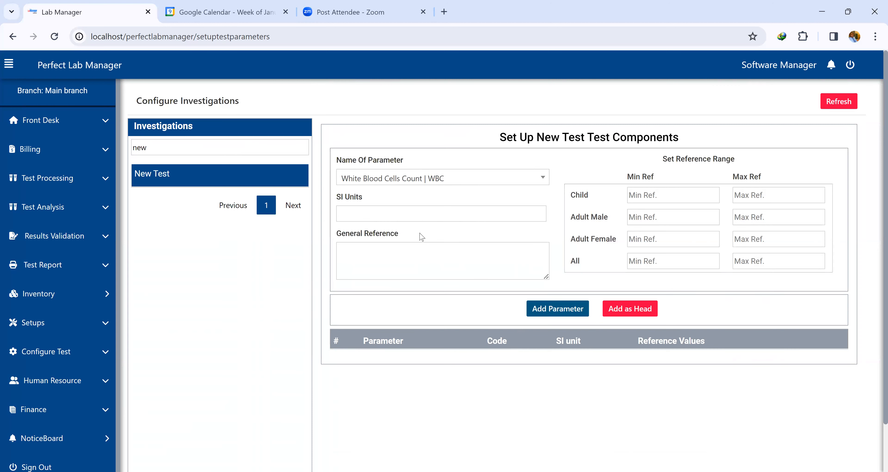
left_click(395, 218)
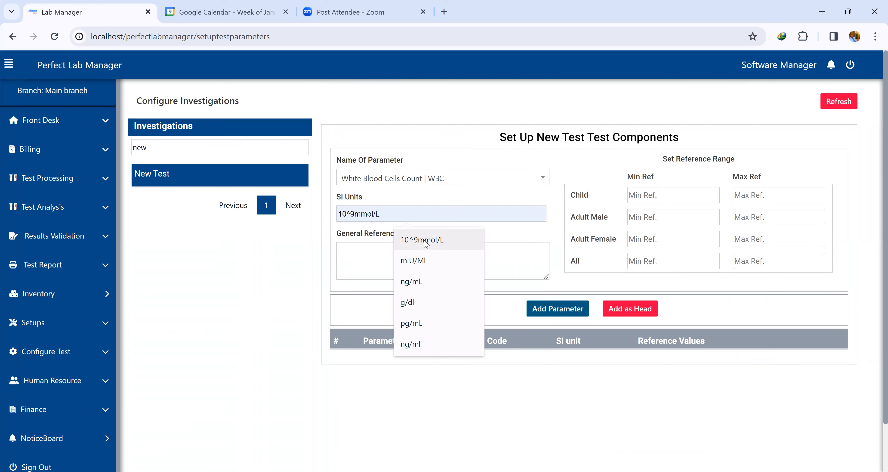
Choose Hemoglobin | HGB as the parameter and set its SI units to ng/ml.
left_click(456, 179)
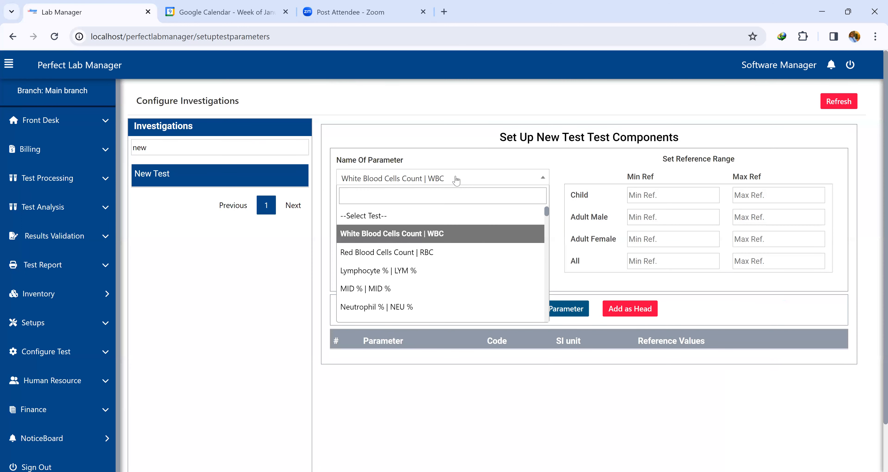
type("hemo")
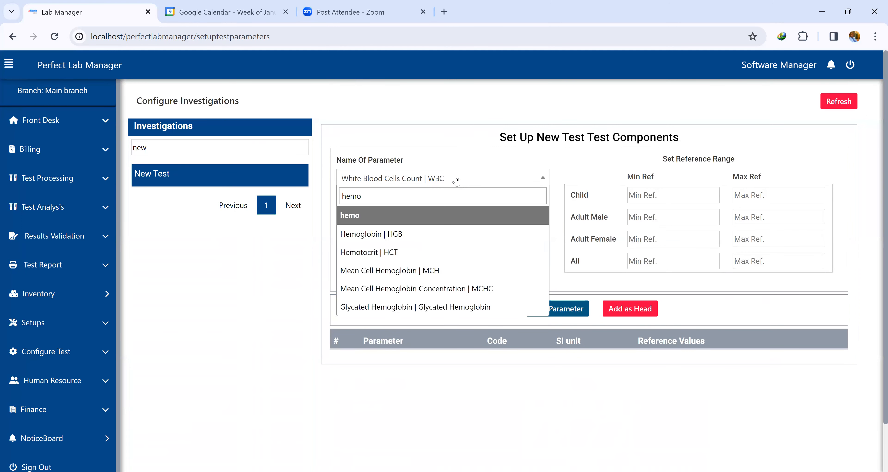
left_click(430, 233)
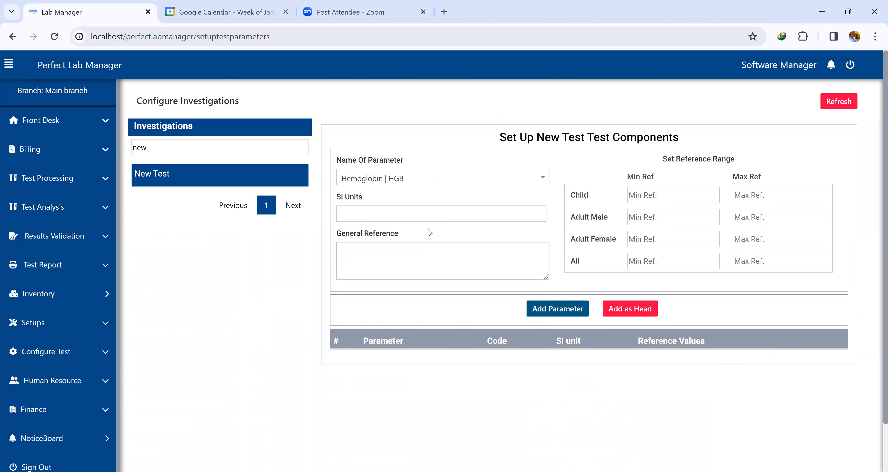
left_click(404, 212)
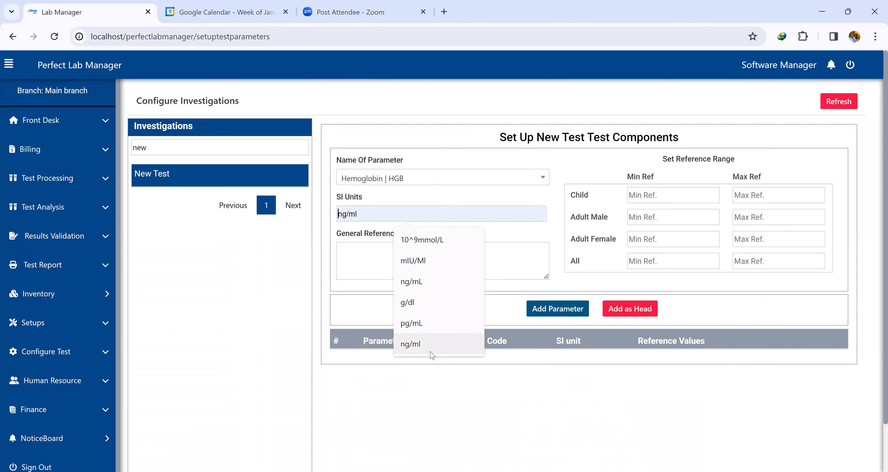
left_click(428, 344)
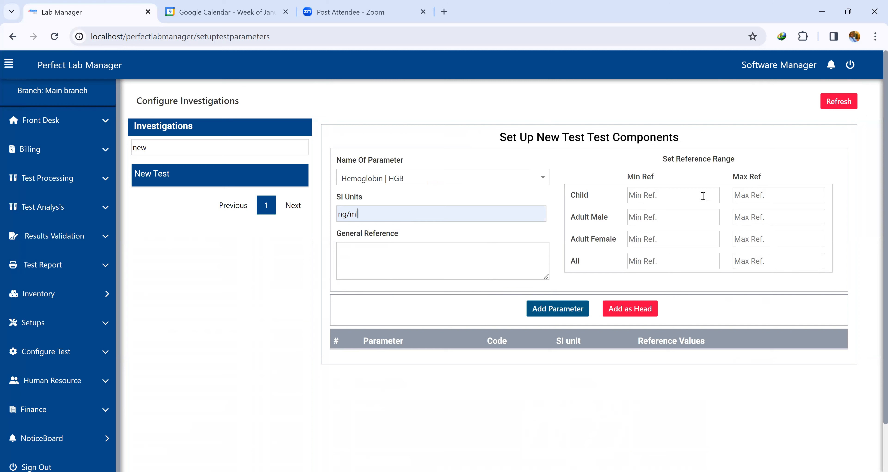
Set the Hemoglobin reference ranges: child 10.0 to 15.0 and adult male 11 to 16.
left_click(655, 200)
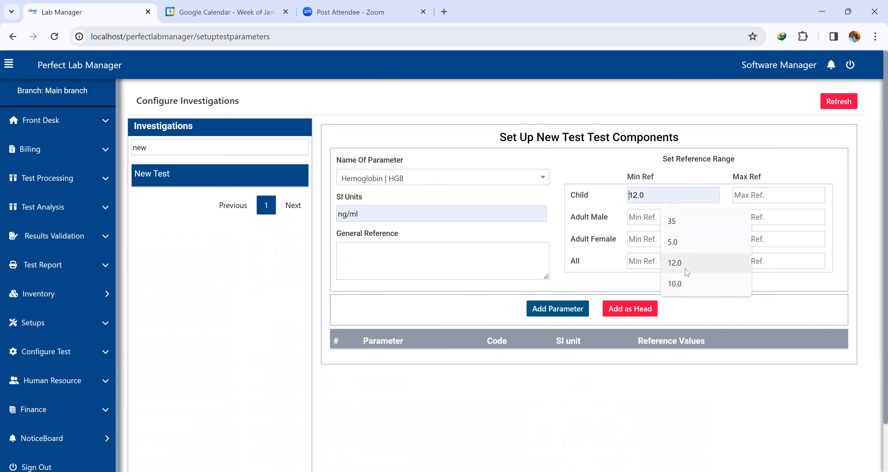
left_click(679, 284)
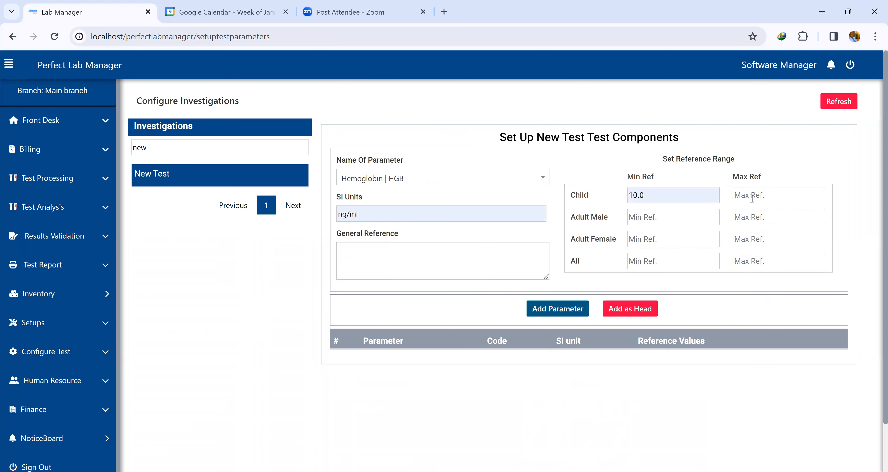
left_click(752, 198)
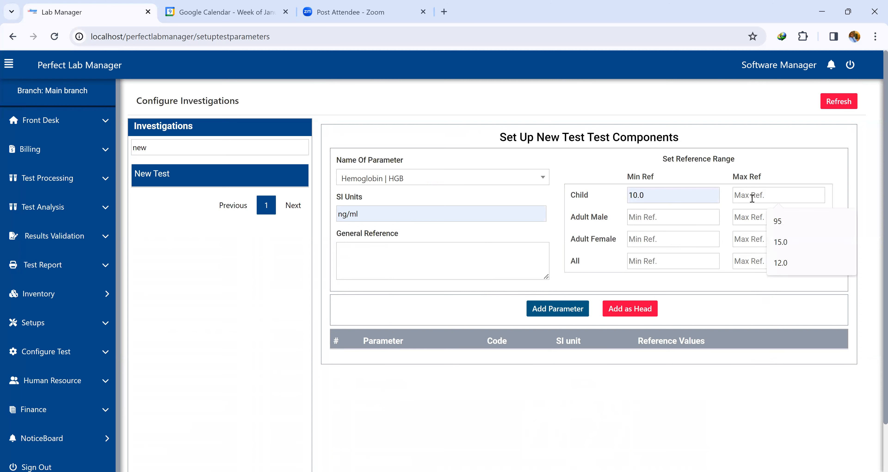
left_click(781, 241)
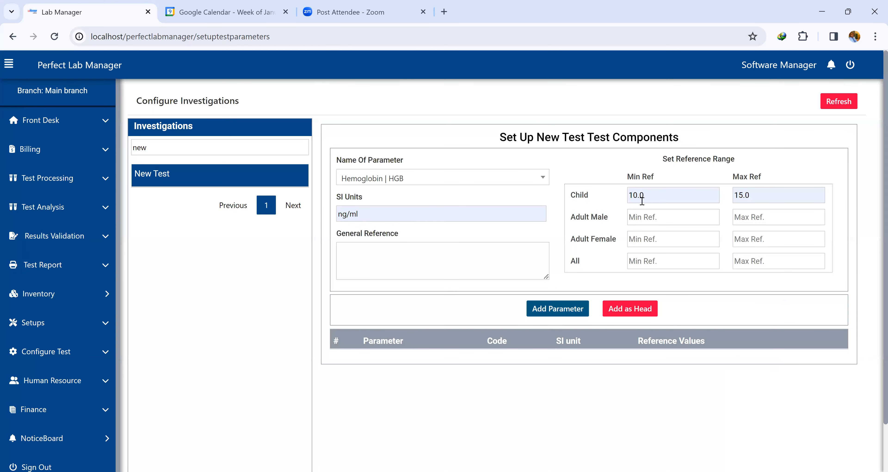
left_click(671, 218)
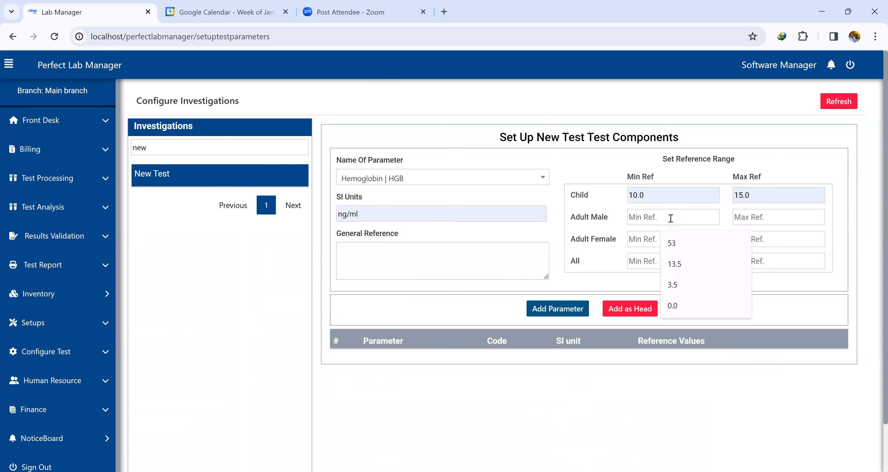
type("11")
left_click(750, 216)
type("16")
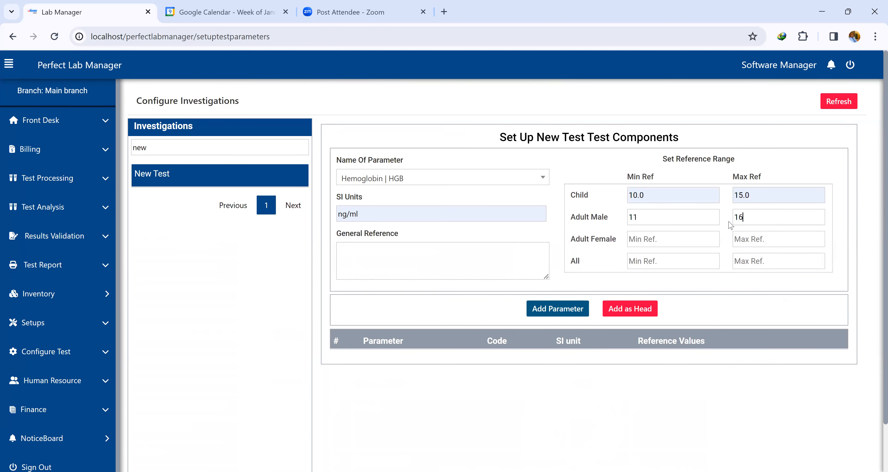
Set the adult female range to 12 to 15 and add Hemoglobin as a parameter of New Test.
left_click(644, 238)
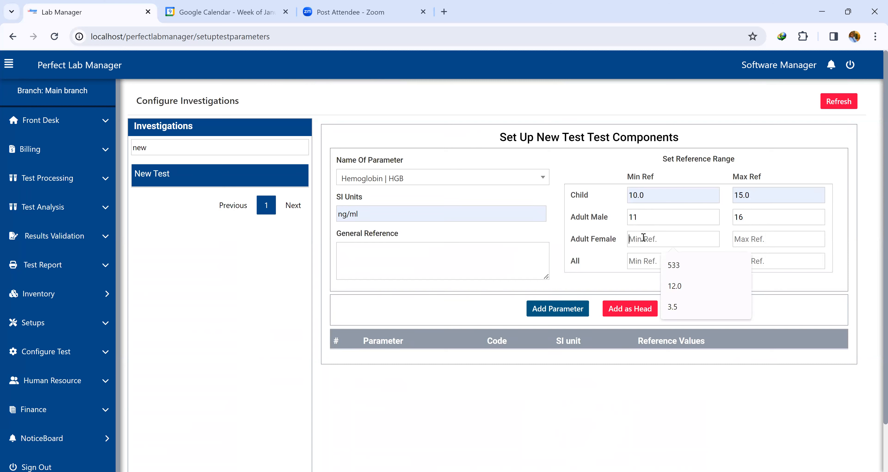
type("12")
left_click(741, 242)
type("15")
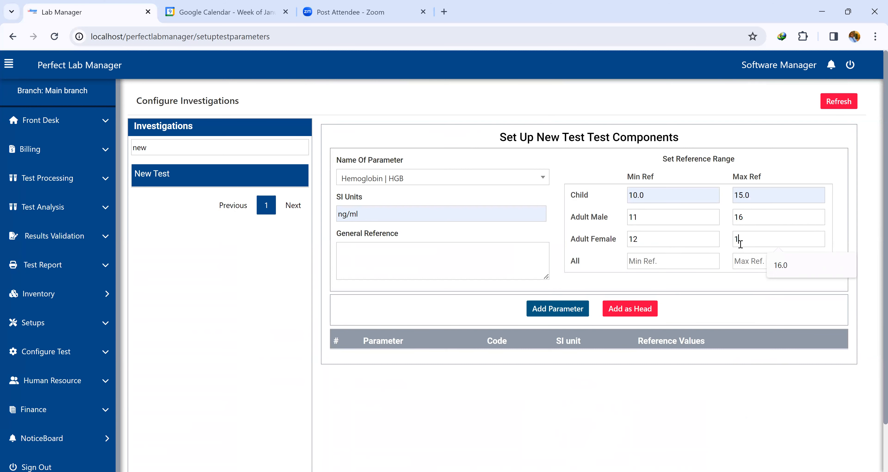
left_click(553, 310)
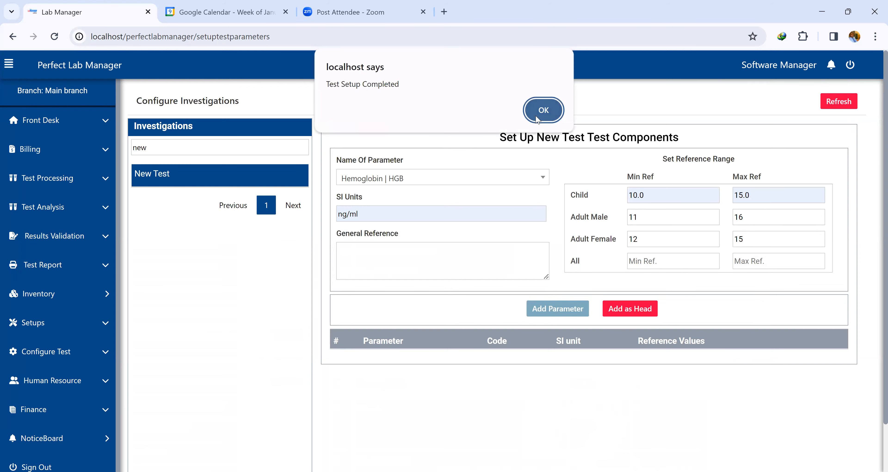
left_click(546, 109)
Select the CLOTTING PROFILE investigation from the investigations list.
scroll(485, 277, "down", 1)
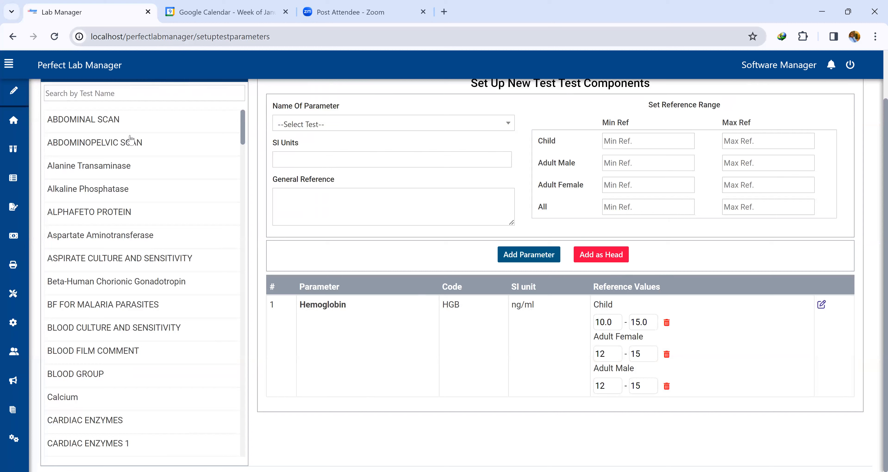
scroll(113, 324, "down", 5)
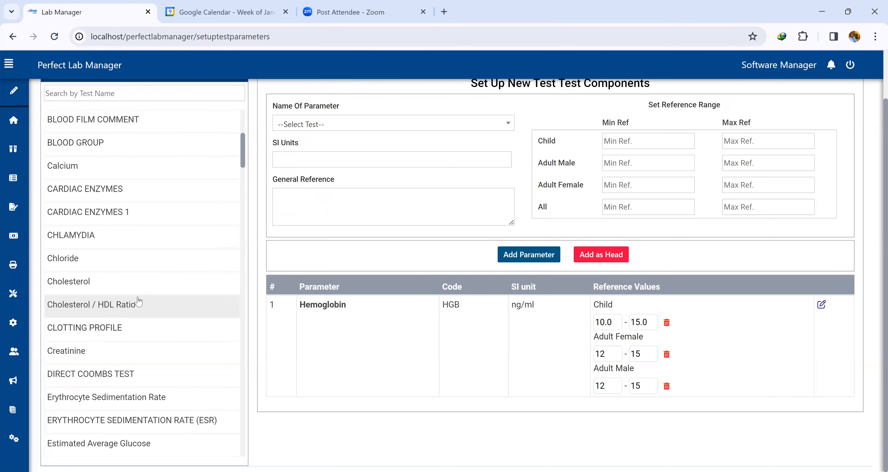
left_click(125, 332)
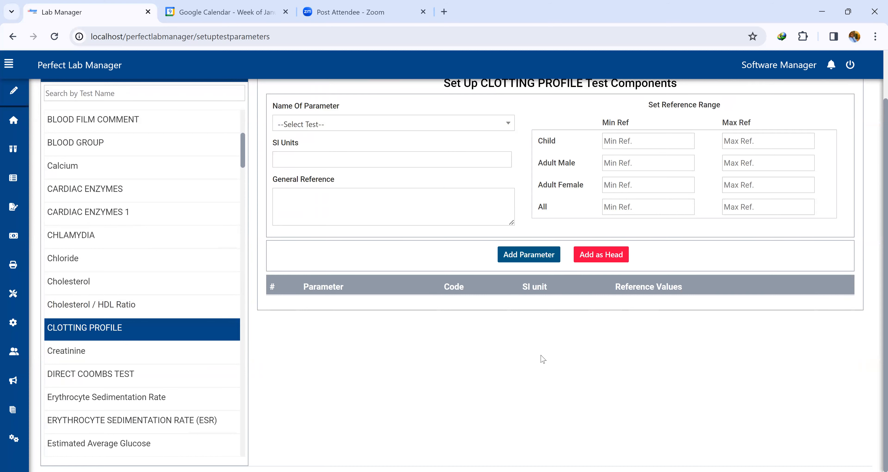
Search the investigations for 'liver', select LIVER FUNCTION TEST and review its parameters.
scroll(148, 278, "up", 7)
scroll(74, 143, "up", 2)
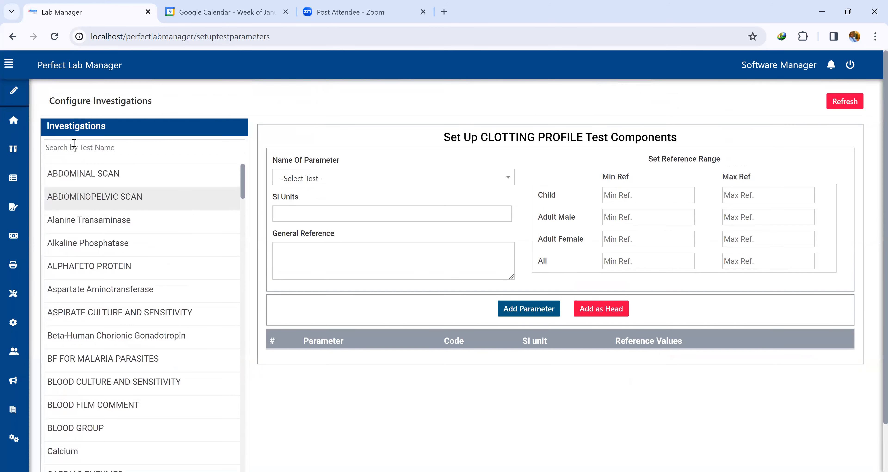
left_click(84, 152)
type("l")
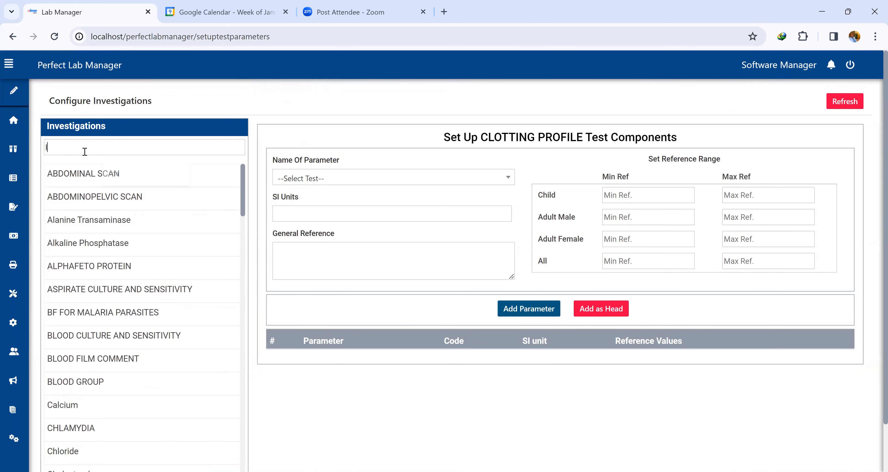
type("iver")
left_click(116, 182)
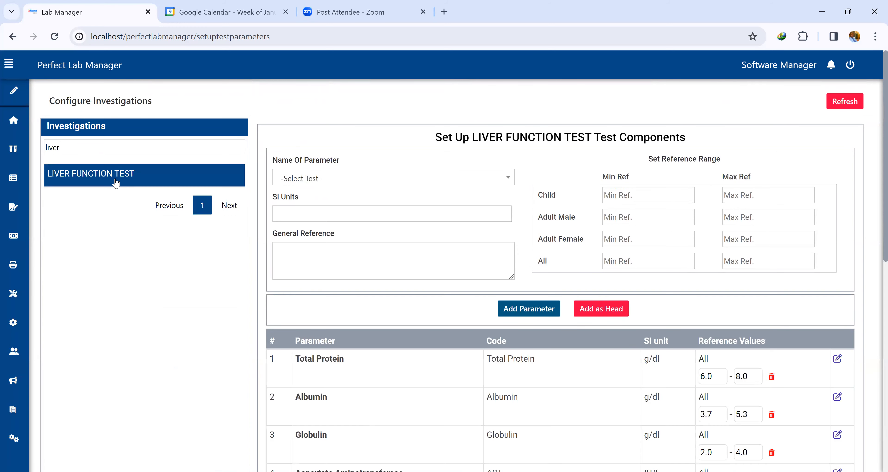
middle_click(616, 351)
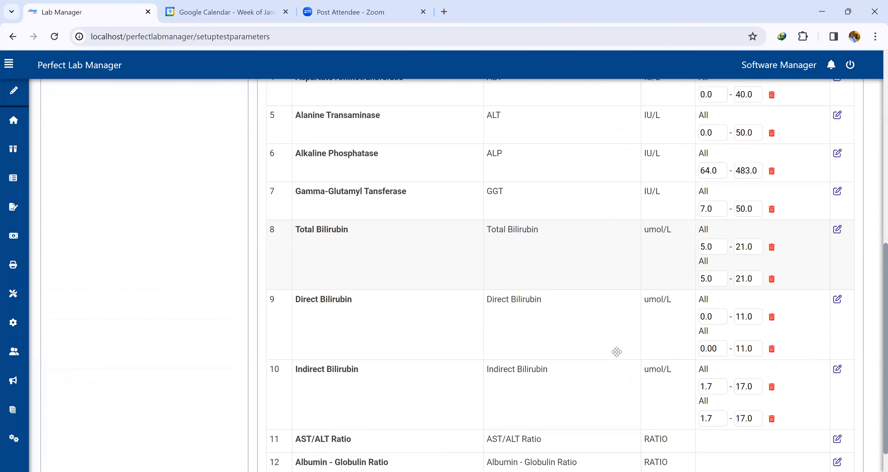
scroll(89, 258, "up", 5)
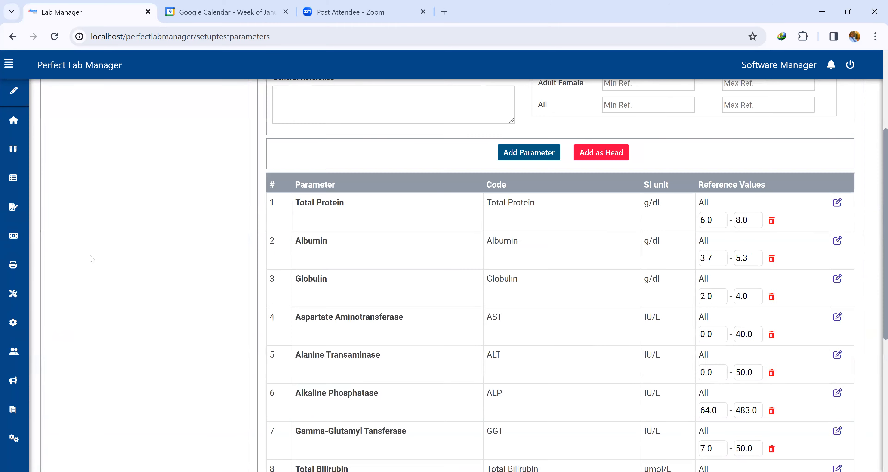
scroll(103, 232, "up", 2)
Search for 'renal', select RENAL FUNCTION TEST and review its parameters and reference values.
double_click(69, 149)
type("renal")
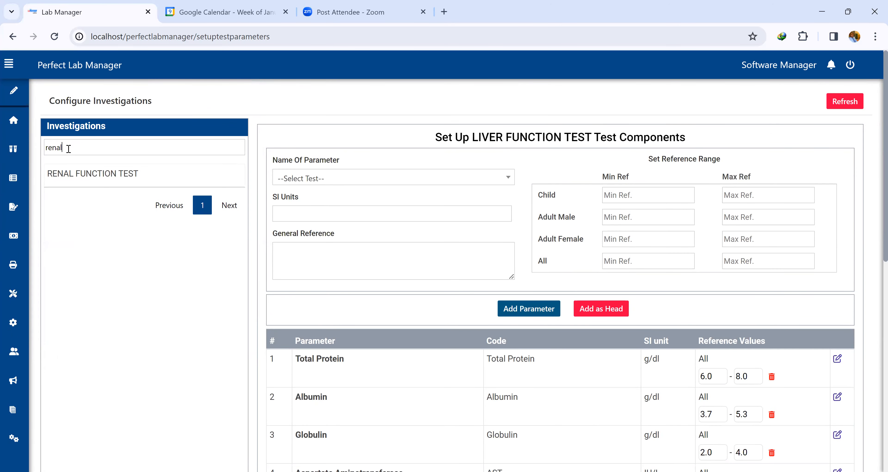
left_click(77, 173)
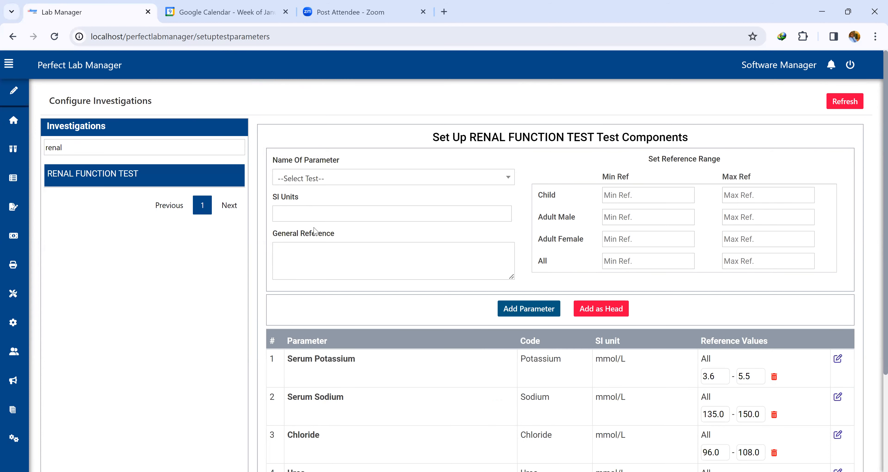
scroll(437, 267, "down", 2)
scroll(437, 266, "down", 1)
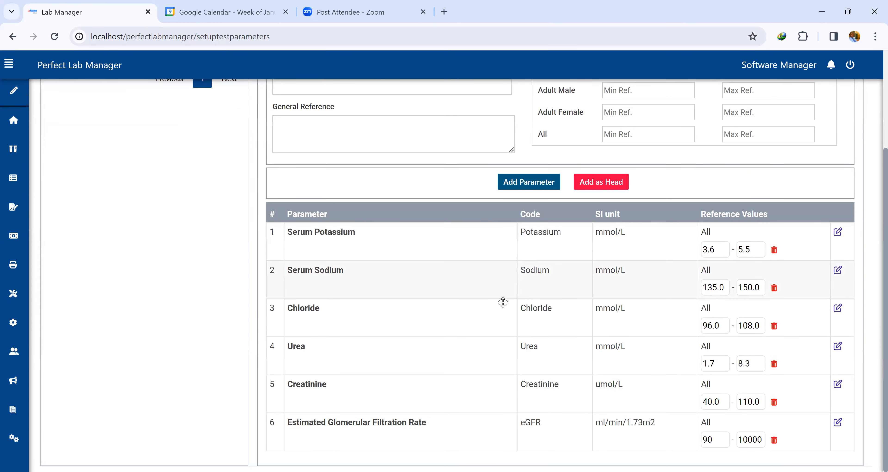
scroll(503, 304, "up", 3)
Search for 'bl' and open Thick Blood Film and then Thin Blood Film.
double_click(139, 149)
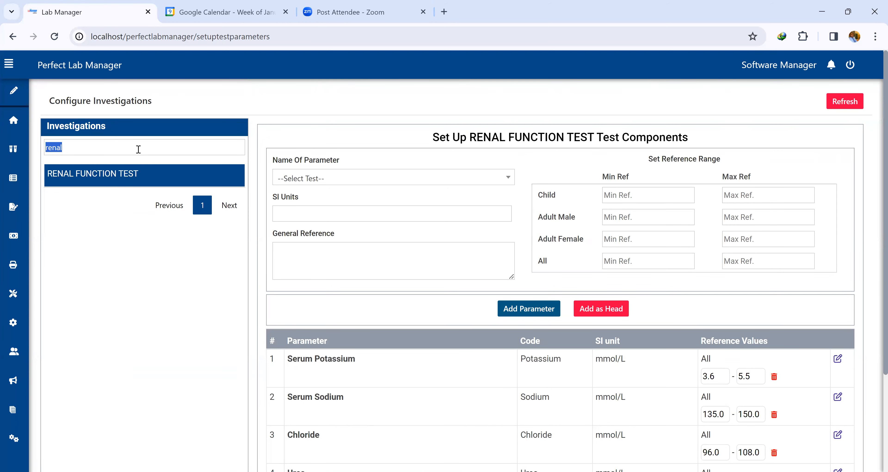
type("bl")
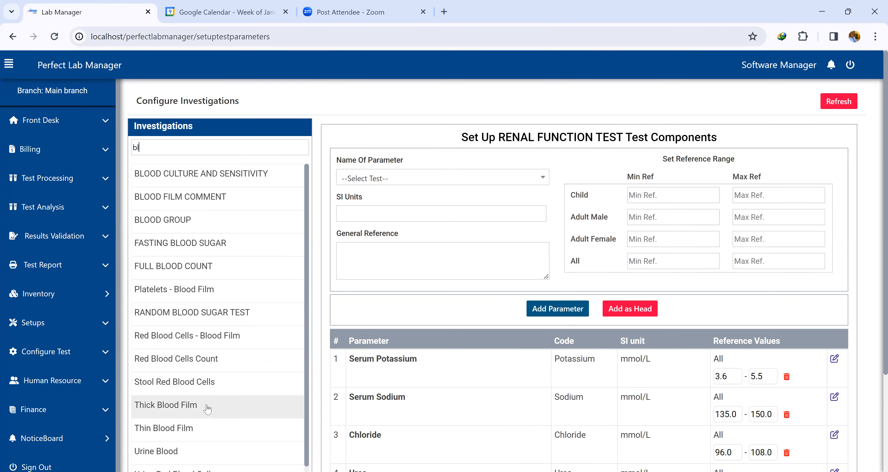
left_click(207, 414)
left_click(192, 437)
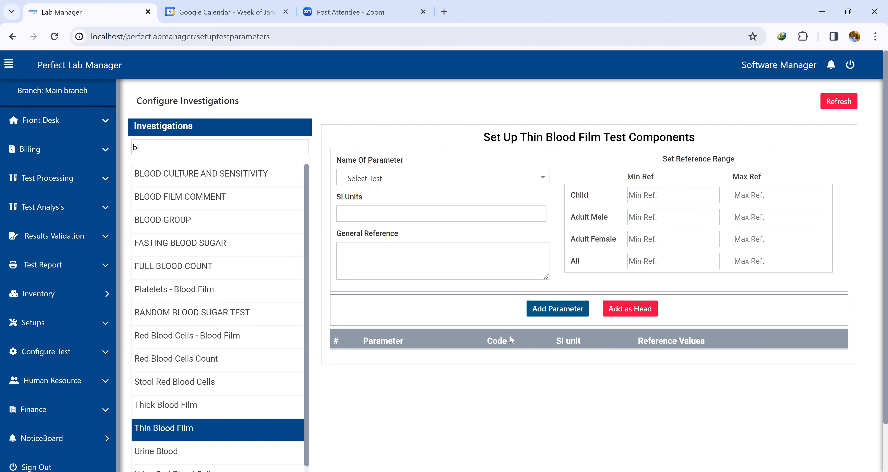
Search for and open BF FOR MALARIA PARASITES and then WIDAL TEST to view their parameters.
double_click(165, 145)
type("bf")
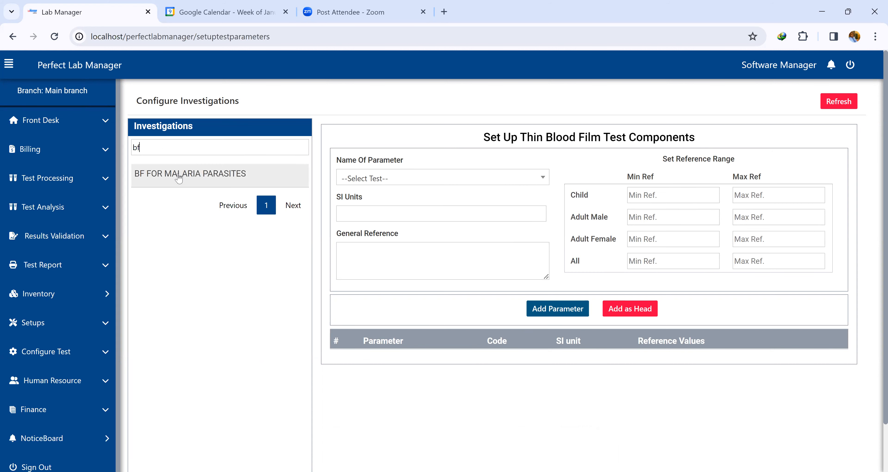
left_click(179, 178)
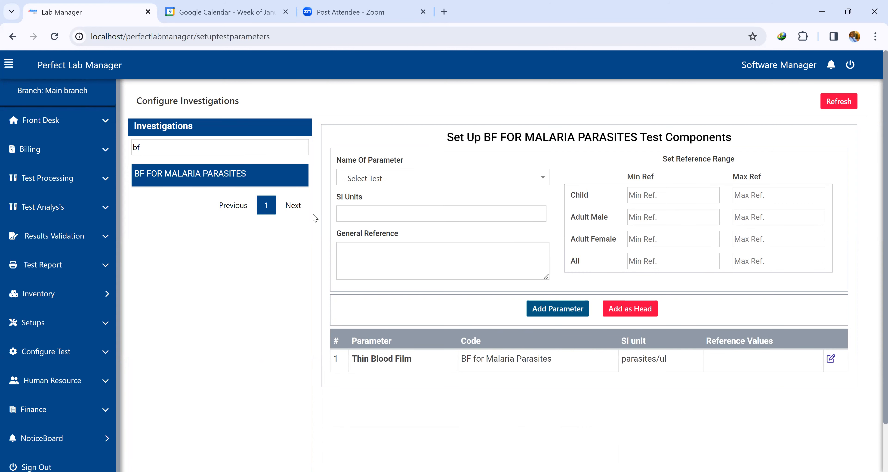
double_click(159, 148)
type("widal")
left_click(176, 182)
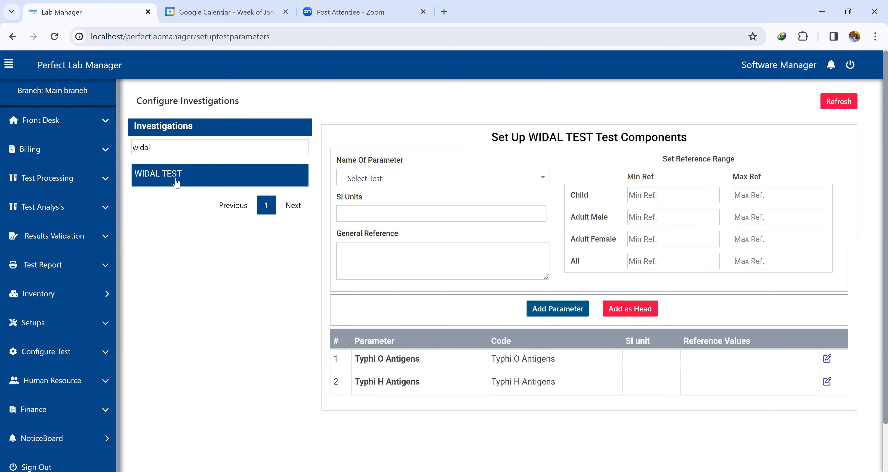
Search for 'urina', select URINALYSIS and scroll through its parameters.
triple_click(184, 143)
type("r")
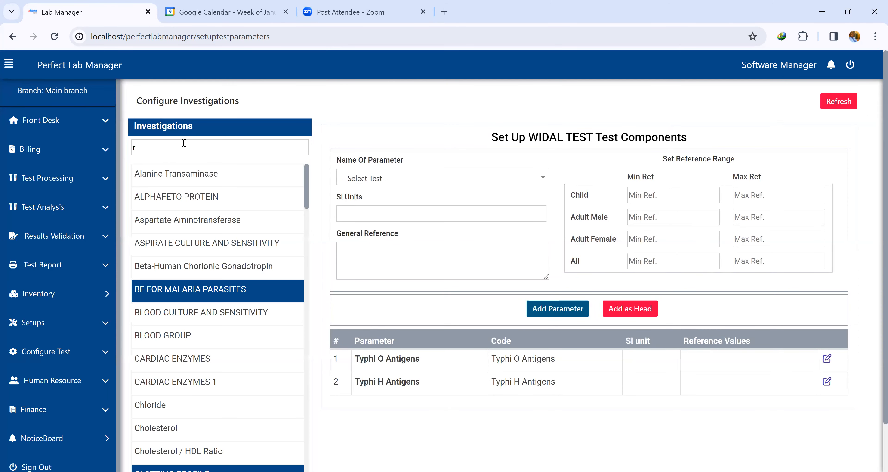
key("BackSpace")
type("urin")
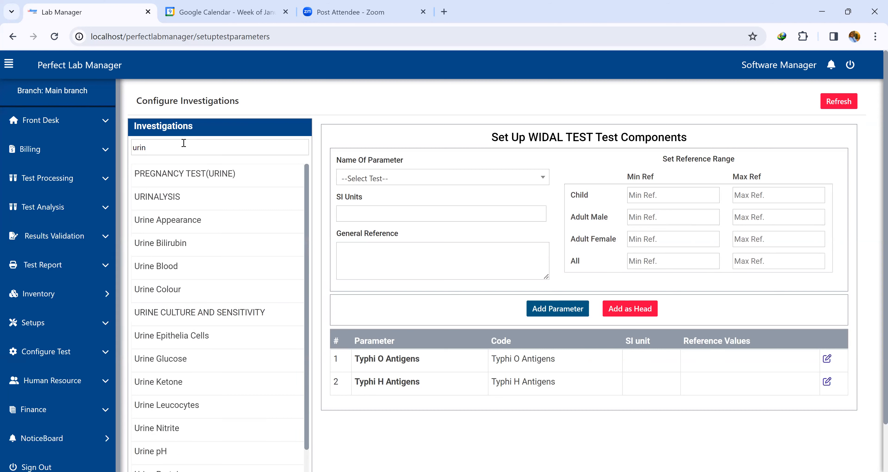
type("a")
left_click(184, 173)
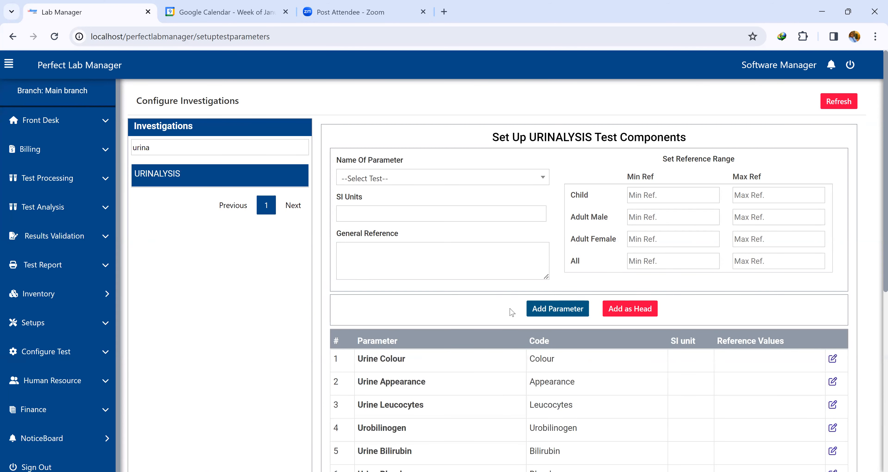
scroll(601, 288, "down", 8)
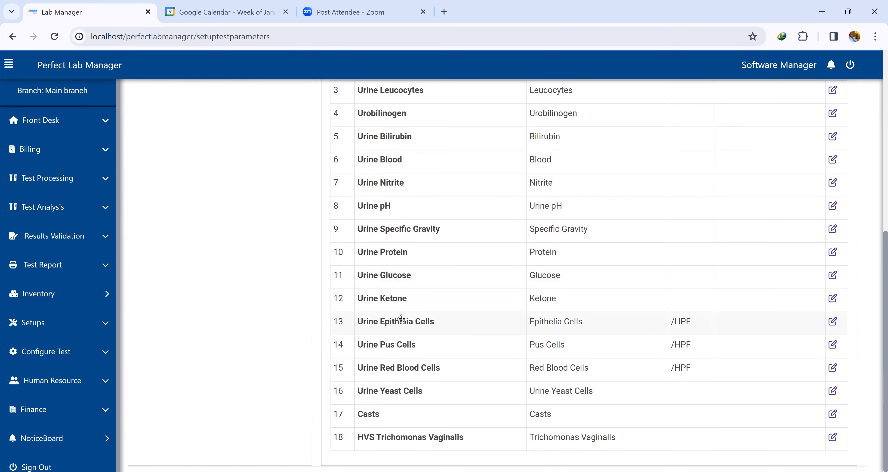
scroll(402, 318, "up", 5)
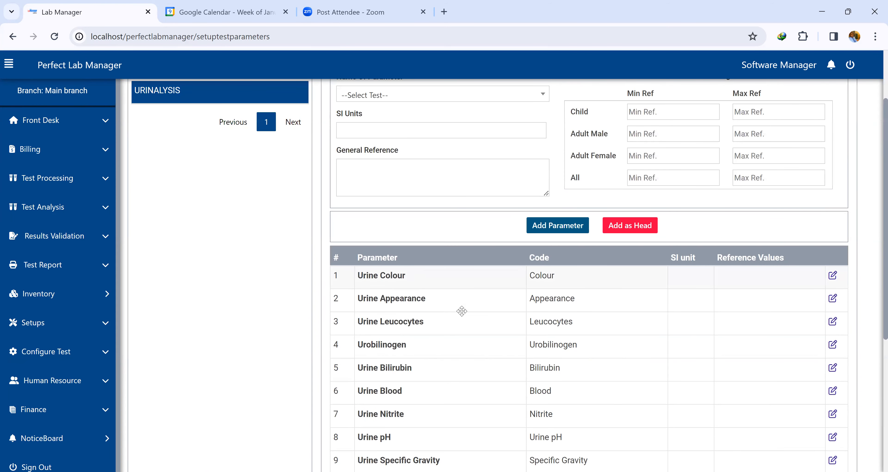
scroll(462, 311, "down", 5)
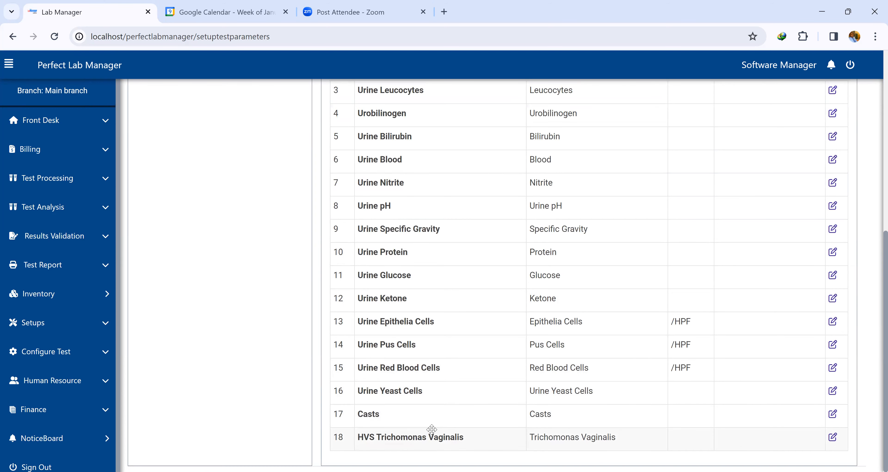
scroll(432, 429, "up", 8)
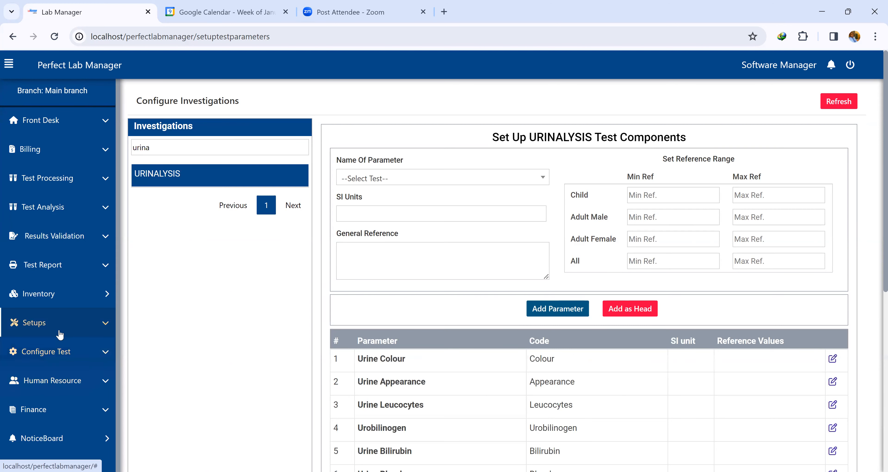
Open the Add Test Comment page under test configuration.
left_click(58, 352)
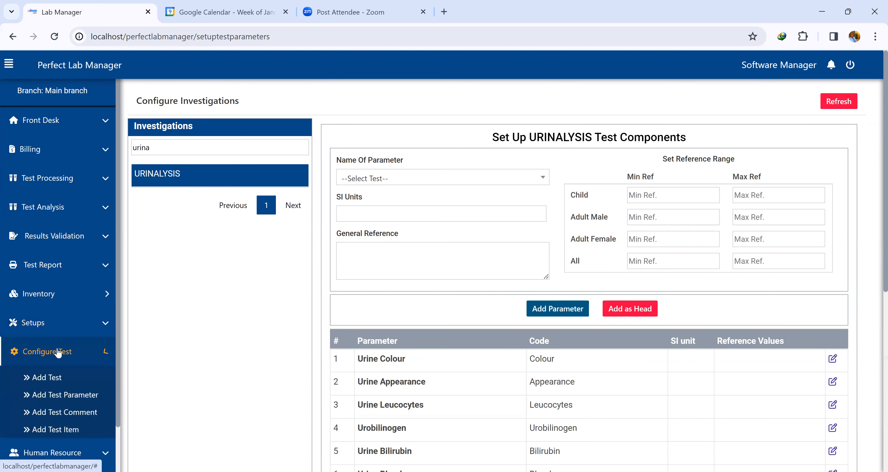
left_click(52, 413)
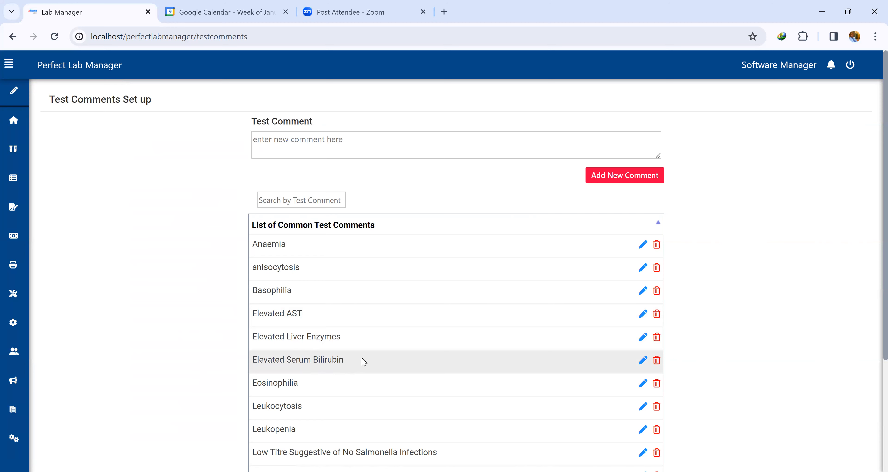
Scroll through the list of common test comments.
scroll(364, 361, "down", 2)
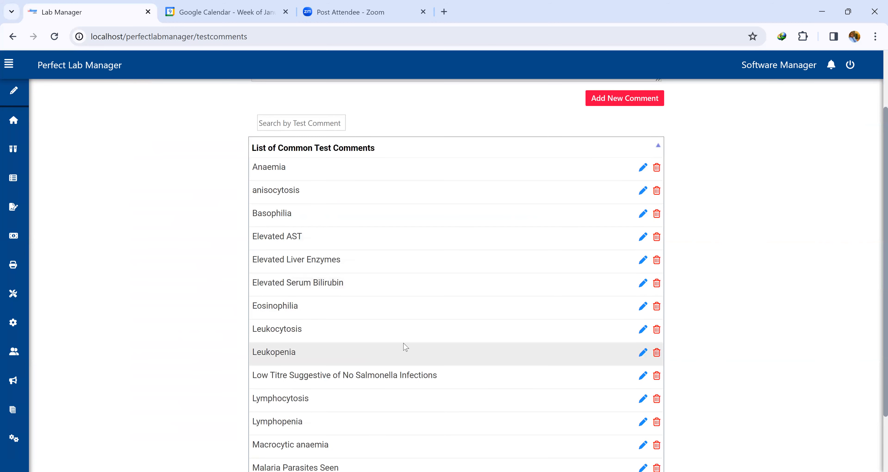
scroll(405, 346, "down", 2)
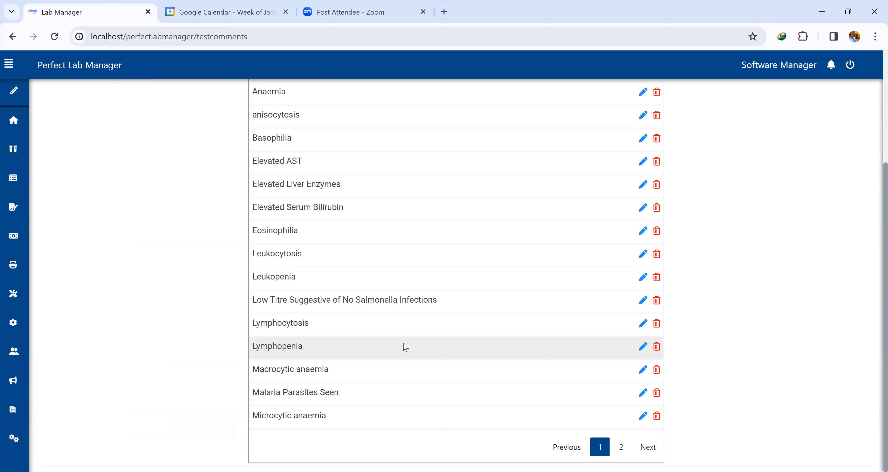
scroll(406, 346, "up", 4)
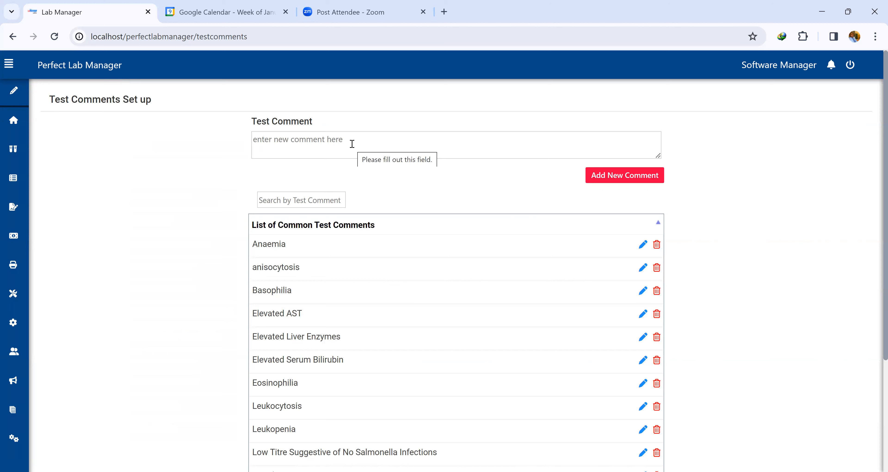
left_click(274, 143)
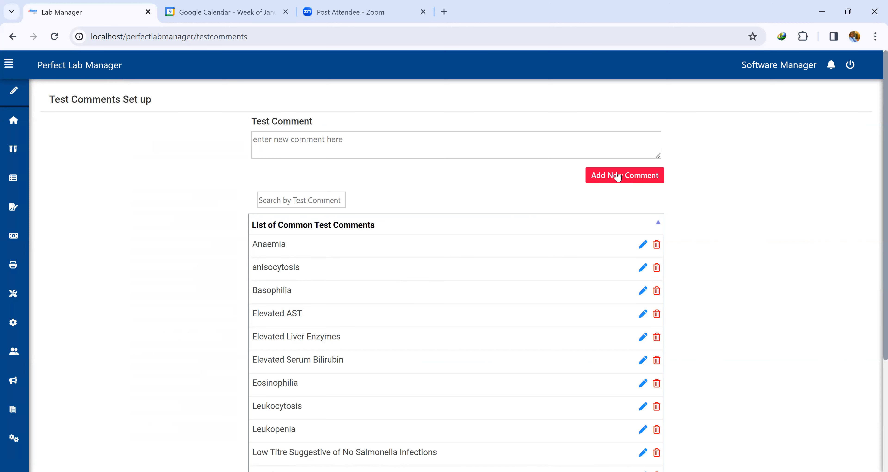
scroll(435, 328, "down", 4)
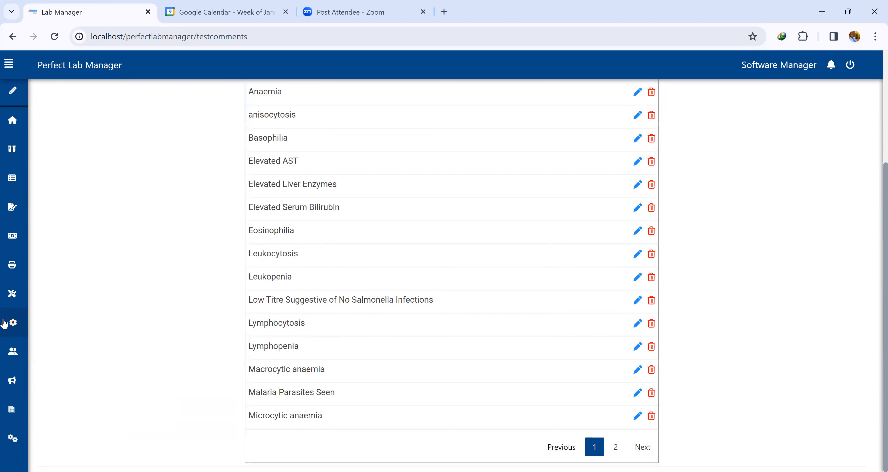
Open the Add Test Item page under test configuration.
mouse_move(14, 322)
left_click(44, 352)
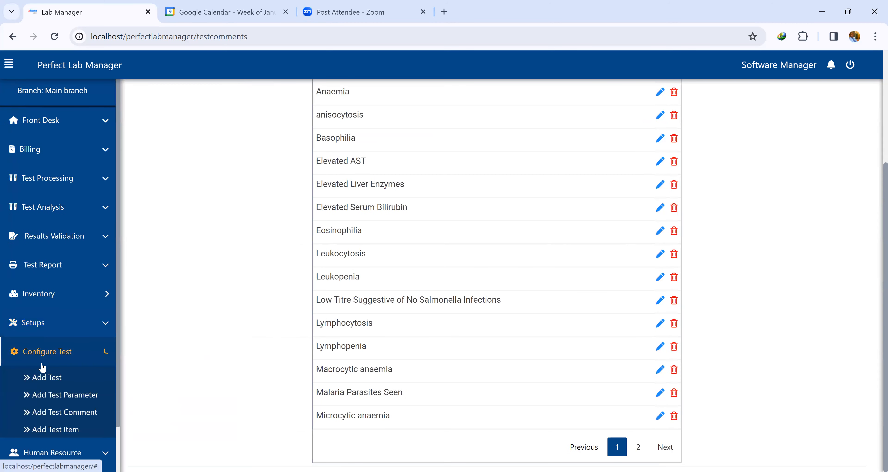
left_click(50, 431)
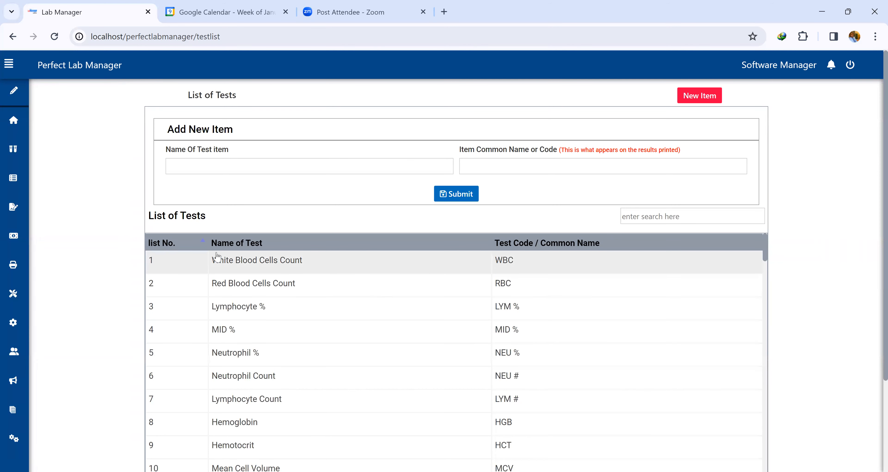
Scroll through the full list of test items and back to the top.
scroll(471, 261, "down", 3)
scroll(471, 261, "down", 20)
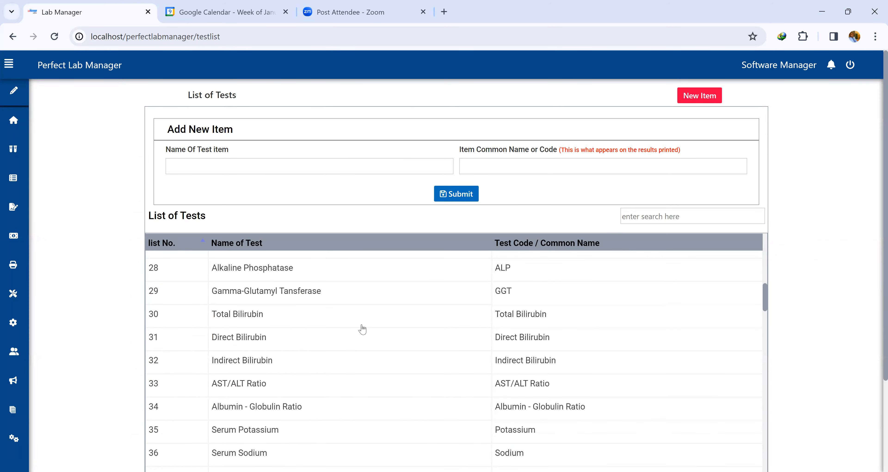
scroll(362, 329, "down", 20)
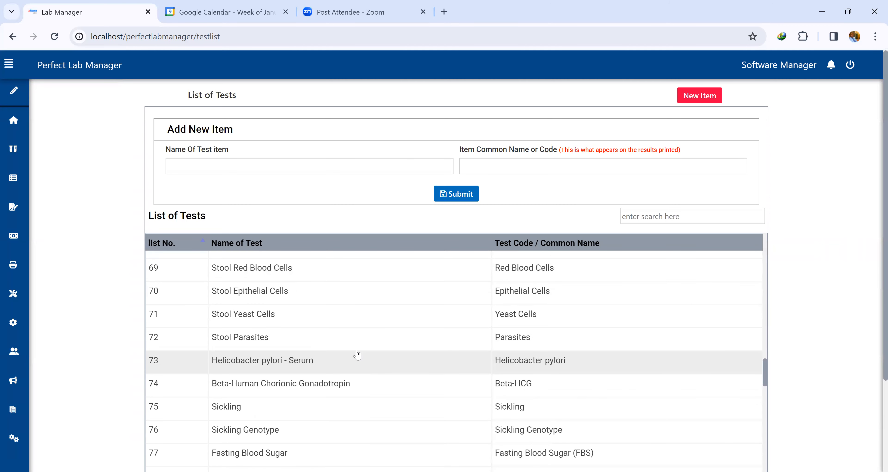
scroll(581, 301, "down", 20)
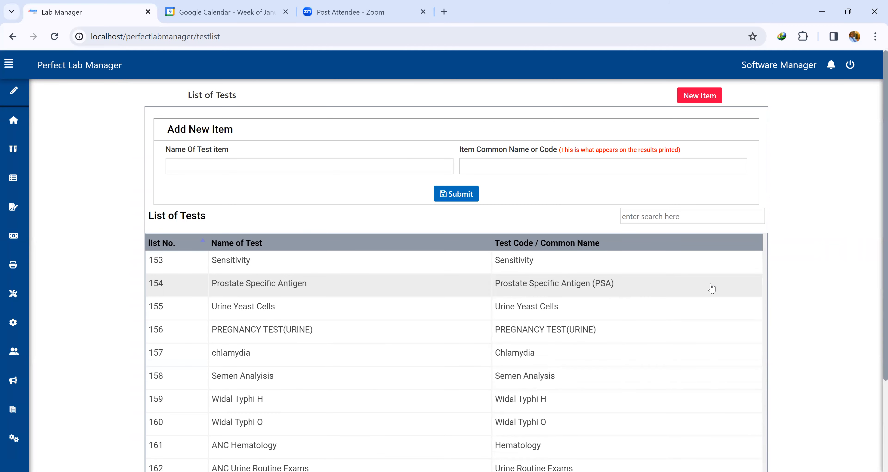
scroll(749, 329, "down", 3)
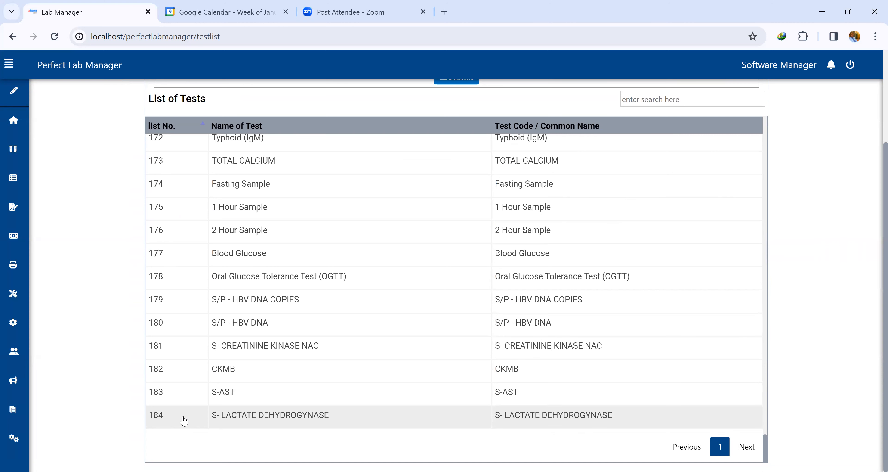
scroll(274, 373, "up", 20)
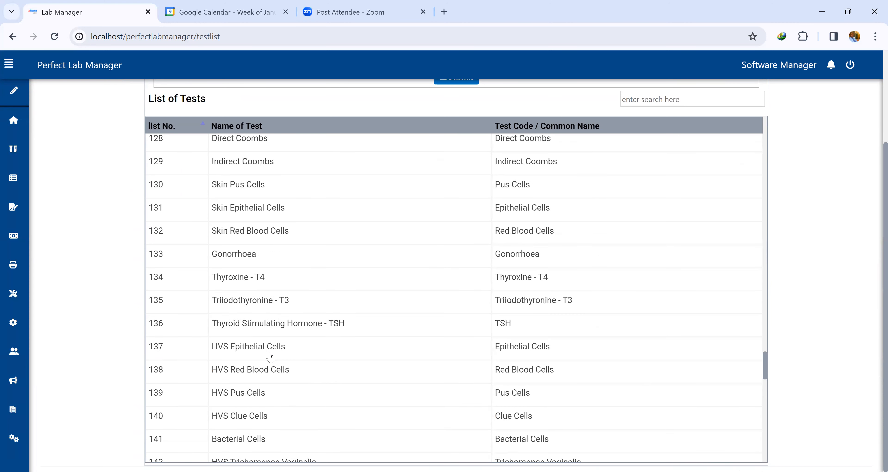
scroll(270, 358, "up", 4)
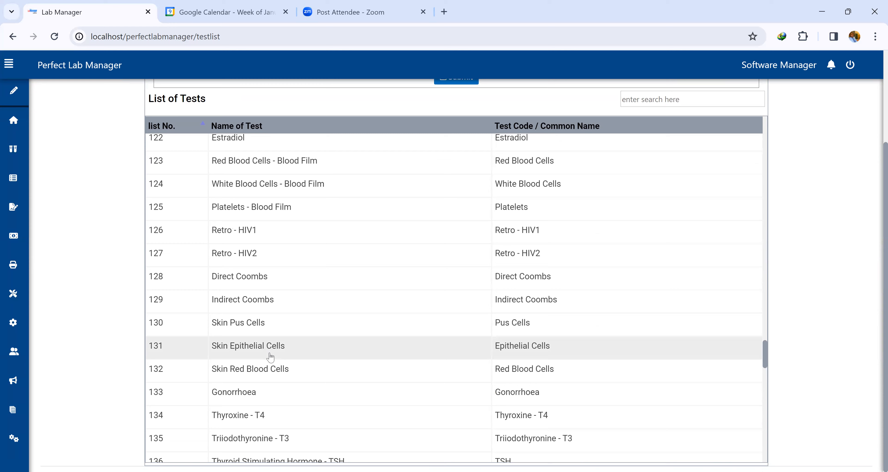
scroll(271, 358, "up", 20)
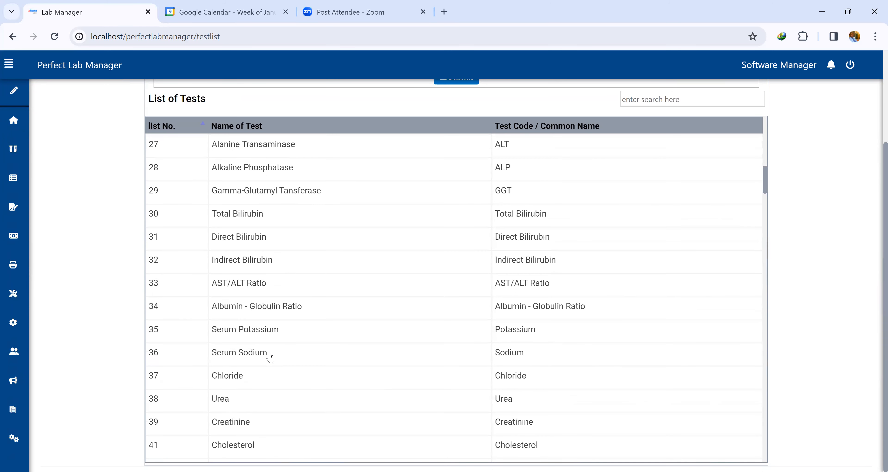
scroll(271, 357, "up", 18)
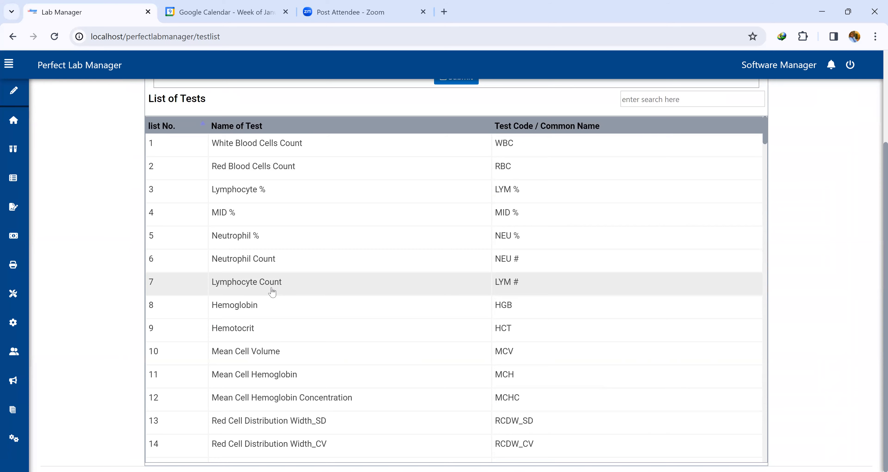
scroll(273, 292, "down", 5)
scroll(273, 291, "up", 5)
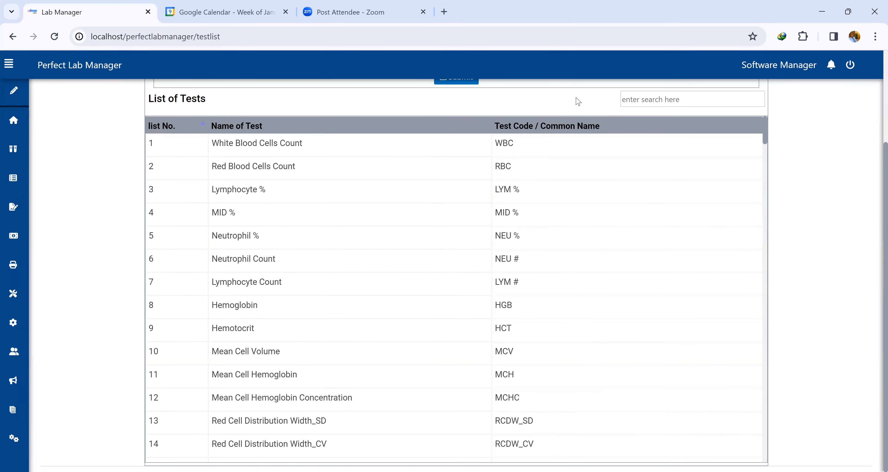
Search the test items for 'ast', then 'alp', 'ast' again and 'alt'.
left_click(634, 99)
type("as")
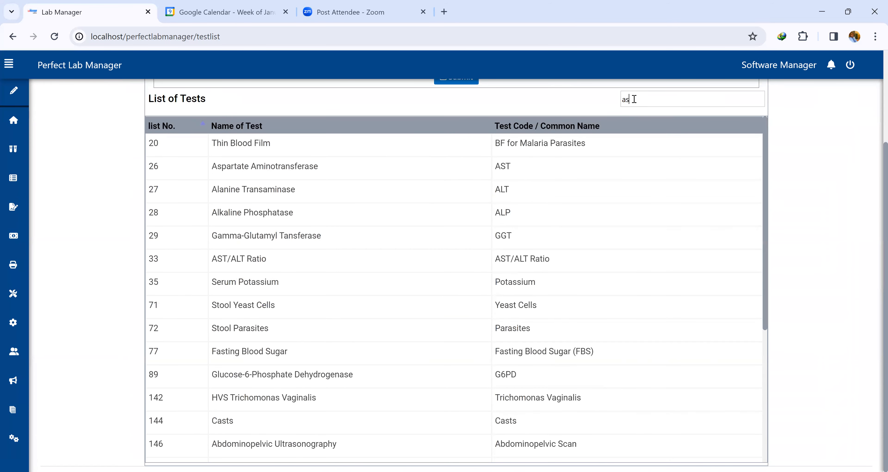
type("t")
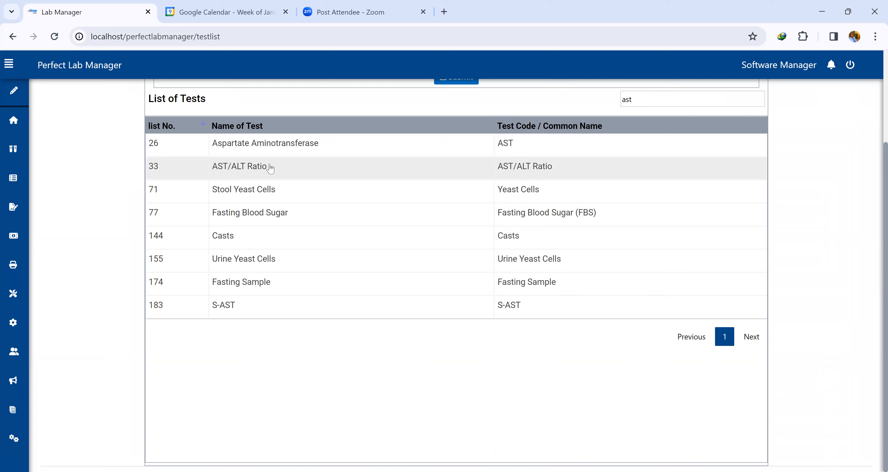
double_click(635, 97)
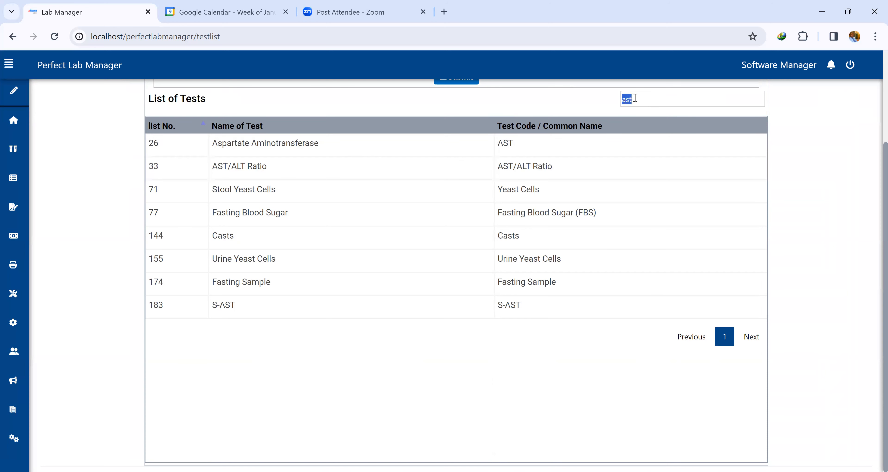
type("alp")
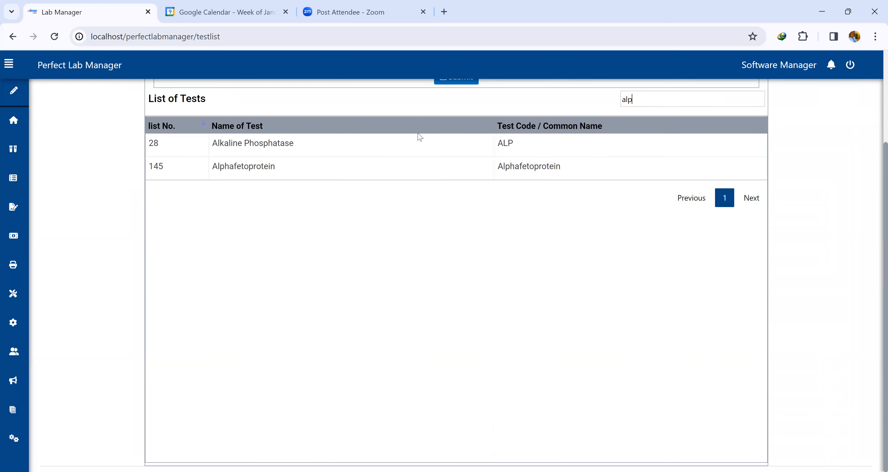
double_click(674, 99)
type("ast")
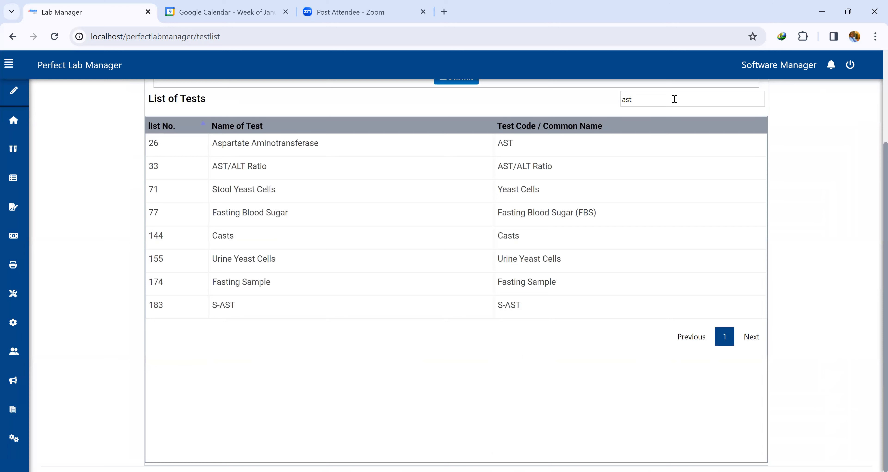
double_click(675, 99)
type("alt")
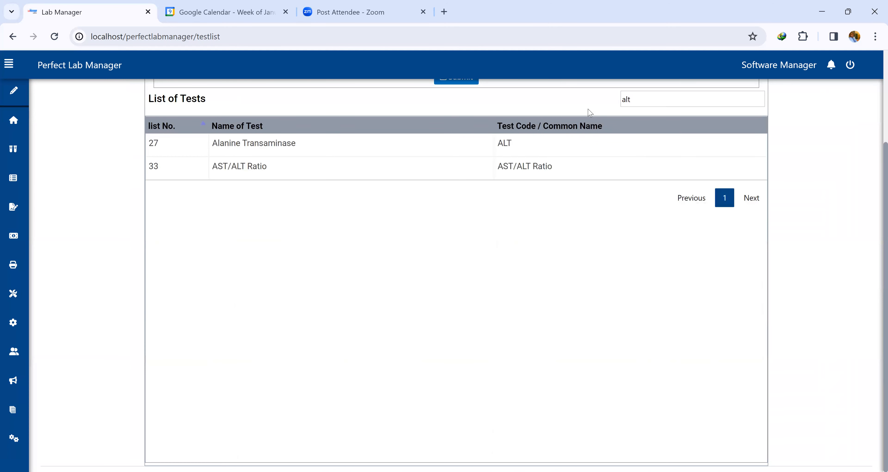
Search the test items for 'potassi' and then 'chloride', and clear the search.
double_click(639, 99)
type("pot")
type("si")
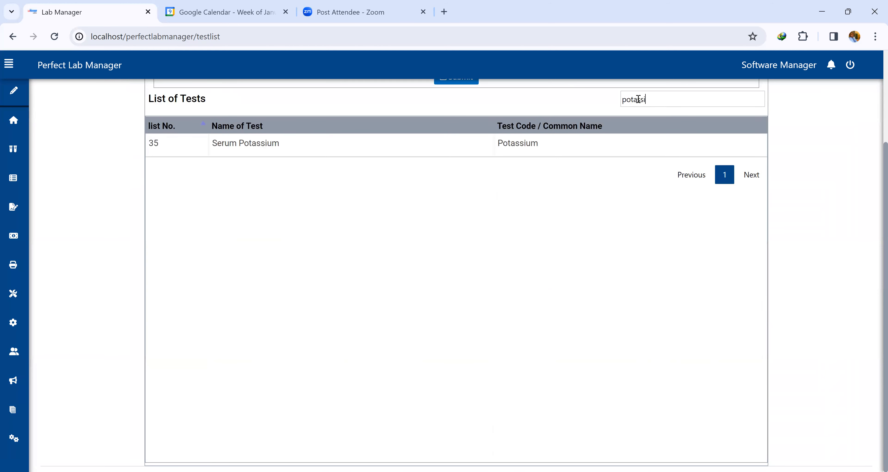
key("BackSpace")
key("BackSpace")
key("BackSpace")
key("BackSpace")
key("BackSpace")
key("BackSpace")
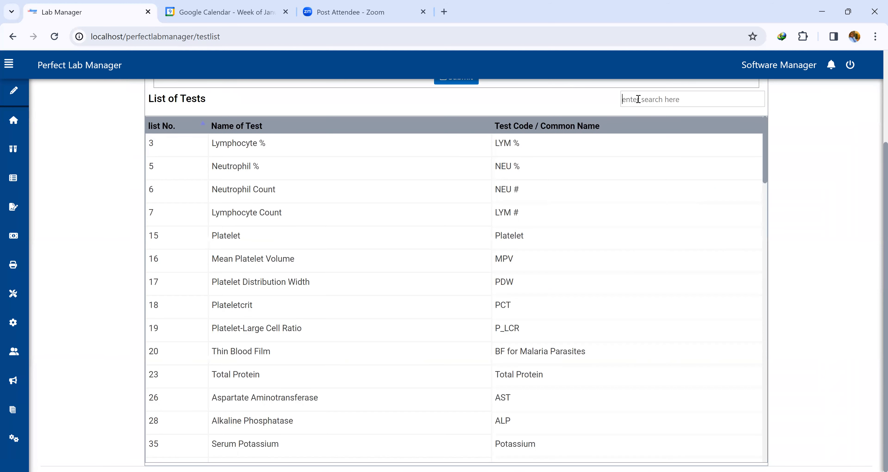
type("ch")
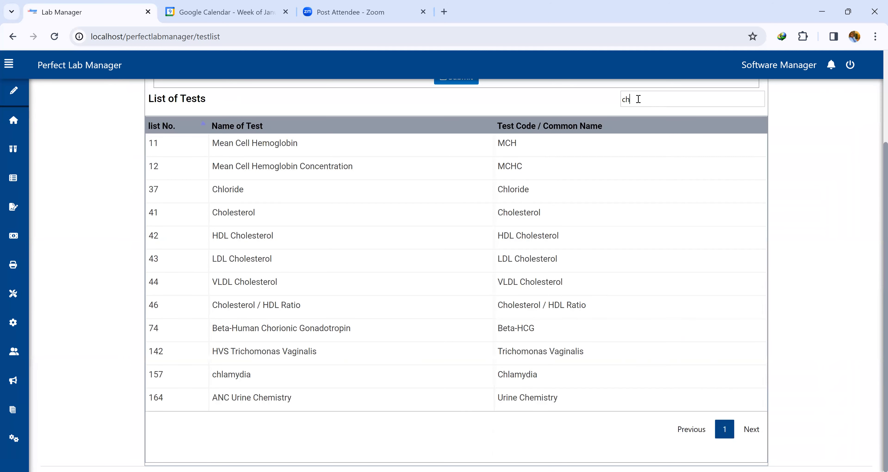
type("loride")
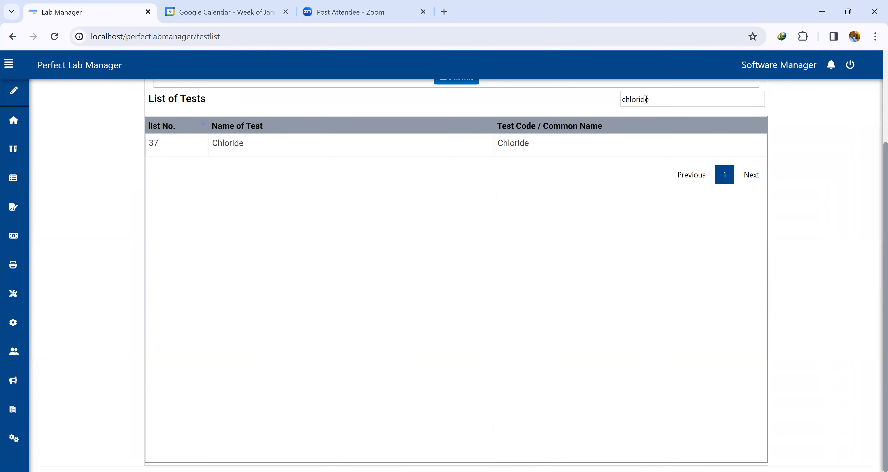
left_click_drag(660, 103, 621, 103)
key("BackSpace")
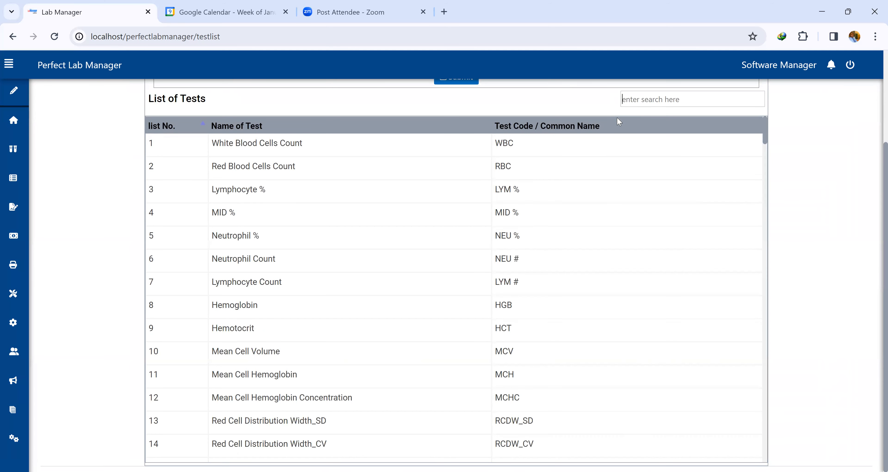
Examine the Add New Item form's test item name and common name or code fields.
scroll(617, 121, "up", 3)
left_click(201, 169)
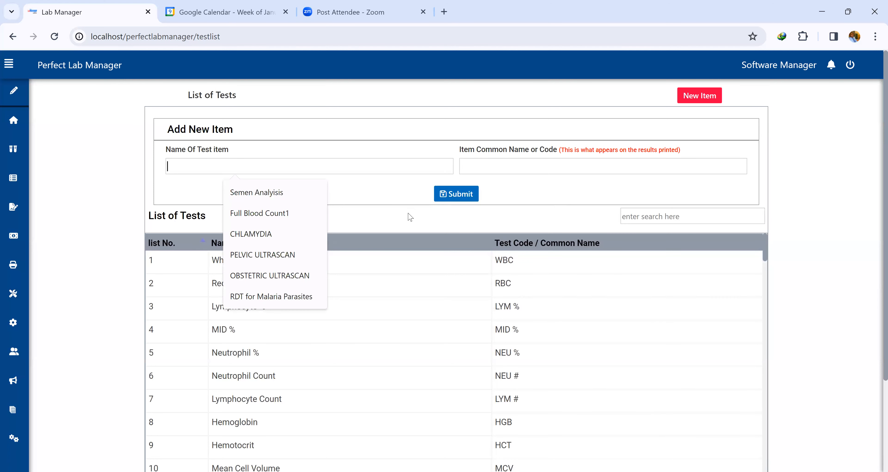
left_click(384, 182)
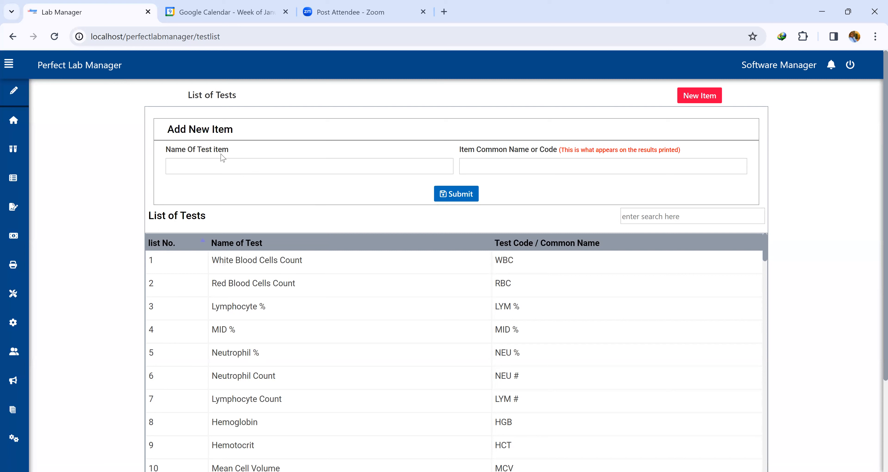
left_click(219, 164)
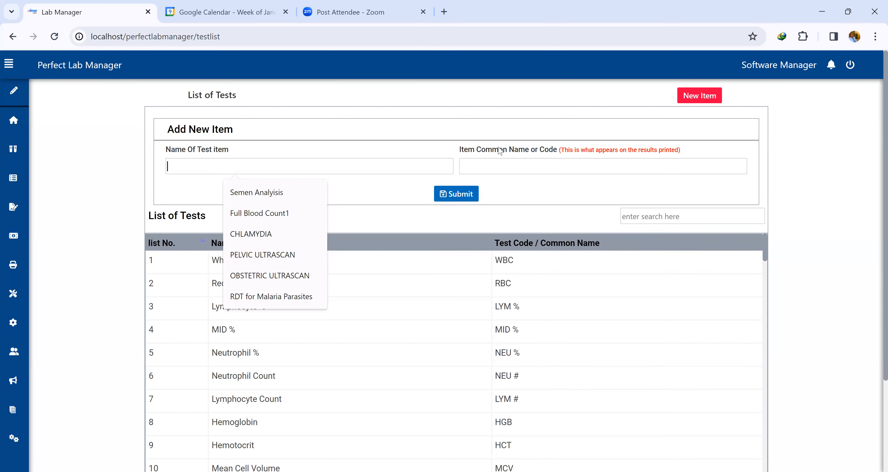
left_click(537, 164)
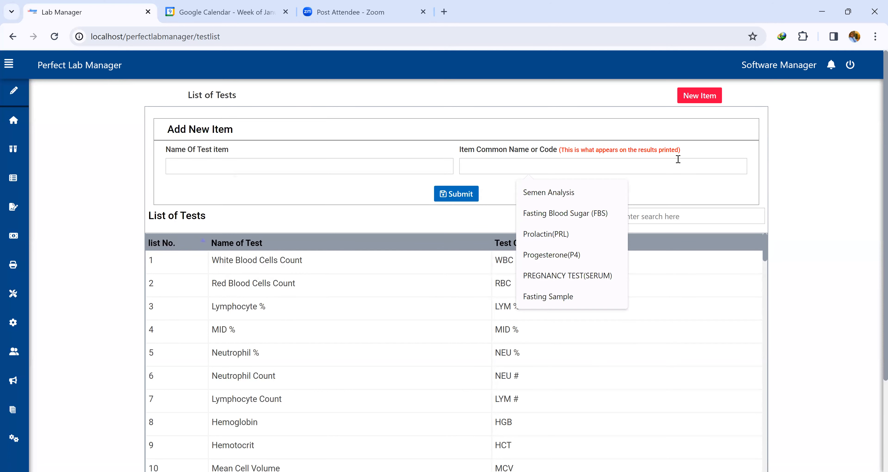
left_click(693, 155)
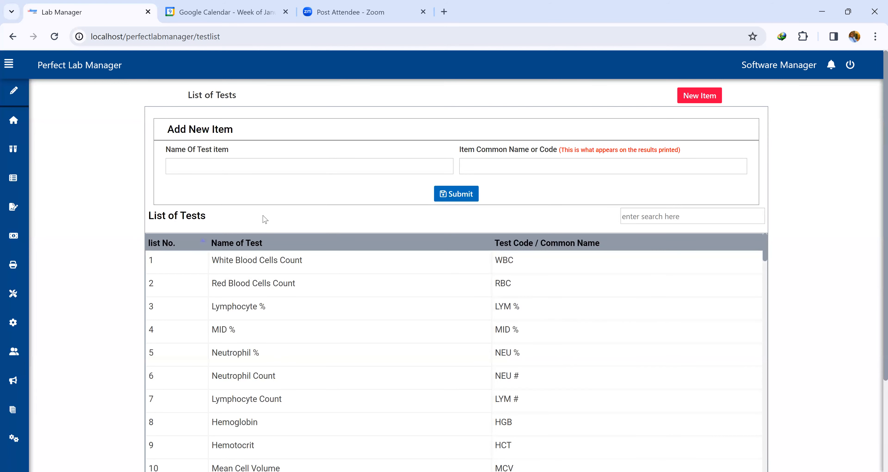
left_click(223, 163)
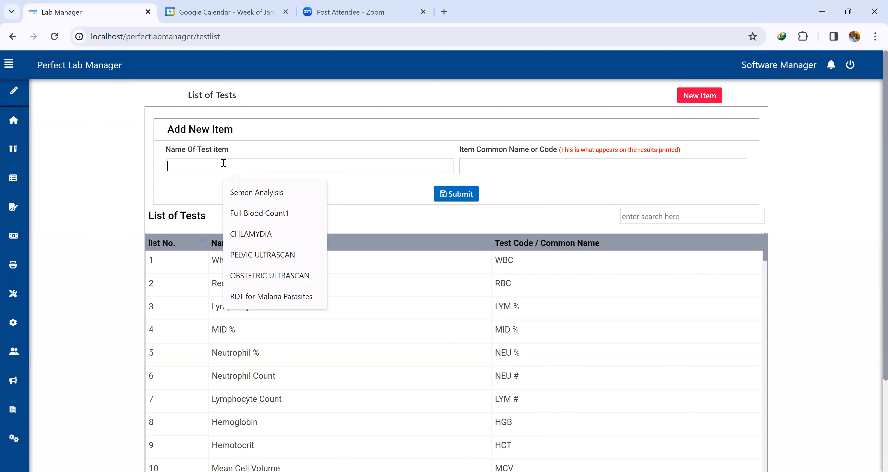
left_click(488, 162)
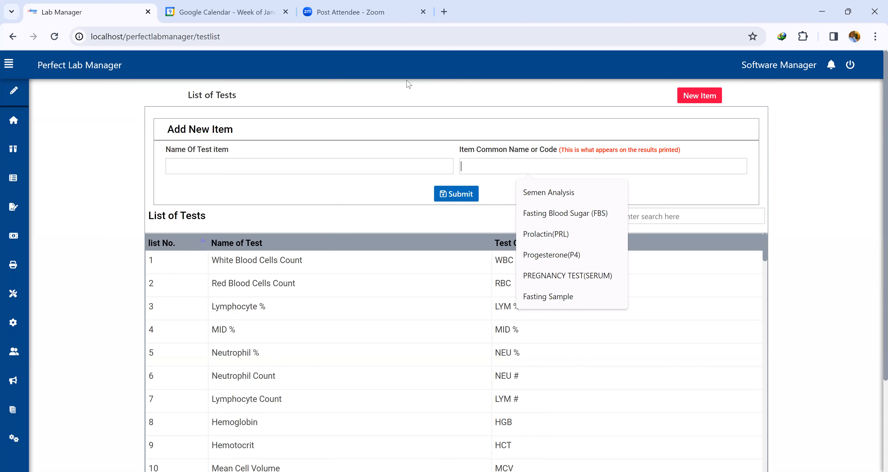
left_click(43, 352)
left_click(43, 351)
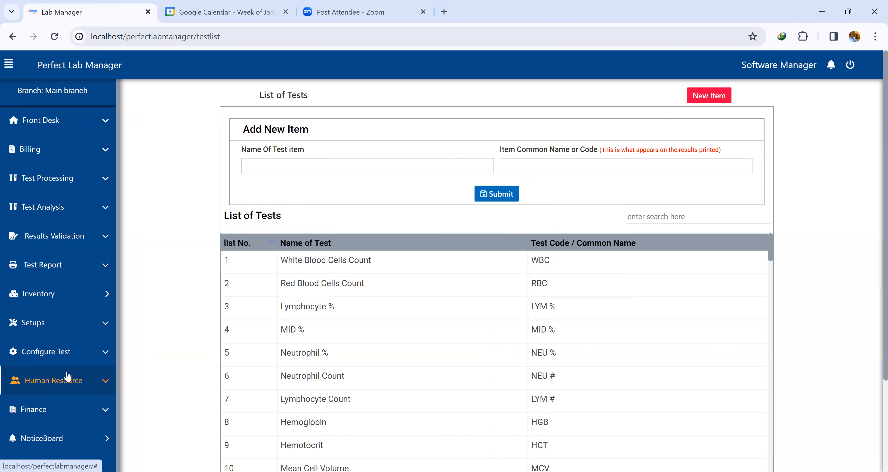
Open the Staff list under Human Resource and scroll through it.
left_click(51, 382)
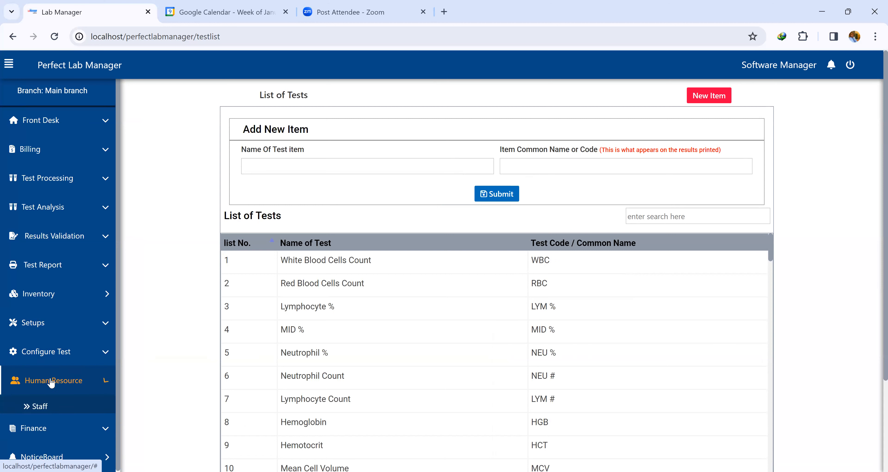
left_click(44, 407)
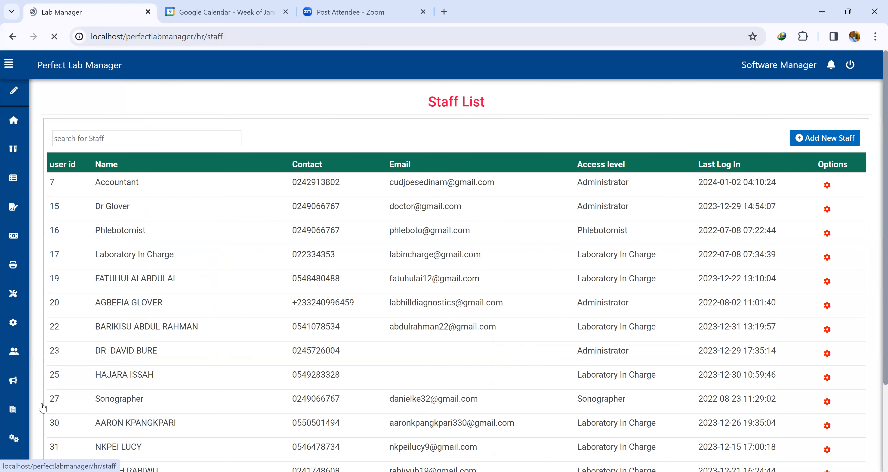
scroll(300, 348, "down", 3)
scroll(300, 350, "up", 3)
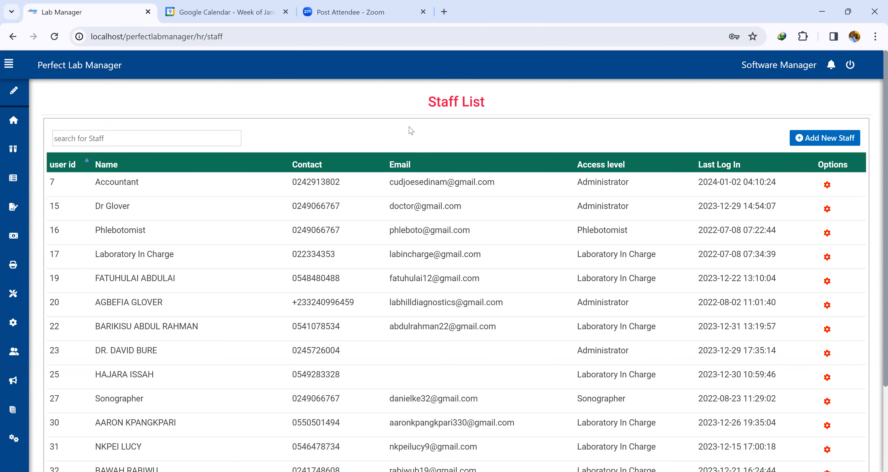
Add a new staff member with full name and username 'demo' and enter a phone number.
left_click(846, 138)
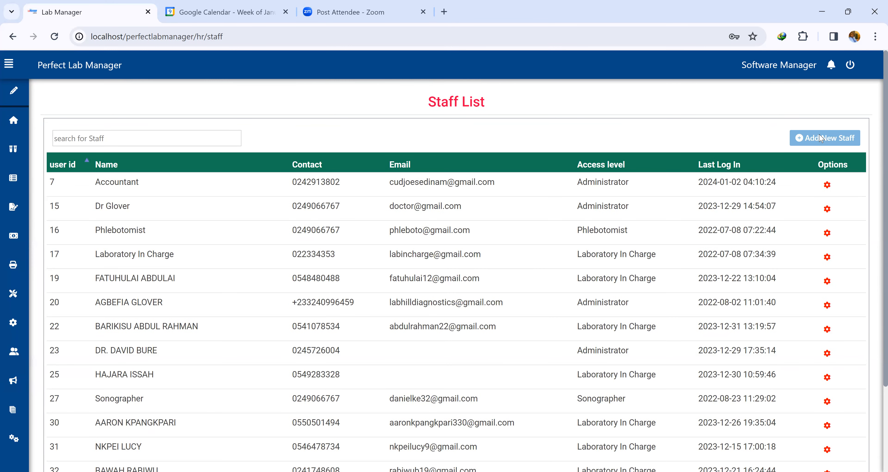
left_click(324, 135)
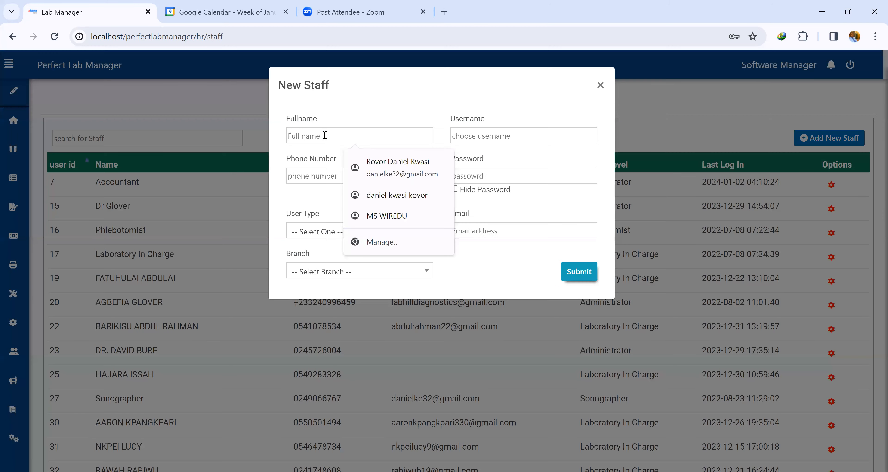
type("demo")
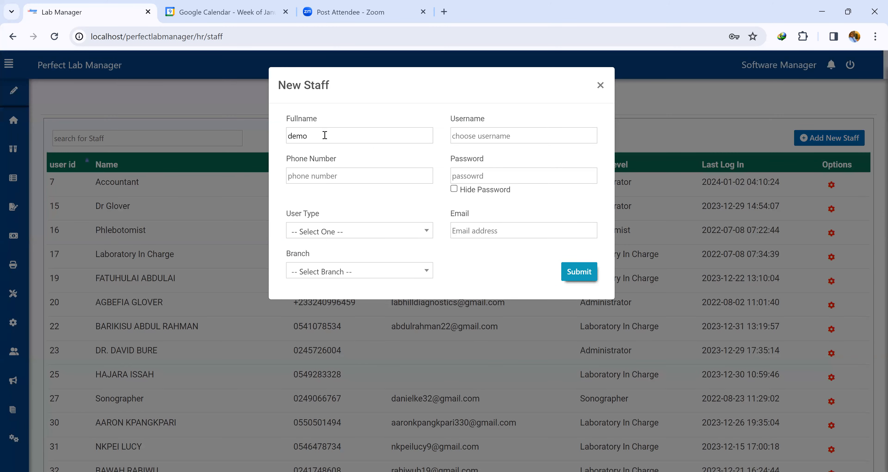
left_click(475, 134)
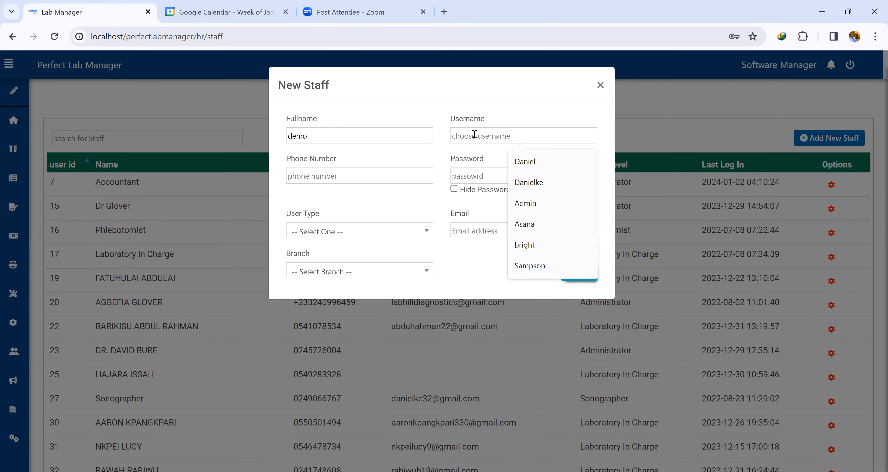
type("d")
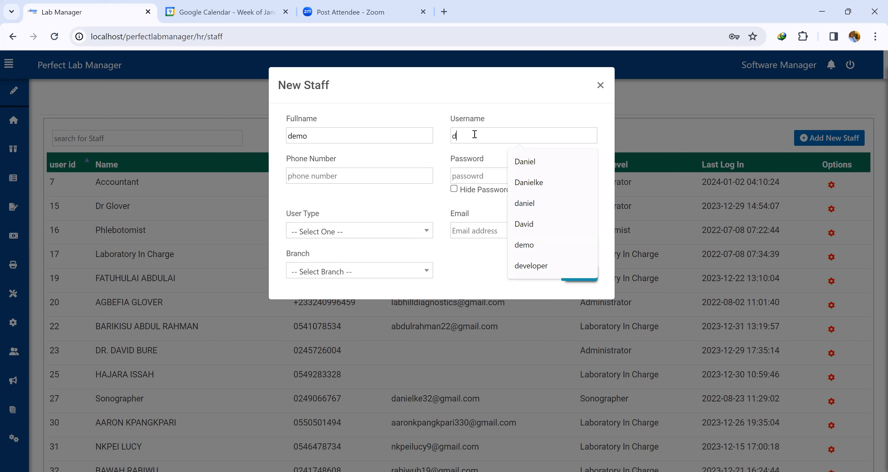
type("emo")
left_click(335, 174)
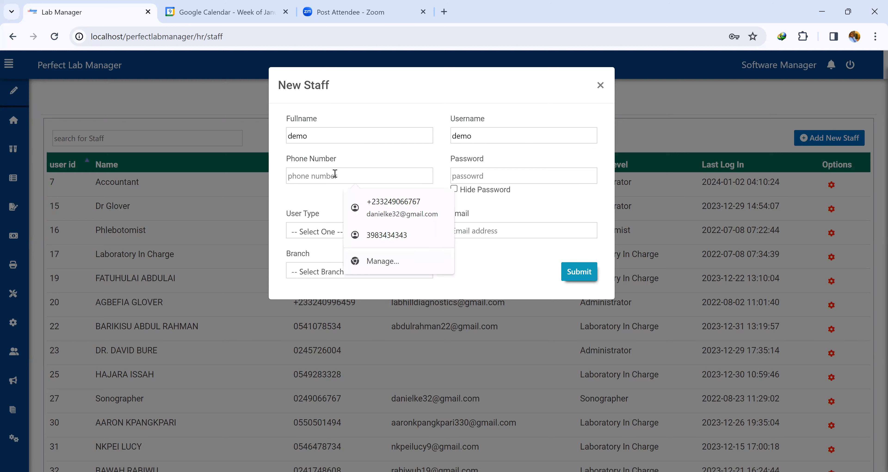
type("024")
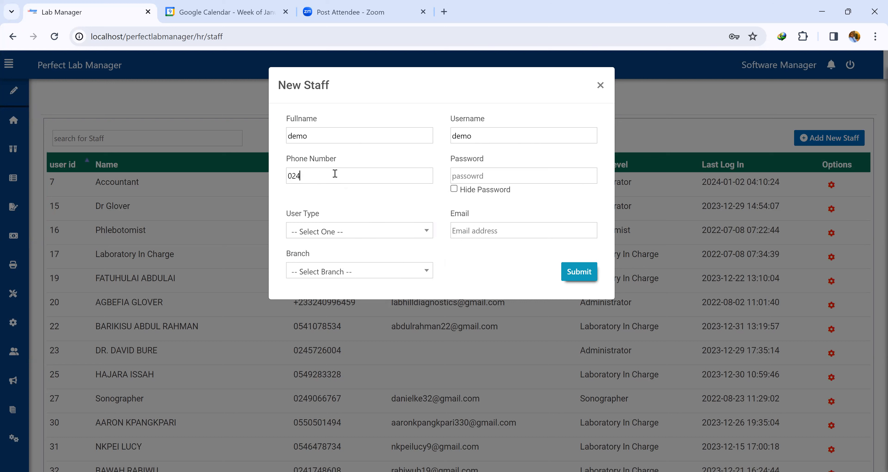
Enter the new staff member's account password.
left_click(508, 174)
type("d")
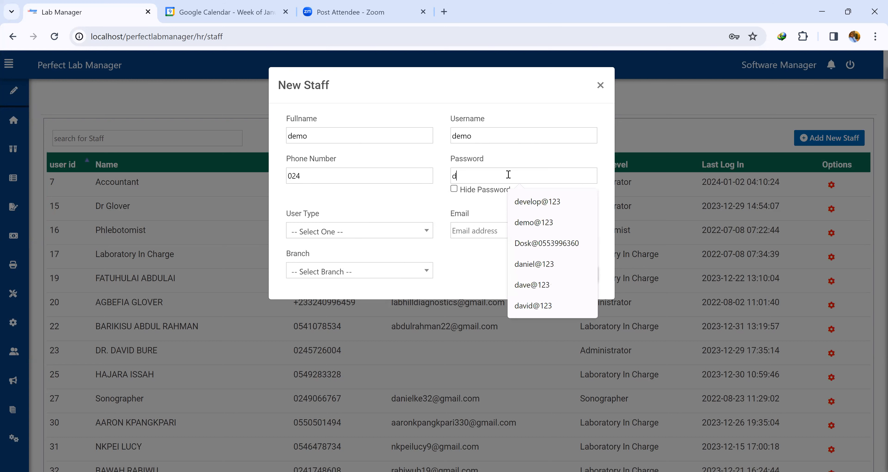
type("emo@123")
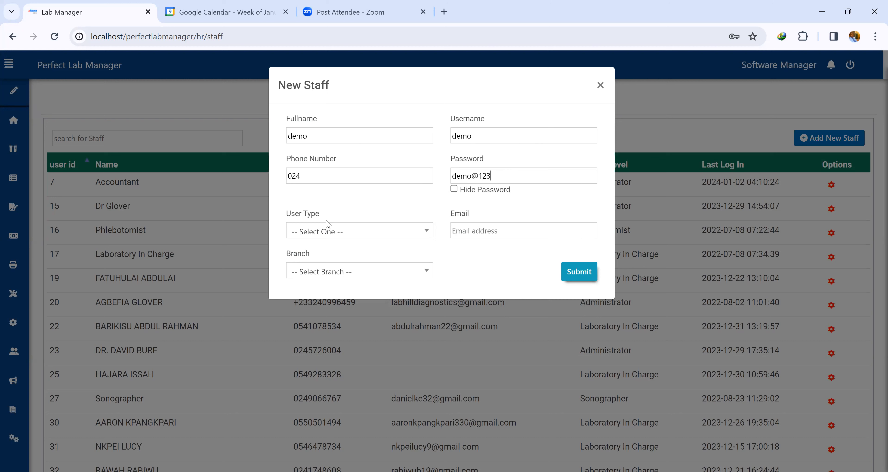
Set the staff member's user type to Administrator and fill in their e-mail address.
left_click(365, 236)
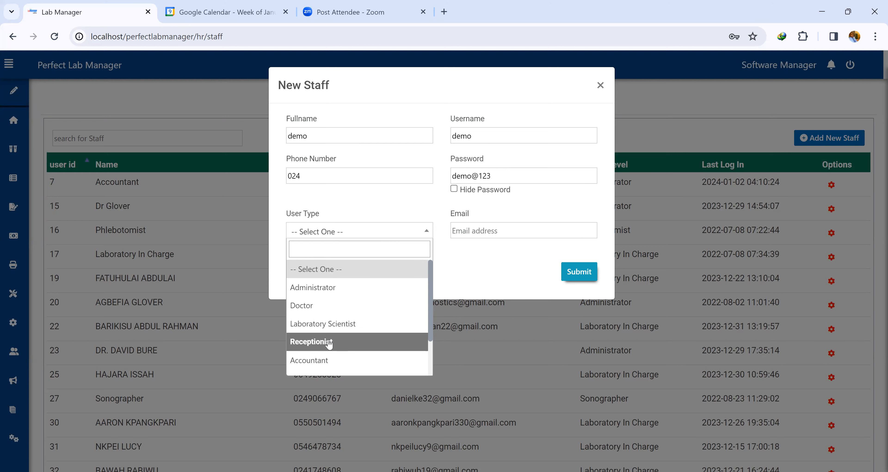
scroll(331, 359, "down", 1)
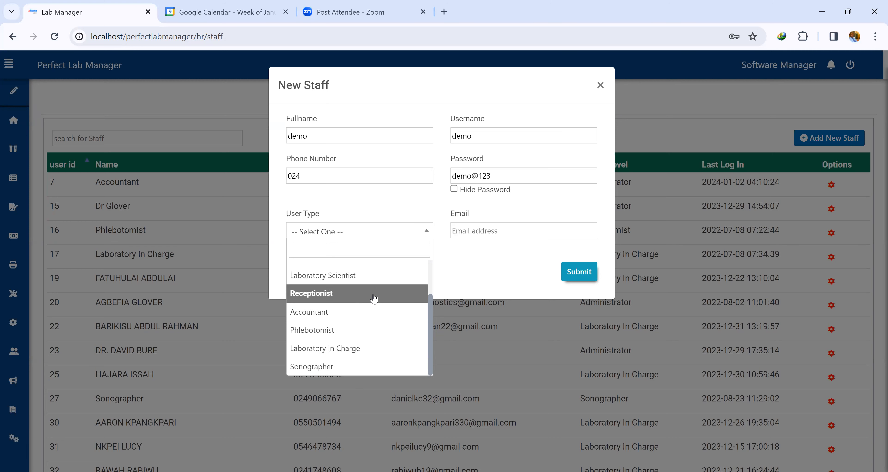
scroll(375, 301, "up", 1)
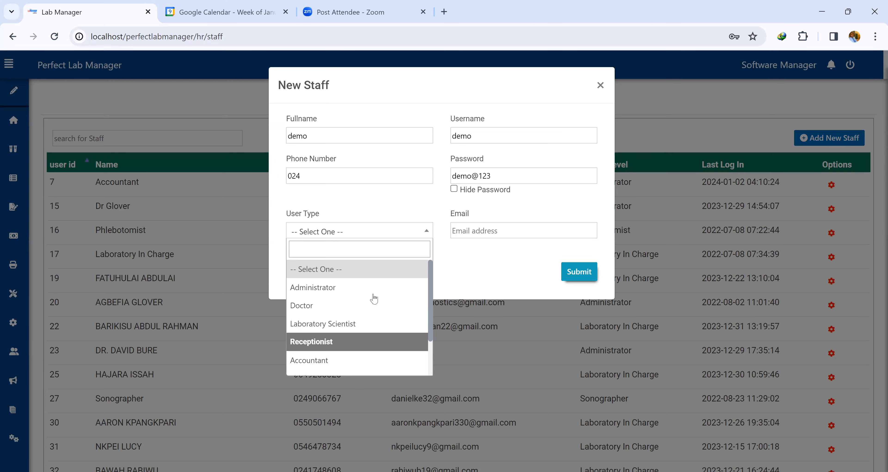
left_click(326, 290)
left_click(462, 229)
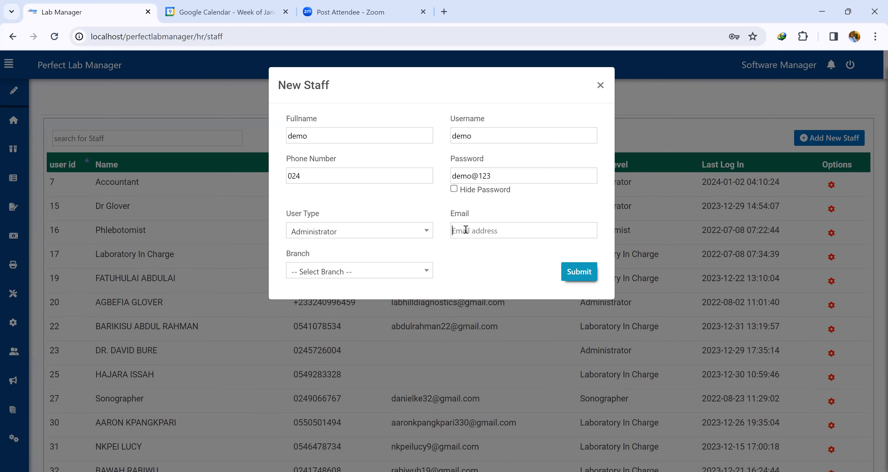
Assign the staff member to Main branch and submit the new staff record.
left_click(370, 271)
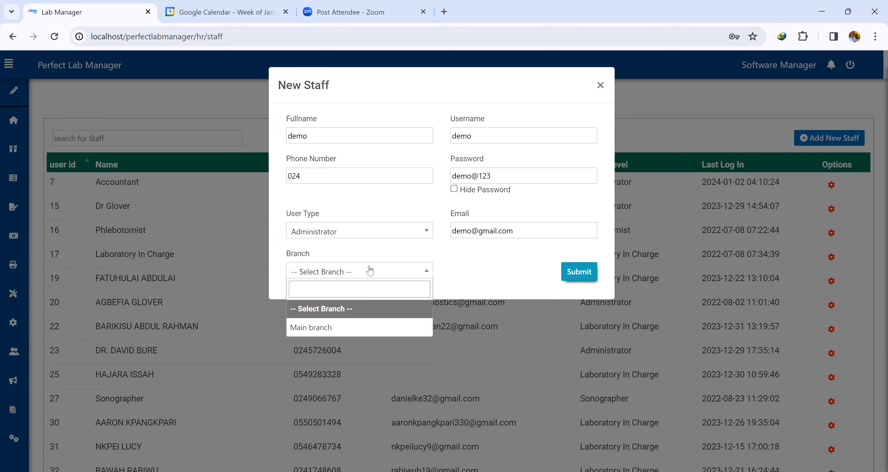
left_click(351, 325)
left_click(581, 281)
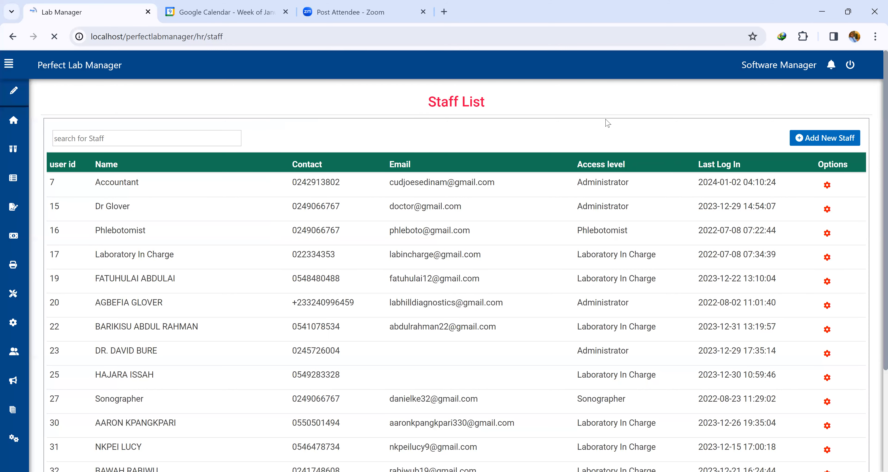
Search the staff list for 'demo'.
left_click(132, 138)
type("demo")
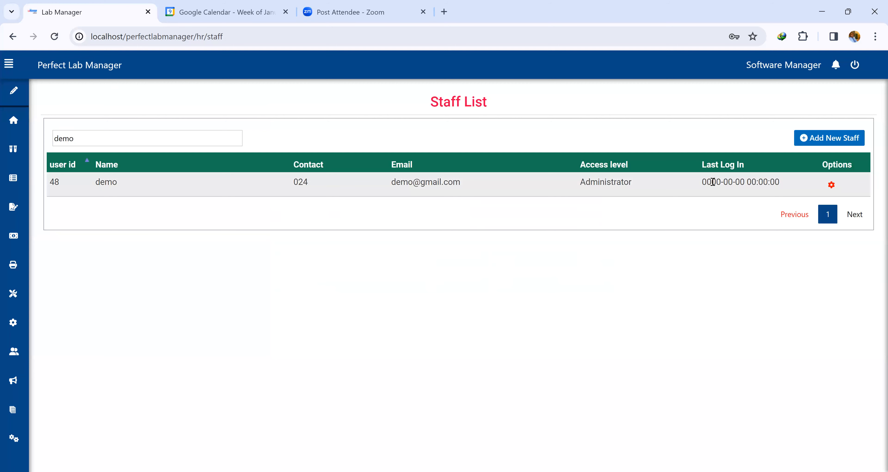
mouse_move(8, 268)
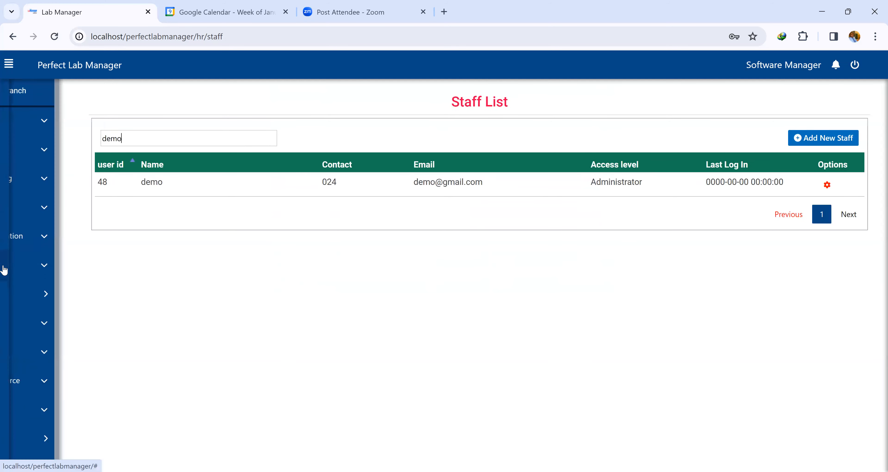
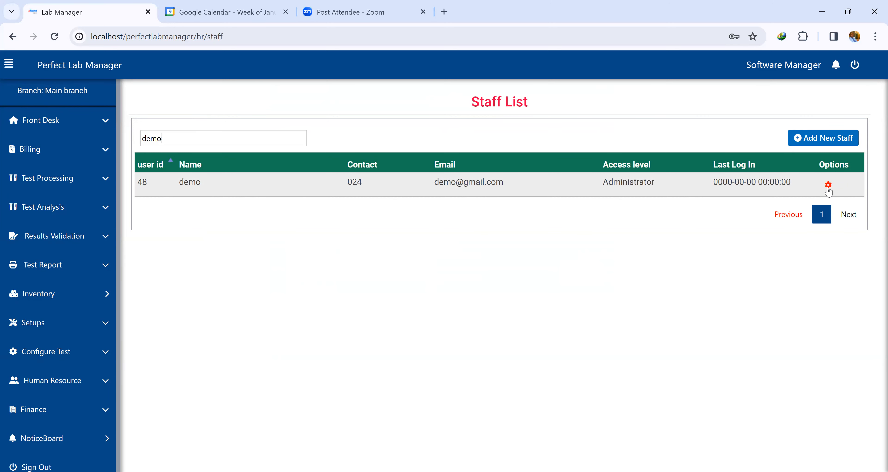
Change the demo staff member's account password, showing it before saving.
left_click(829, 185)
scroll(826, 187, "down", 1)
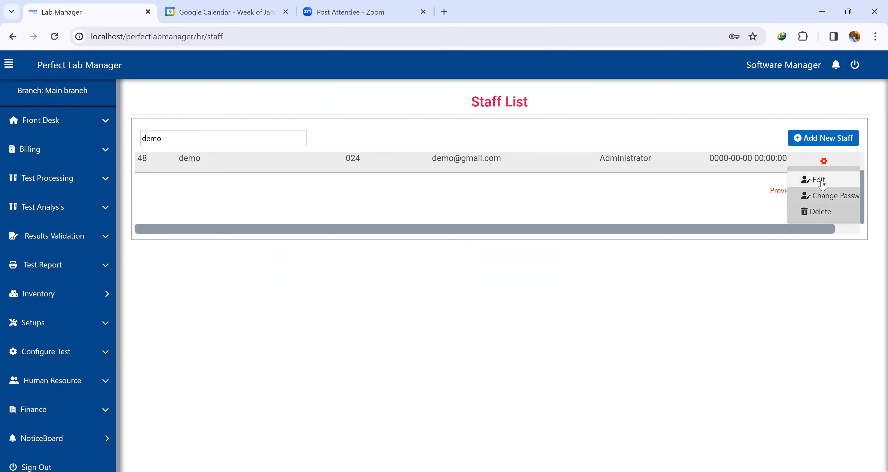
left_click(796, 195)
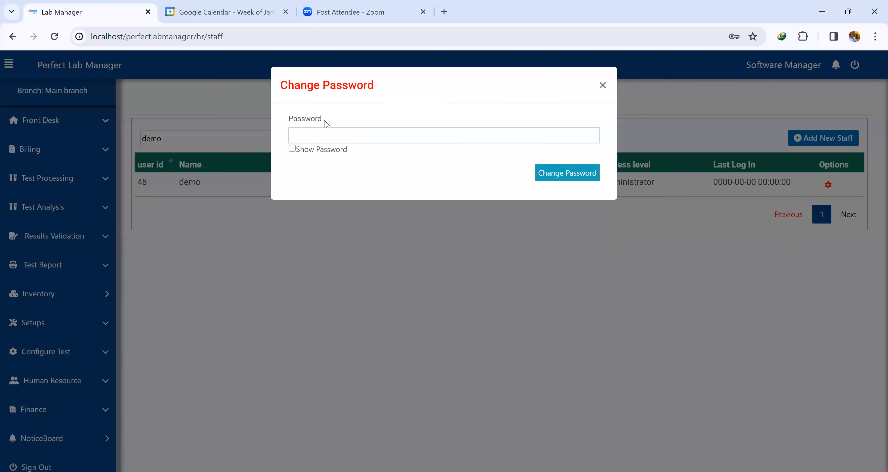
left_click(315, 131)
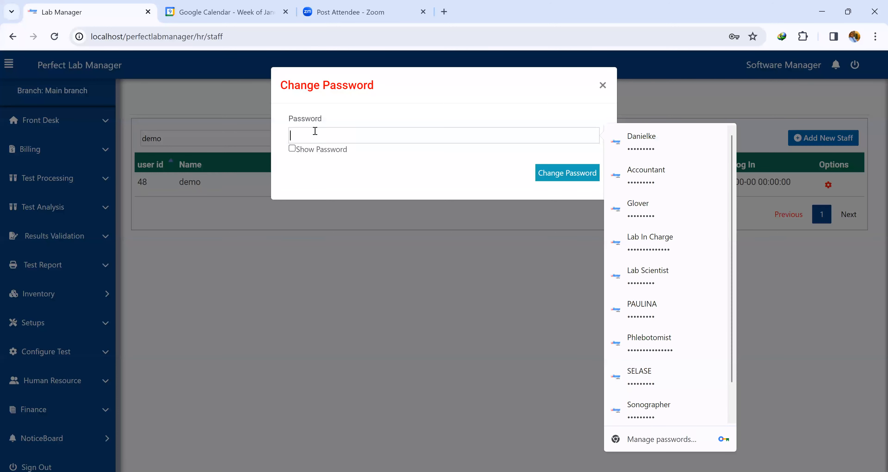
type("•••")
type("3")
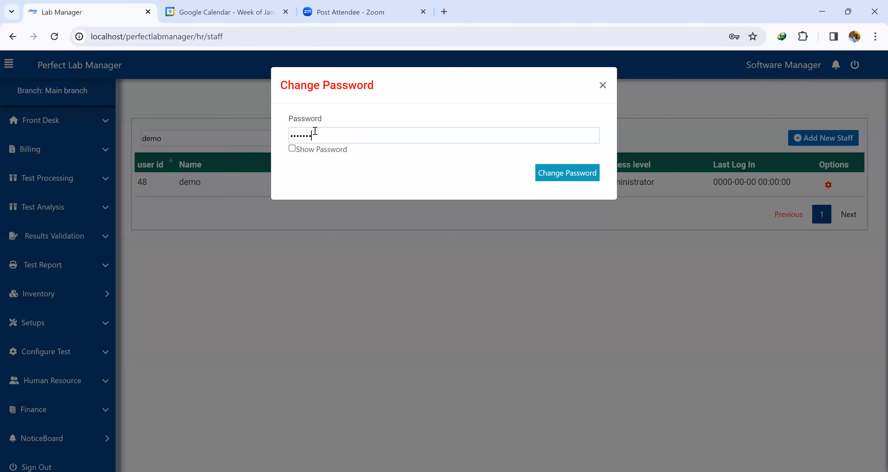
type("456")
left_click(293, 149)
left_click(567, 177)
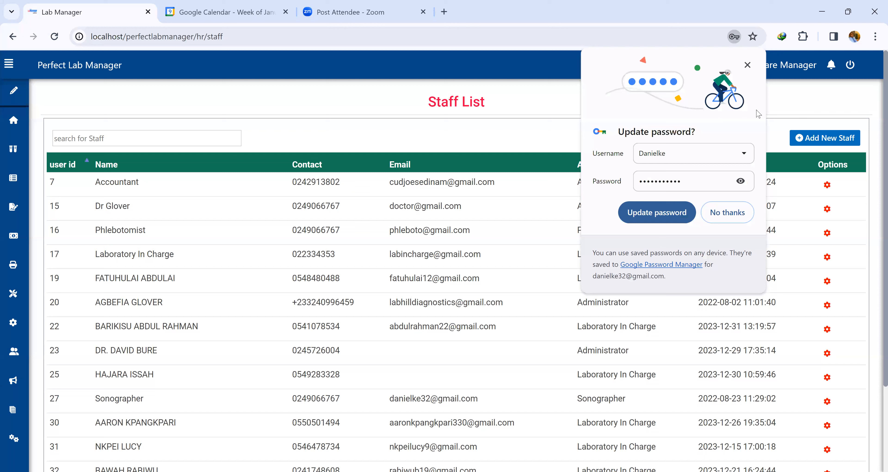
Dismiss the browser's password prompt and open the New Client registration form.
left_click(748, 66)
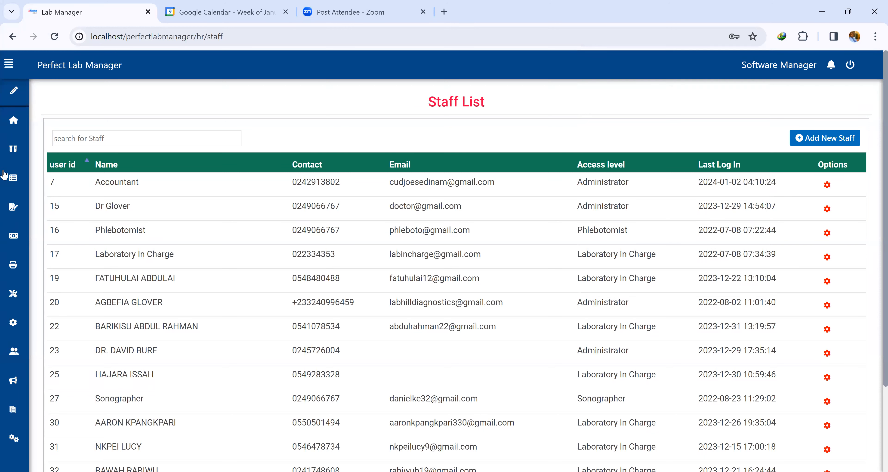
mouse_move(27, 323)
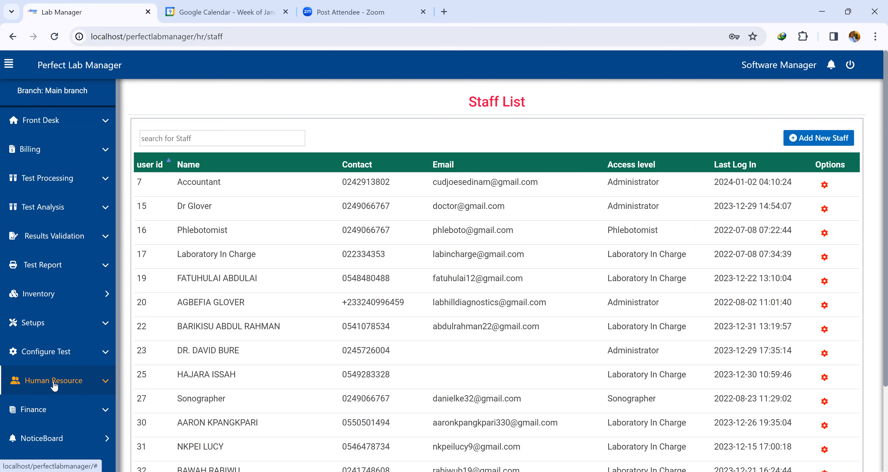
left_click(49, 128)
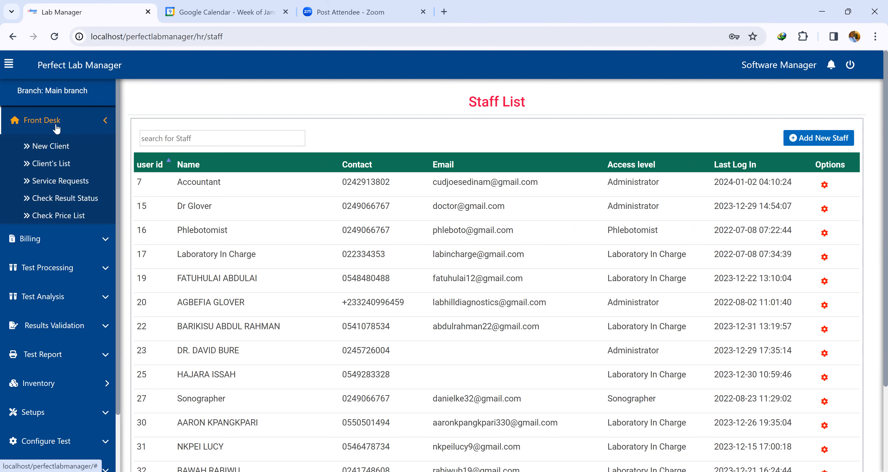
left_click(55, 147)
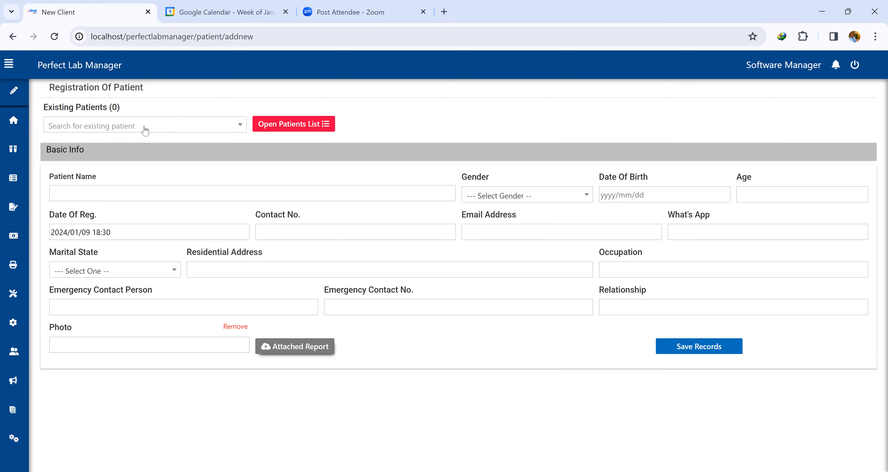
Search existing patients for 'dr dan', clear the search and open the patients list.
left_click(128, 130)
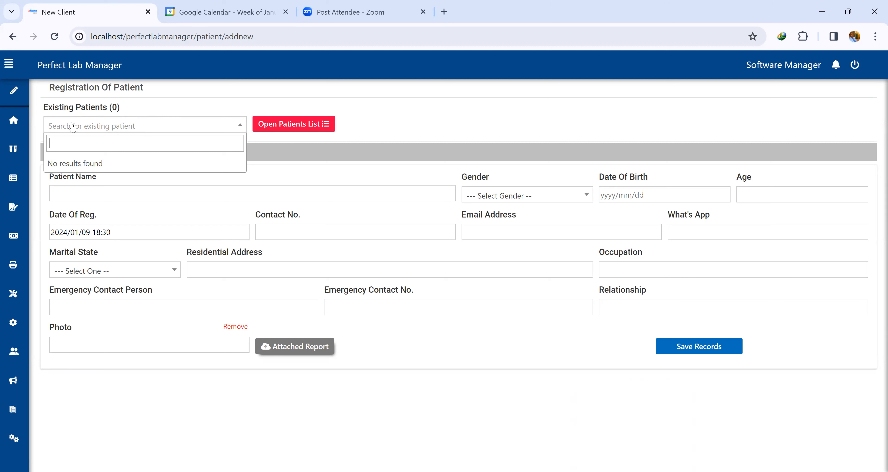
type("dr dan")
key("ctrl+a")
key("BackSpace")
left_click(304, 126)
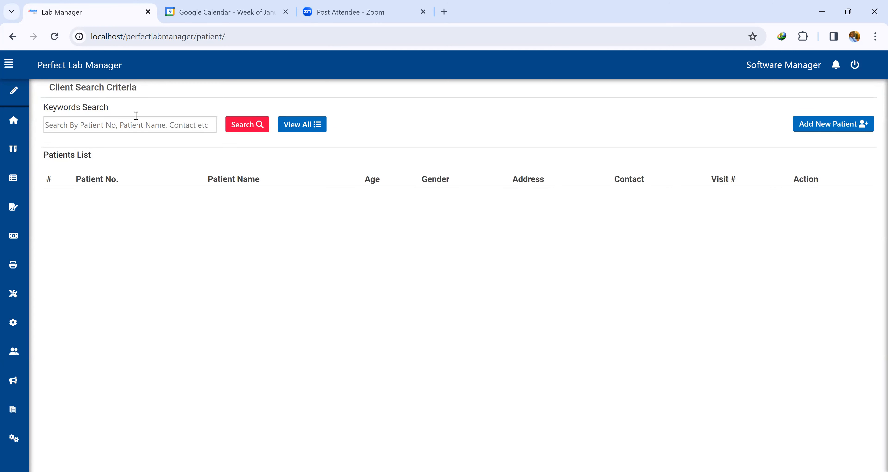
View the list of all registered clients.
left_click(126, 125)
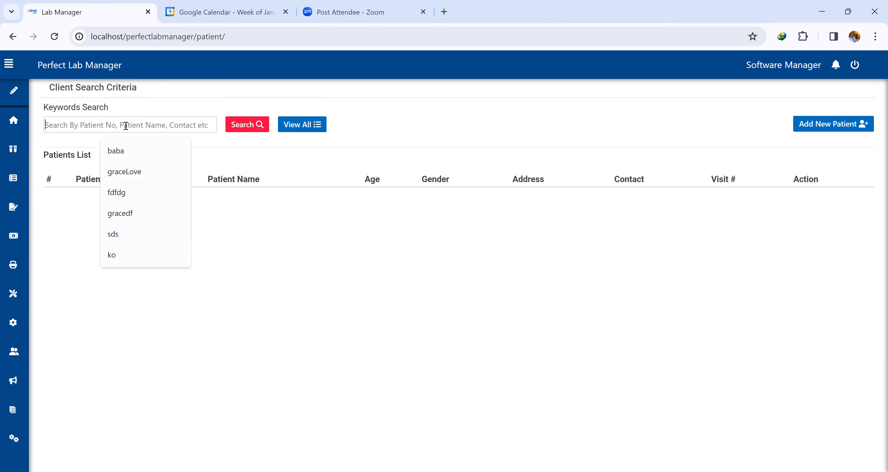
left_click(298, 124)
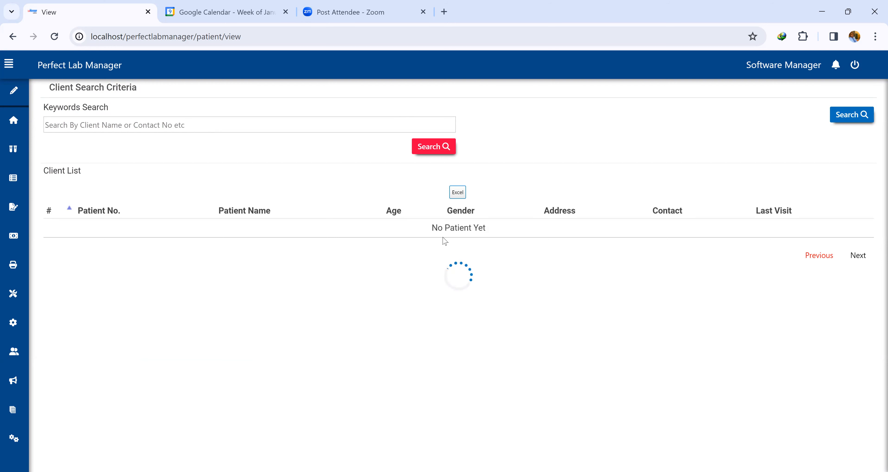
triple_click(476, 229)
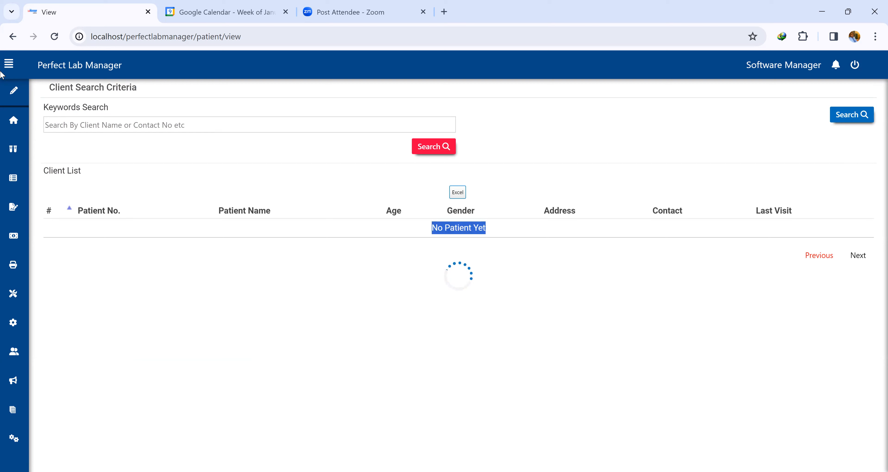
Return to the New Client form and enter the patient's full name.
left_click(47, 121)
left_click(53, 145)
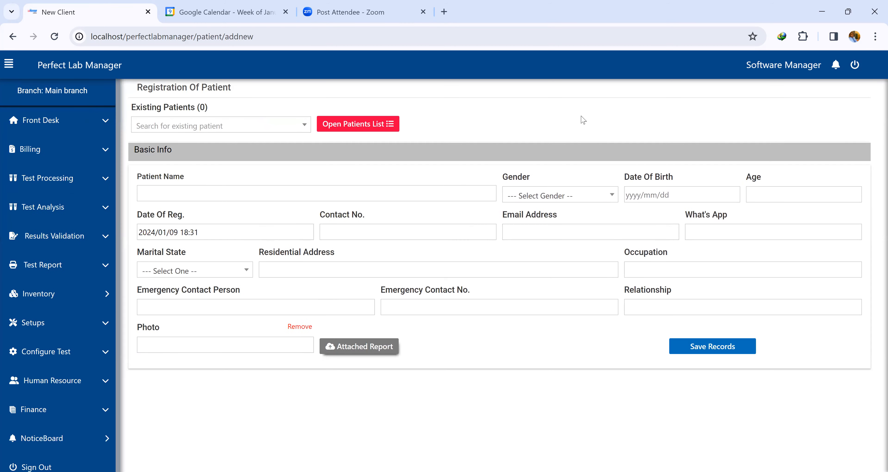
left_click(185, 192)
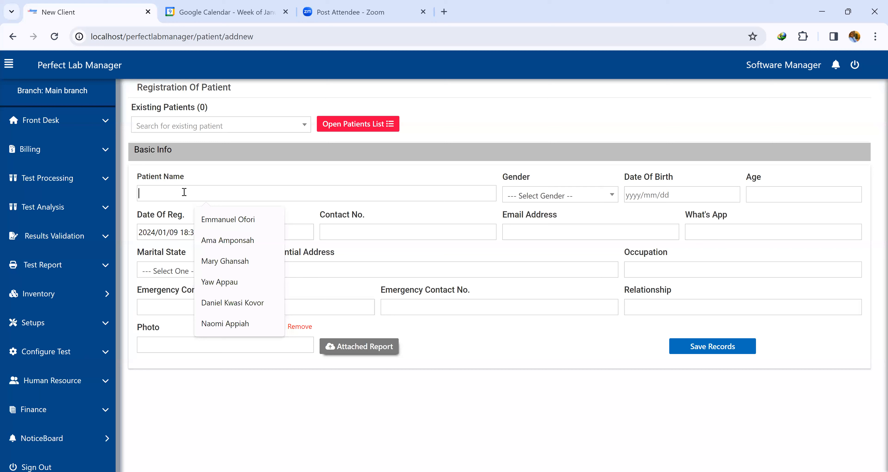
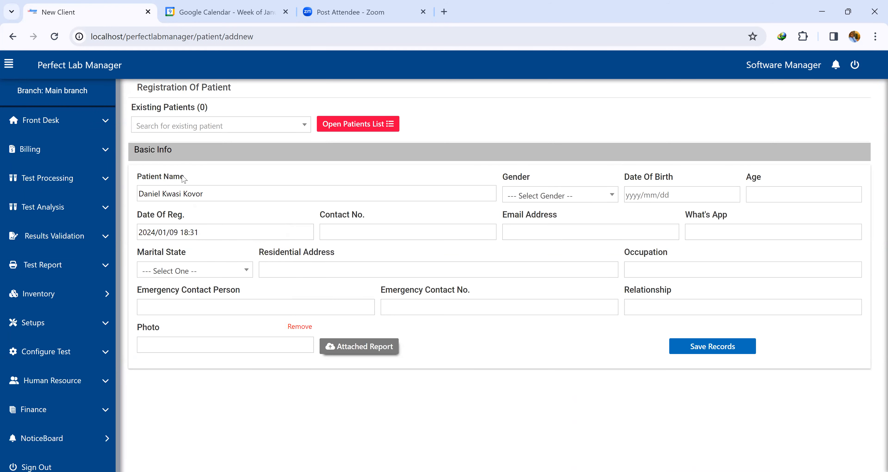
Set the patient's gender to Male and age to 42.
left_click(543, 200)
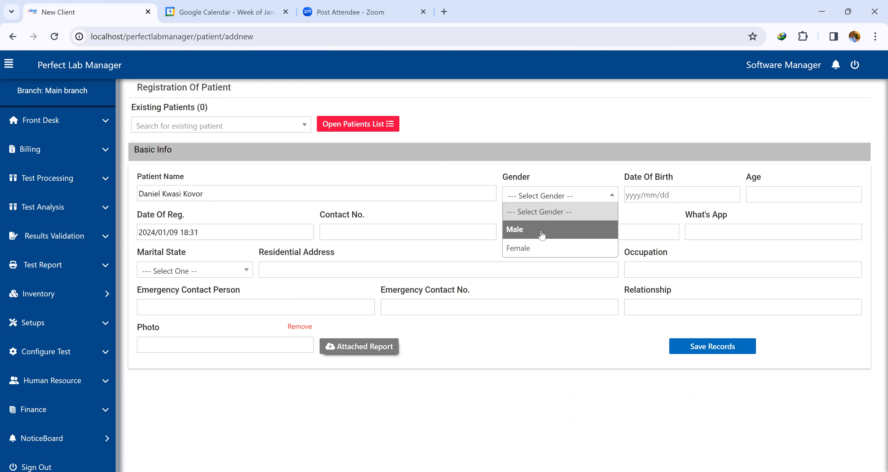
left_click(542, 235)
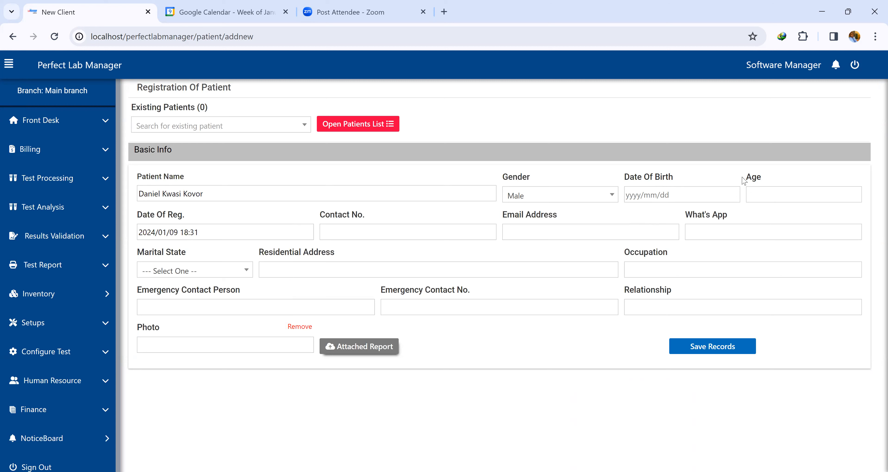
left_click(763, 191)
type("42")
Pick the patient's date of birth from the calendar.
left_click(650, 196)
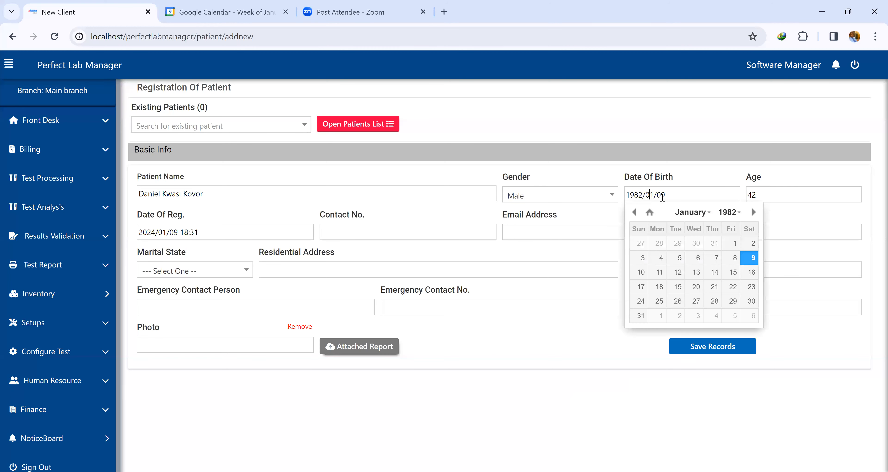
left_click(702, 212)
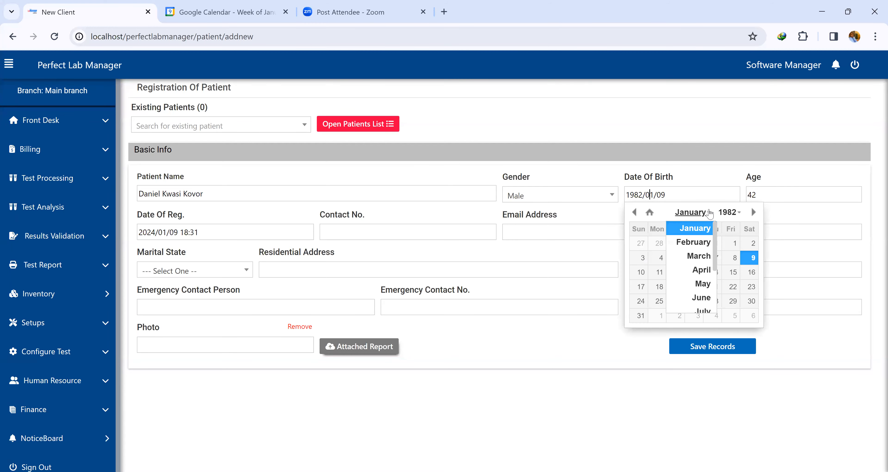
left_click(701, 243)
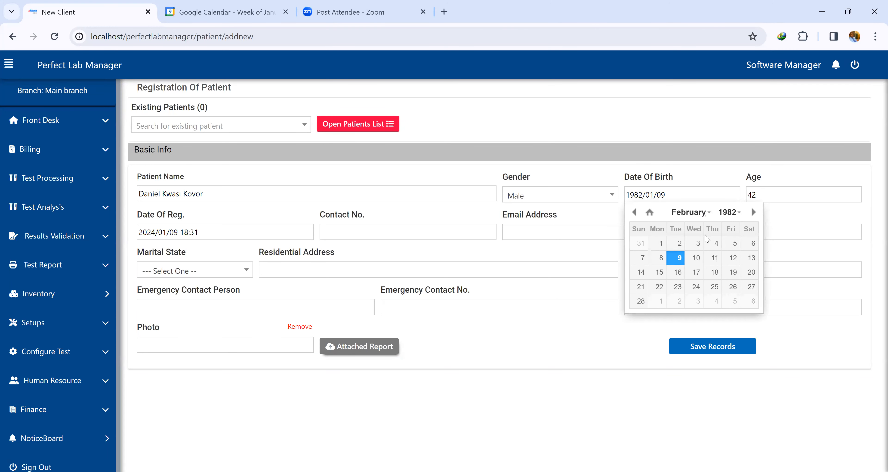
left_click(700, 257)
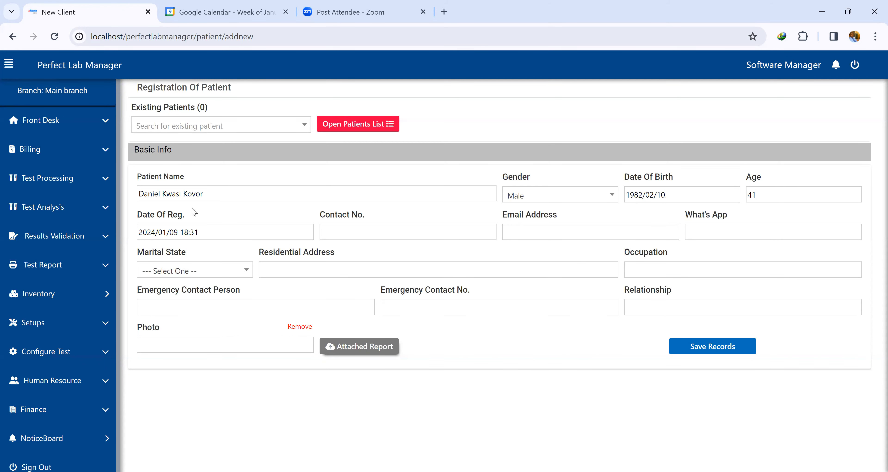
Fill in the patient's contact number and e-mail address.
left_click(376, 233)
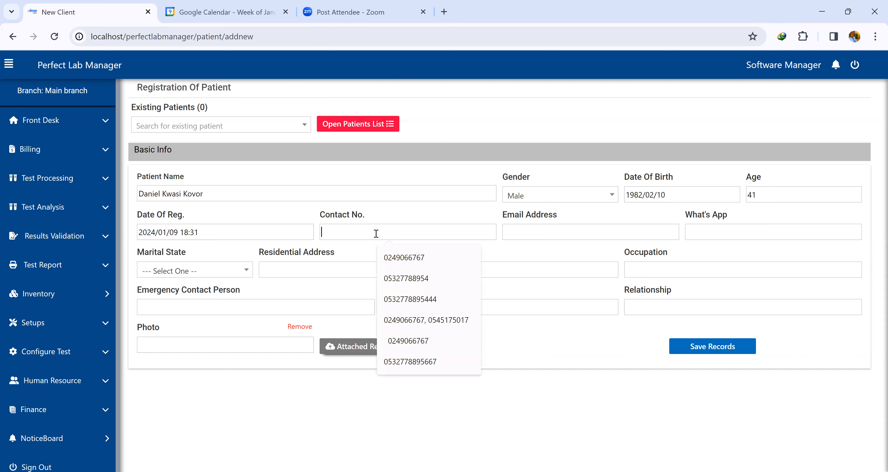
left_click(396, 257)
left_click(510, 236)
type("da")
key("BackSpace")
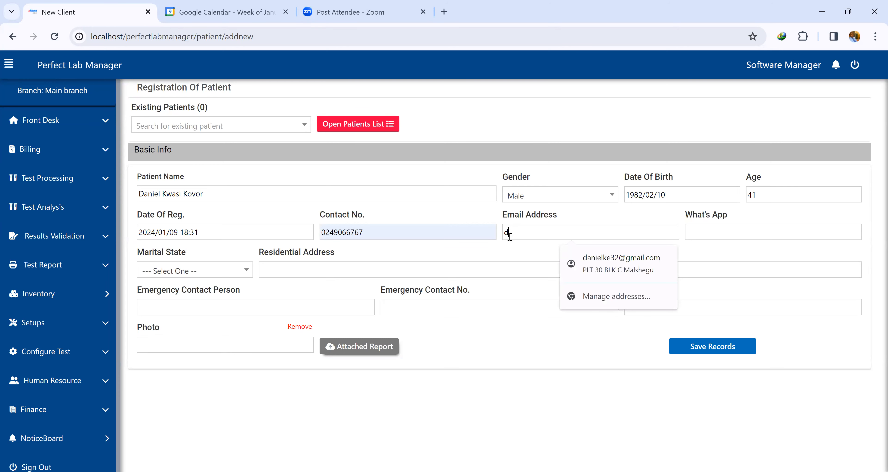
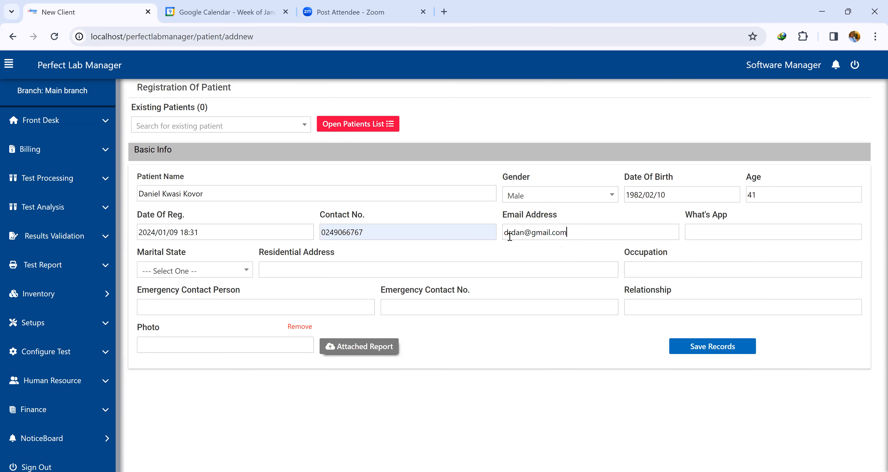
Enter the patient's WhatsApp number.
left_click(780, 231)
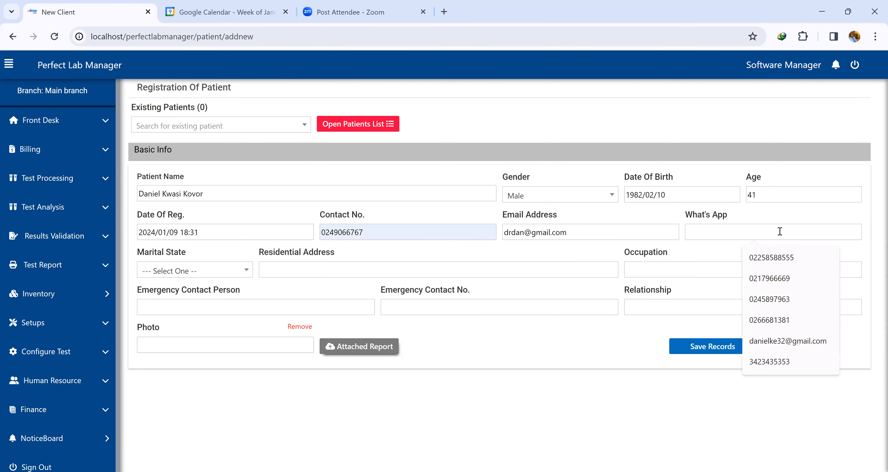
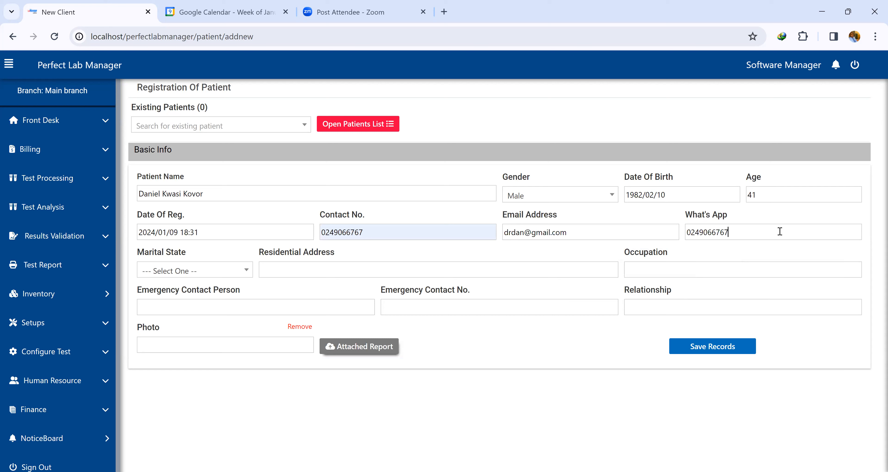
Set the patient's marital state to Married.
left_click(212, 271)
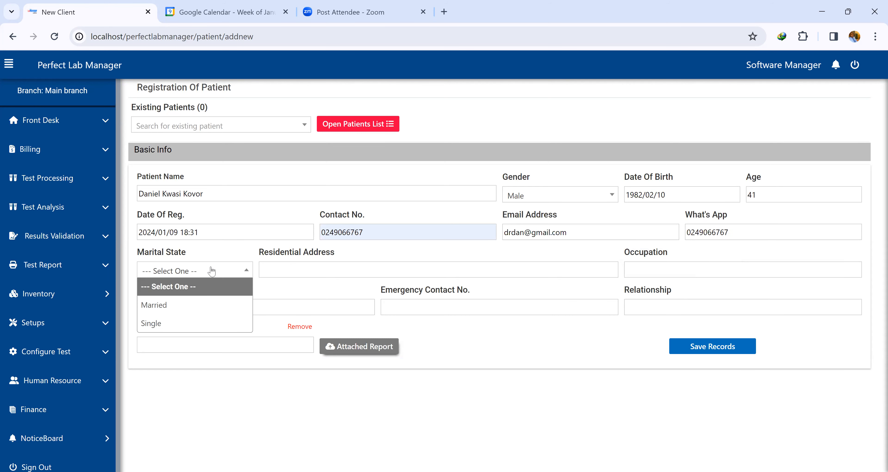
left_click(168, 323)
left_click(182, 275)
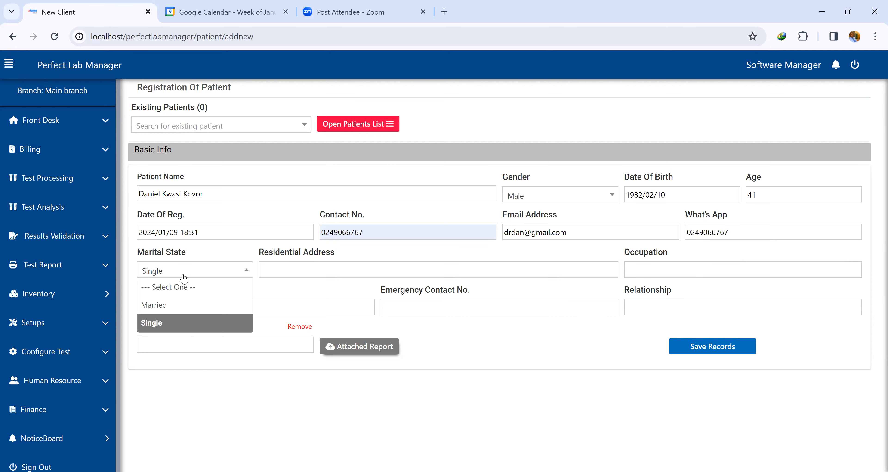
left_click(172, 305)
Enter the patient's residential address.
left_click(300, 268)
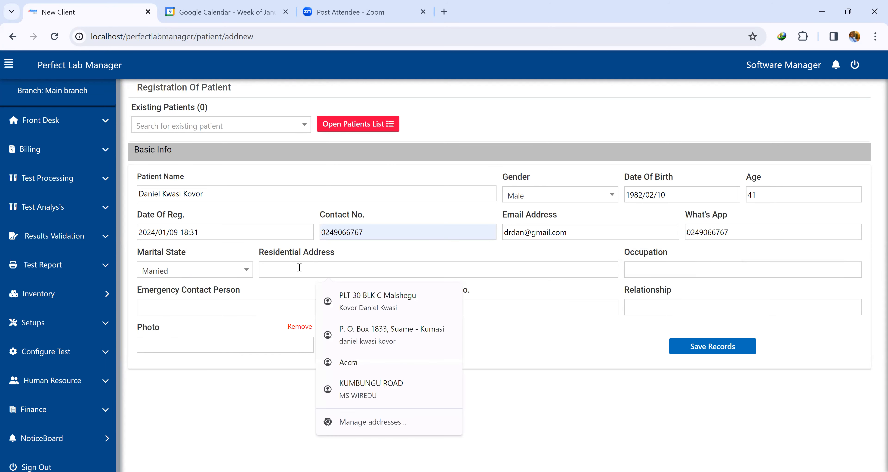
type("Tamale")
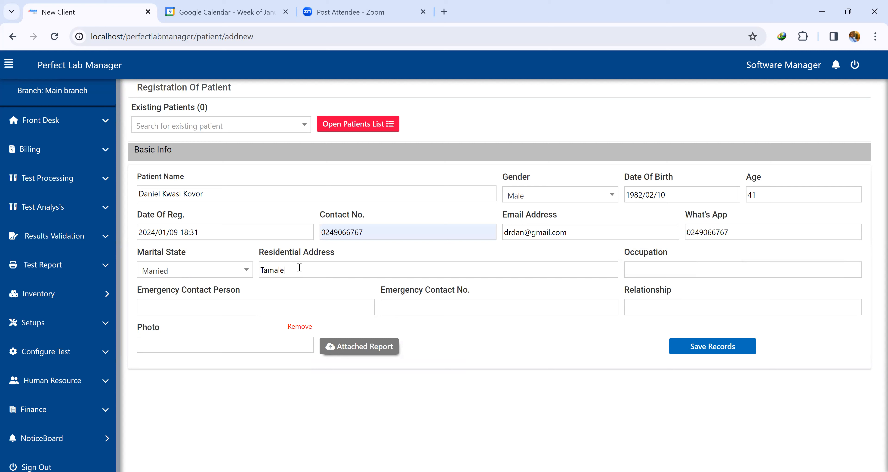
Set the patient's occupation to Medical Practitioner.
left_click(658, 266)
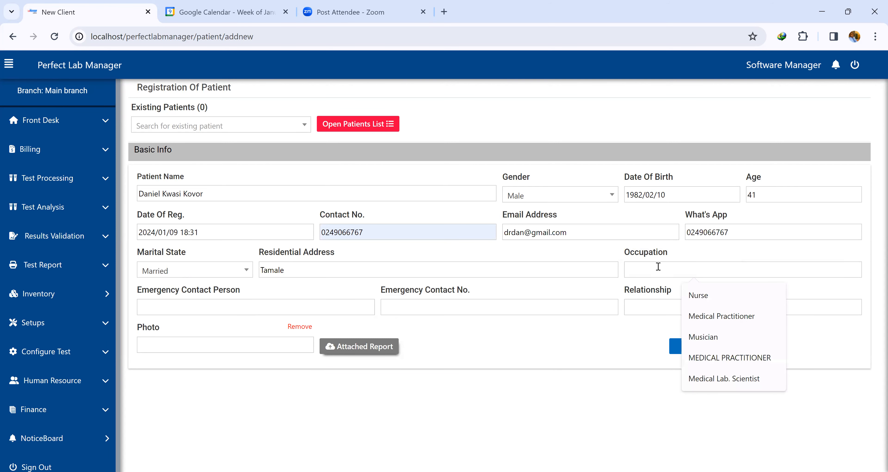
type("Medical Practitioner")
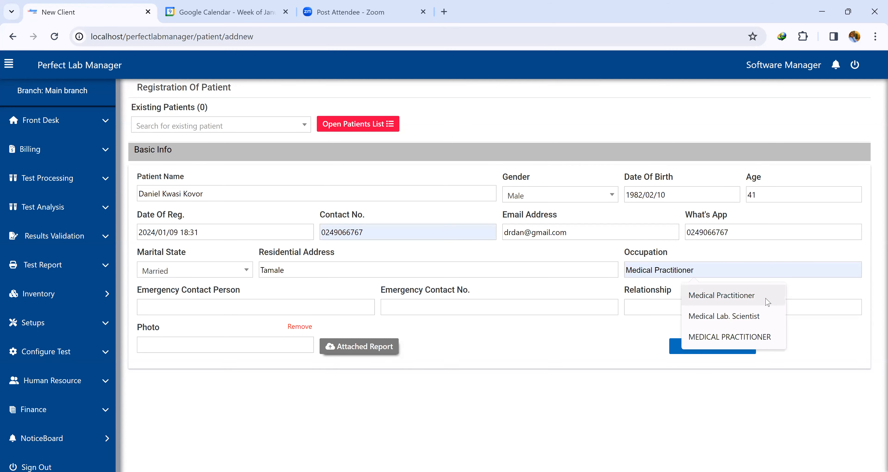
left_click(759, 297)
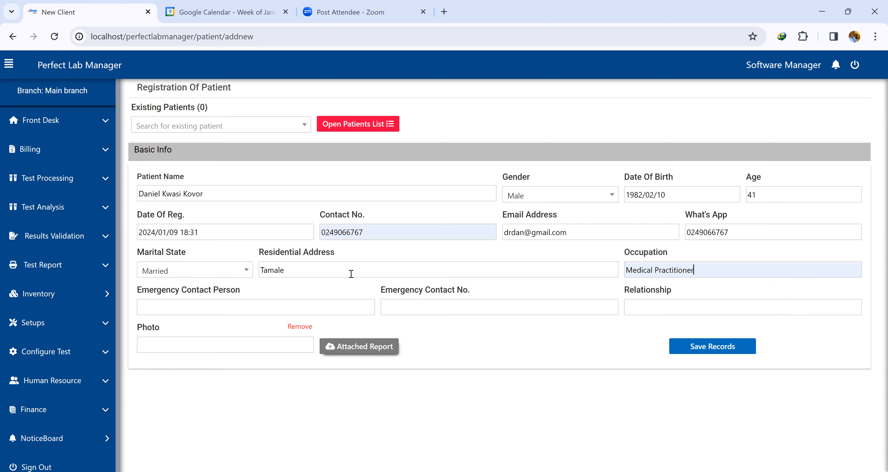
Enter the emergency contact person's name and their phone number.
left_click(225, 304)
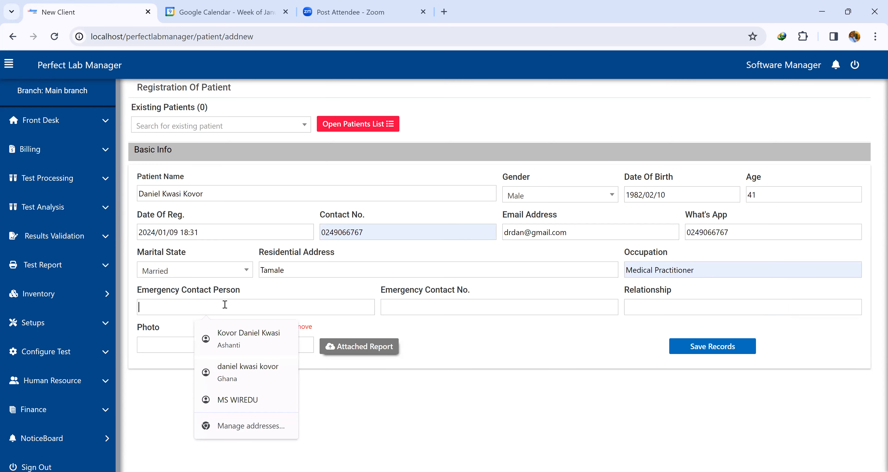
type("Mrs Dan")
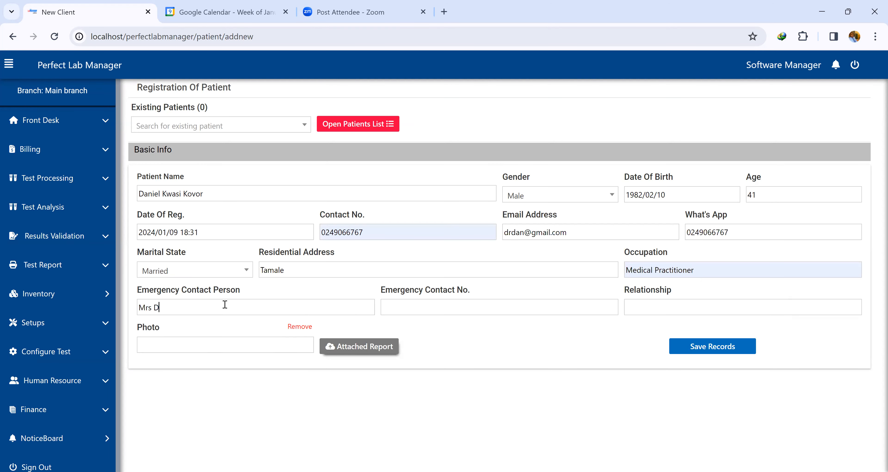
left_click(410, 305)
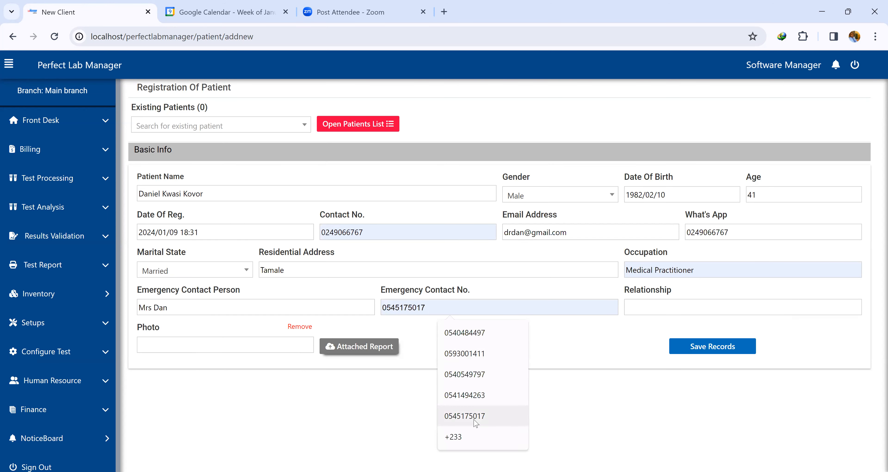
left_click(465, 416)
Set the emergency contact relationship to Spouse and save the patient record.
left_click(678, 306)
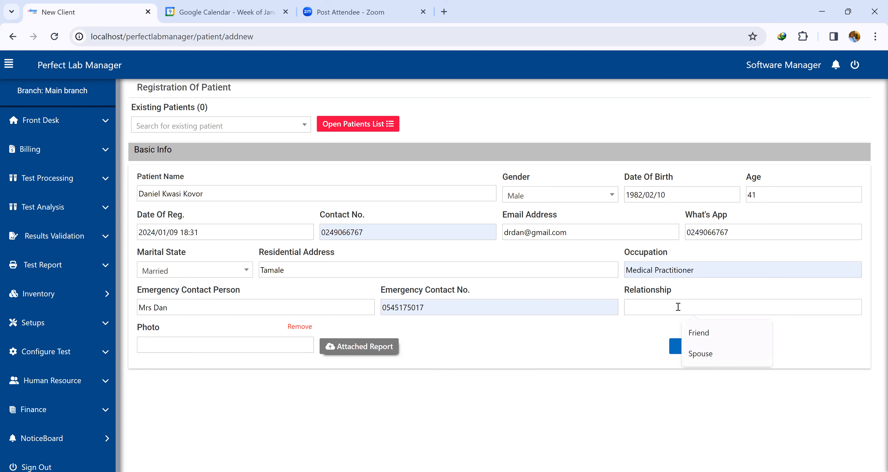
type("Spouse")
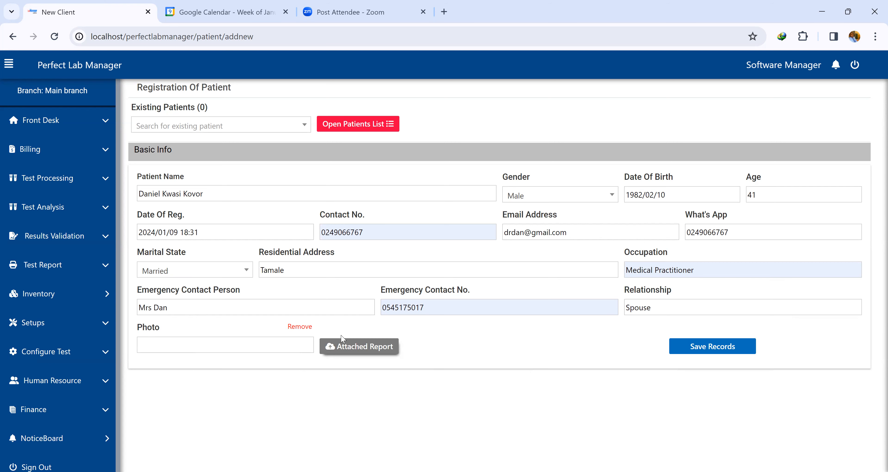
left_click(691, 346)
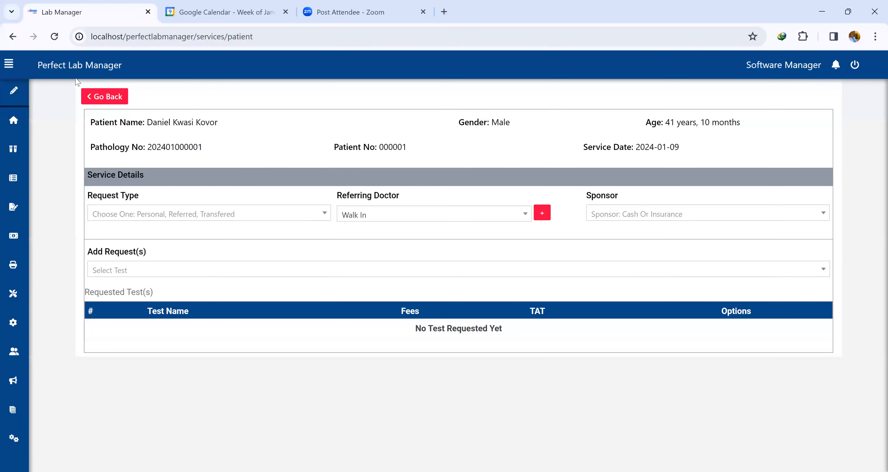
Examine the pathology number and patient number assigned to the new patient.
left_click_drag(204, 149, 149, 149)
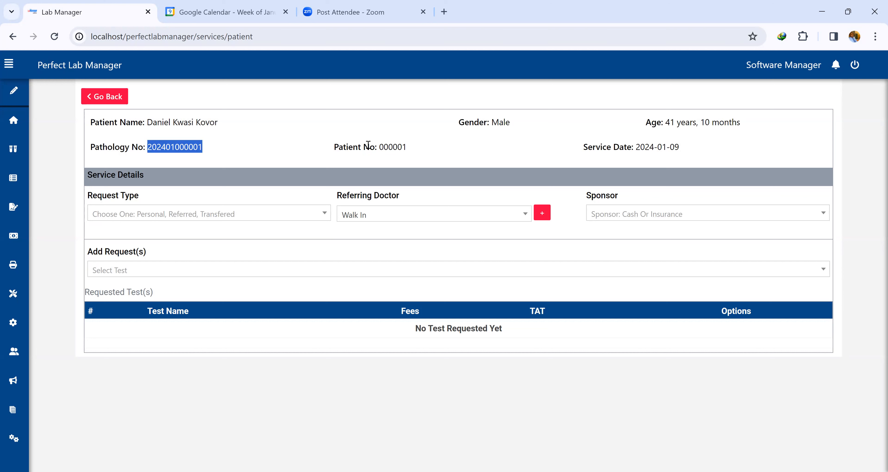
left_click_drag(407, 148, 339, 147)
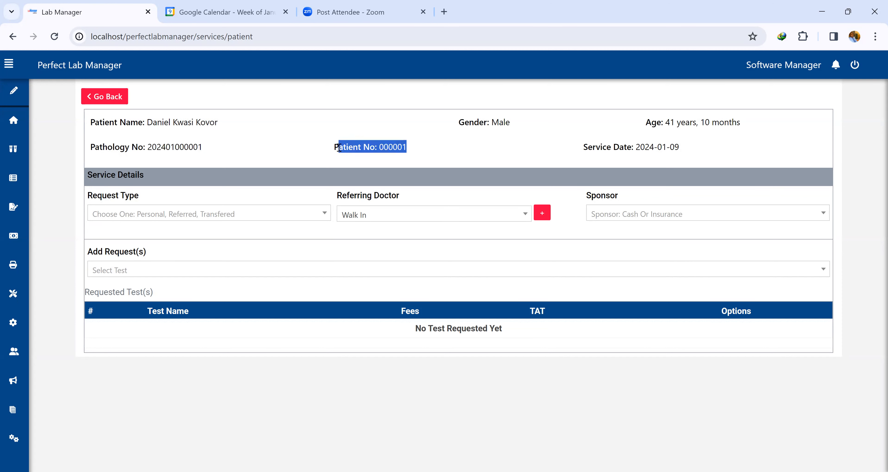
mouse_move(203, 148)
left_mouse_down()
mouse_move(87, 147)
mouse_move(191, 157)
left_mouse_up()
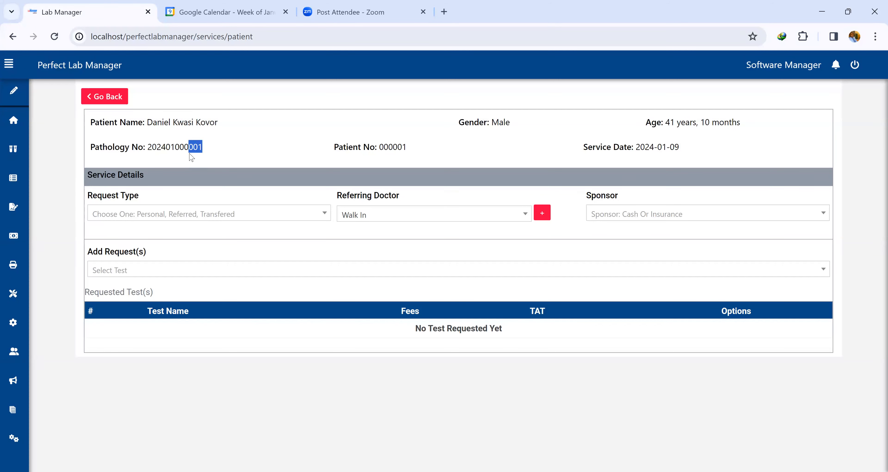
left_click(172, 147)
left_click_drag(166, 148, 148, 148)
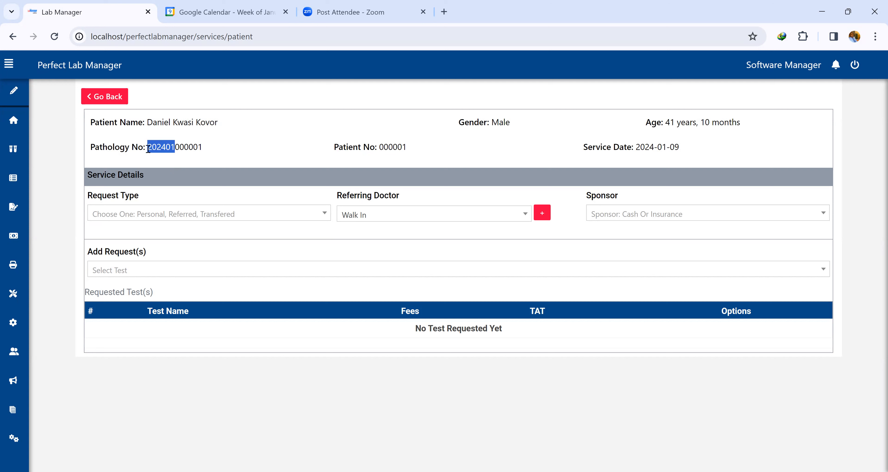
left_click_drag(204, 148, 161, 149)
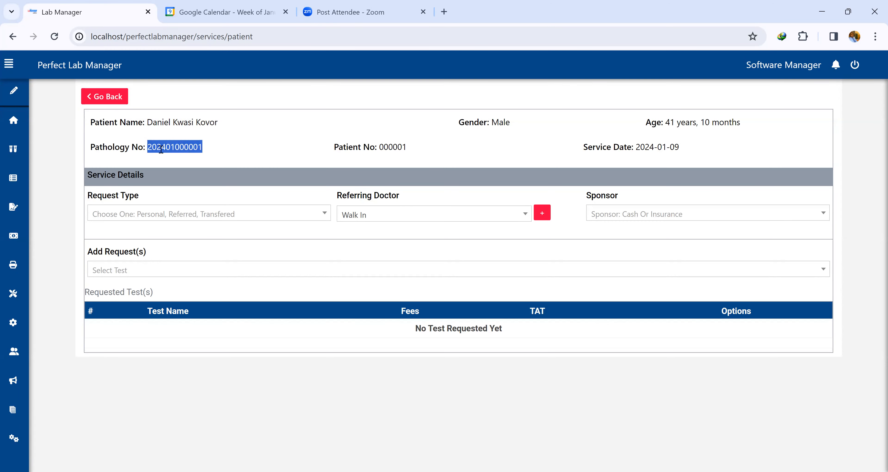
left_click(175, 149)
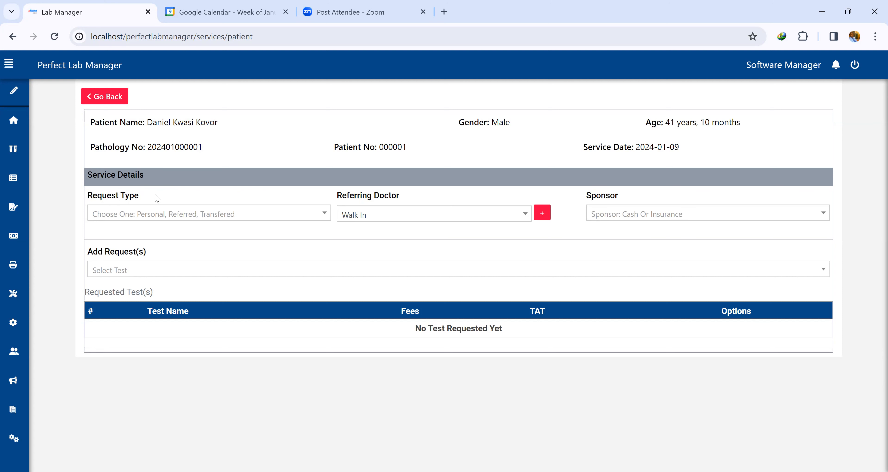
Set the request type to Referred and choose the Damongo Govt Hospital doctor as referring doctor.
left_click(166, 216)
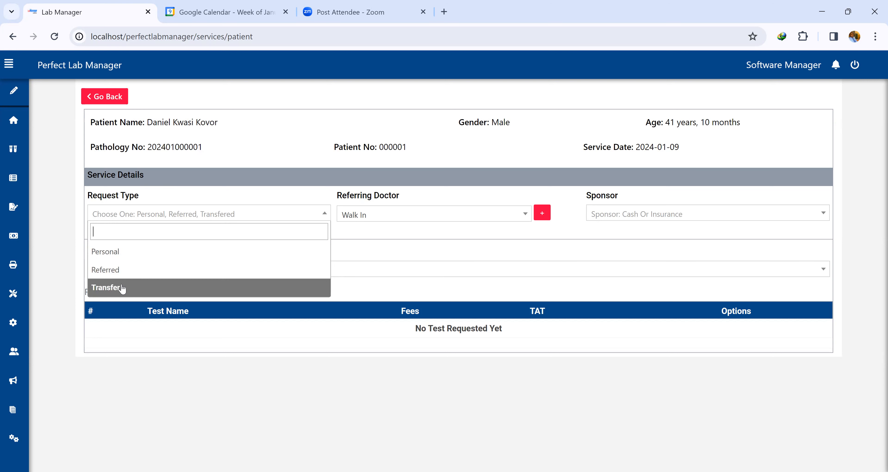
left_click(128, 272)
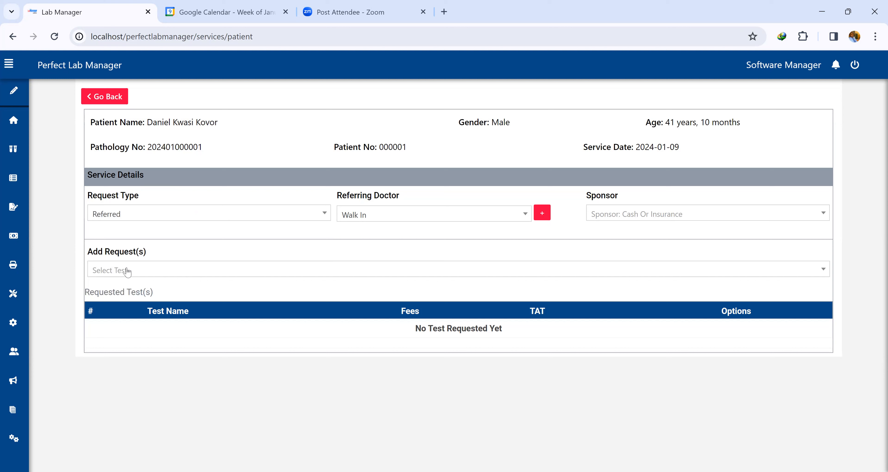
left_click(414, 218)
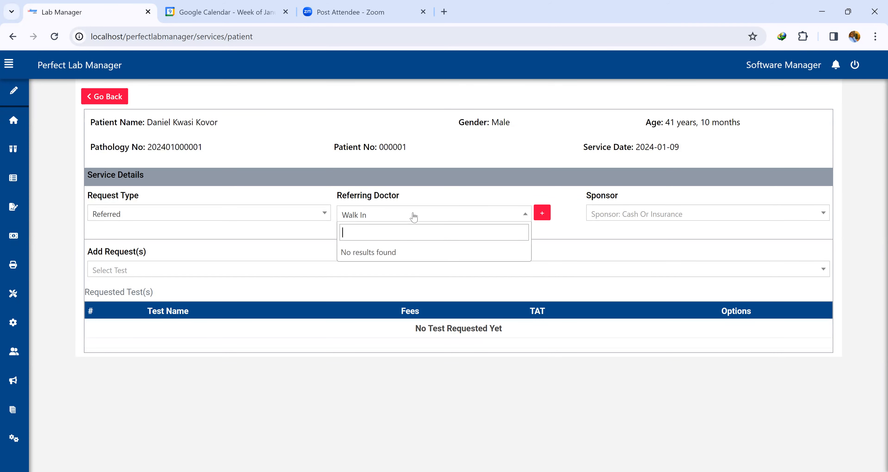
type("dr dan")
left_click_drag(374, 231, 343, 232)
key("BackSpace")
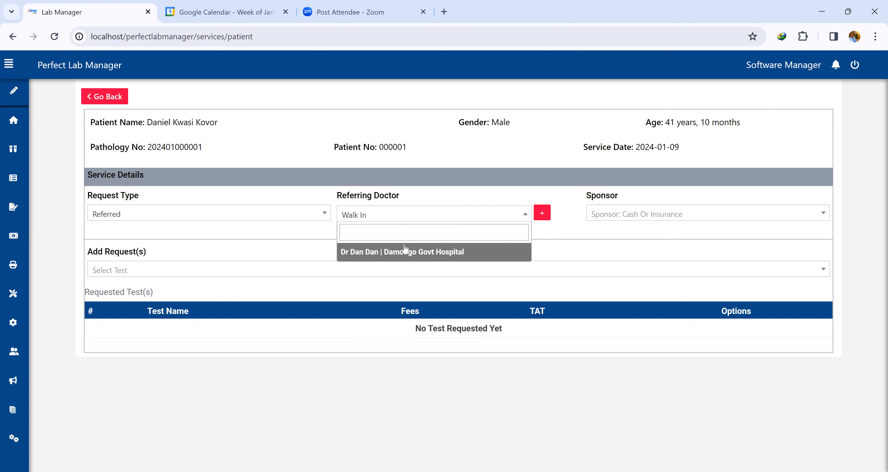
left_click(399, 258)
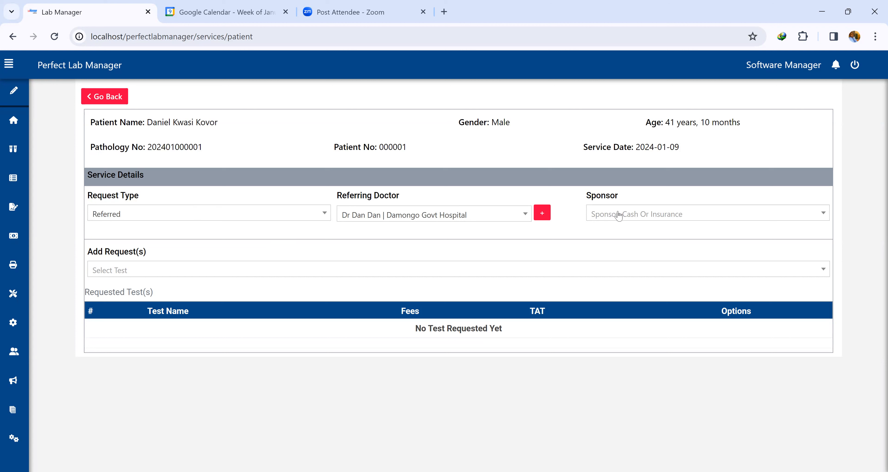
Set the sponsor to Cash and add FULL BLOOD COUNT to the requested tests.
left_click(633, 221)
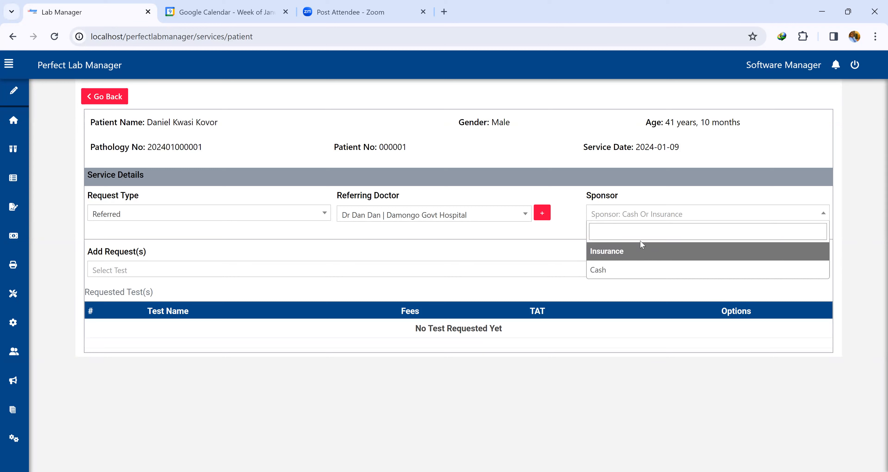
left_click(622, 270)
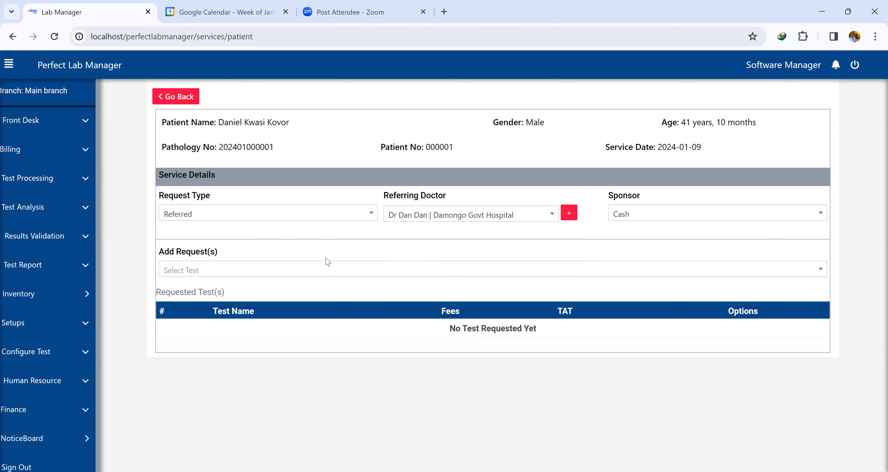
left_click(329, 270)
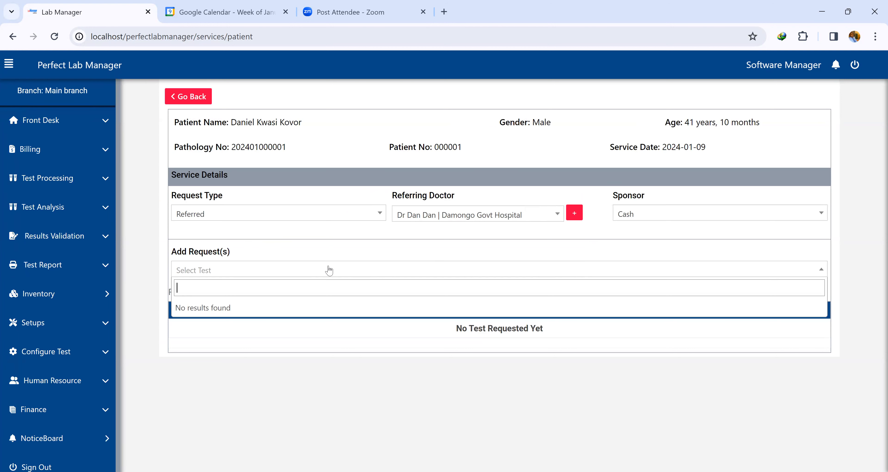
type("full")
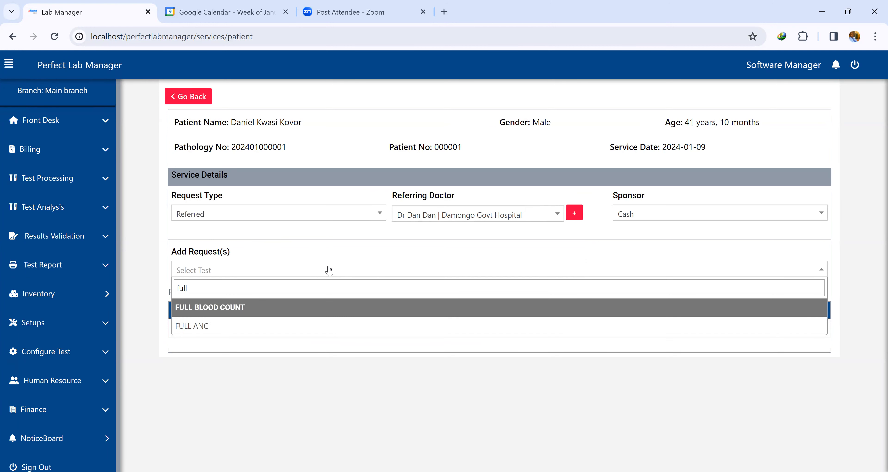
left_click(336, 307)
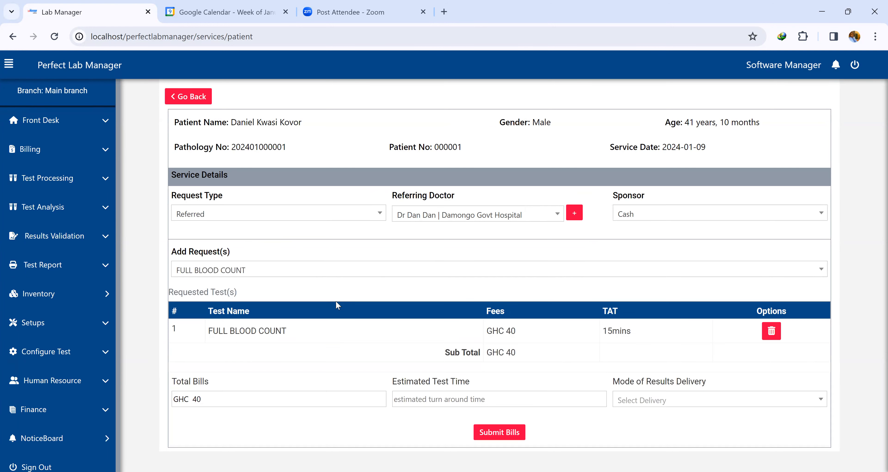
Add WIDAL TEST to the requested tests.
left_click(305, 272)
type("widal")
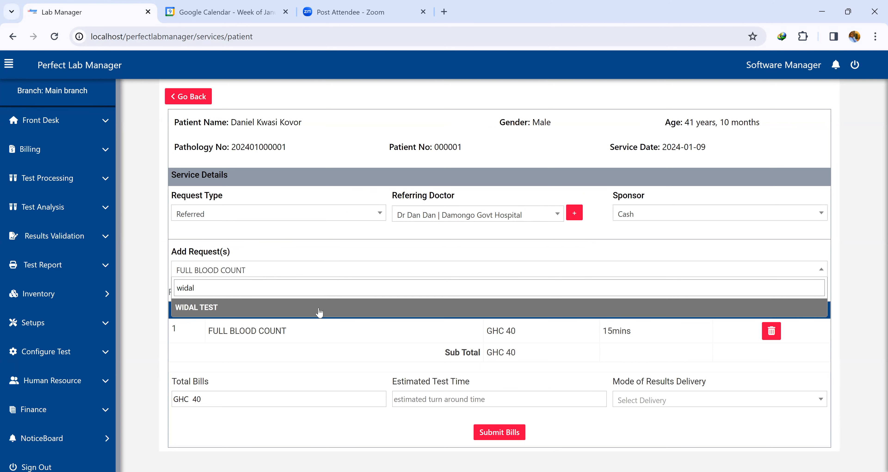
left_click(319, 313)
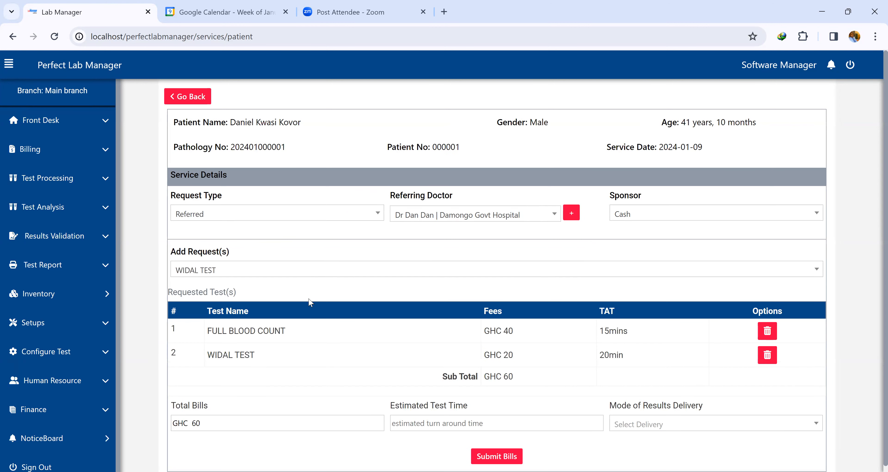
Add BF FOR MALARIA PARASITES to the requested tests.
left_click(296, 270)
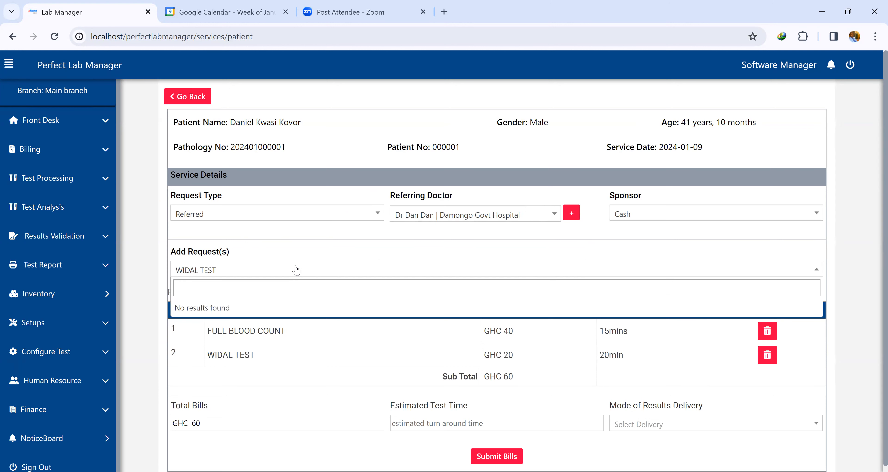
type("bf")
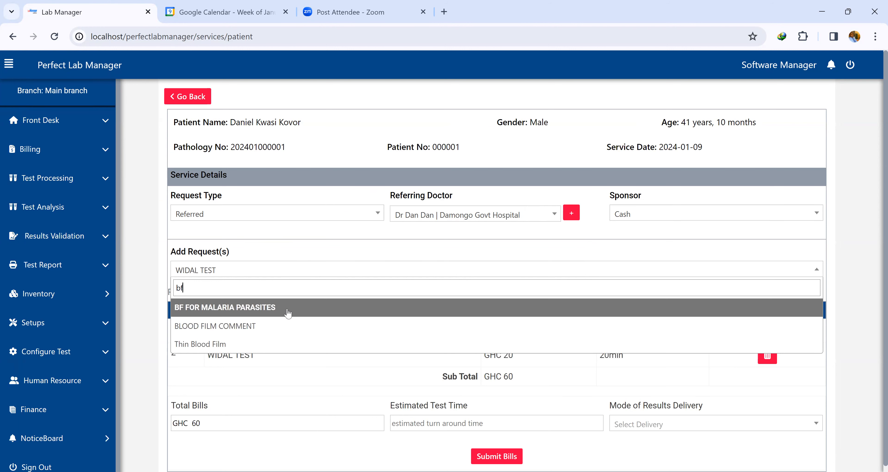
left_click(288, 312)
scroll(531, 302, "down", 1)
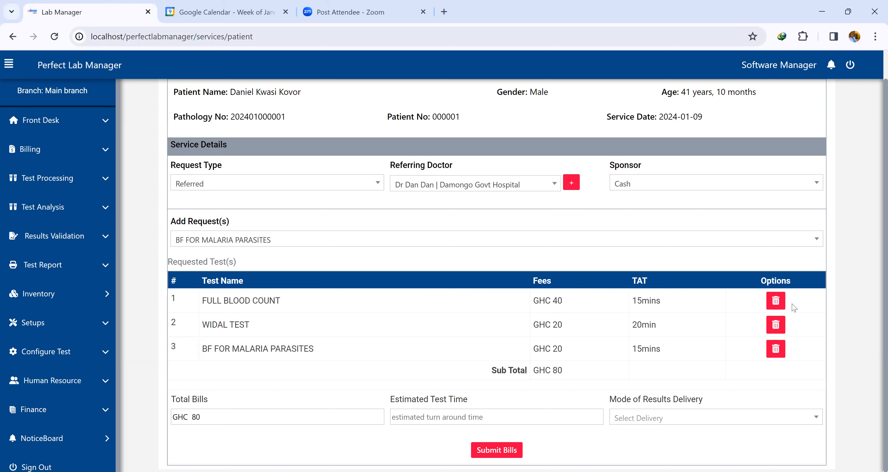
Remove the WIDAL TEST row and add WIDAL TEST again at the end of the list.
left_click(776, 325)
left_click(548, 113)
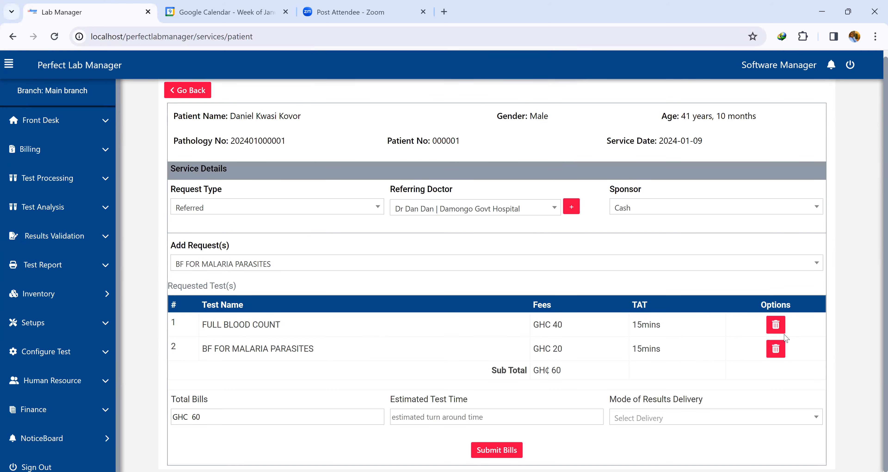
left_click(316, 264)
type("wida")
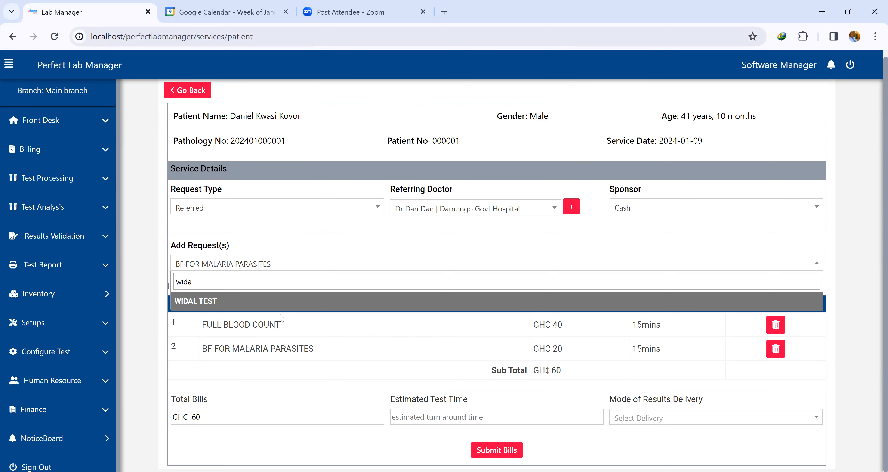
left_click(299, 300)
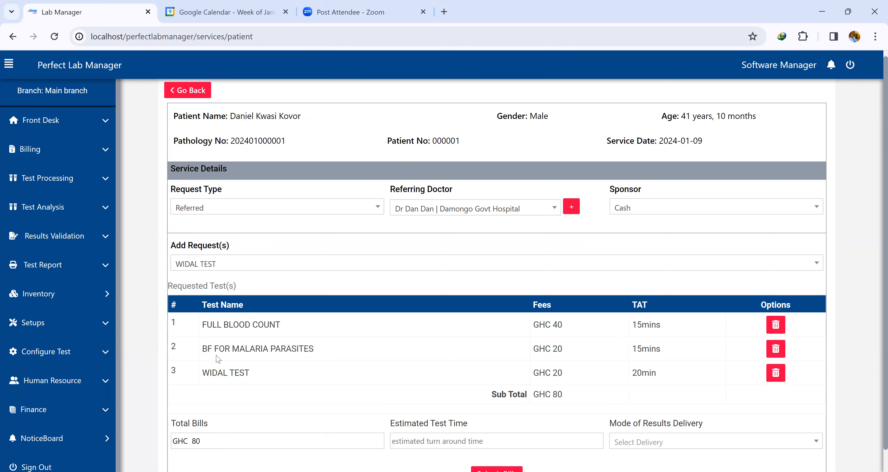
Set the estimated test time to 20 mins.
double_click(650, 371)
scroll(650, 372, "down", 1)
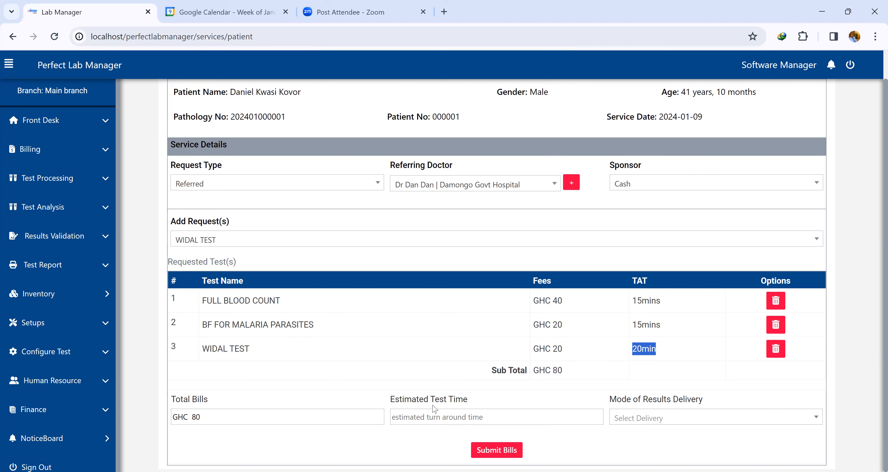
left_click(421, 417)
type("20 mins")
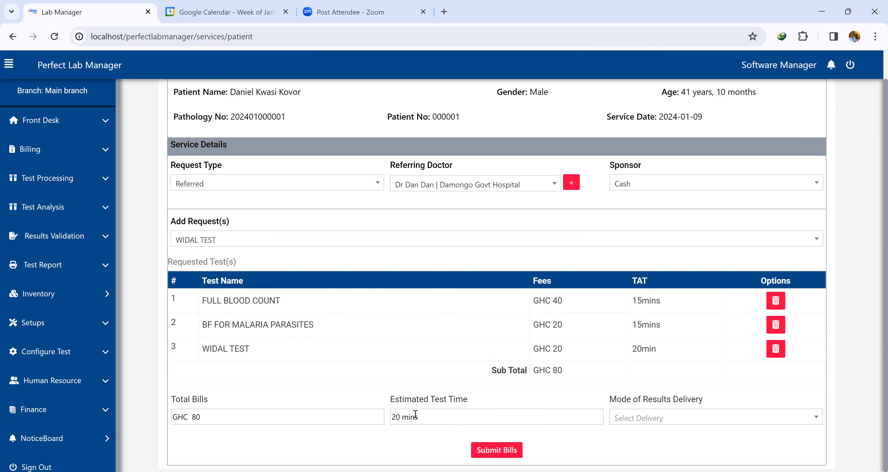
Set the mode of results delivery to Pick Up and submit the bills.
left_click(667, 418)
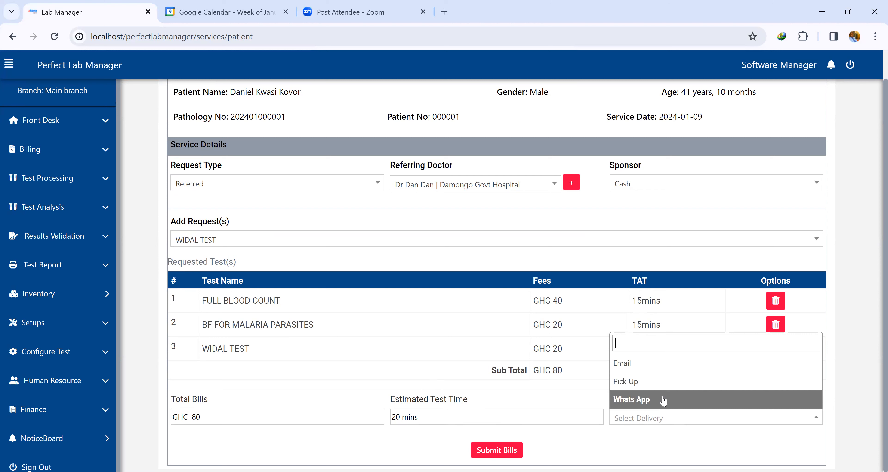
left_click(669, 382)
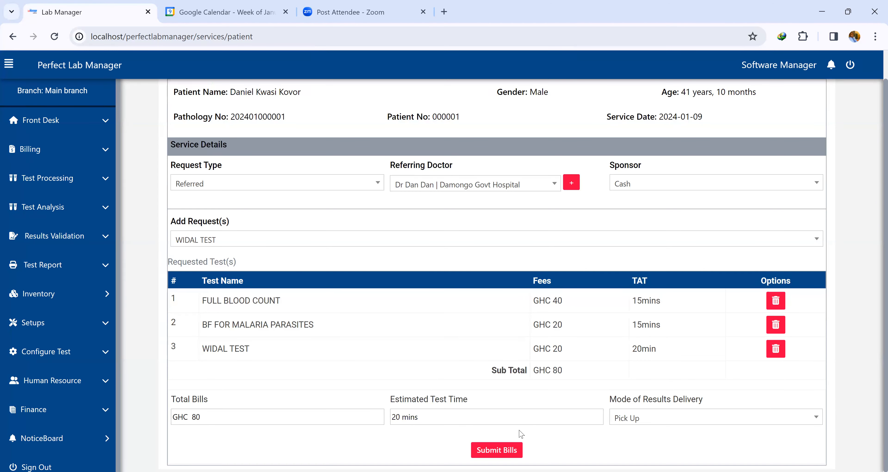
left_click(496, 450)
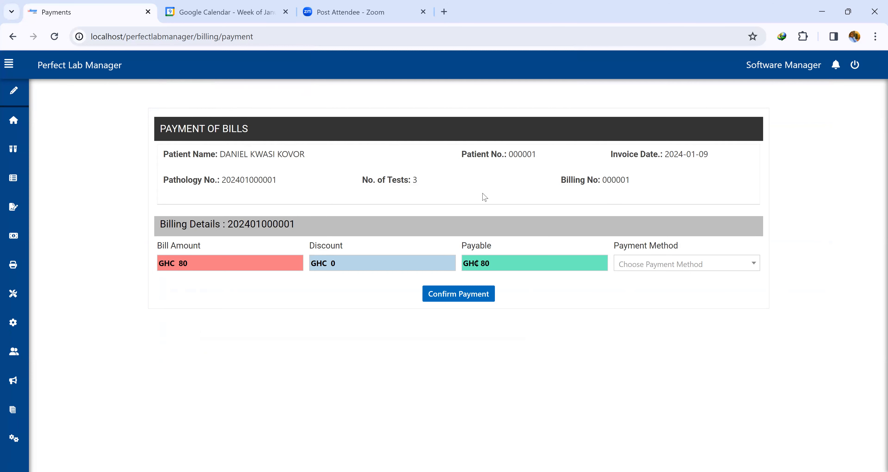
Pay the bill with Cash as the payment method and confirm the payment.
triple_click(639, 179)
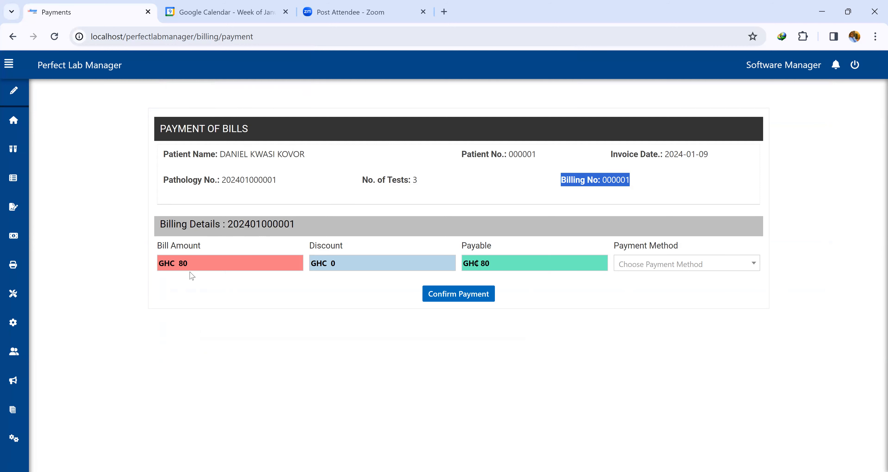
triple_click(347, 259)
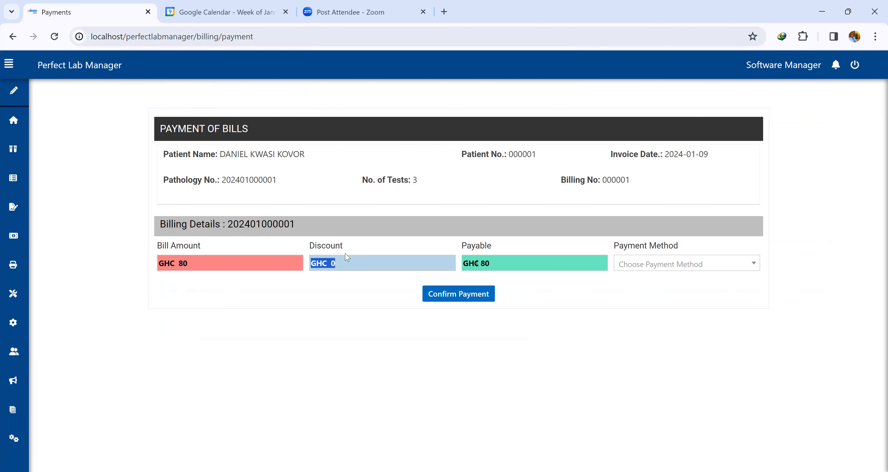
left_click(351, 265)
triple_click(348, 268)
triple_click(350, 261)
left_click(374, 260)
left_click(650, 267)
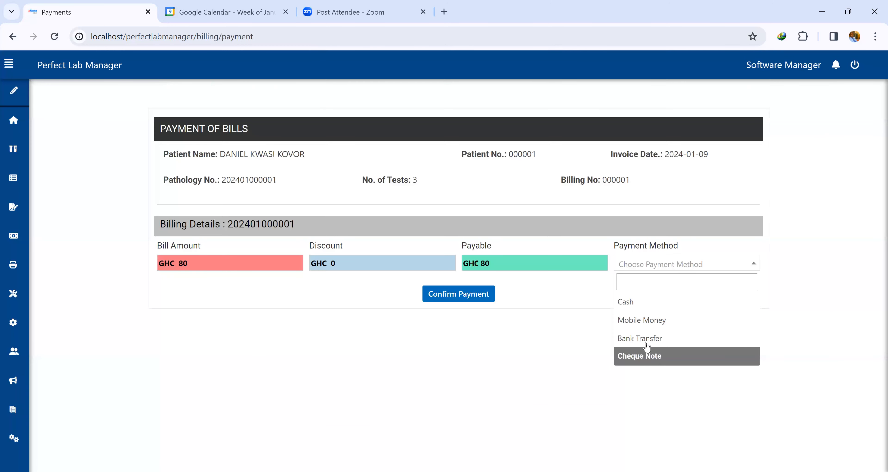
left_click(647, 305)
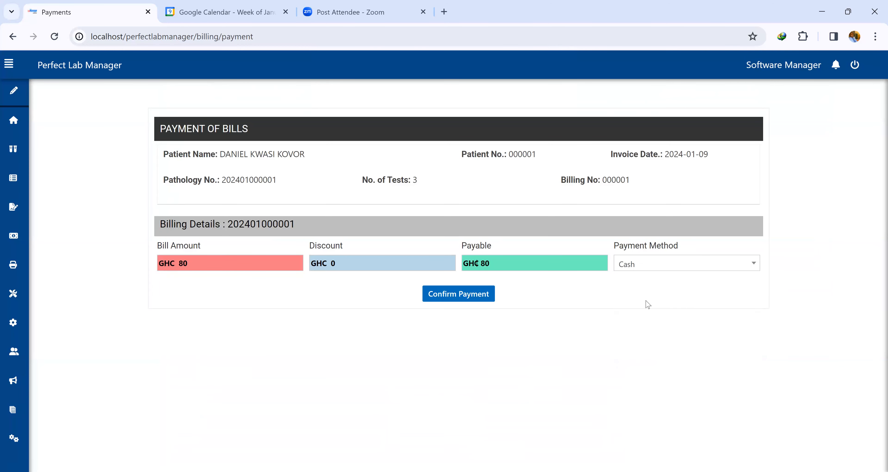
left_click(471, 294)
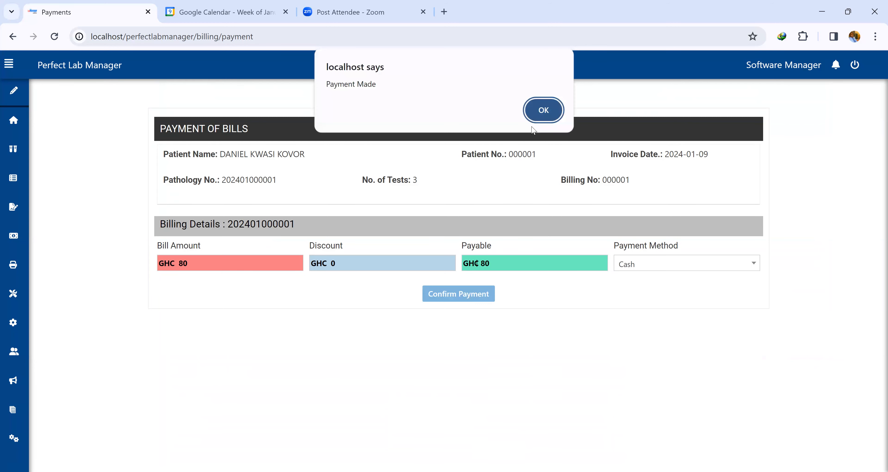
left_click(539, 114)
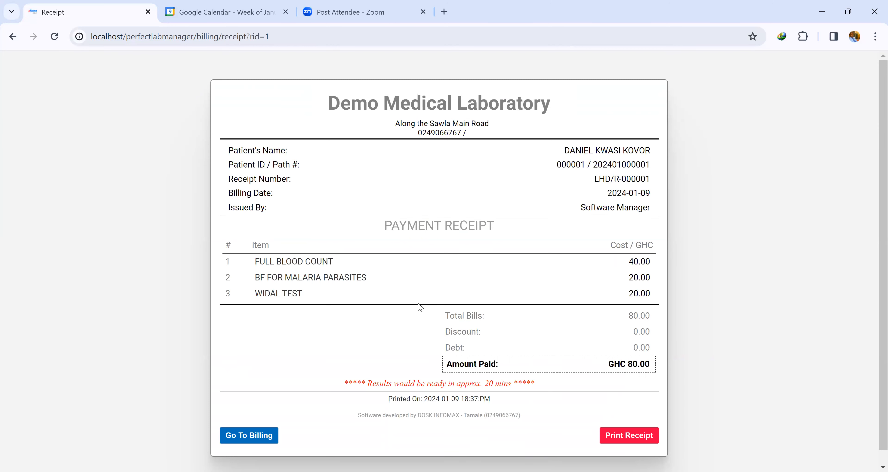
Try printing the receipt on an hp LaserJet printer with Envelope #10, A5 and A4 paper sizes, then cancel printing.
left_click_drag(331, 101, 522, 136)
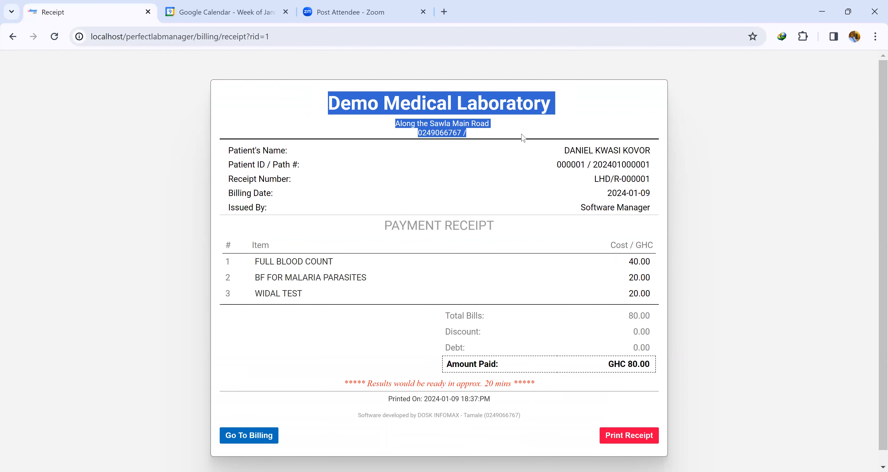
left_click(311, 156)
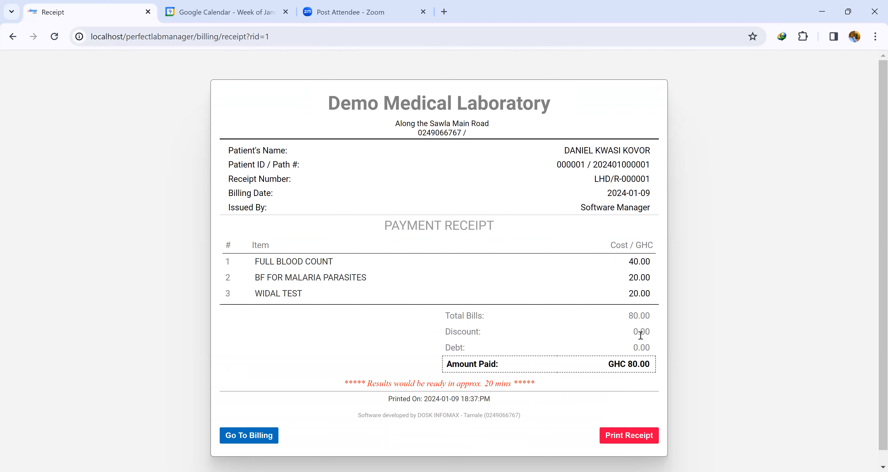
left_click(626, 437)
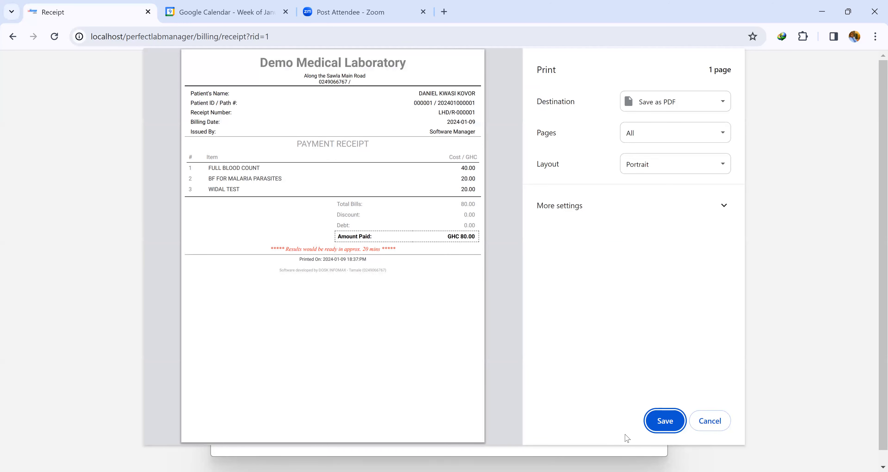
left_click(604, 208)
left_click(657, 249)
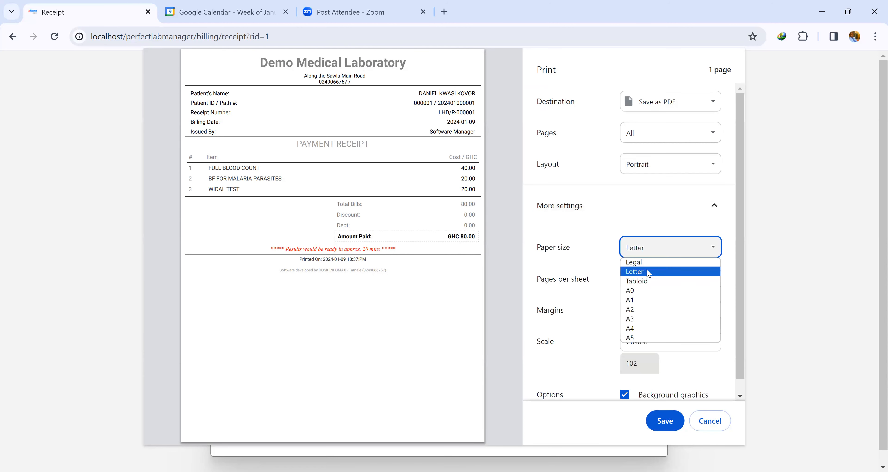
left_click(667, 104)
left_click(672, 135)
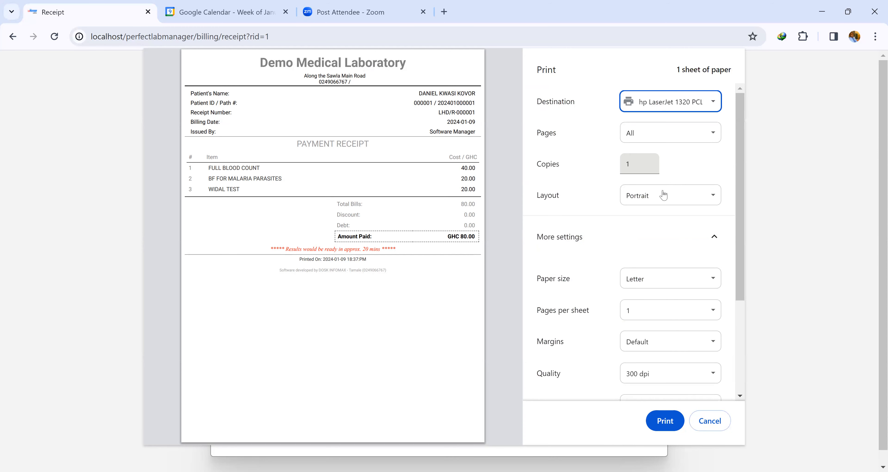
left_click(658, 284)
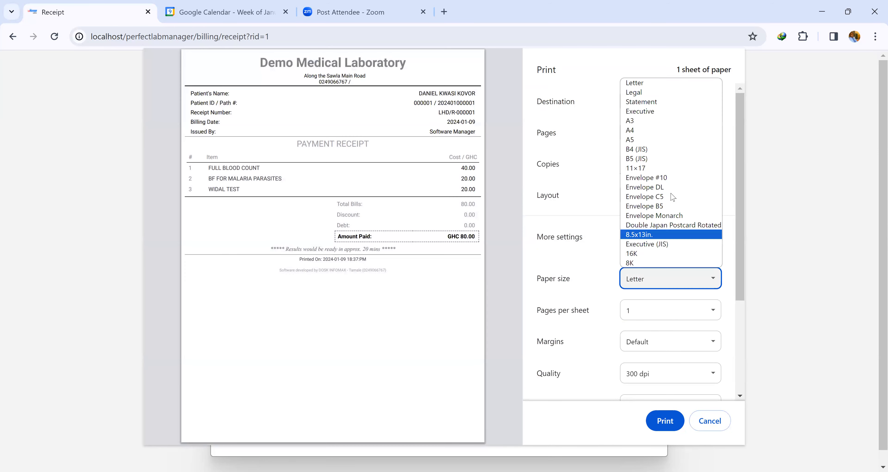
left_click(668, 181)
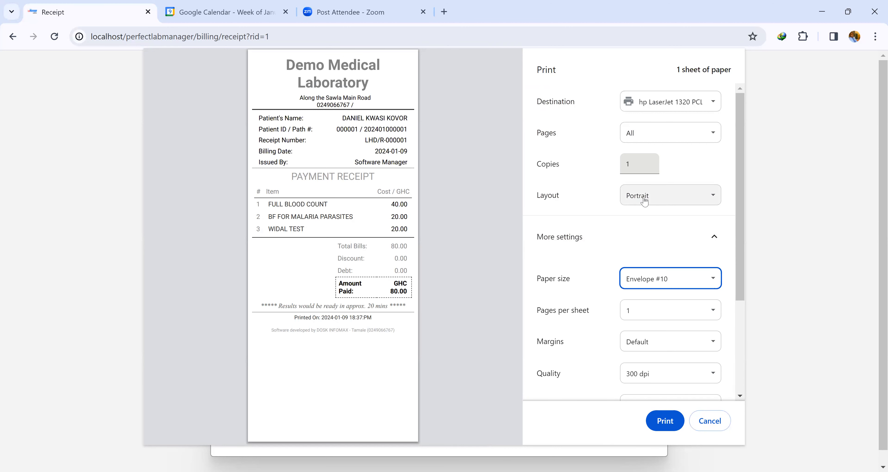
left_click(651, 285)
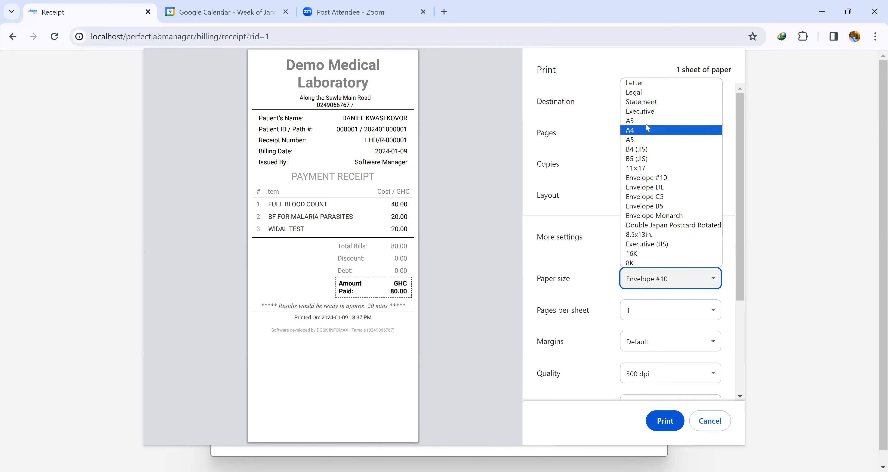
left_click(636, 140)
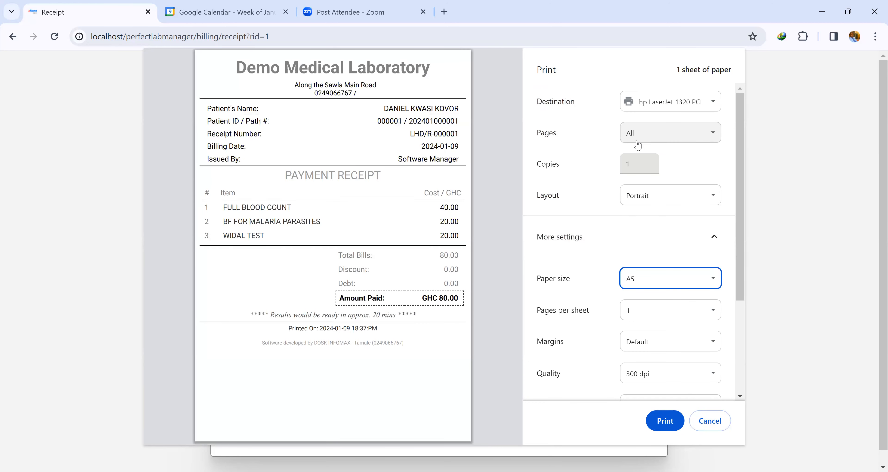
left_click(668, 284)
left_click(657, 132)
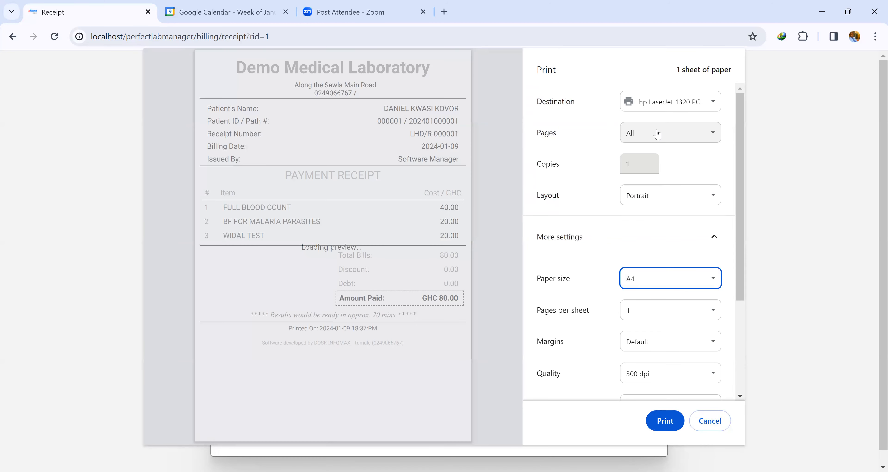
left_click(661, 106)
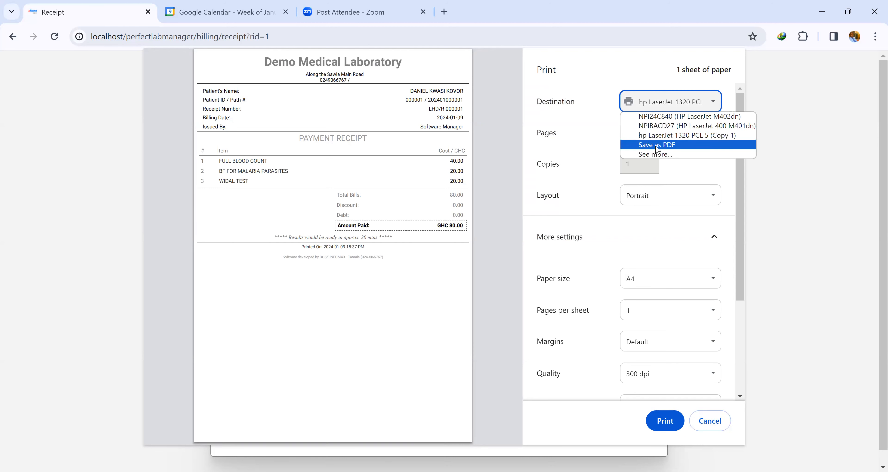
left_click(657, 145)
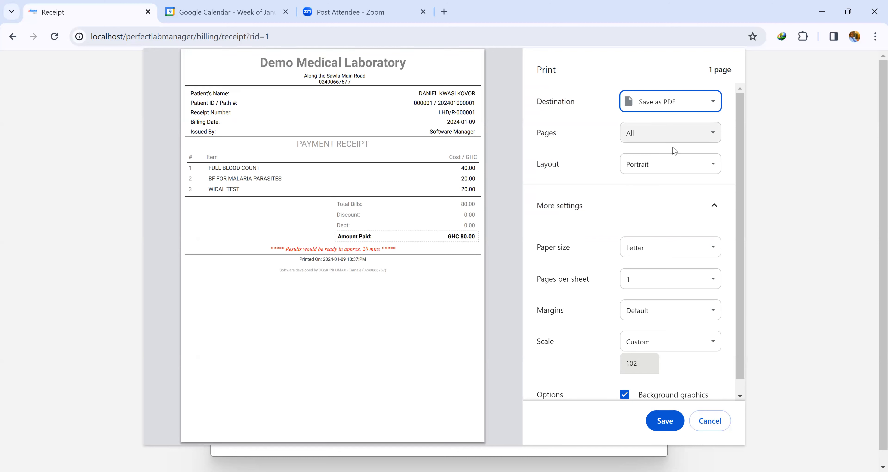
left_click(666, 102)
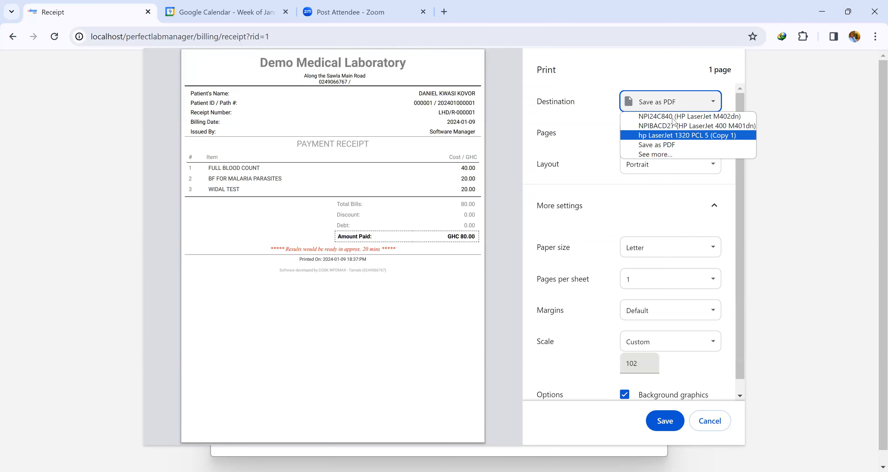
left_click(710, 421)
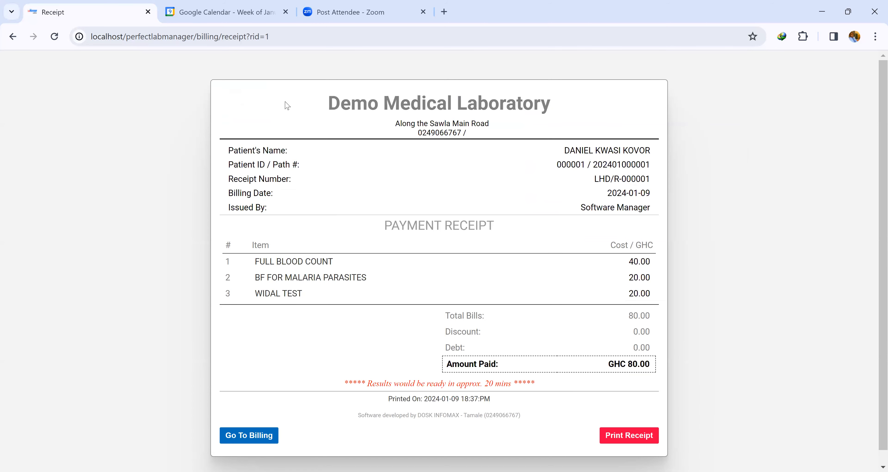
Return to billing and open the Front Desk service requests list.
left_click(258, 436)
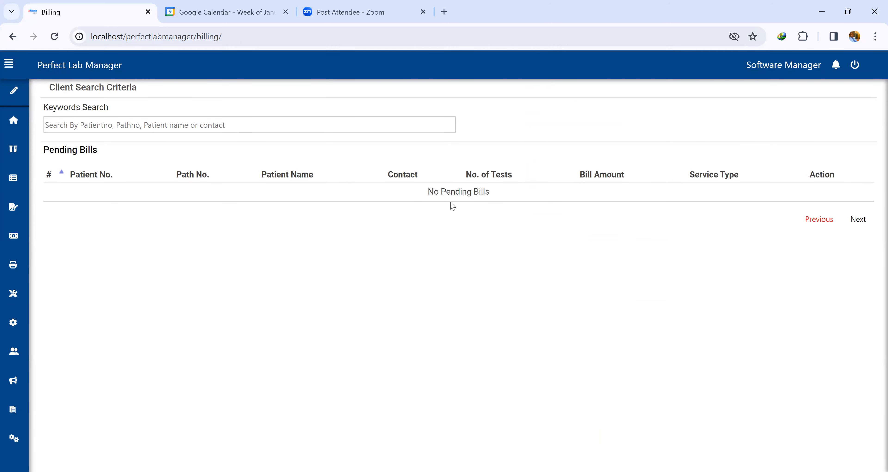
mouse_move(12, 120)
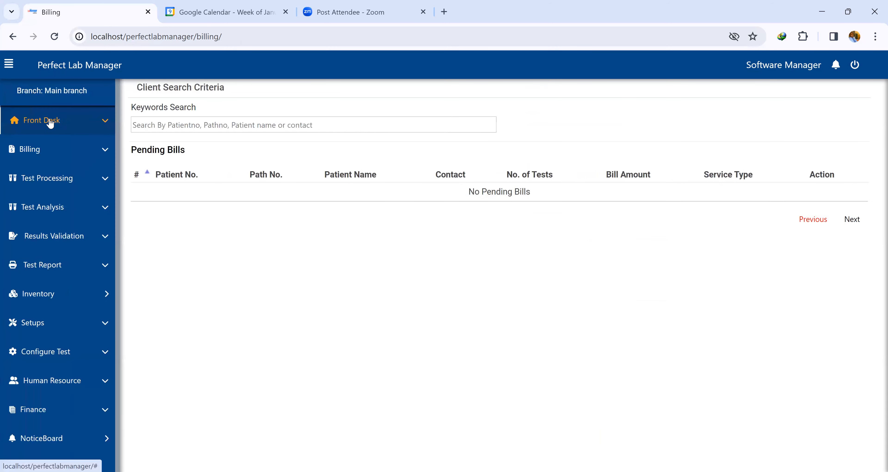
left_click(39, 125)
left_click(55, 183)
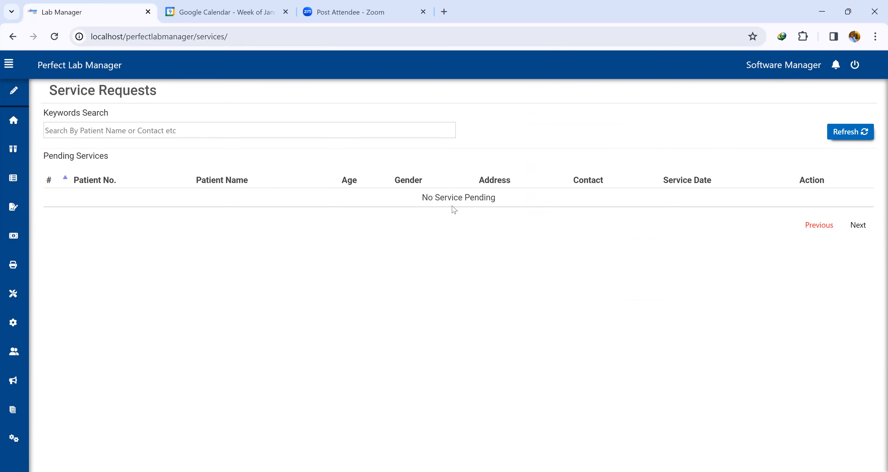
Open test processing, select the patient's service request and review its laboratory and imaging request counts.
mouse_move(11, 154)
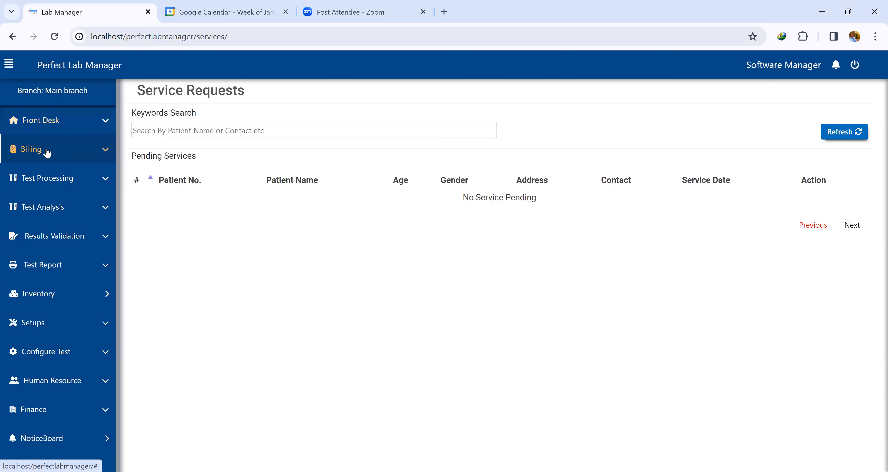
left_click(58, 185)
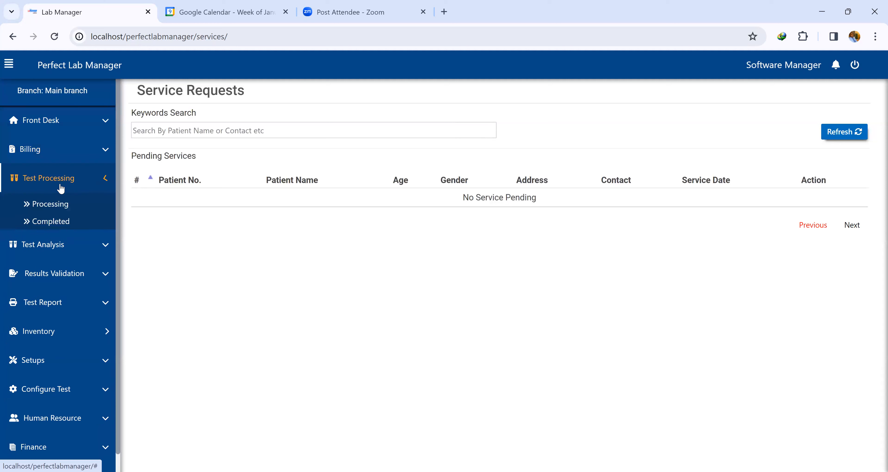
left_click(64, 205)
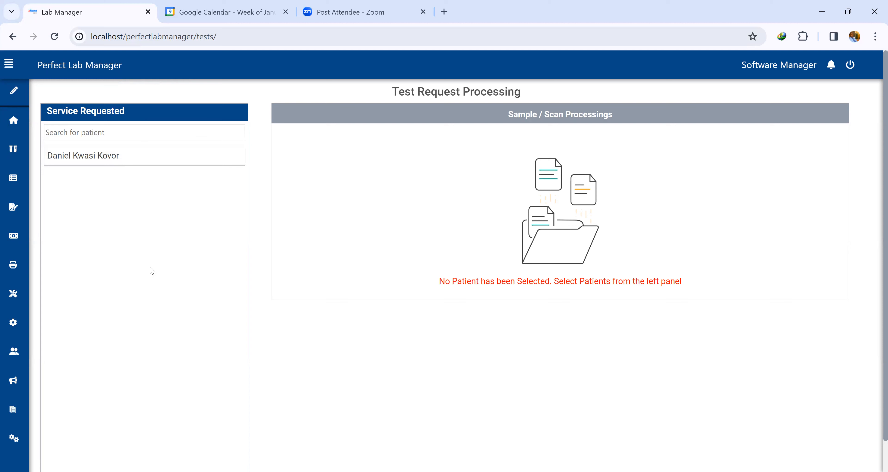
left_click(53, 38)
left_click(99, 157)
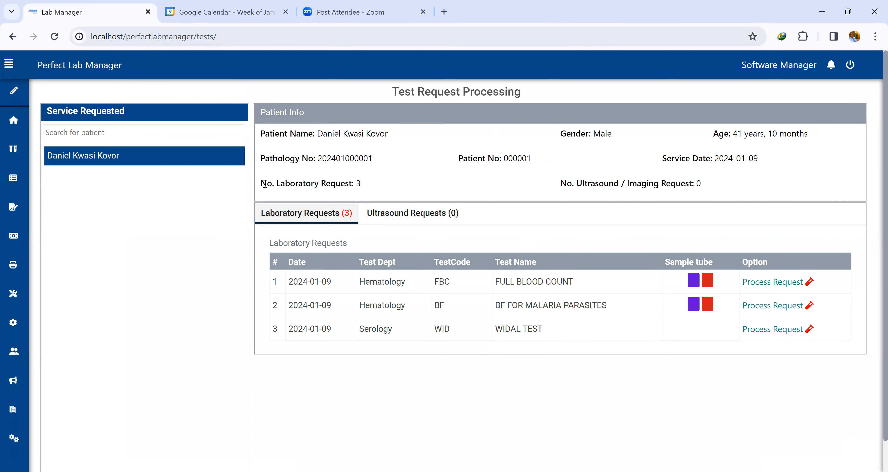
triple_click(366, 192)
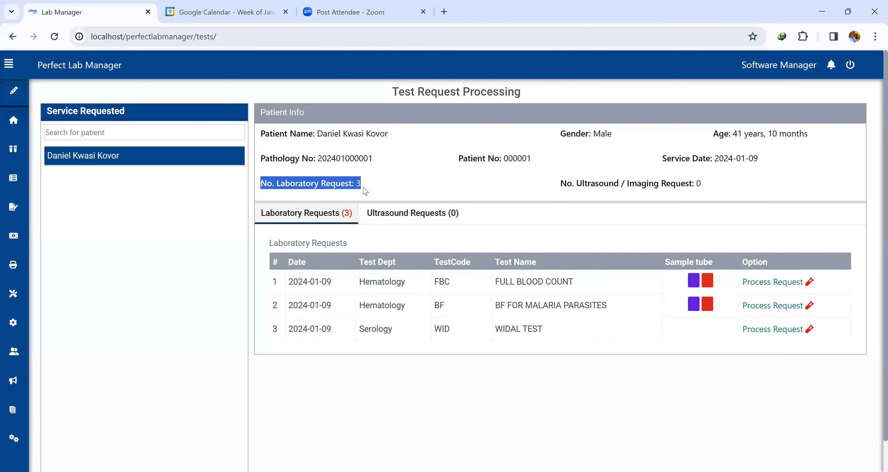
left_click(583, 184)
left_click_drag(583, 184, 718, 188)
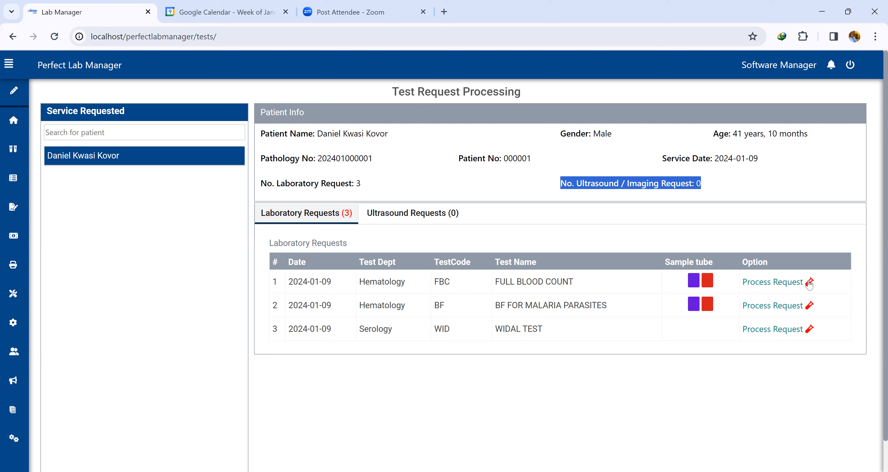
Process the FULL BLOOD COUNT request with Blood as the sample type and mark the sample taken.
left_click(809, 283)
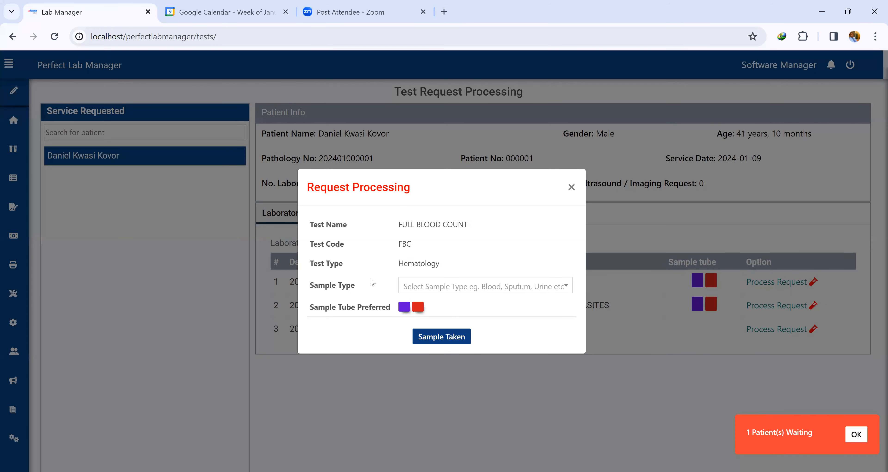
left_click(425, 286)
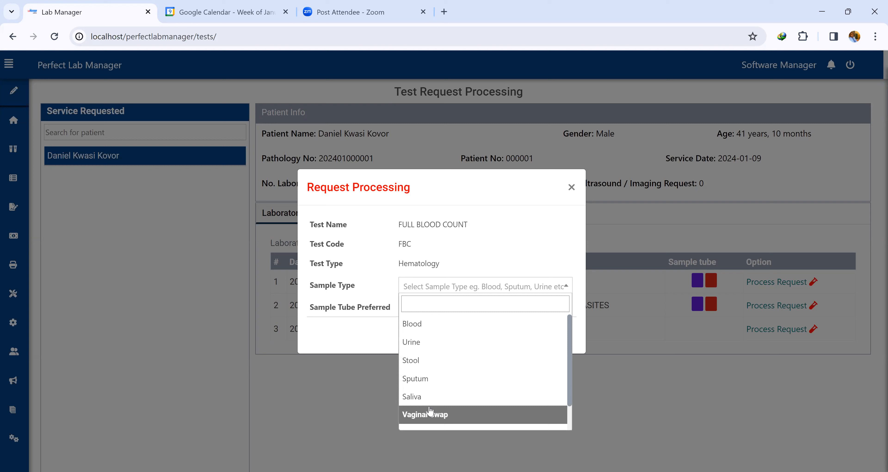
left_click(431, 324)
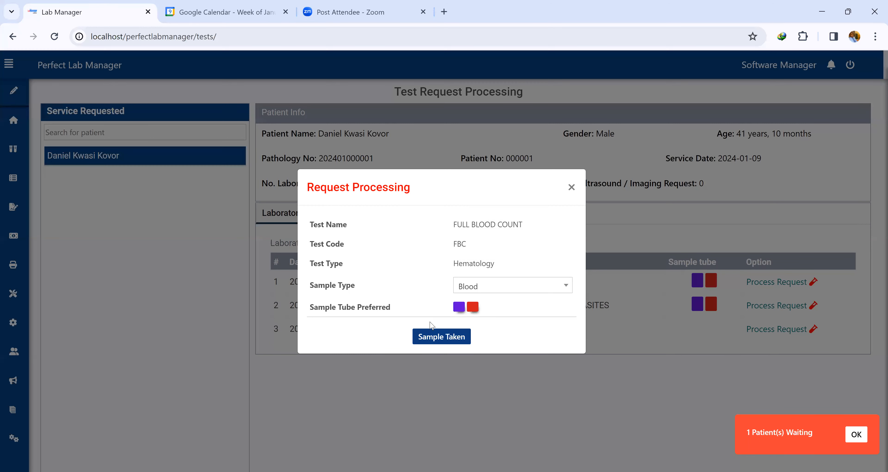
left_click(433, 336)
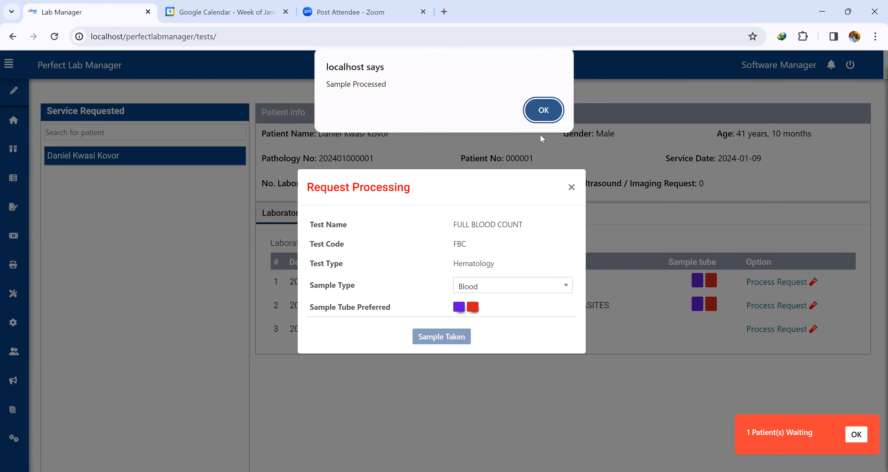
left_click(548, 110)
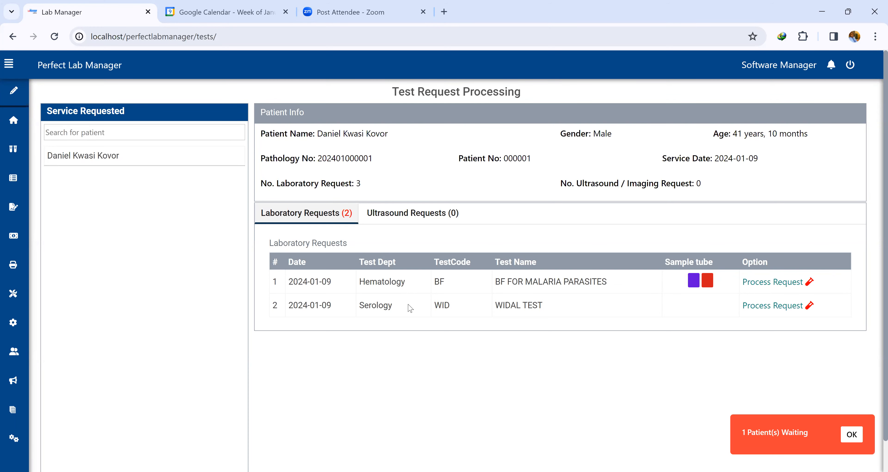
Process the BF FOR MALARIA PARASITES request with Blood as the sample type and mark the sample taken.
left_click(808, 281)
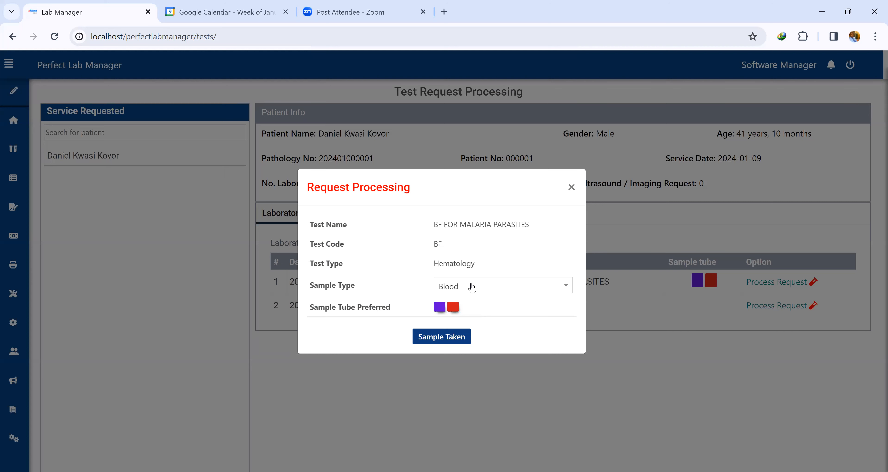
left_click(442, 336)
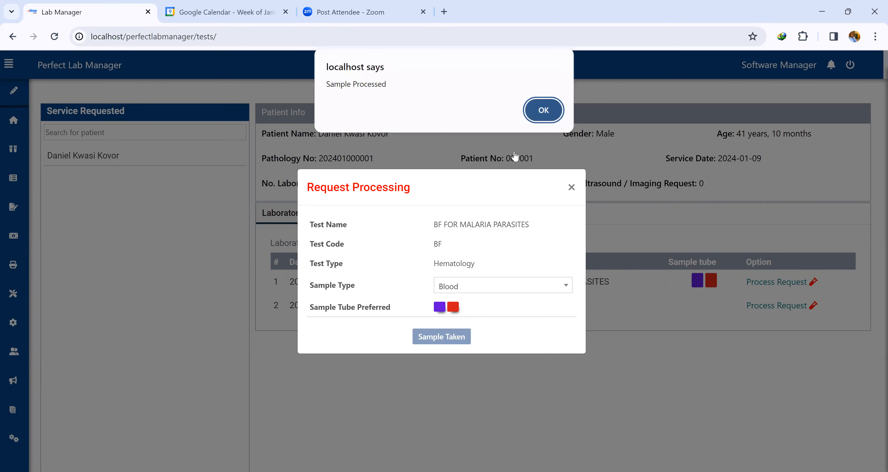
left_click(543, 116)
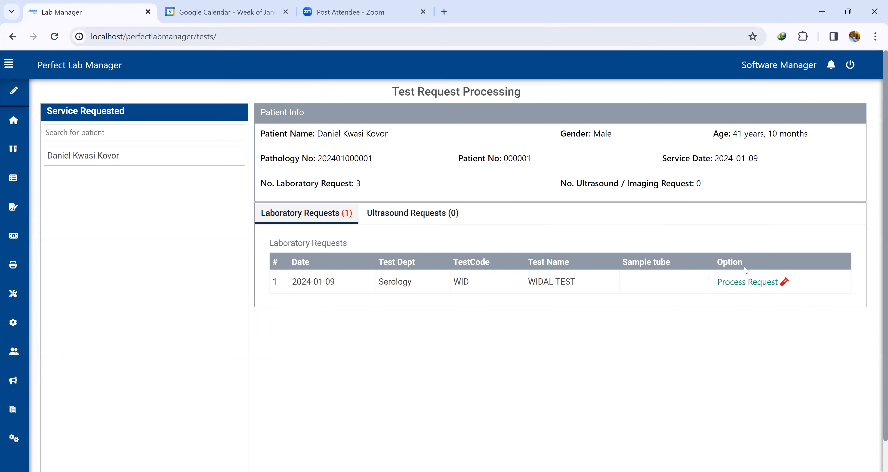
Process the WIDAL TEST request with Blood as the sample type and mark the sample taken.
left_click(755, 282)
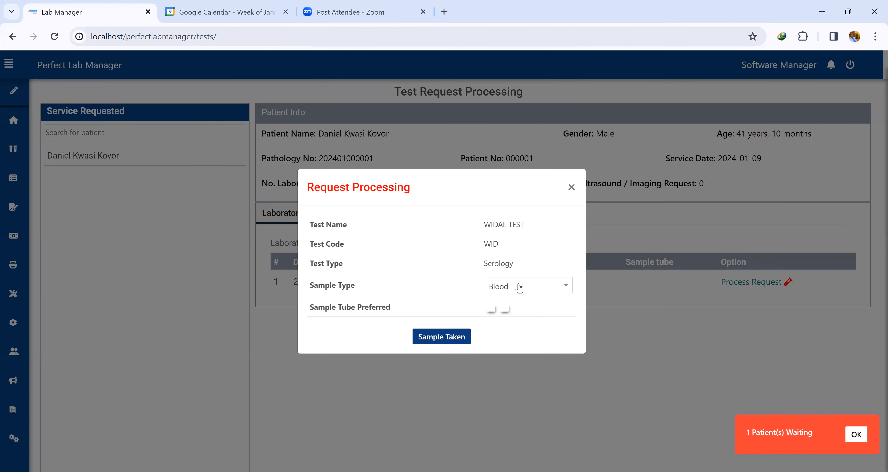
left_click(517, 286)
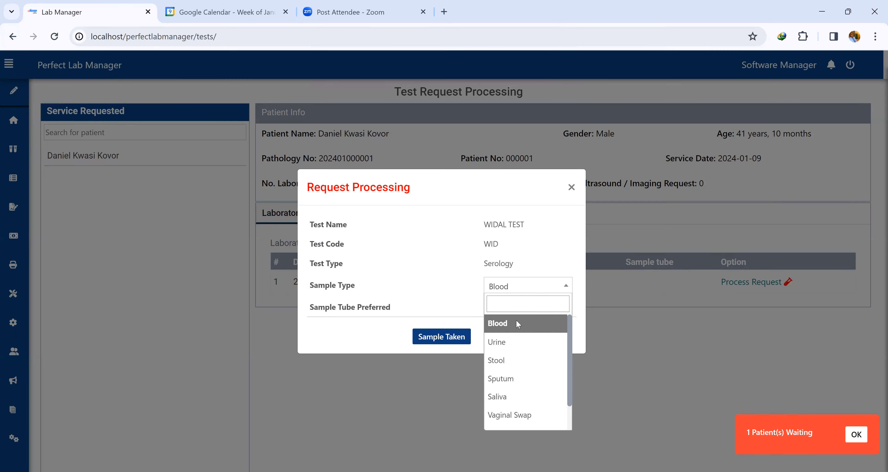
left_click(517, 323)
left_click(446, 336)
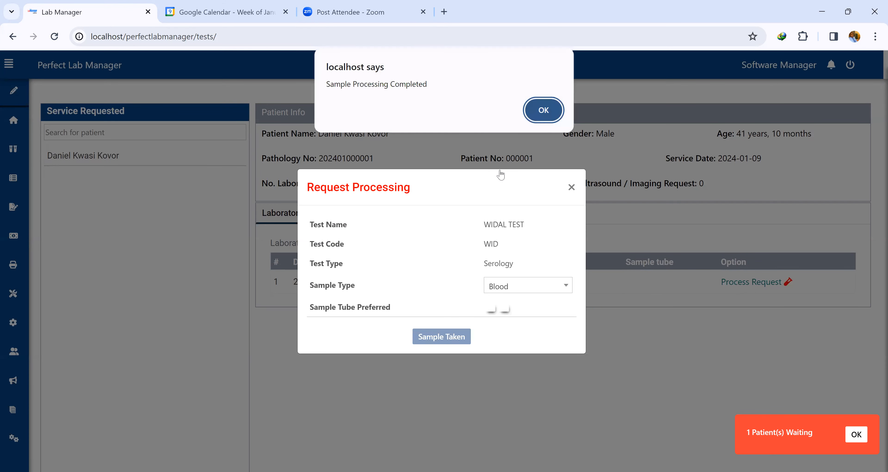
left_click(543, 110)
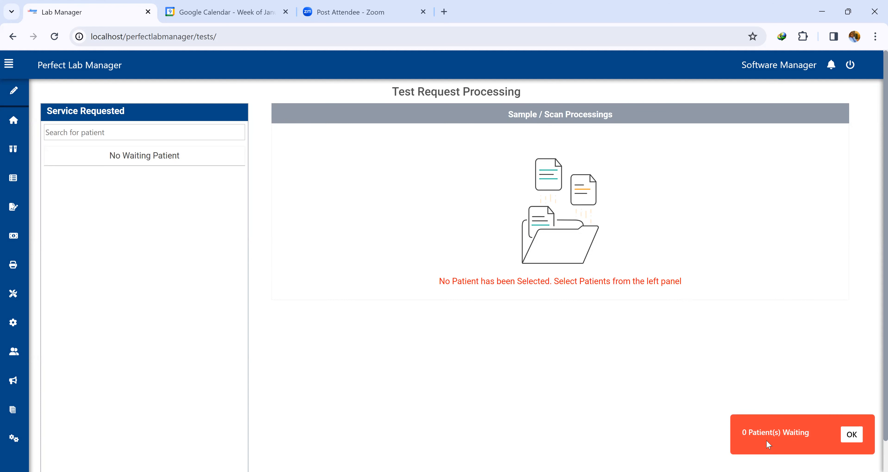
Open the list of completed test processing requests.
mouse_move(7, 141)
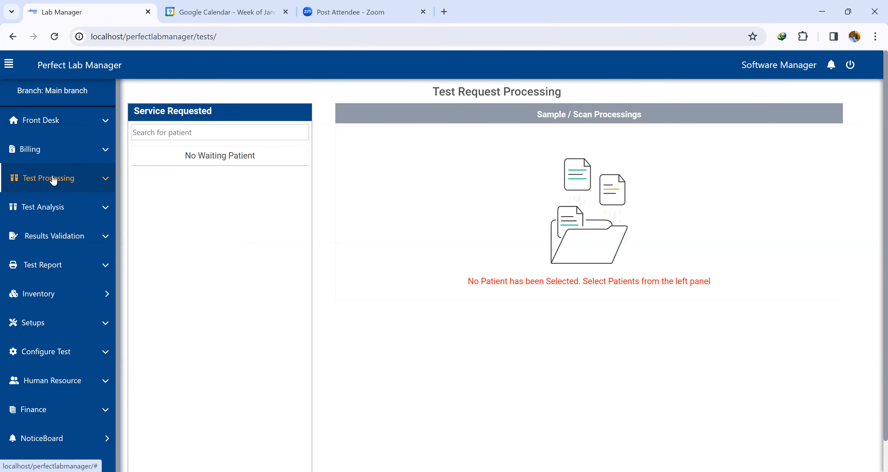
left_click(52, 178)
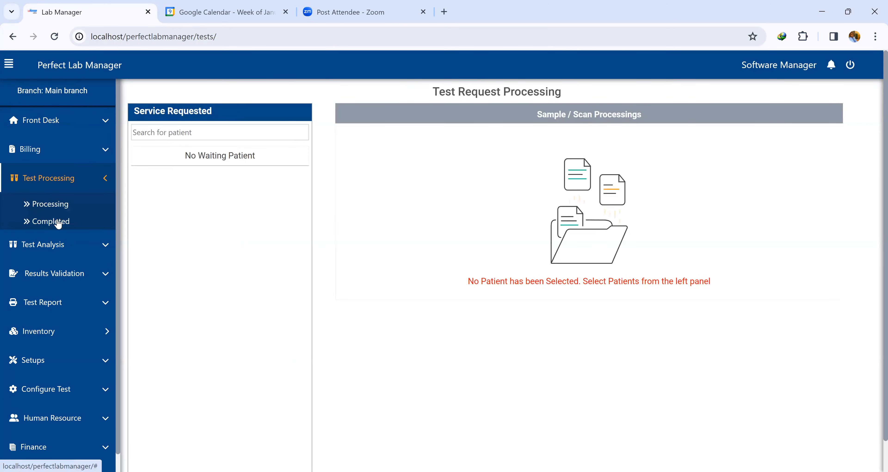
left_click(51, 221)
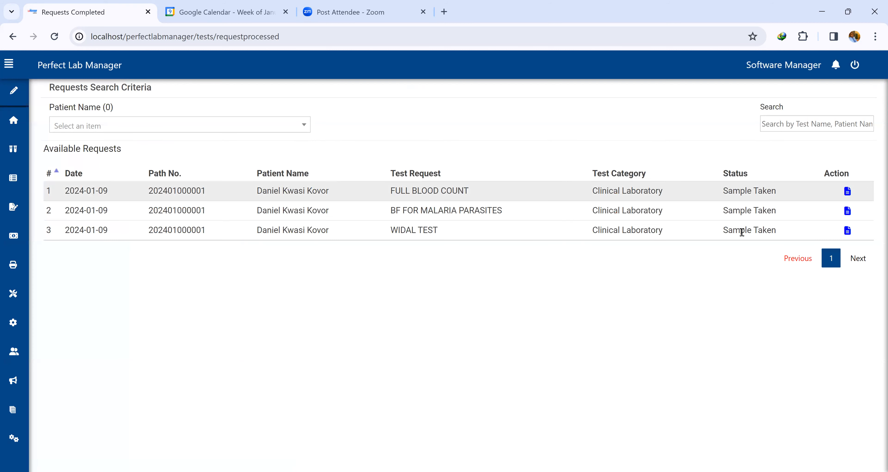
Open laboratory test analysis and select the patient to list the tests ready for analysis.
mouse_move(13, 166)
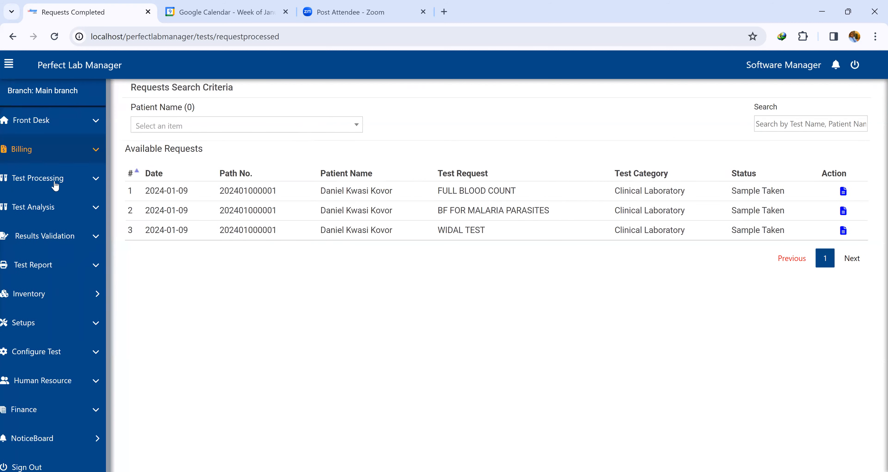
left_click(57, 207)
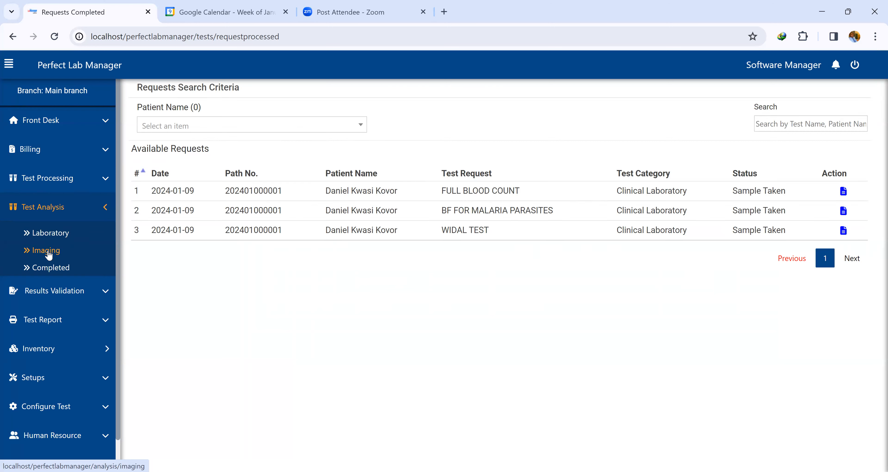
left_click(56, 236)
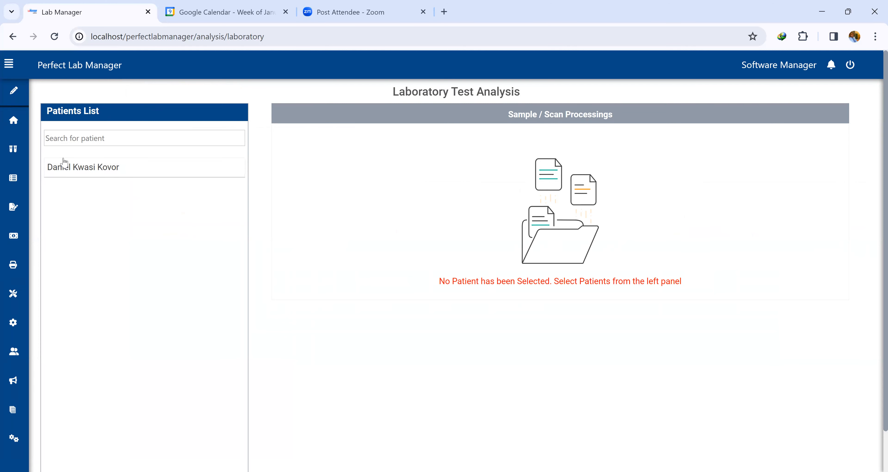
left_click_drag(125, 176, 48, 175)
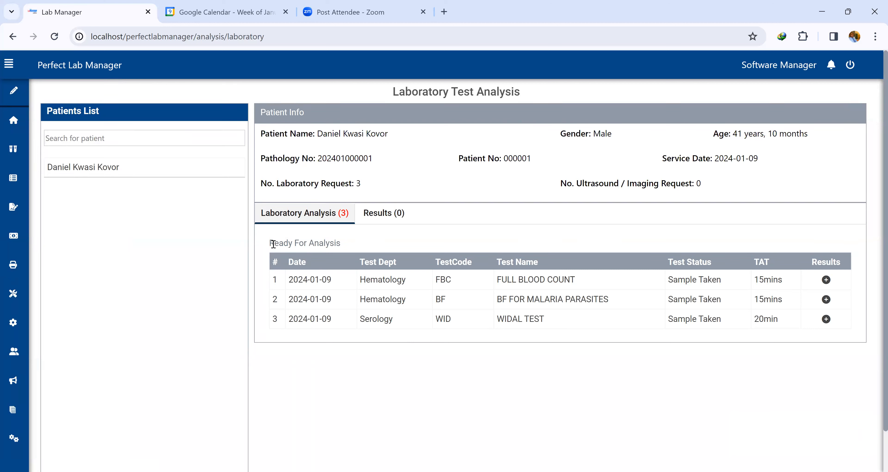
left_click_drag(269, 243, 352, 249)
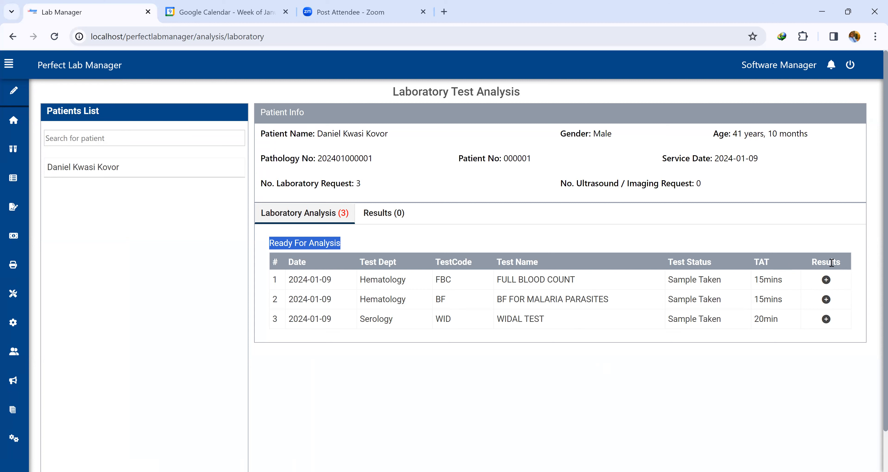
Open the FULL BLOOD COUNT results entry form and enter 12 as the White Blood Cells Count.
left_click(828, 282)
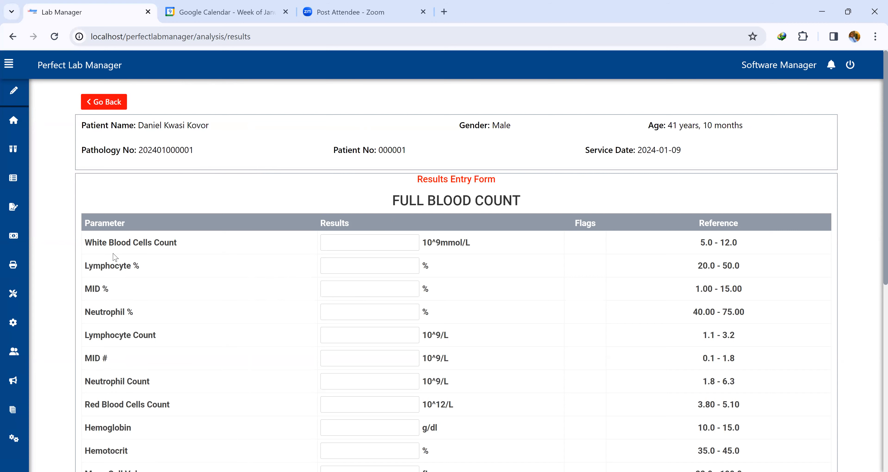
scroll(177, 252, "down", 8)
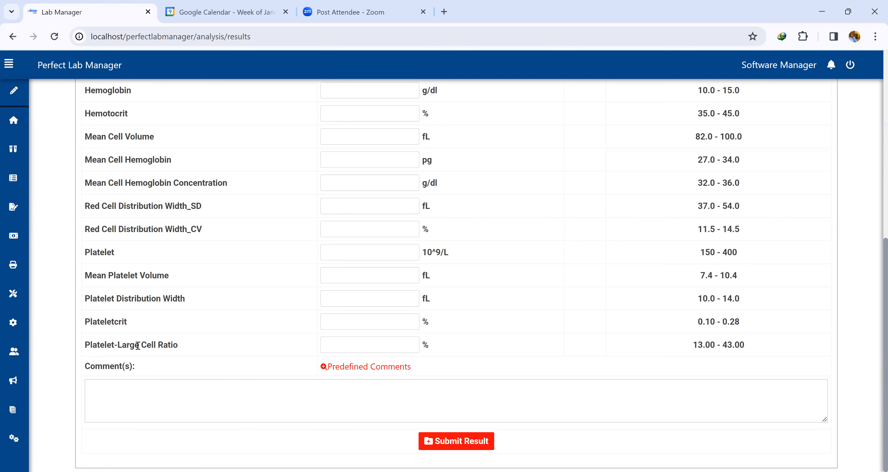
scroll(412, 304, "up", 8)
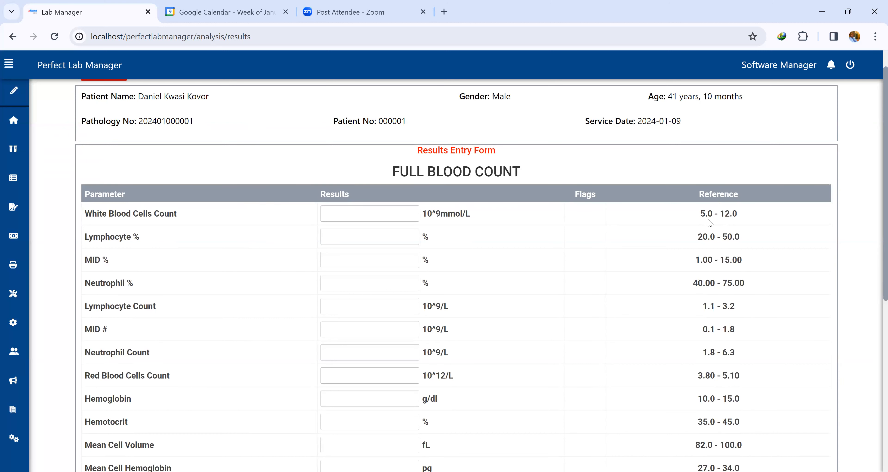
left_click(375, 215)
type("4")
left_click_drag(343, 220, 318, 222)
type("13")
double_click(324, 217)
type("3")
left_click_drag(367, 214, 322, 215)
type("14")
double_click(325, 216)
type("12")
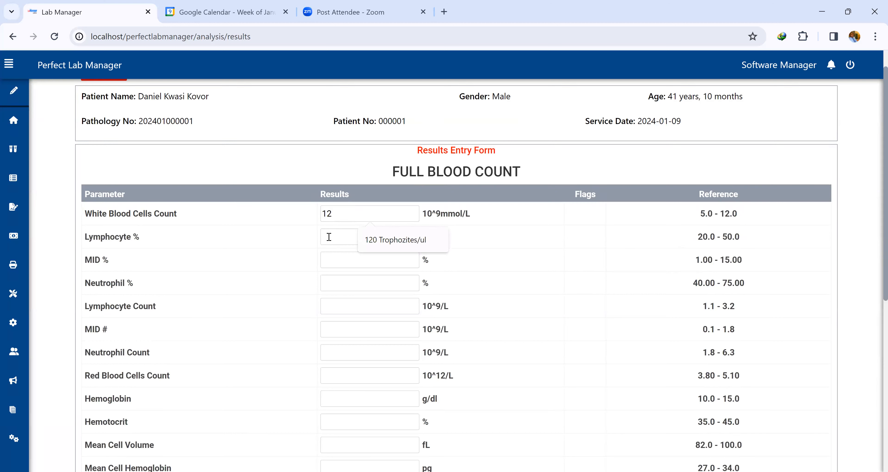
Enter Lymphocyte % 21, MID % 12 and Neutrophil % 45 in the FULL BLOOD COUNT results.
left_click(329, 236)
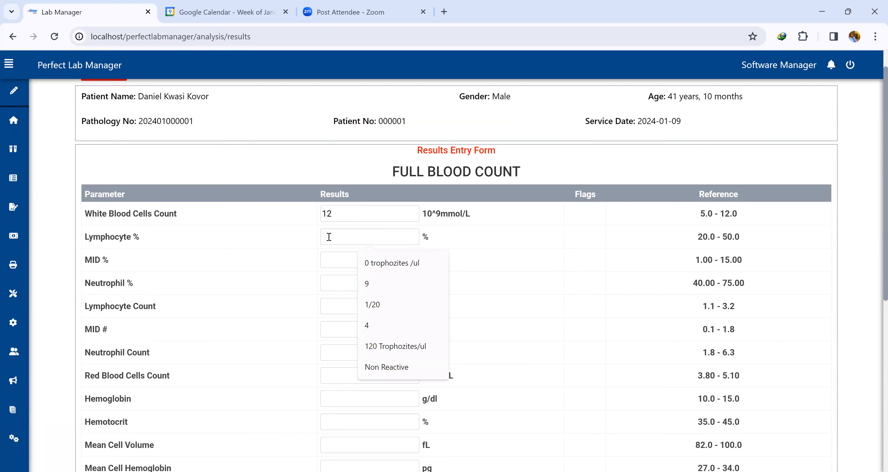
type("21")
left_click(329, 261)
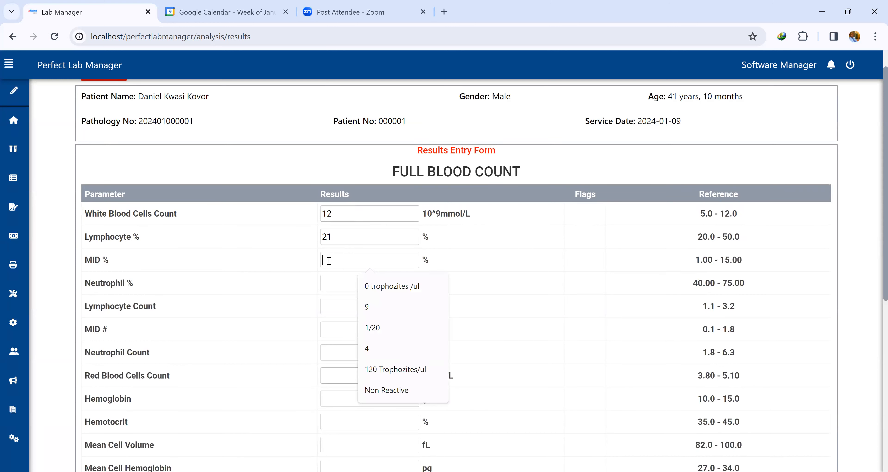
type("12")
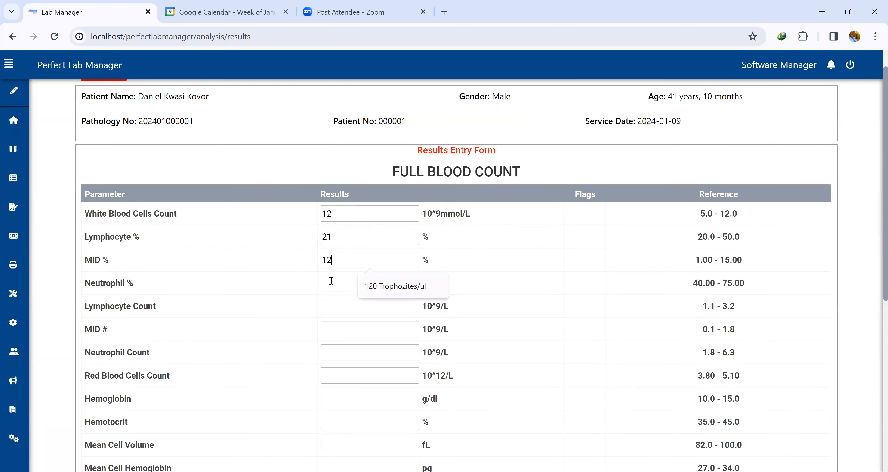
left_click(331, 281)
type("45")
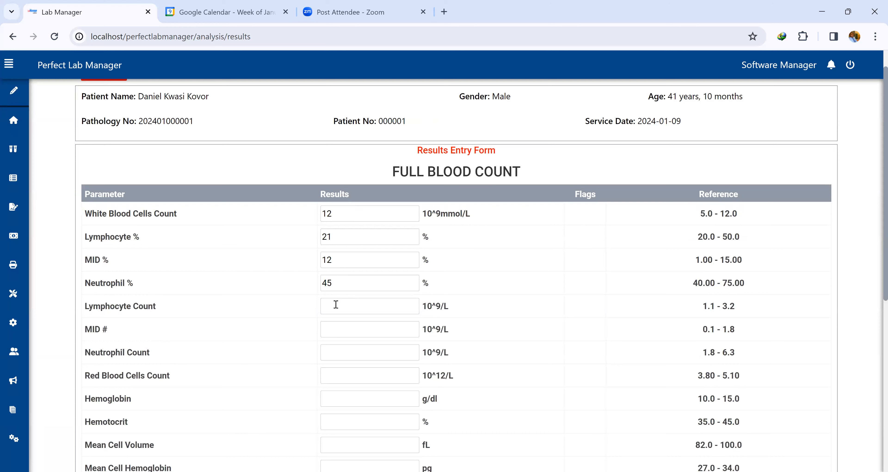
Enter Lymphocyte Count 1.3, MID # 0.2 and Neutrophil Count 1.9 in the FULL BLOOD COUNT results.
left_click(336, 304)
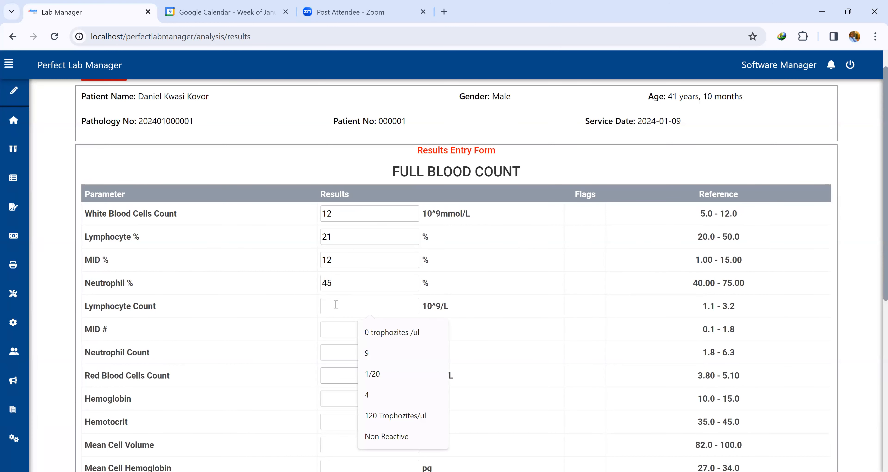
type("1.3")
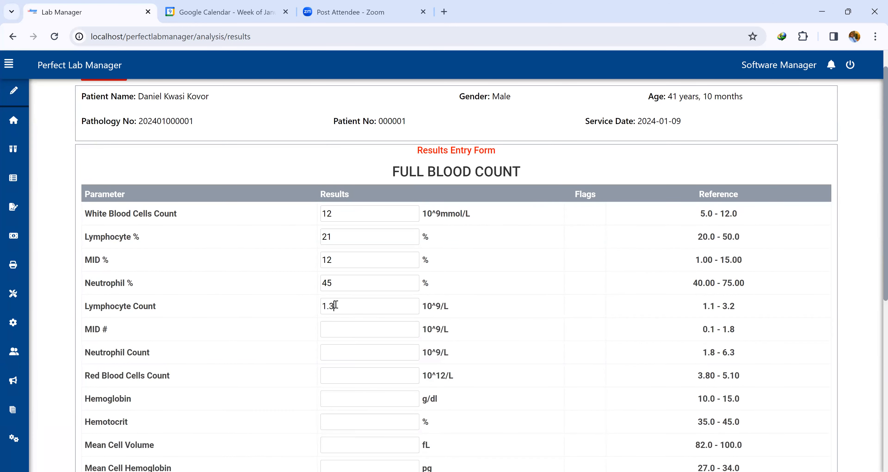
left_click(332, 332)
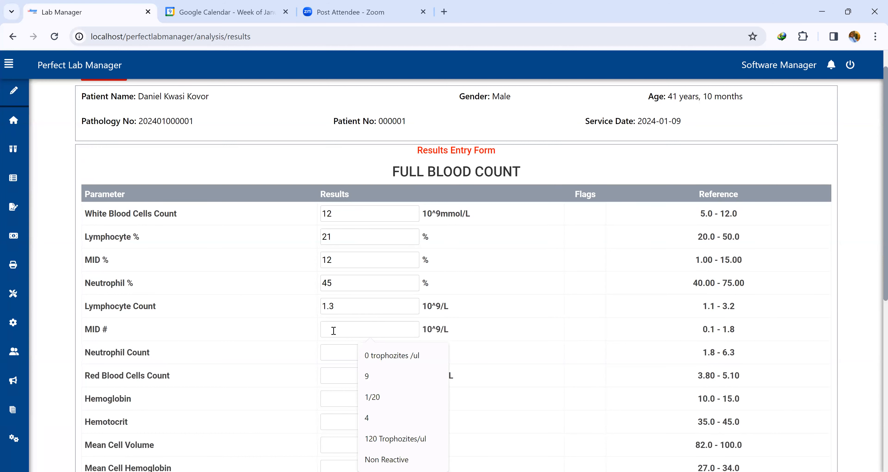
type("0.2")
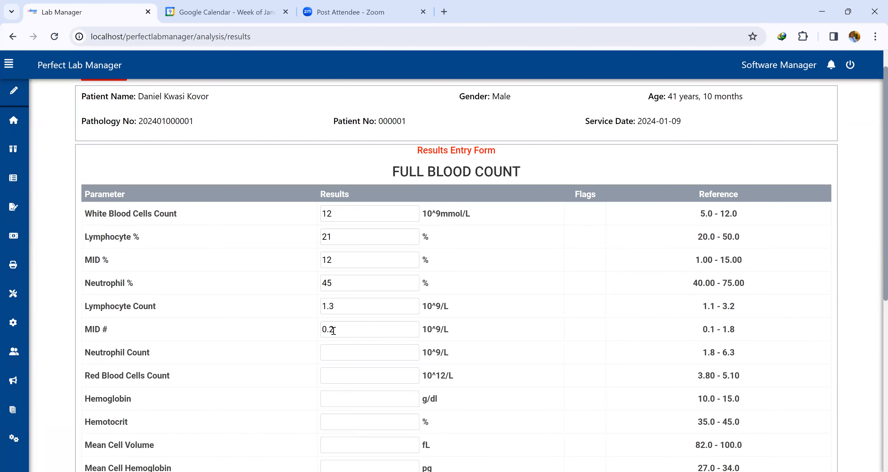
left_click(329, 353)
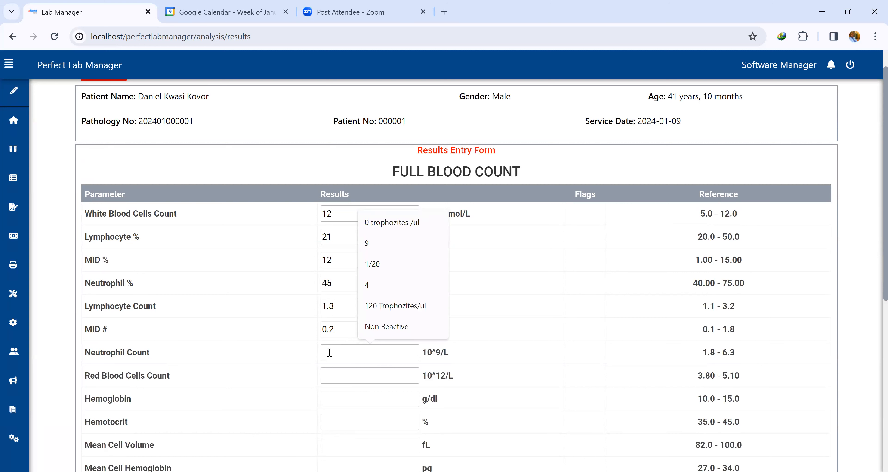
type("1.9")
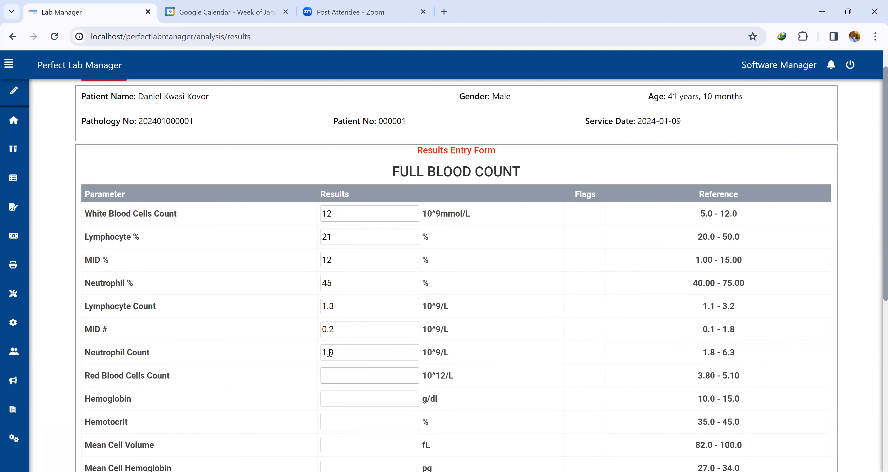
Enter Red Blood Cells Count 4.0 and Hemoglobin 17 in the FULL BLOOD COUNT results.
left_click(333, 376)
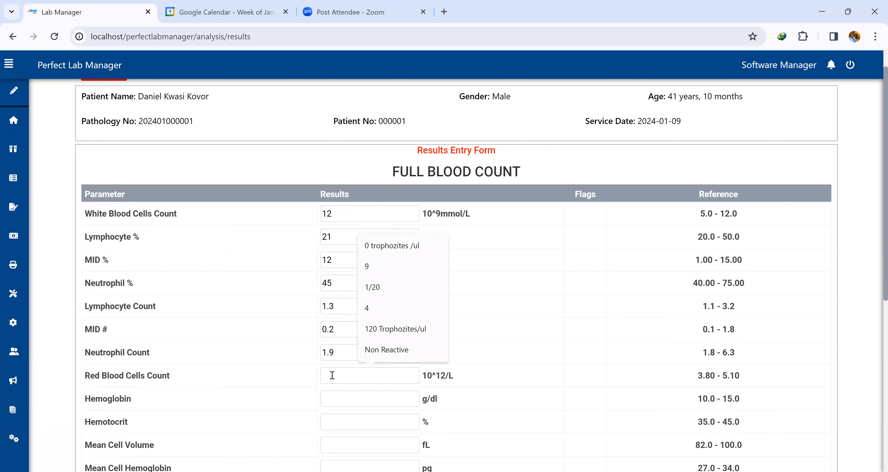
type("4.0")
left_click(337, 400)
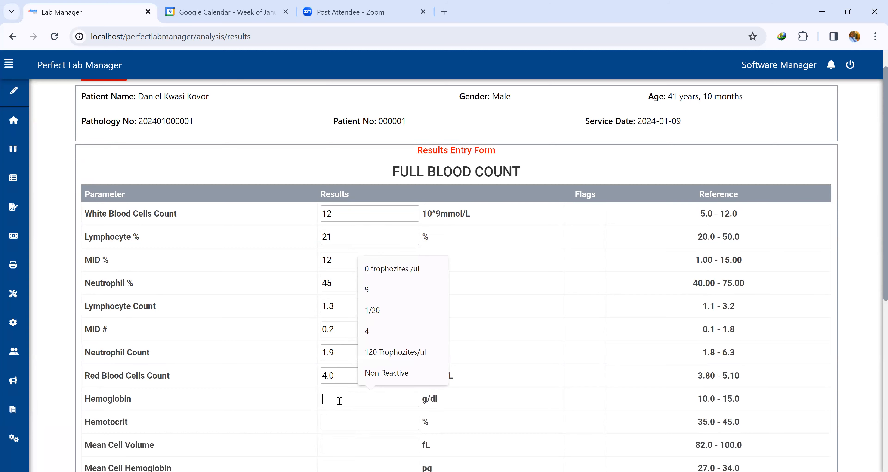
type("17")
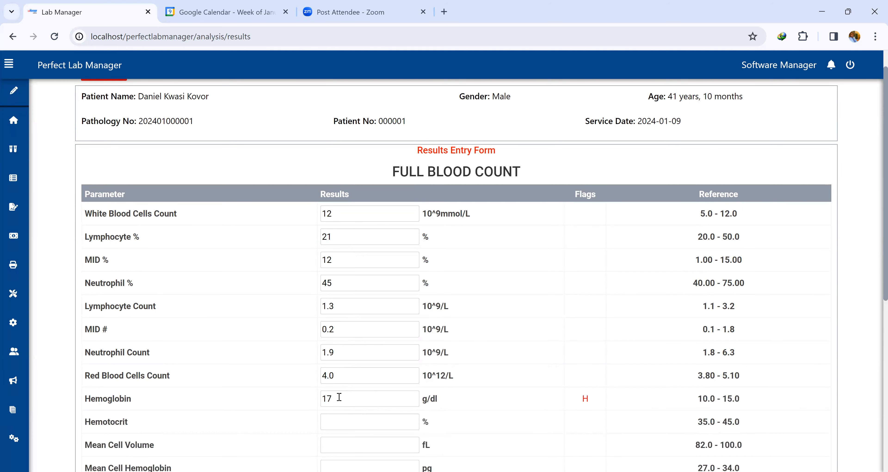
Enter Hemotocrit 47, Mean Cell Volume 92 and Mean Cell Hemoglobin 35 in the FULL BLOOD COUNT results.
scroll(340, 396, "down", 2)
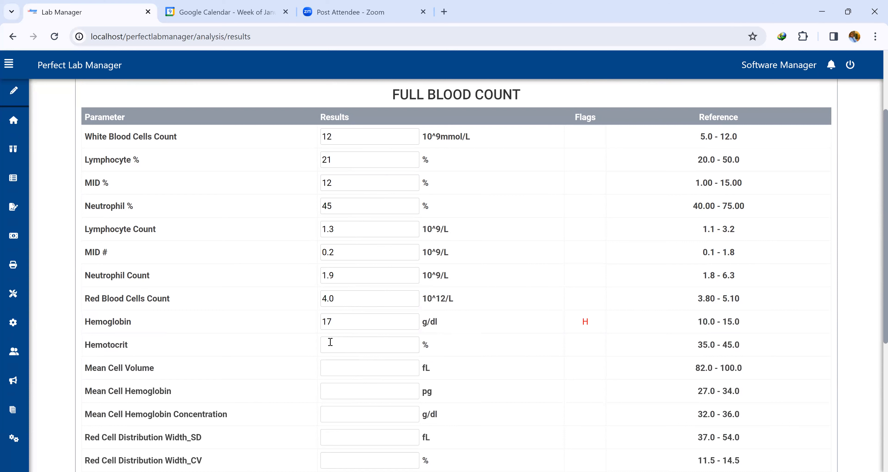
left_click(331, 342)
type("47")
left_click(339, 367)
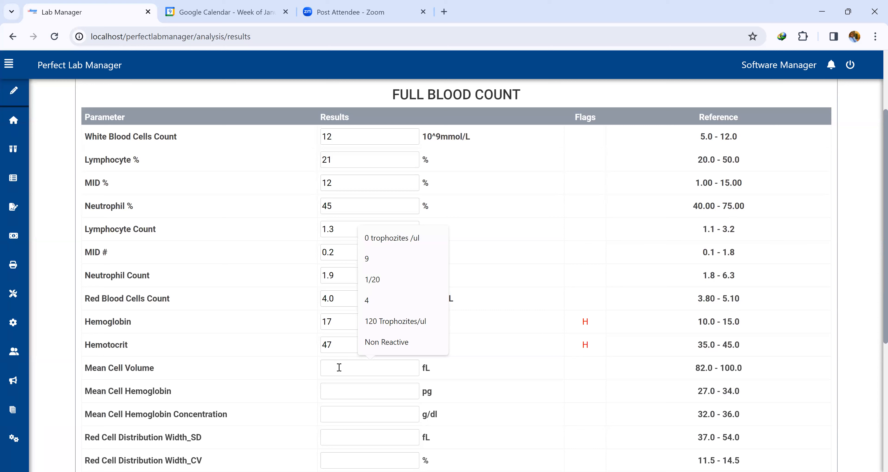
type("92")
type("35")
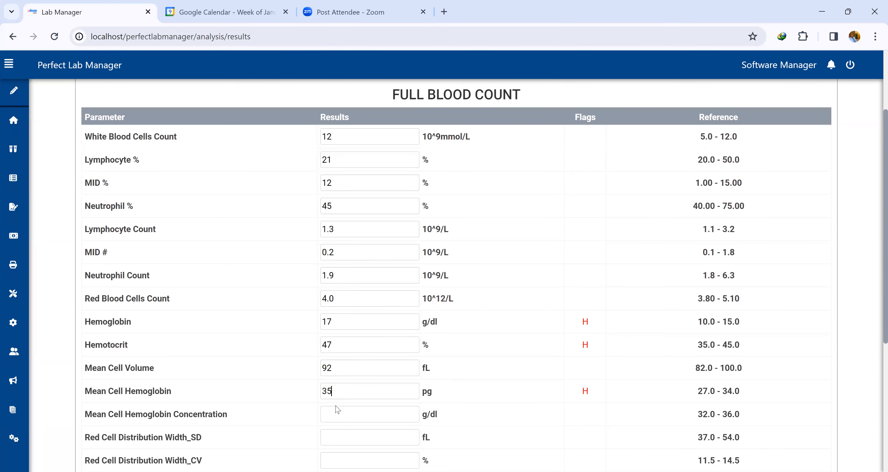
Enter Mean Cell Hemoglobin Concentration 36, Red Cell Distribution Width_SD 53 and Red Cell Distribution Width_CV 12.
left_click(341, 413)
type("36")
left_click(340, 433)
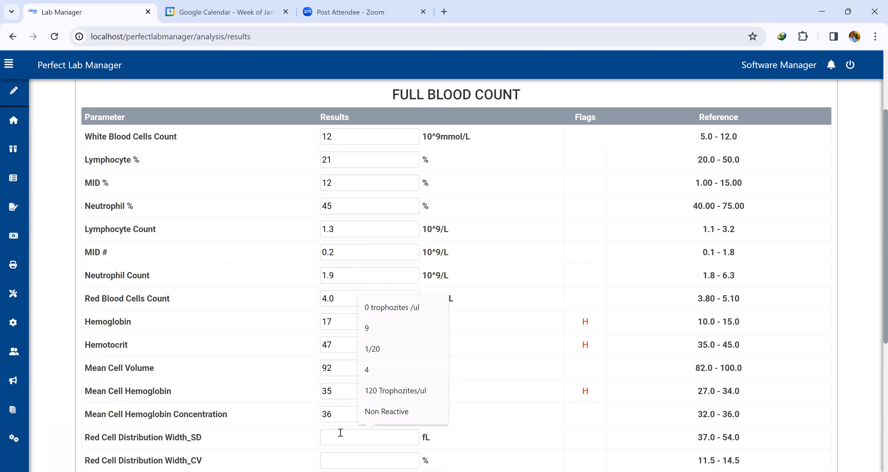
type("55")
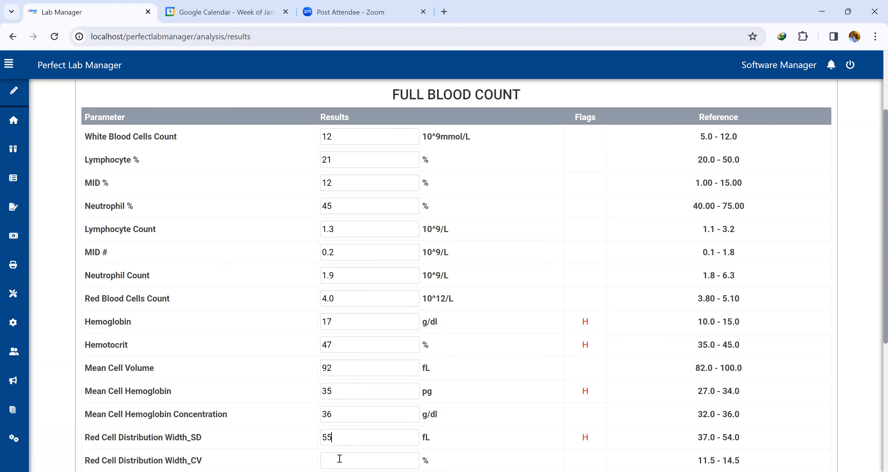
key("BackSpace")
type("3")
left_click(339, 457)
type("12")
Enter Platelet 155 and Mean Platelet Volume 8 in the FULL BLOOD COUNT results.
scroll(349, 432, "down", 2)
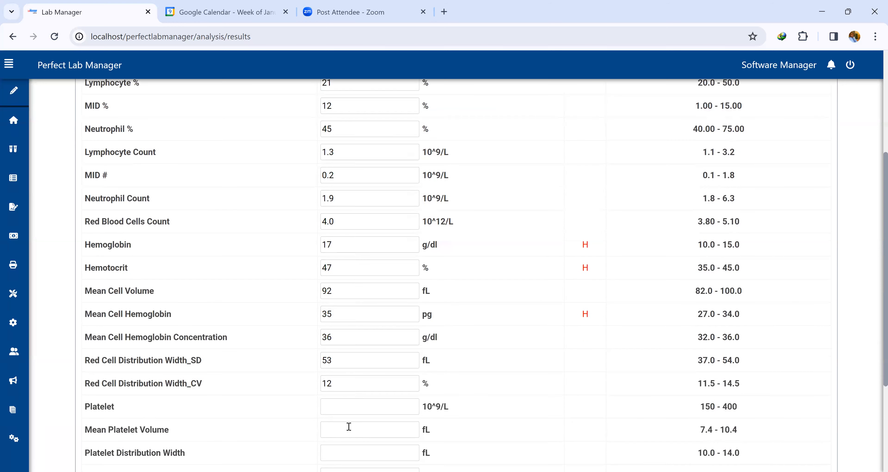
left_click(364, 406)
type("155")
left_click(348, 428)
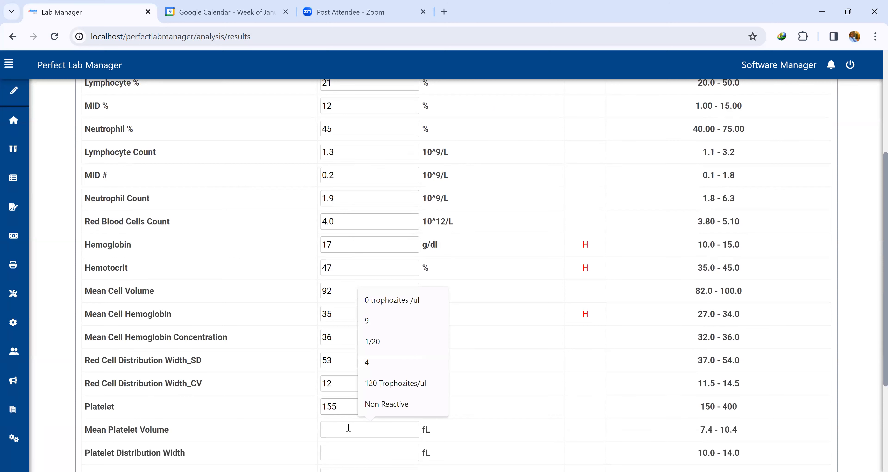
type("8")
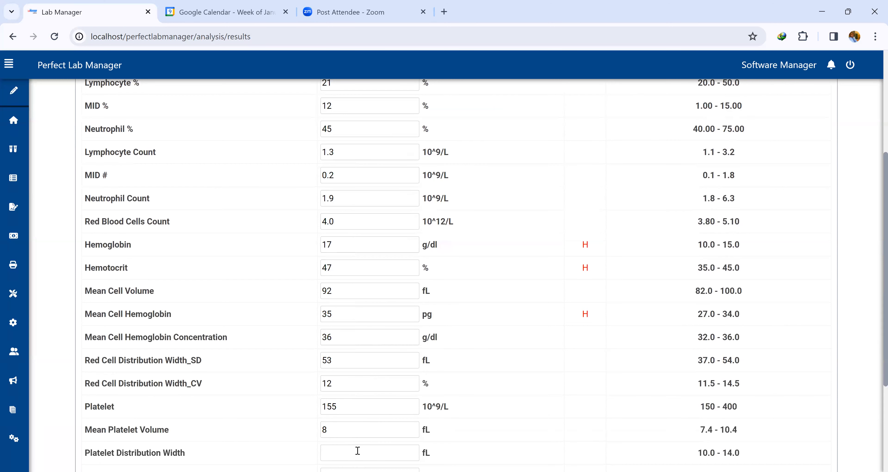
Enter Platelet Distribution Width 11, Plateletcrit 0.12 and Platelet-Large Cell Ratio 14.0.
left_click(358, 451)
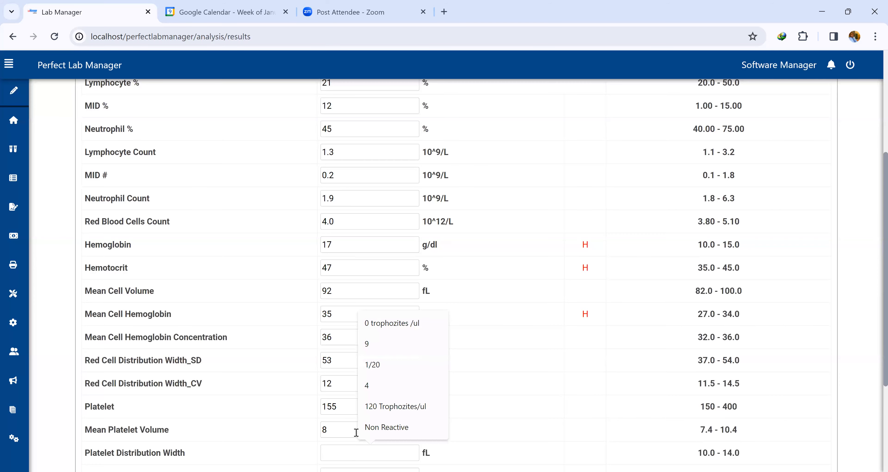
scroll(355, 431, "down", 3)
type("11")
left_click(347, 321)
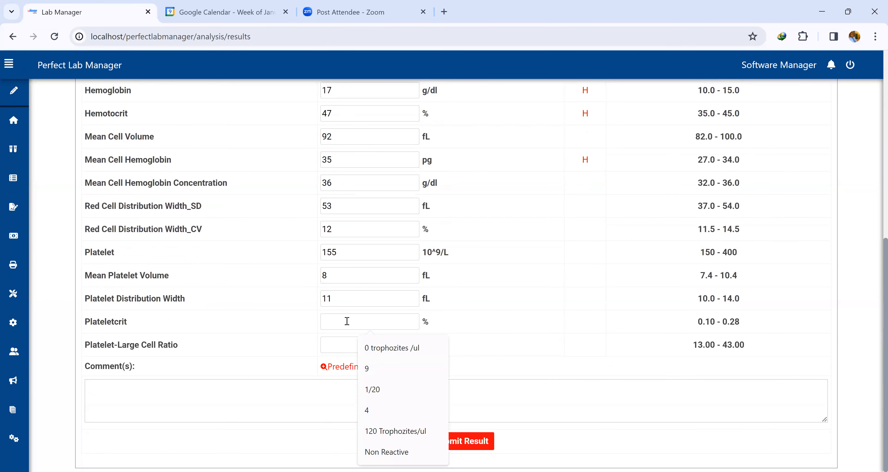
type("0.12")
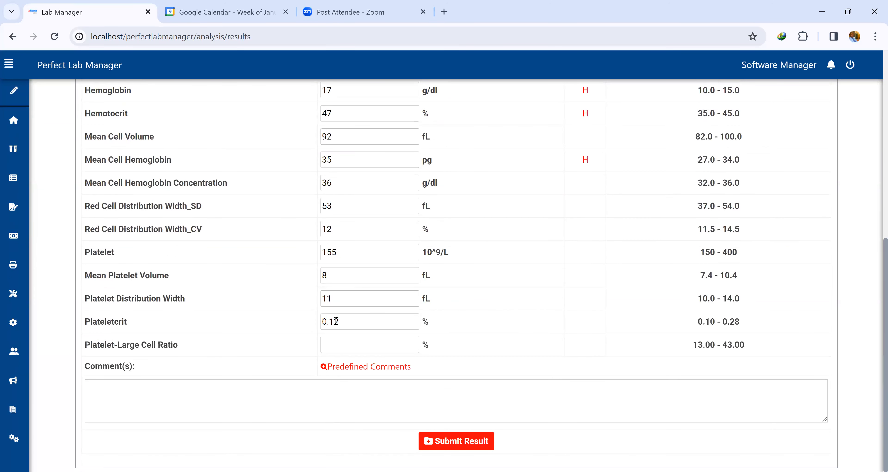
left_click(347, 349)
type("14.0")
Add the Polycythaemia predefined comment to the results.
scroll(371, 238, "up", 6)
scroll(373, 237, "up", 2)
scroll(426, 236, "down", 2)
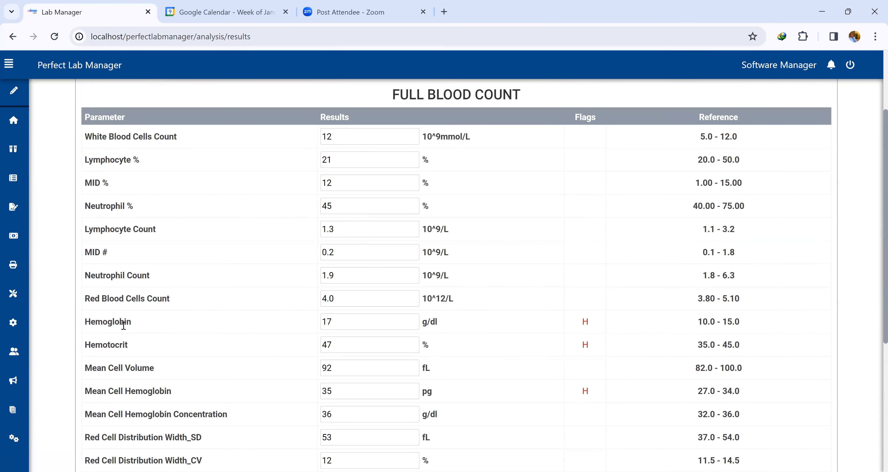
scroll(274, 331, "down", 2)
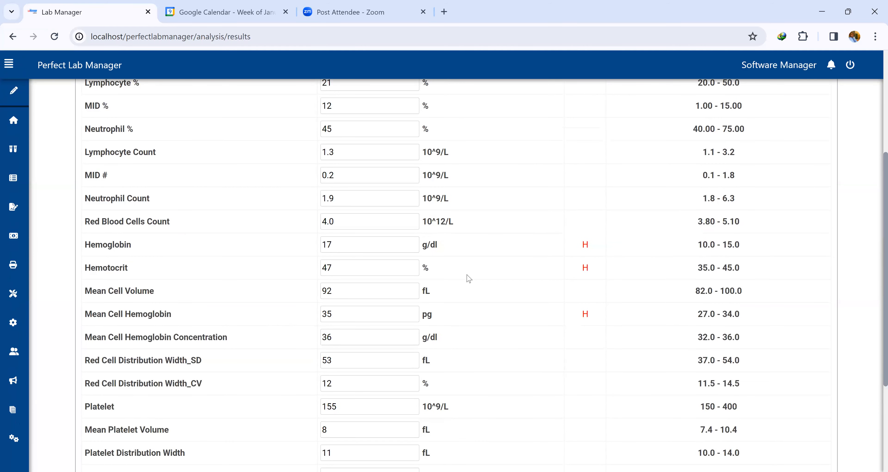
scroll(468, 278, "down", 4)
left_click(352, 368)
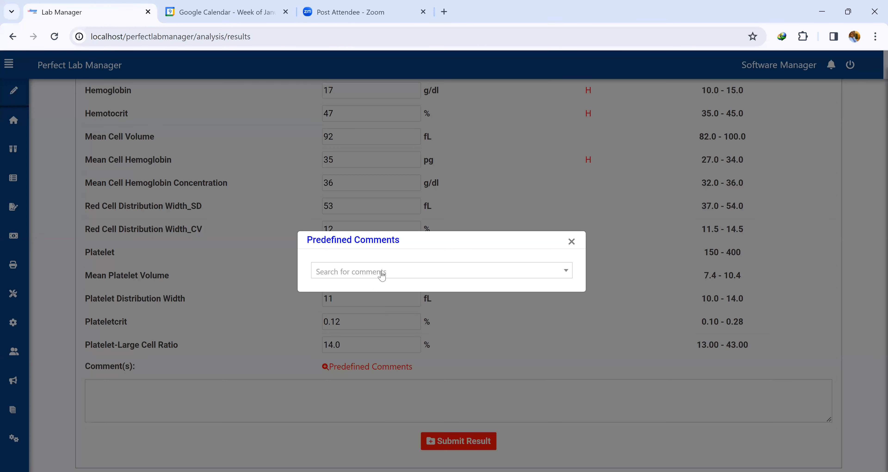
left_click(381, 272)
type("poly")
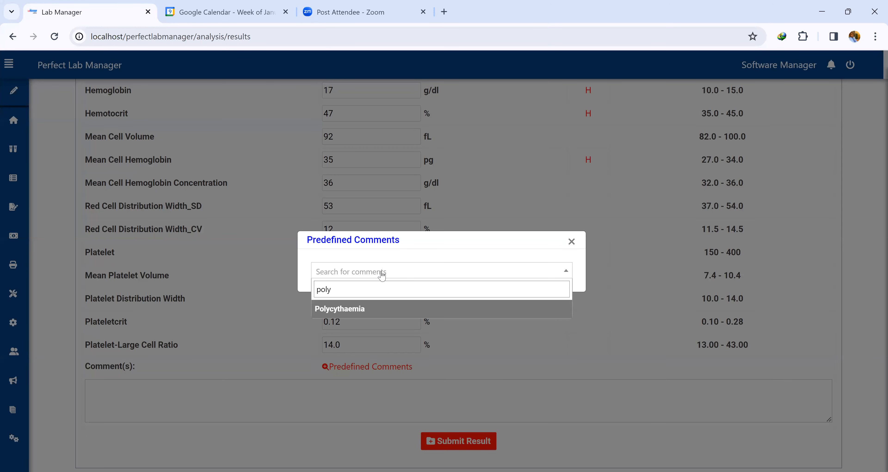
left_click(376, 309)
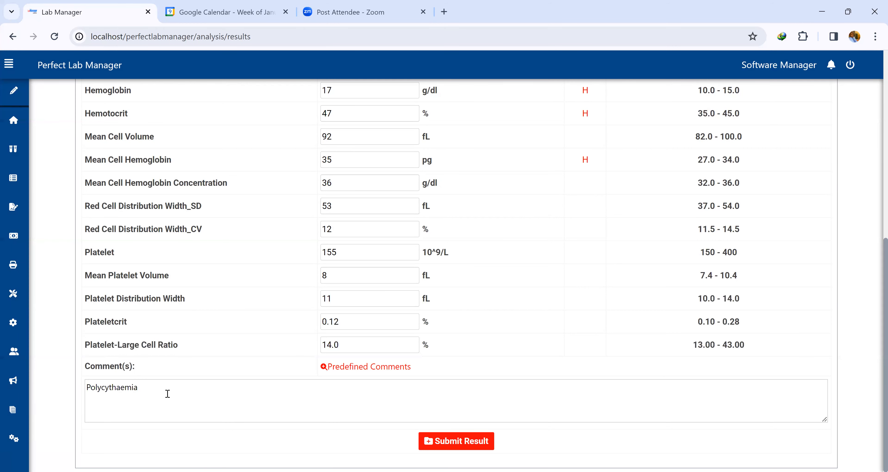
Replace the comment with a custom note that the high HGB level suggests polycythaemia, then clear the comment box.
left_click_drag(167, 394, 87, 393)
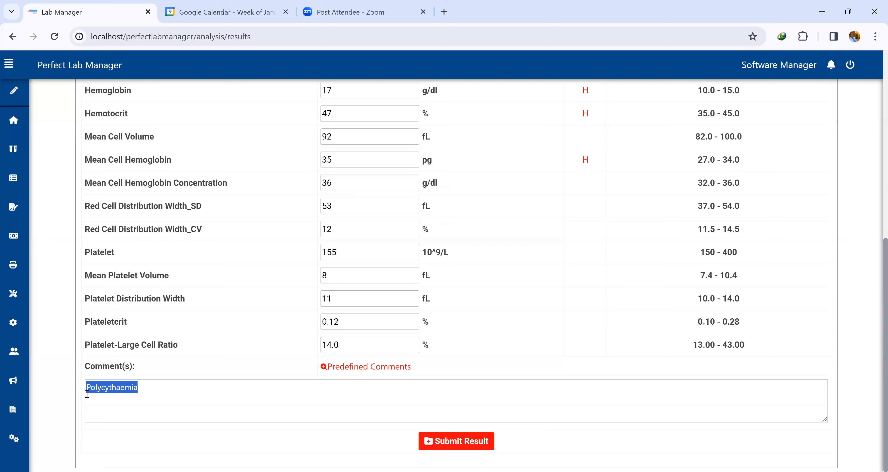
type("H")
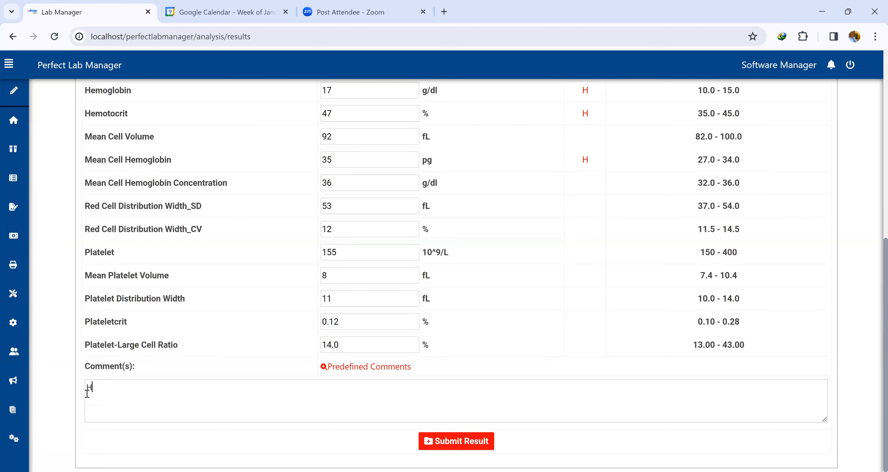
type("igh HGB level suh")
key("BackSpace")
type("ggesti")
type("ve ")
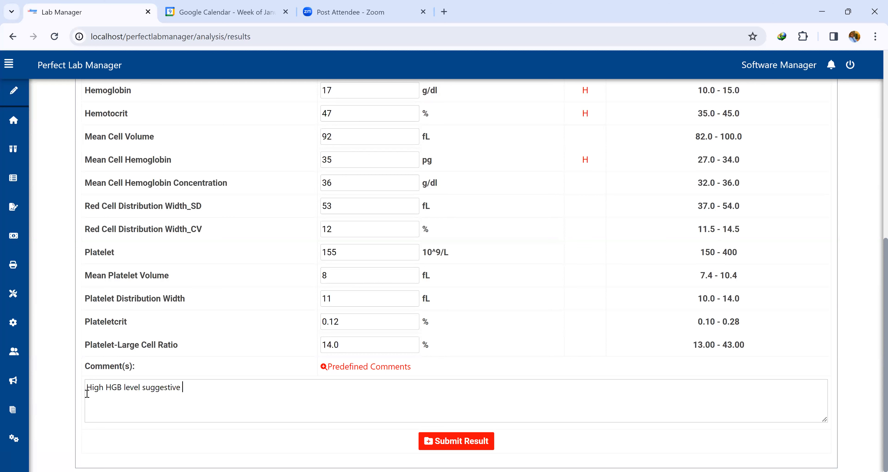
type("of Polycethemia")
key("ctrl+a")
key("BackSpace")
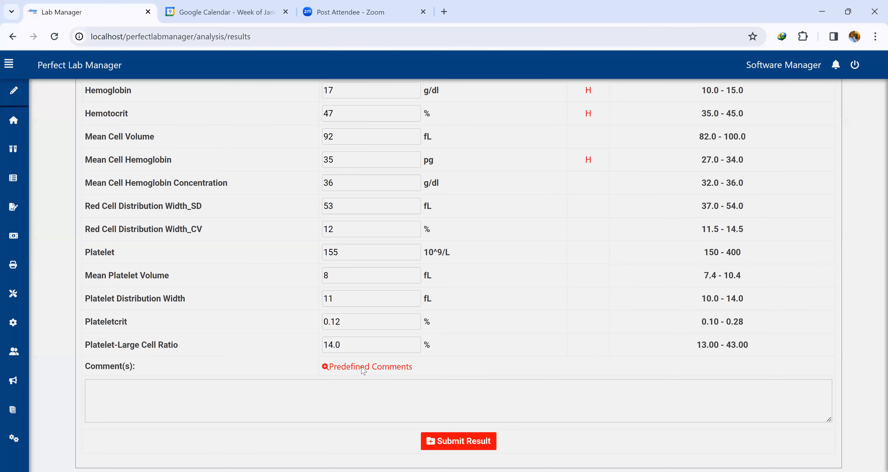
Insert the Anaemia predefined comment into the comment box.
left_click(362, 368)
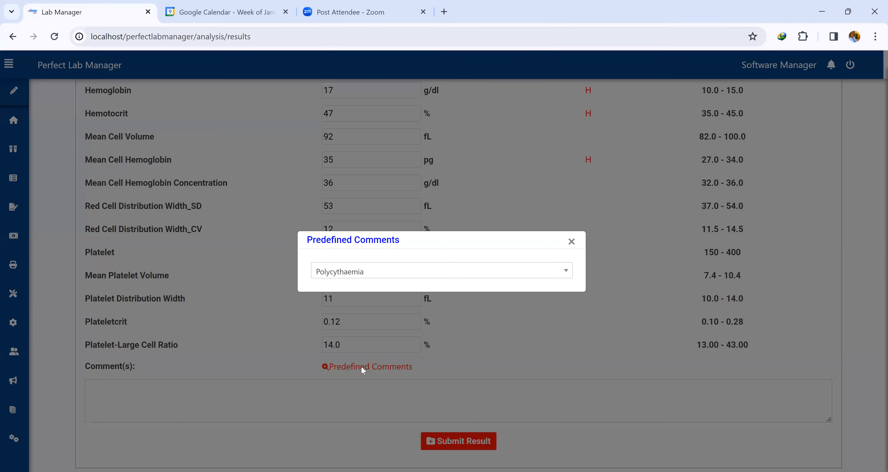
left_click(472, 270)
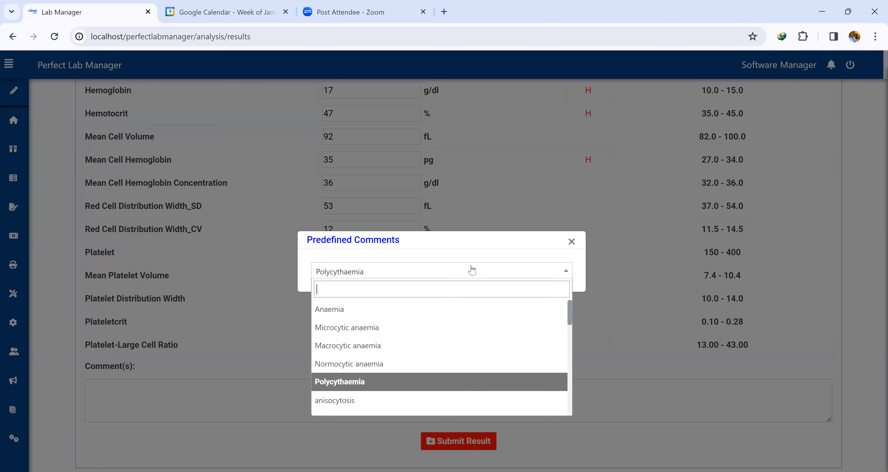
left_click(435, 377)
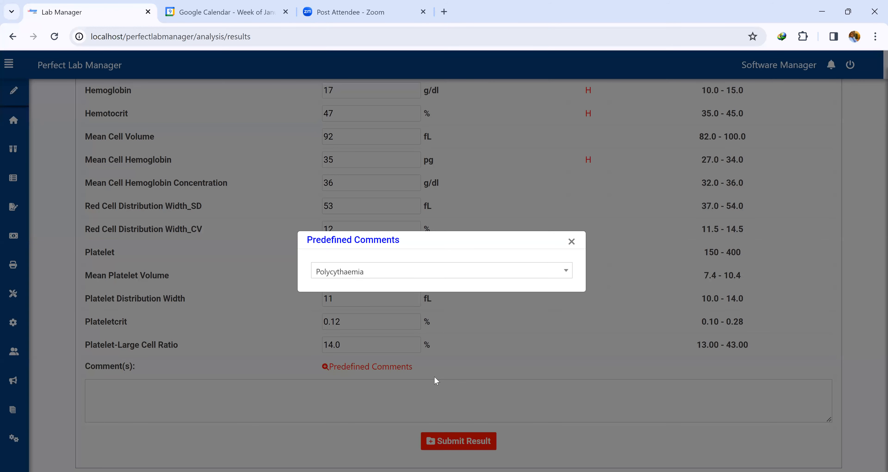
left_click(436, 275)
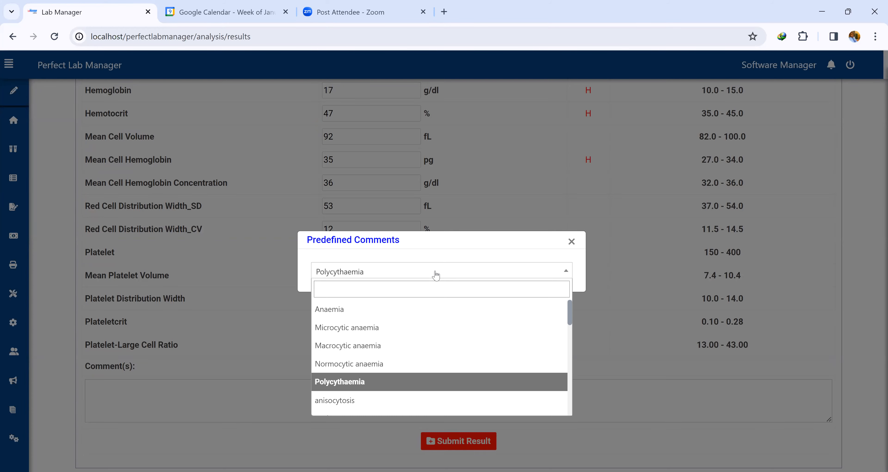
left_click(414, 311)
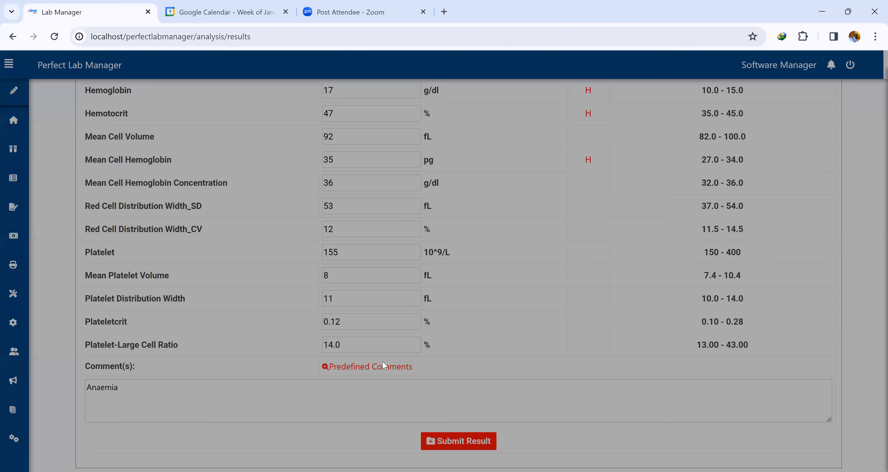
Add the Polycythaemia predefined comment and delete the Anaemia text so only Polycythaemia remains.
left_click(382, 366)
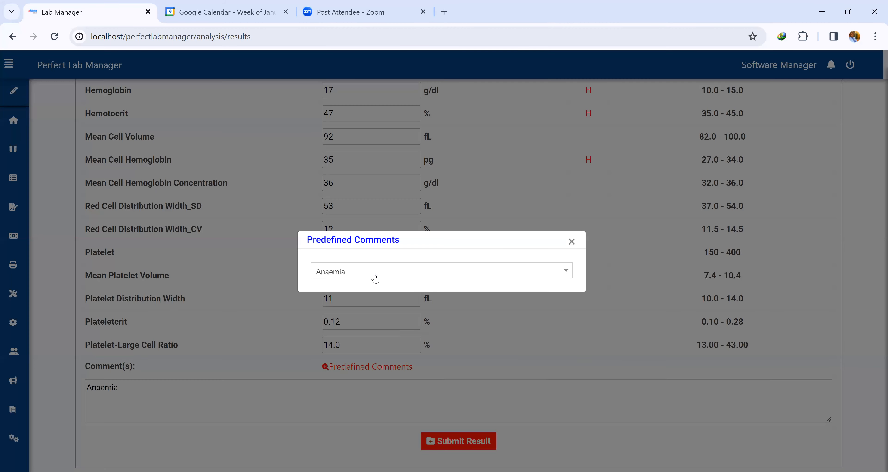
left_click(375, 278)
type("pol")
left_click(386, 309)
left_click(120, 389)
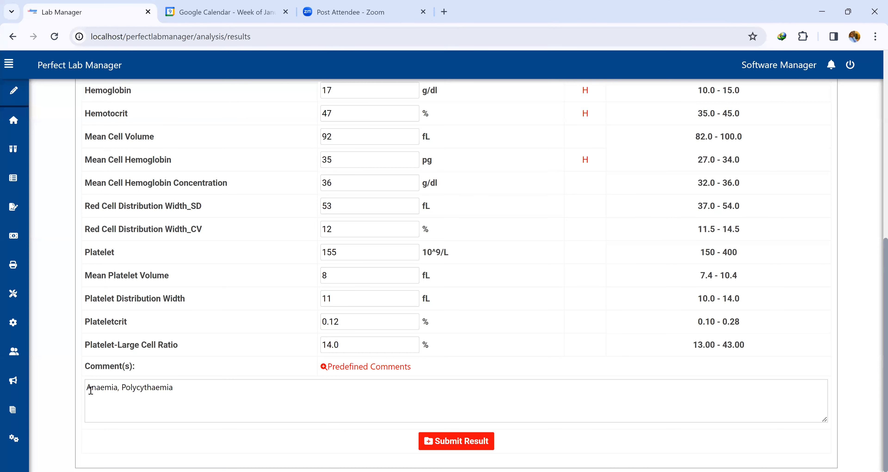
key("shift+Home")
key("BackSpace")
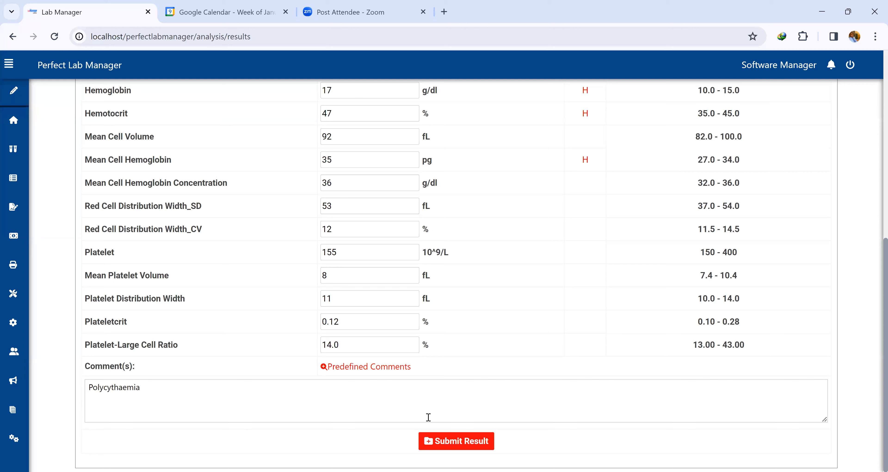
Submit the FULL BLOOD COUNT results and review the result preview report.
left_click(470, 435)
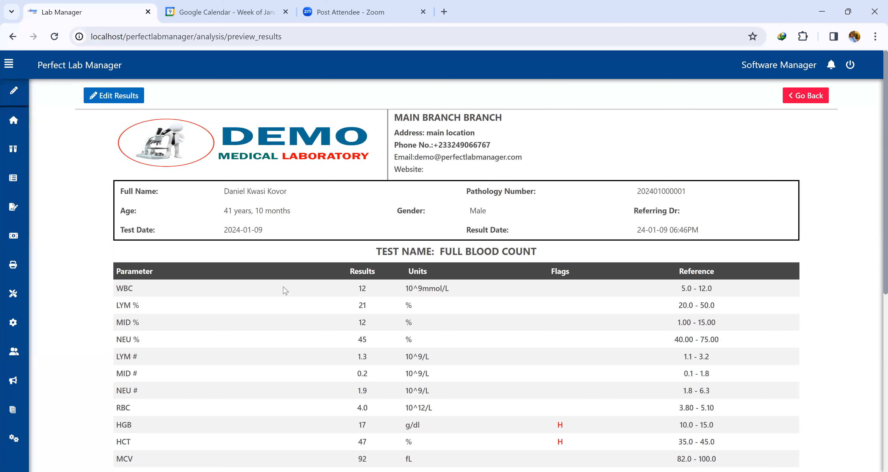
scroll(285, 293, "down", 7)
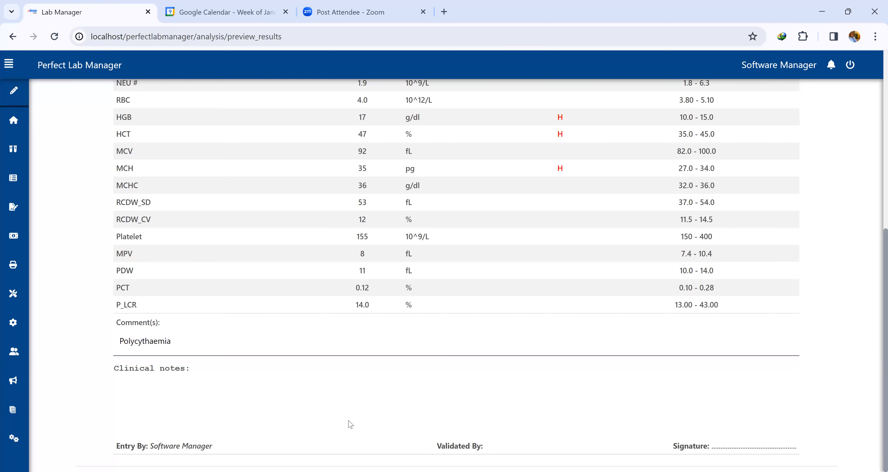
scroll(351, 386, "up", 7)
scroll(347, 340, "up", 2)
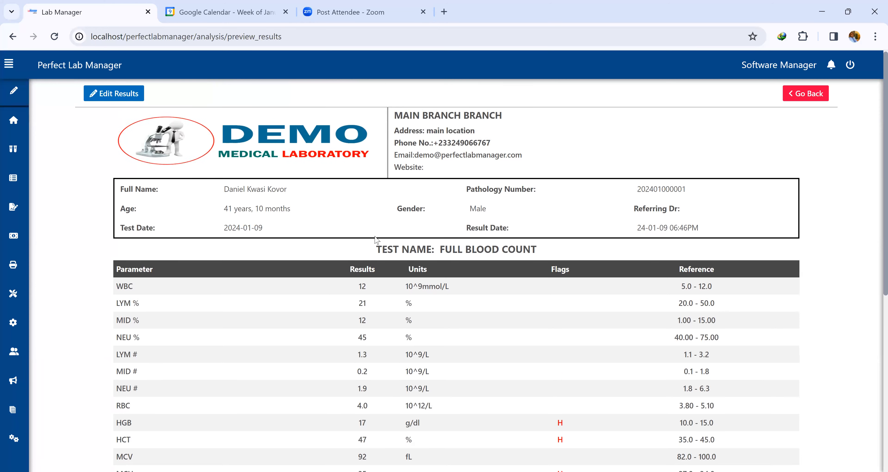
scroll(359, 247, "down", 4)
scroll(228, 136, "up", 4)
Edit the FULL BLOOD COUNT results, changing the White Blood Cells Count to 13, and resubmit them.
left_click(126, 95)
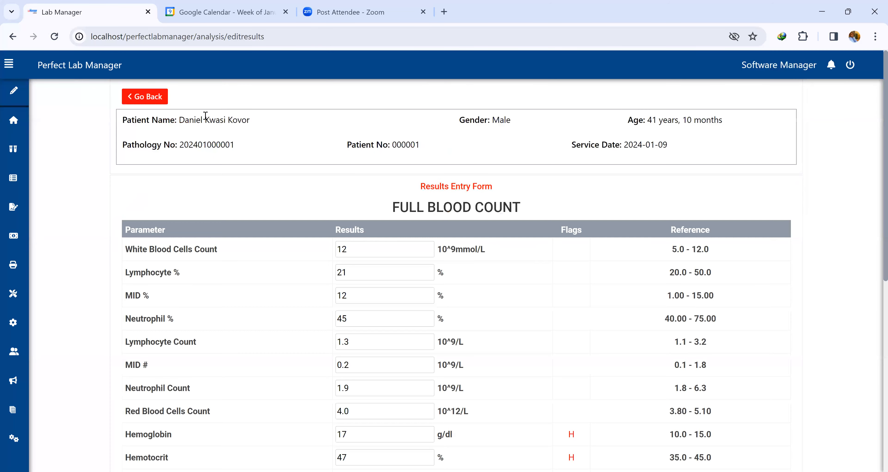
scroll(347, 185, "down", 2)
double_click(353, 177)
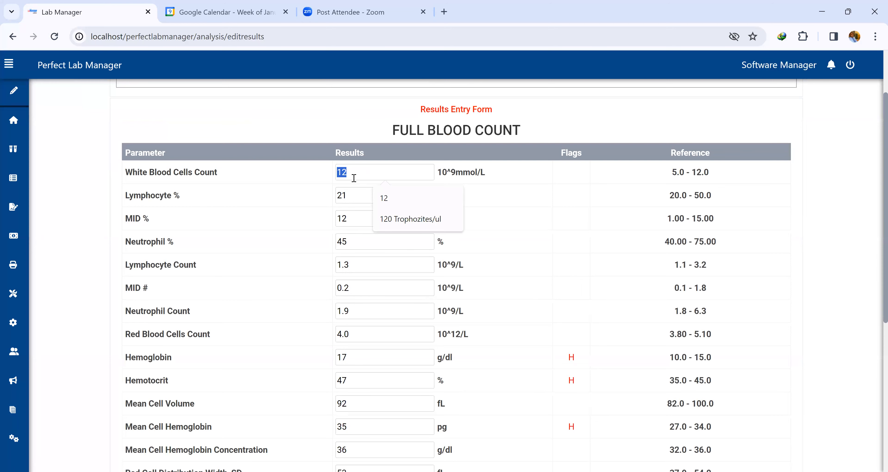
type("13")
scroll(410, 297, "down", 7)
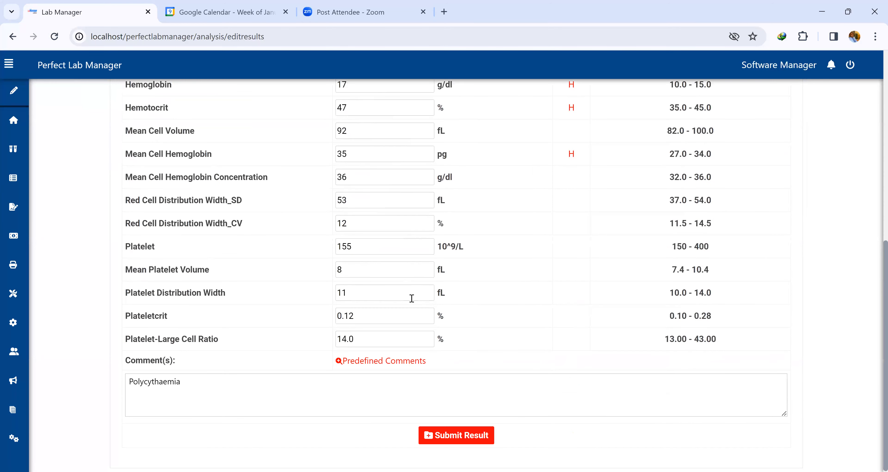
left_click(468, 444)
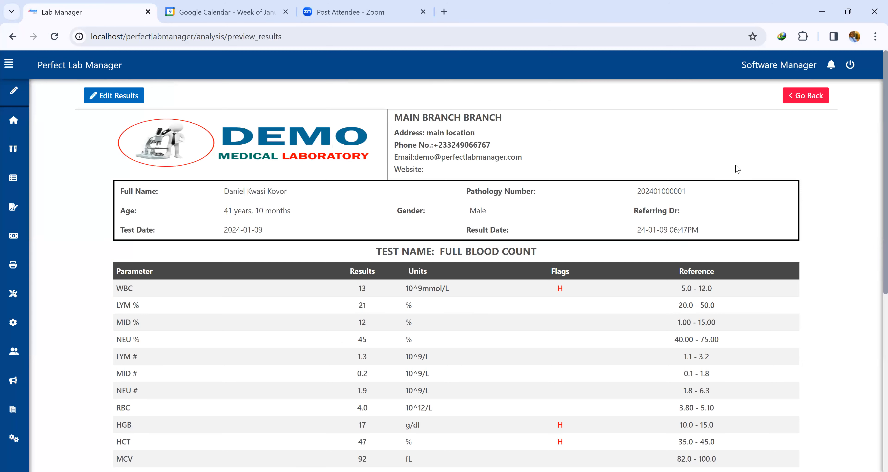
Open the BF FOR MALARIA PARASITES result entry form and enter 120 for the Thin Blood Film.
left_click(801, 98)
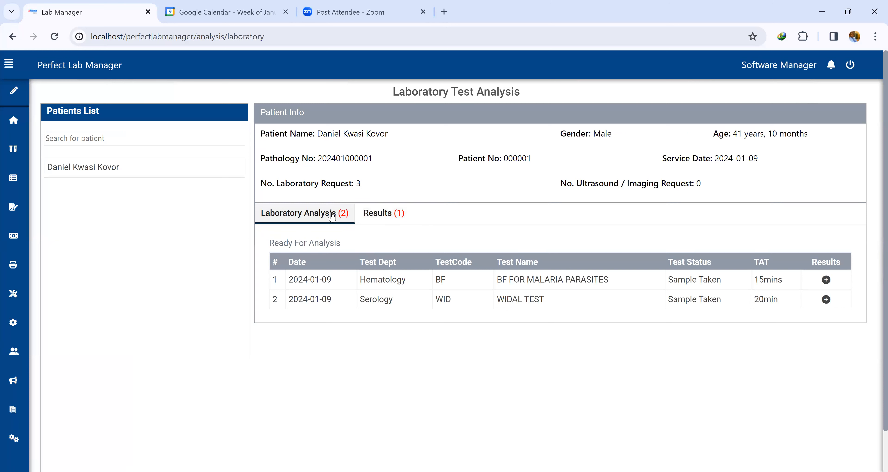
left_click(826, 279)
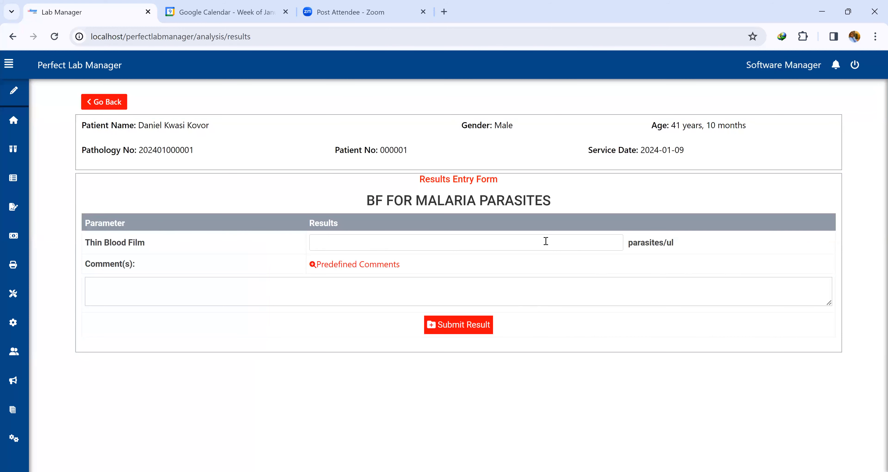
left_click(432, 241)
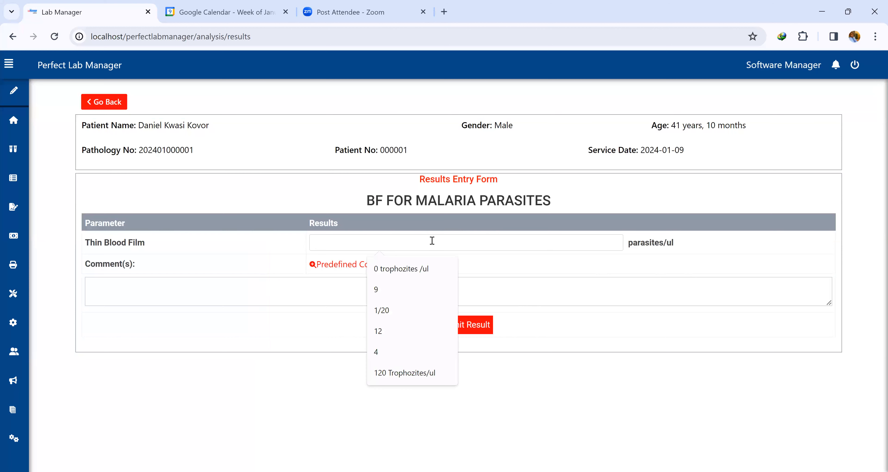
type("120")
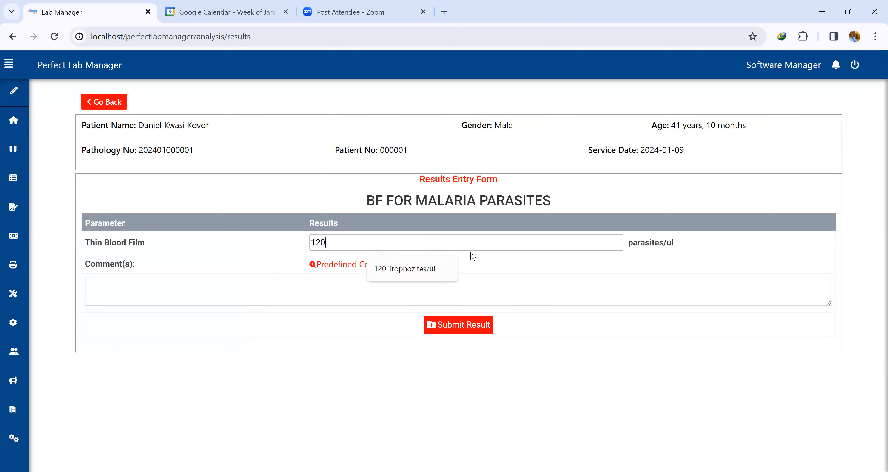
left_click(494, 263)
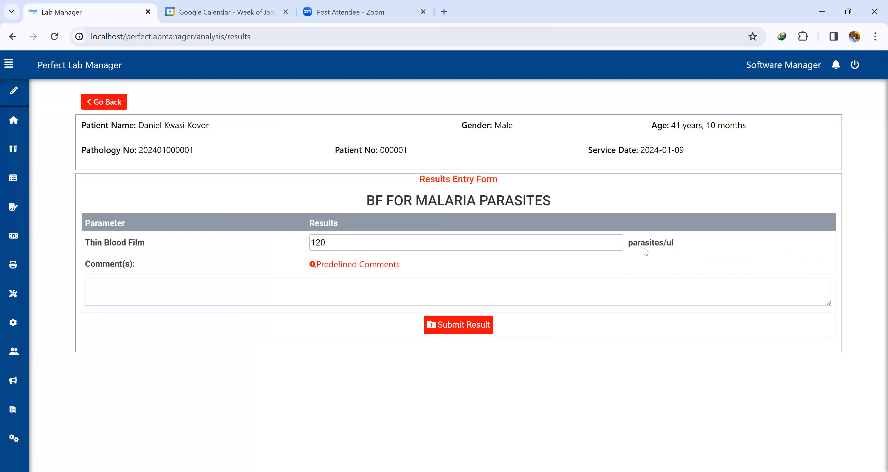
Search the predefined comments for malaria, insert Malaria Parasites Seen, and submit the result.
left_click(349, 265)
left_click(349, 274)
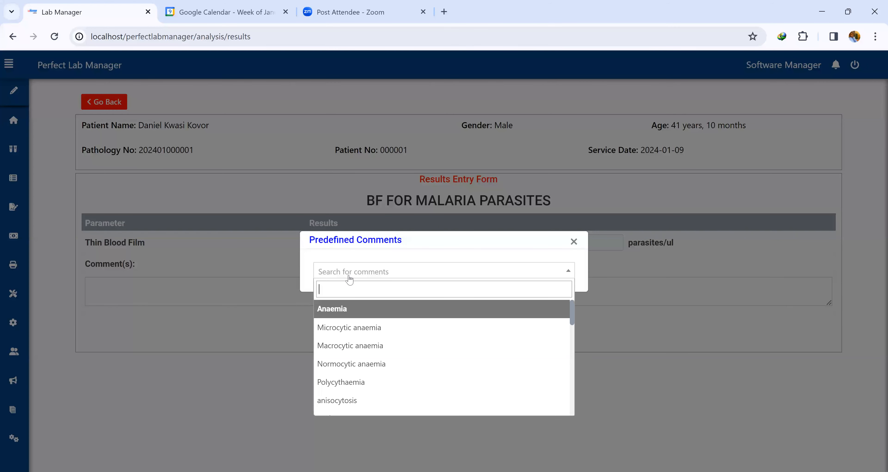
type("mal")
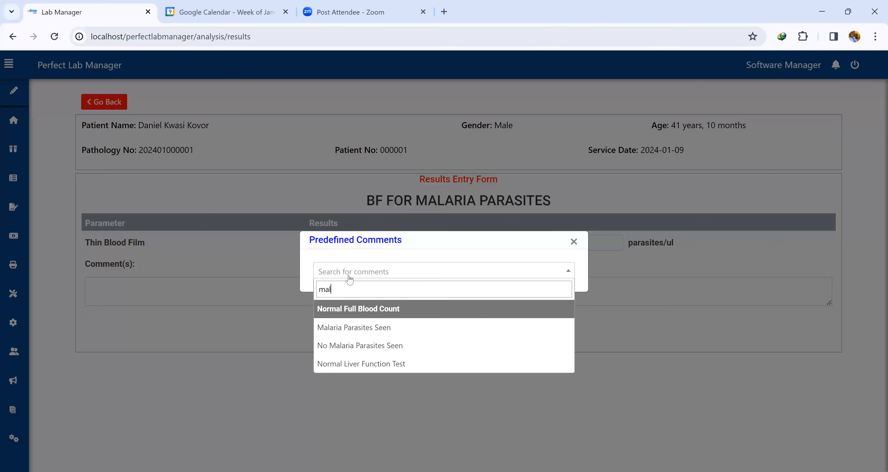
left_click(376, 330)
left_click(456, 329)
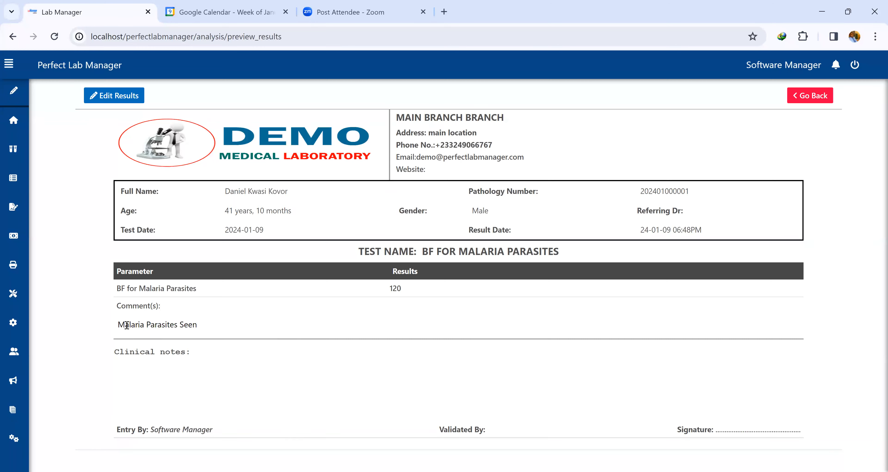
Leave the malaria result preview and open the WIDAL TEST result entry form.
left_click_drag(127, 325, 203, 328)
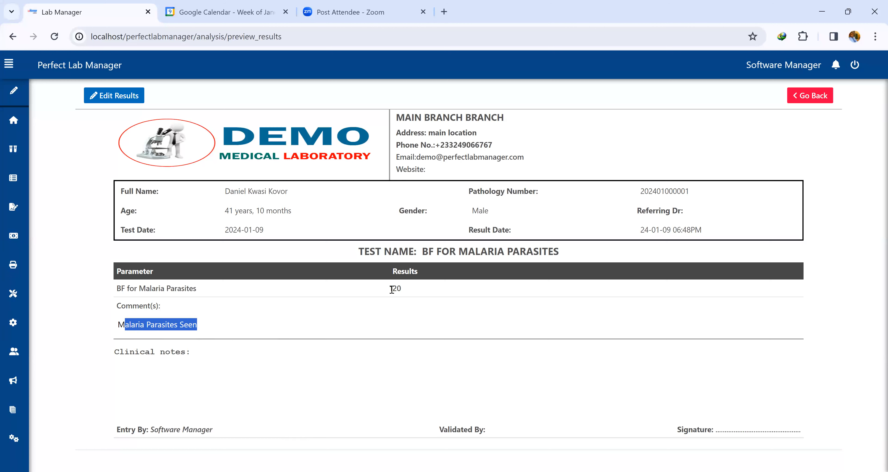
left_click(113, 99)
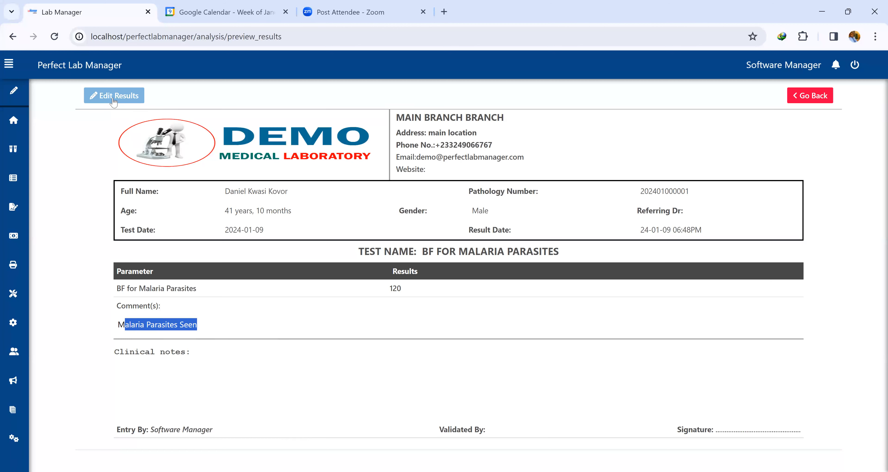
left_click(815, 101)
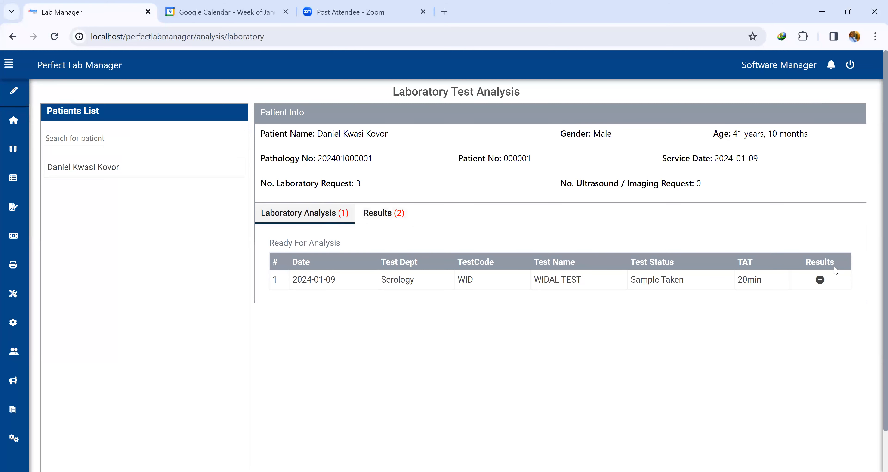
left_click(820, 279)
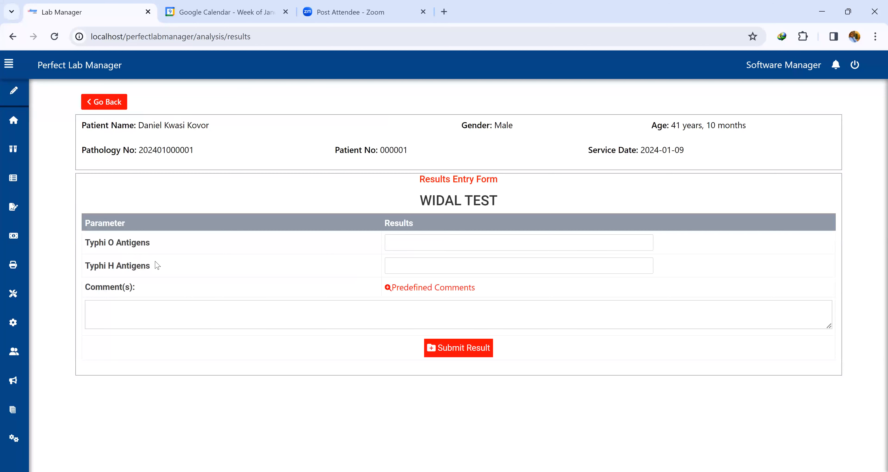
Enter 1:80 for Typhi O Antigens and 1:120 for Typhi H Antigens.
left_click(412, 245)
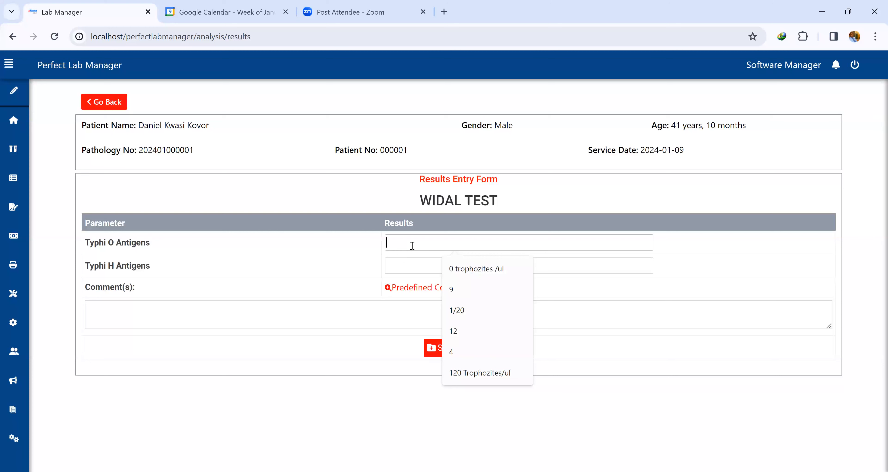
type("1:")
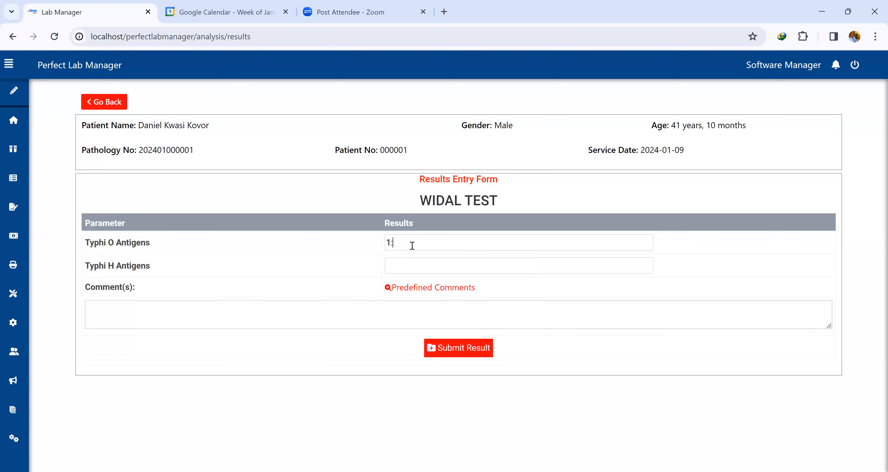
type("80")
left_click(413, 259)
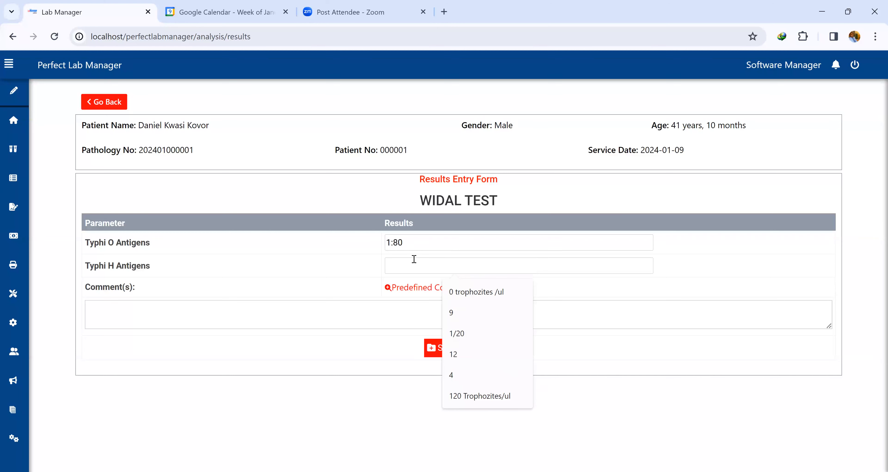
type("1:120")
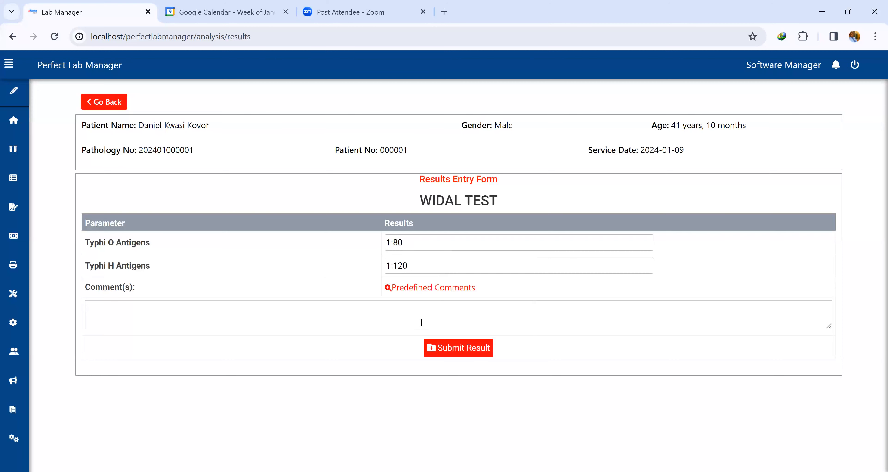
Search the predefined comments for typhoid and Widal entries, then close the comment picker.
left_click(425, 287)
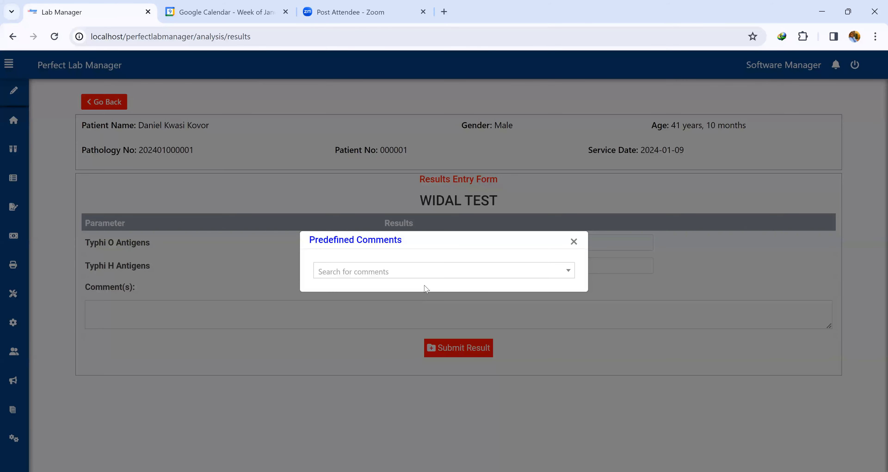
left_click(428, 278)
type("typ")
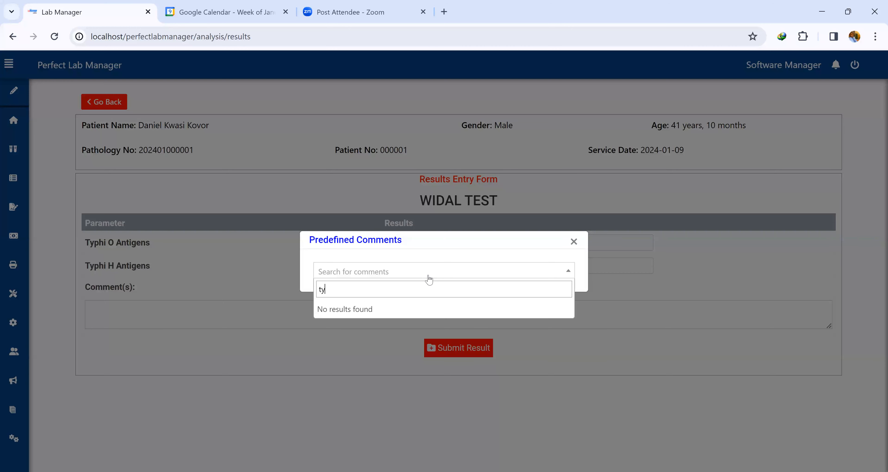
key("BackSpace")
key("BackSpace")
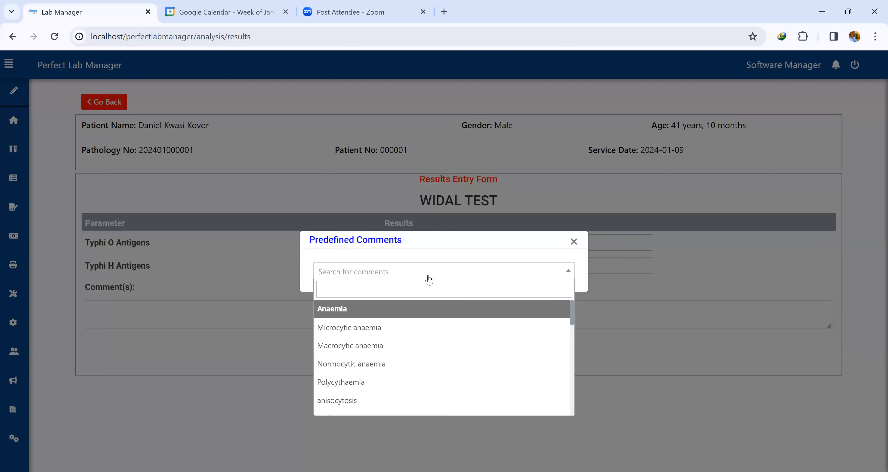
type("widal")
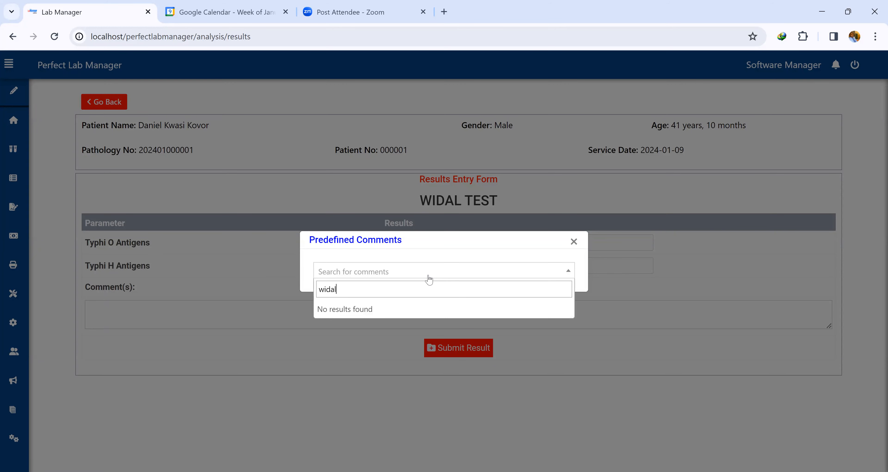
key("BackSpace")
key("BackSpace")
key("BackSpace")
key("BackSpace")
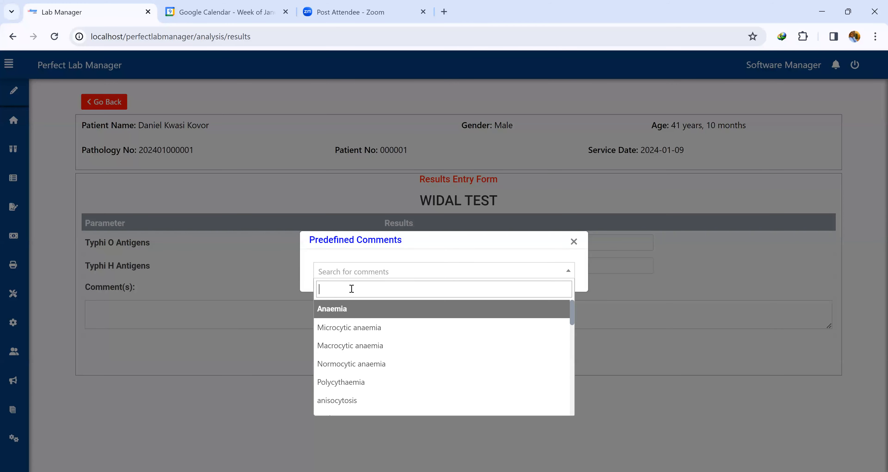
left_click(182, 316)
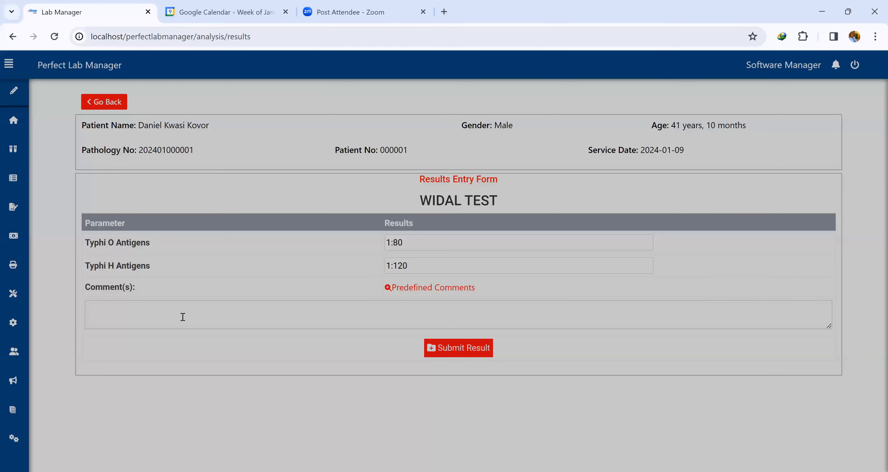
Write the comment 'higher titre values suggestive of Salmonella Infections' and submit the WIDAL TEST results.
type("high")
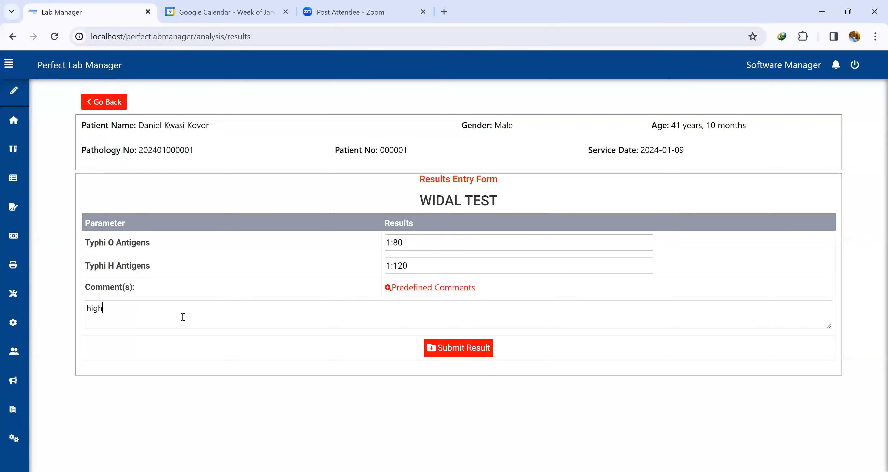
type("er titre values suggestive of Salmonella I")
type("nfections")
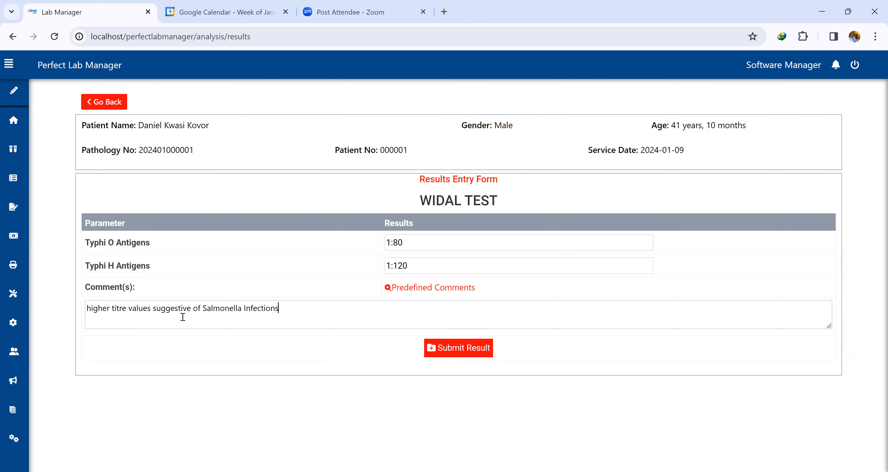
left_click(457, 352)
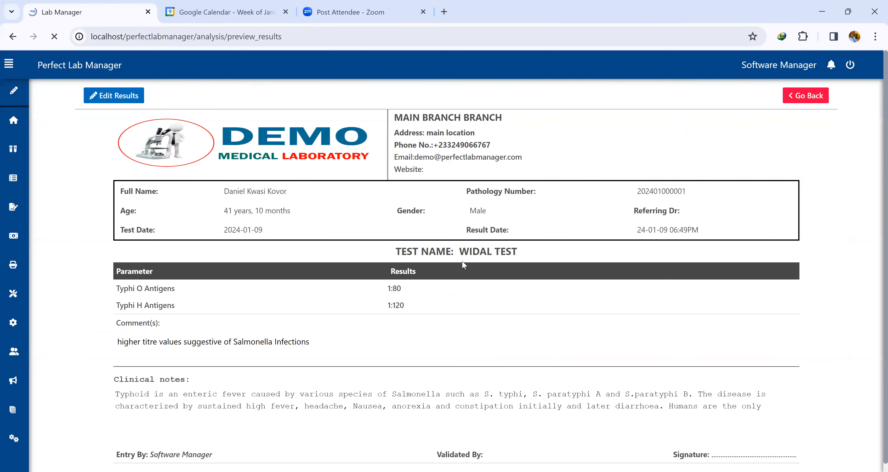
Review the WIDAL TEST report with its clinical notes, then go back to the analysis page.
scroll(227, 305, "down", 2)
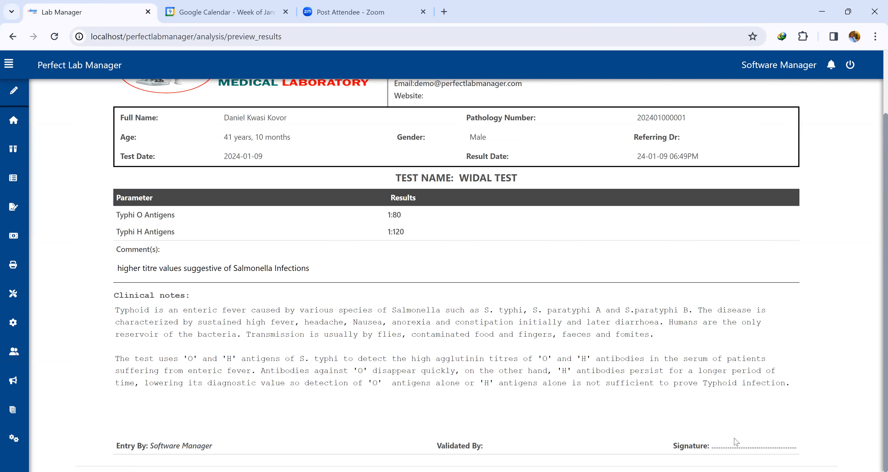
scroll(387, 294, "up", 2)
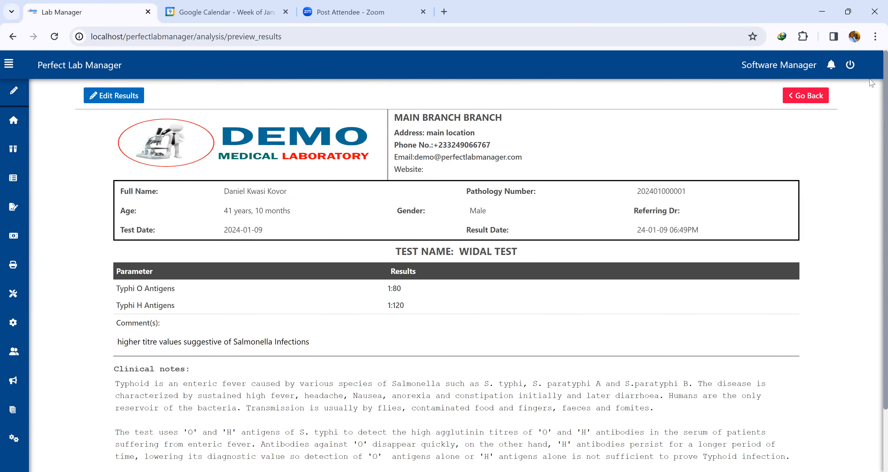
left_click(815, 99)
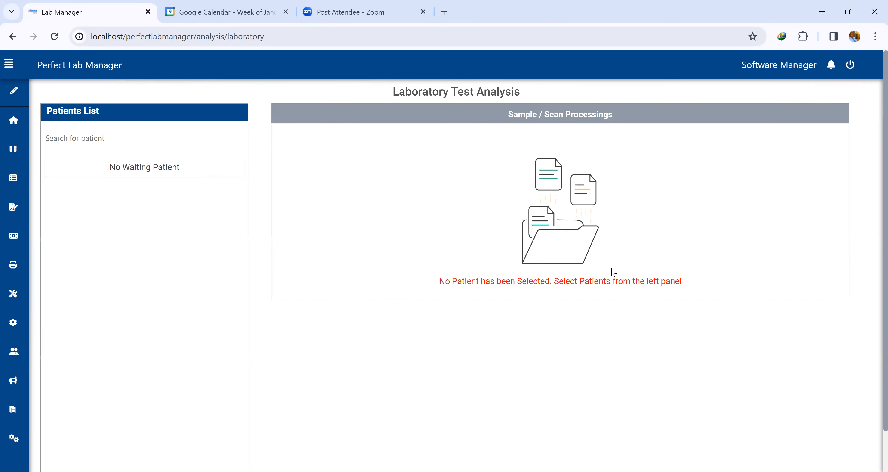
Open the list of completed test analyses and view the FULL BLOOD COUNT results.
mouse_move(5, 162)
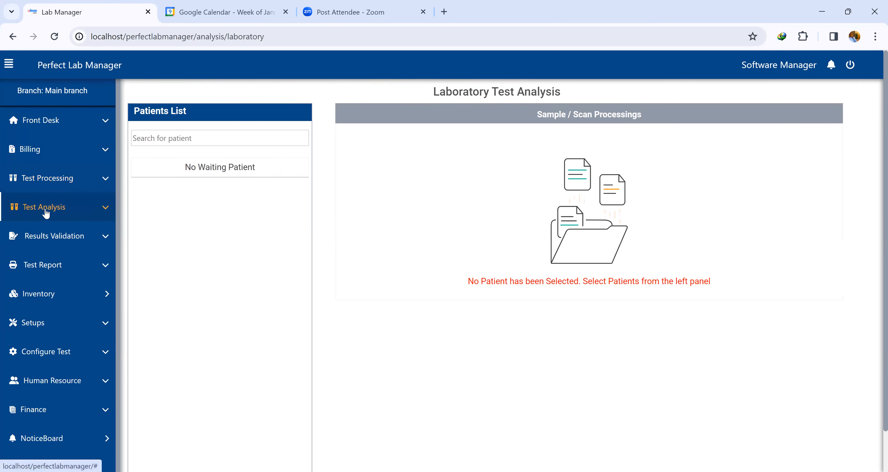
left_click(44, 206)
left_click(57, 271)
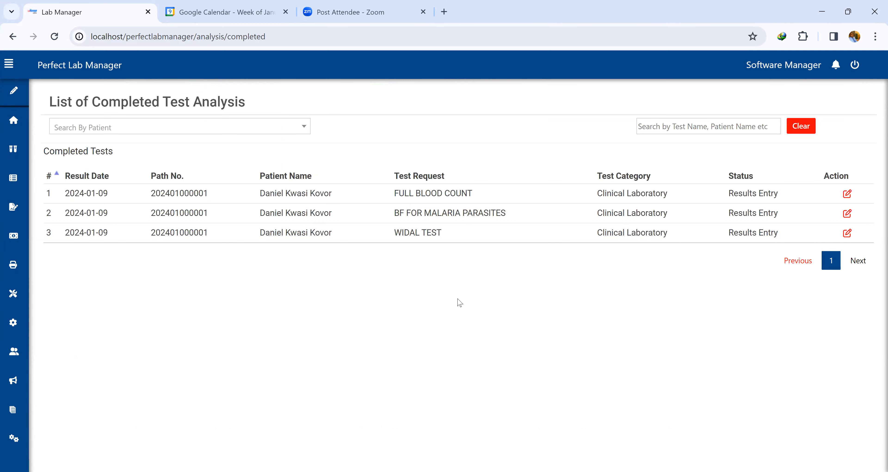
left_click(847, 193)
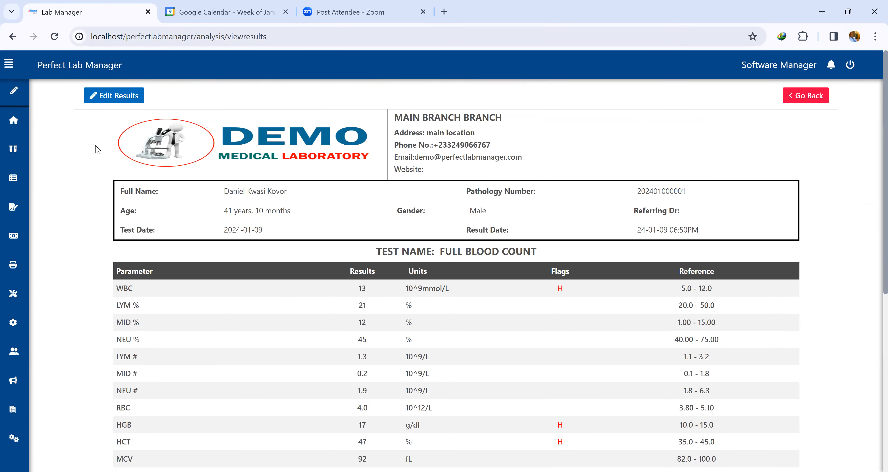
Review the full FULL BLOOD COUNT results table, then go back to the completed analyses list.
scroll(526, 305, "down", 3)
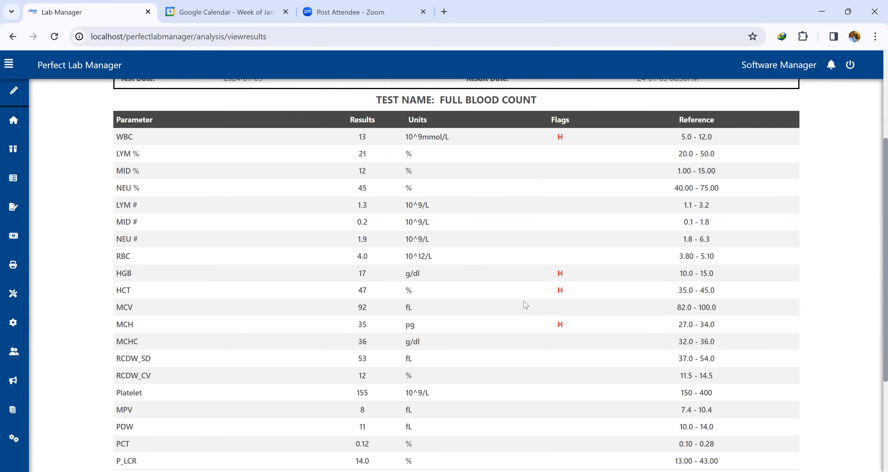
scroll(535, 327, "down", 3)
scroll(535, 327, "up", 6)
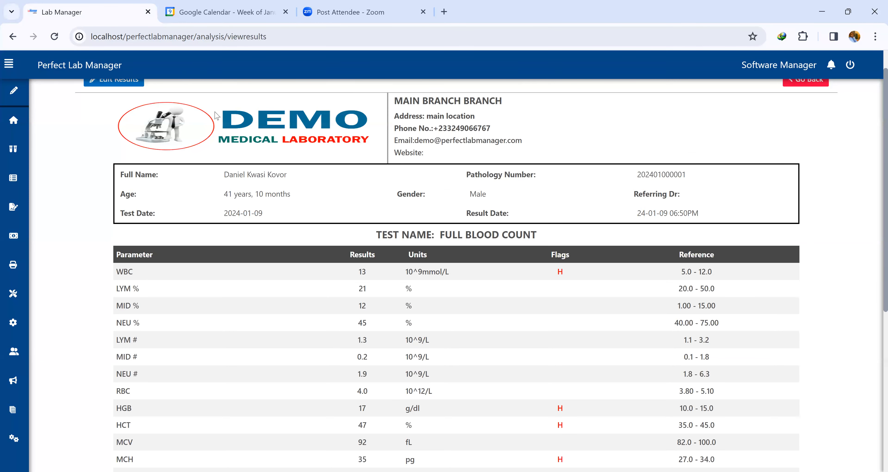
scroll(118, 110, "up", 1)
left_click(804, 101)
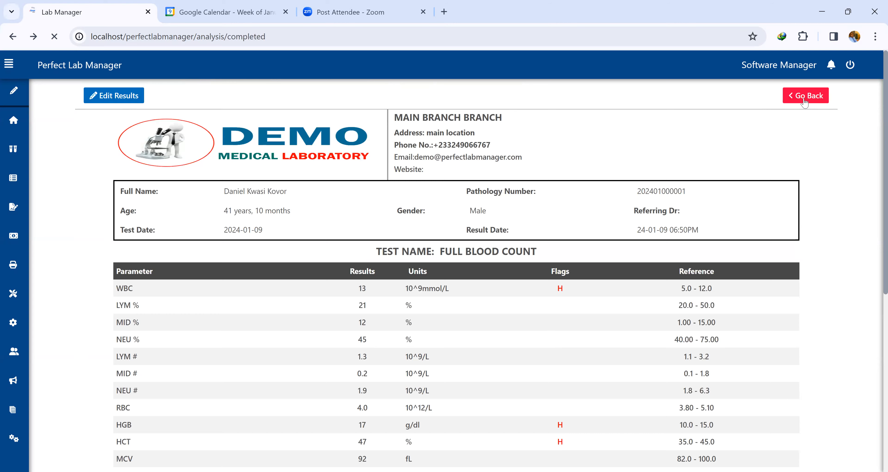
Open the results validation page and select the waiting patient to list their laboratory results.
mouse_move(4, 198)
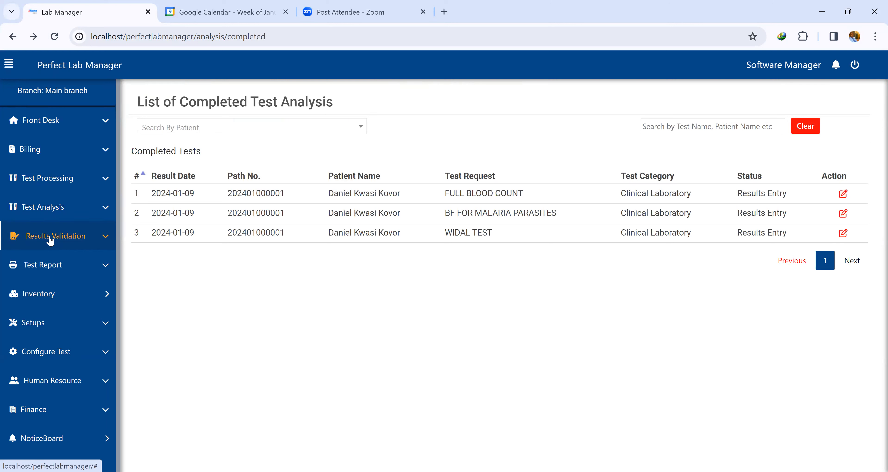
left_click(50, 238)
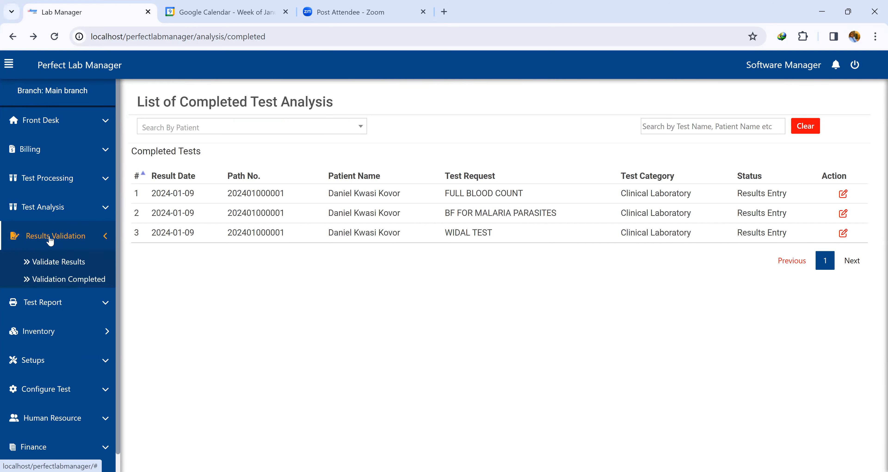
left_click(52, 262)
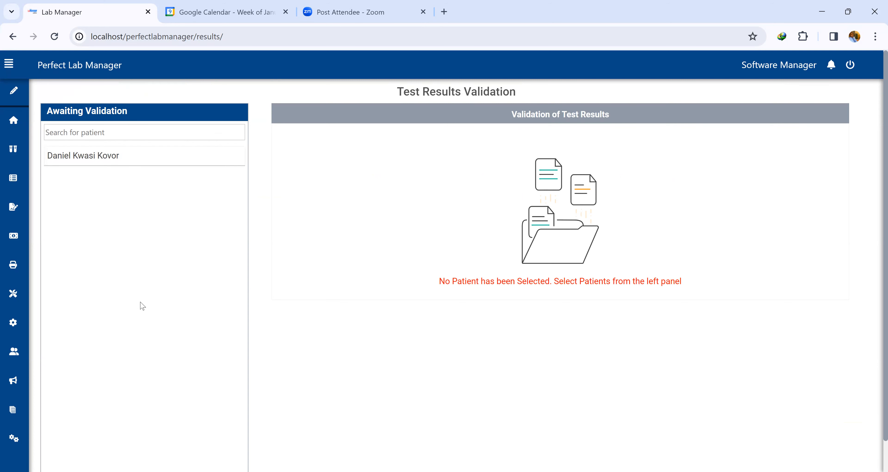
left_click(124, 158)
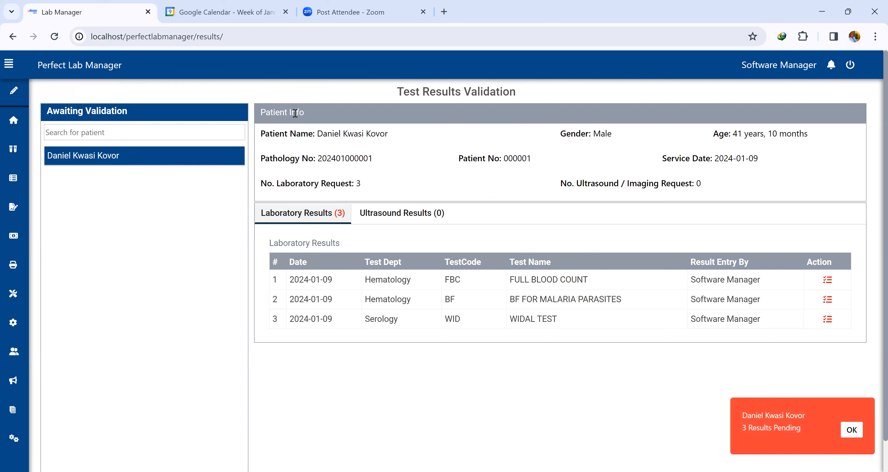
left_click_drag(319, 186, 375, 184)
left_click_drag(709, 185, 586, 196)
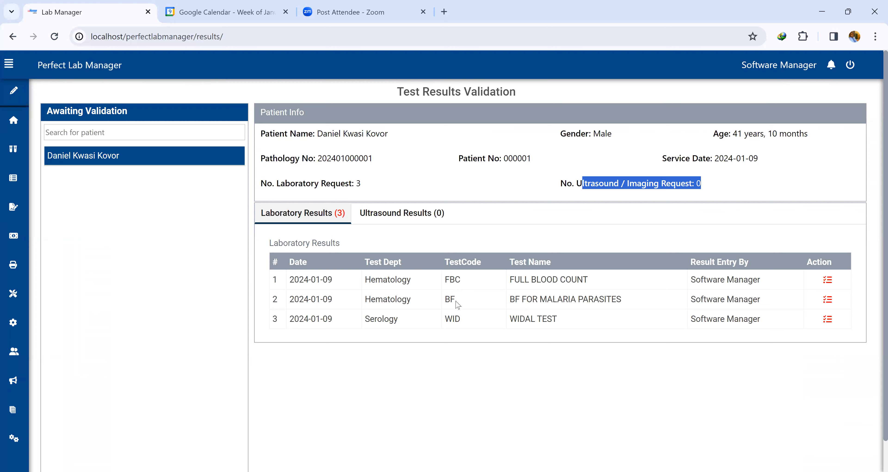
Validate the FULL BLOOD COUNT results with its Polycythaemia comment and acknowledge the confirmation.
left_click(829, 281)
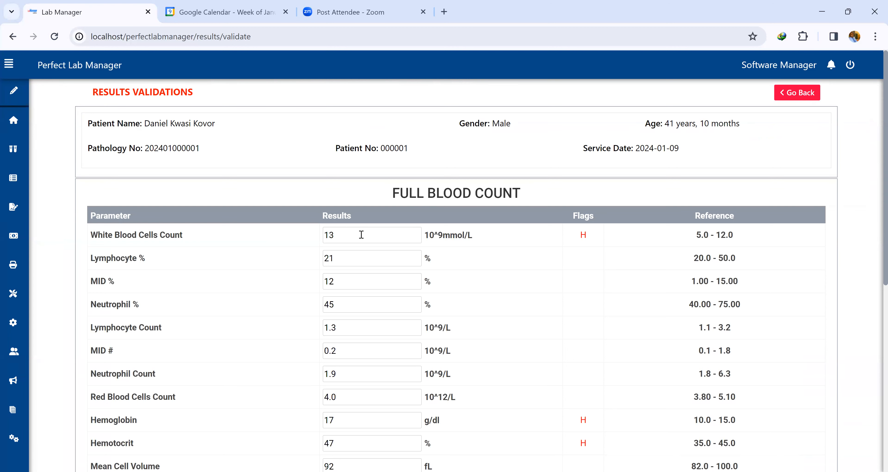
scroll(361, 235, "down", 3)
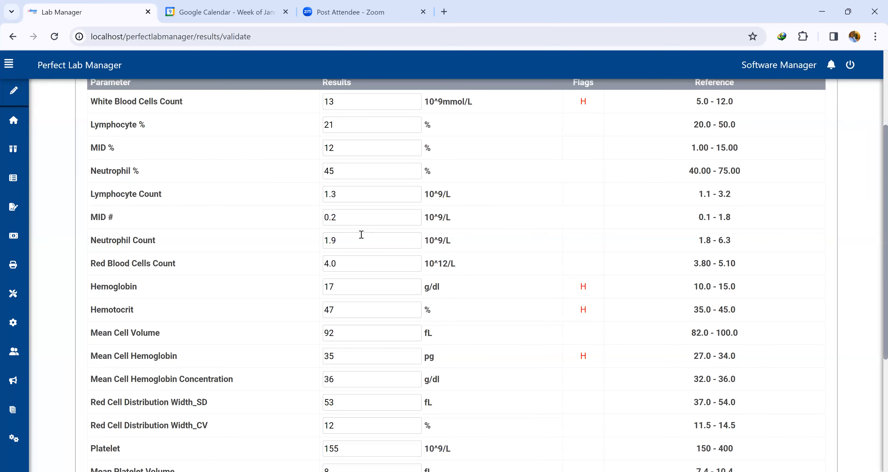
scroll(361, 234, "down", 2)
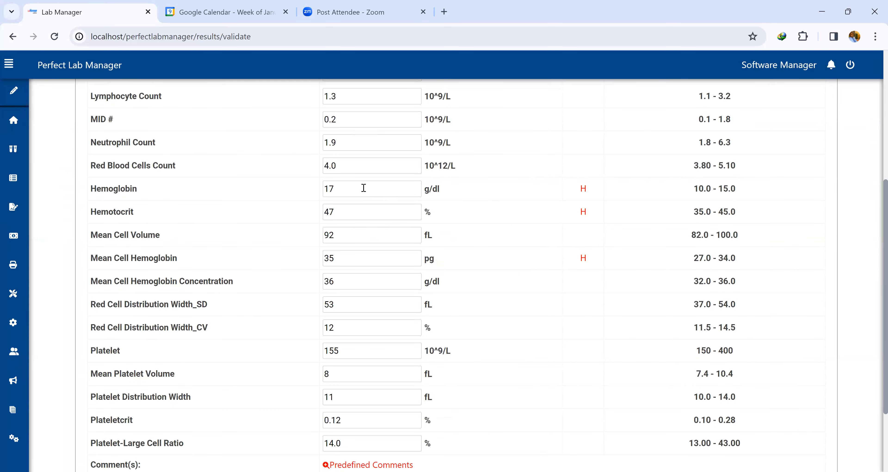
scroll(363, 187, "down", 2)
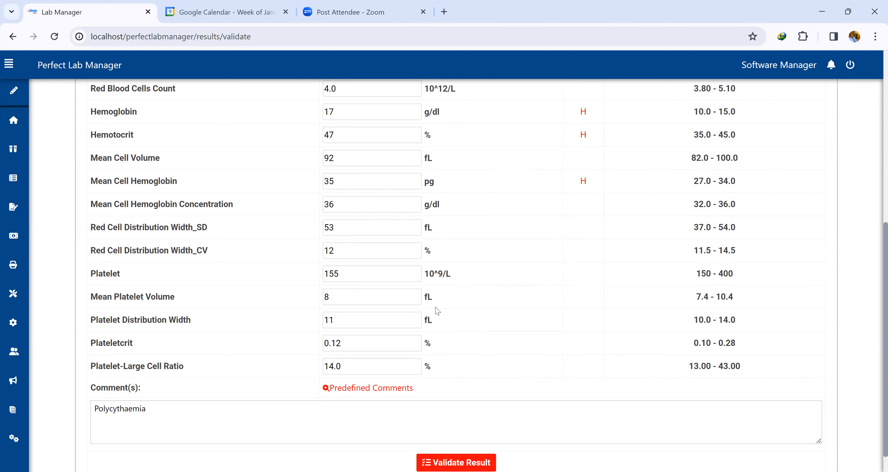
scroll(449, 396, "down", 1)
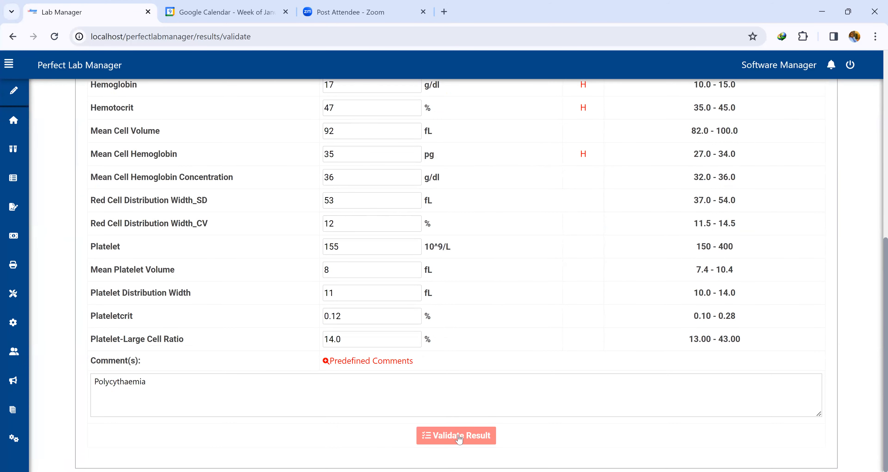
left_click(459, 437)
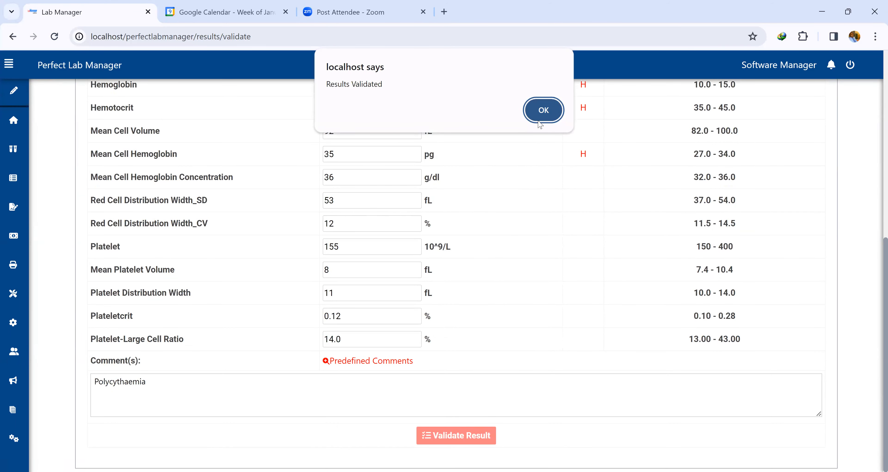
left_click(540, 111)
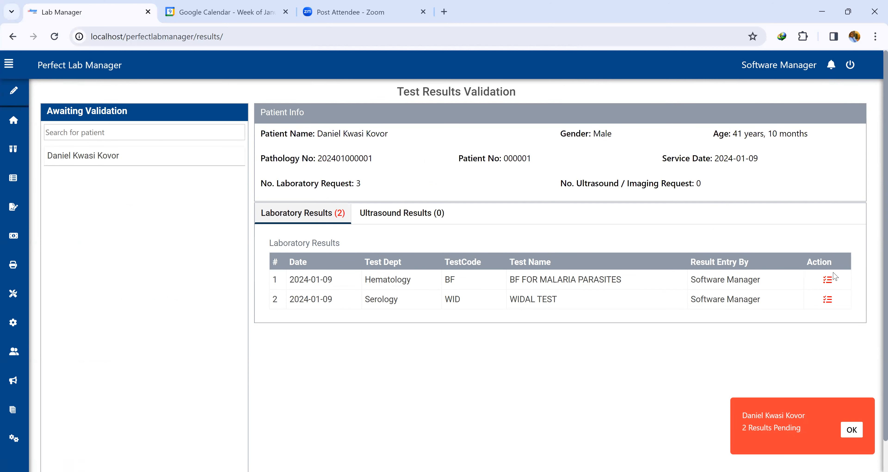
Set the BF FOR MALARIA PARASITES thin blood film result to '120 parasites/ul' and validate it.
left_click(828, 280)
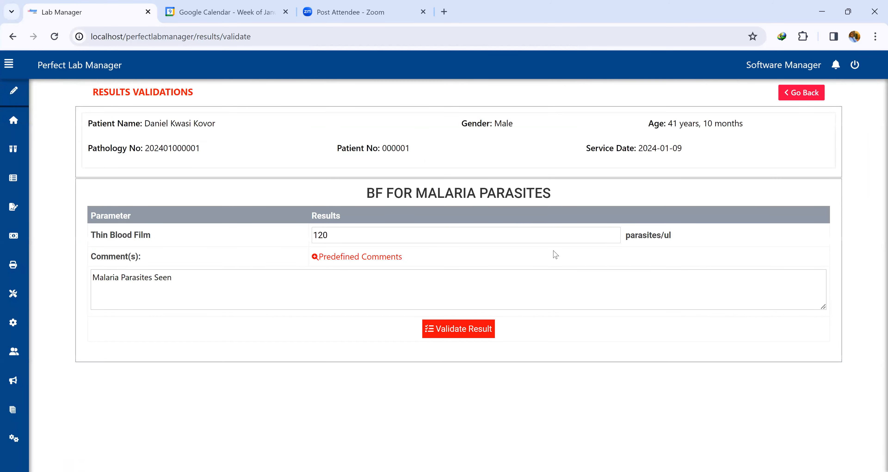
left_click(364, 236)
type("p")
left_click(434, 327)
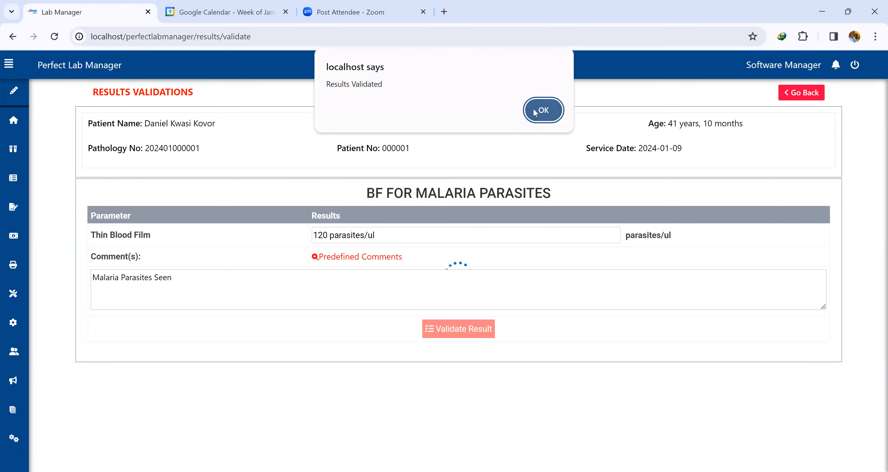
left_click(535, 110)
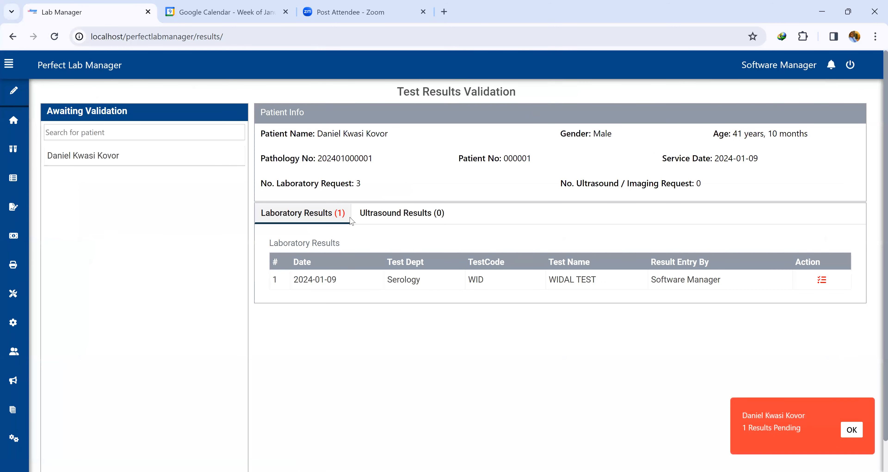
Capitalise the WIDAL TEST comment to 'Higher titre values suggestive of Salmonella Infections' and validate the results.
left_click(822, 280)
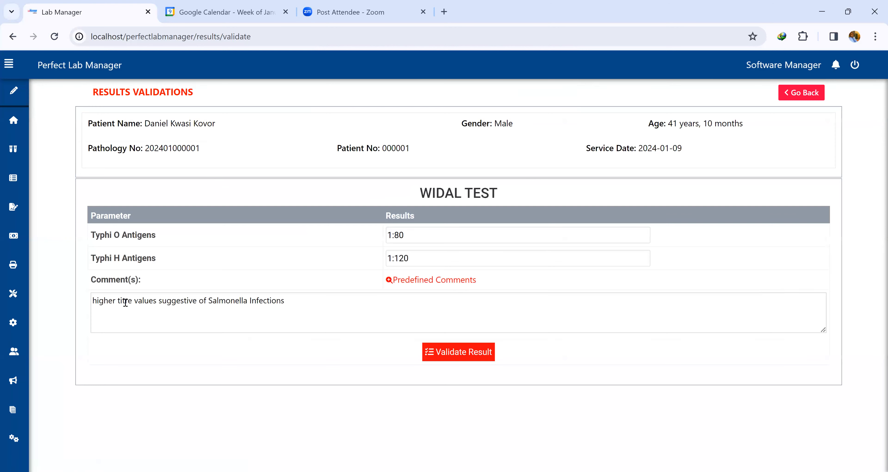
key("BackSpace")
type("H")
left_click(478, 356)
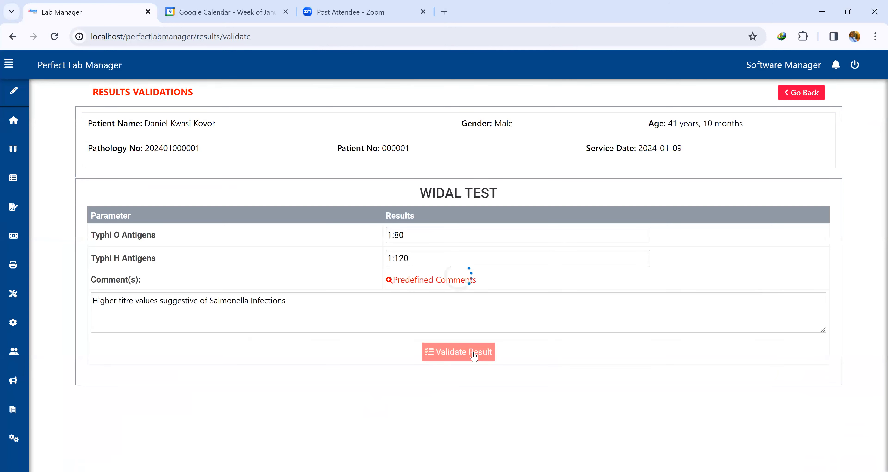
key("Return")
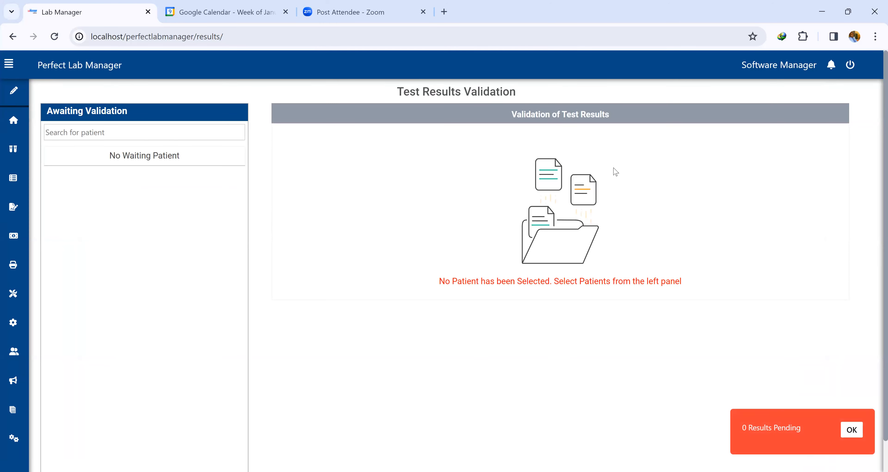
Open the list of validated results and view the FULL BLOOD COUNT report.
mouse_move(14, 121)
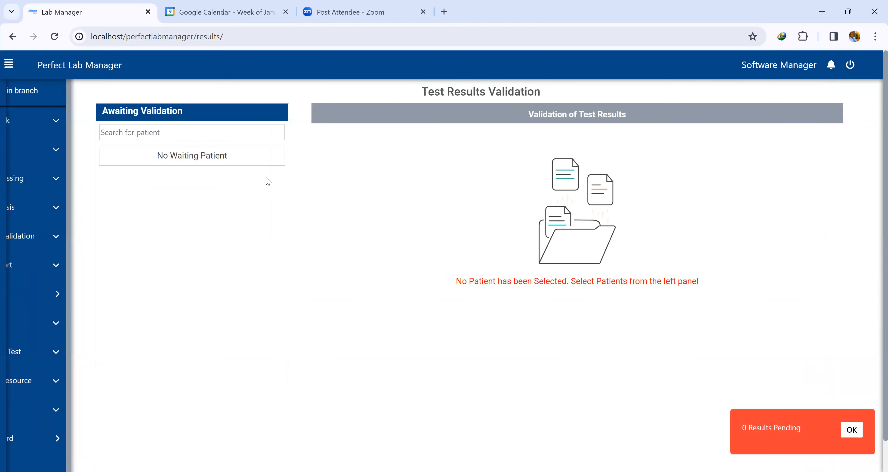
left_click(71, 236)
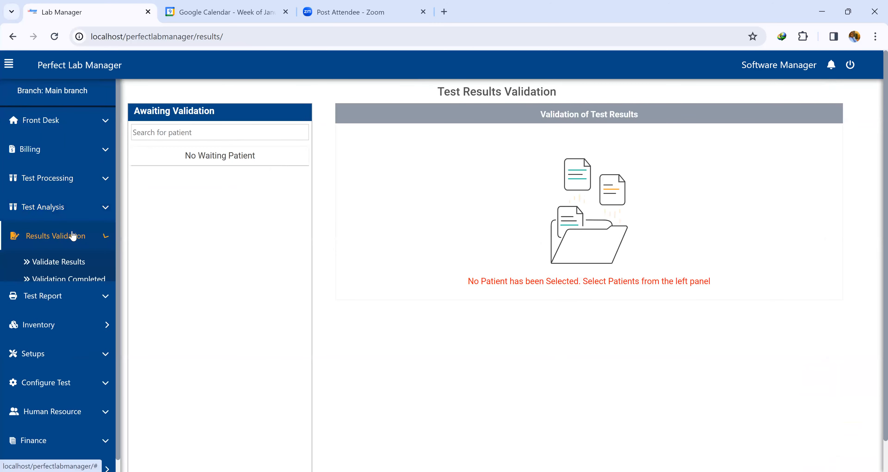
left_click(75, 281)
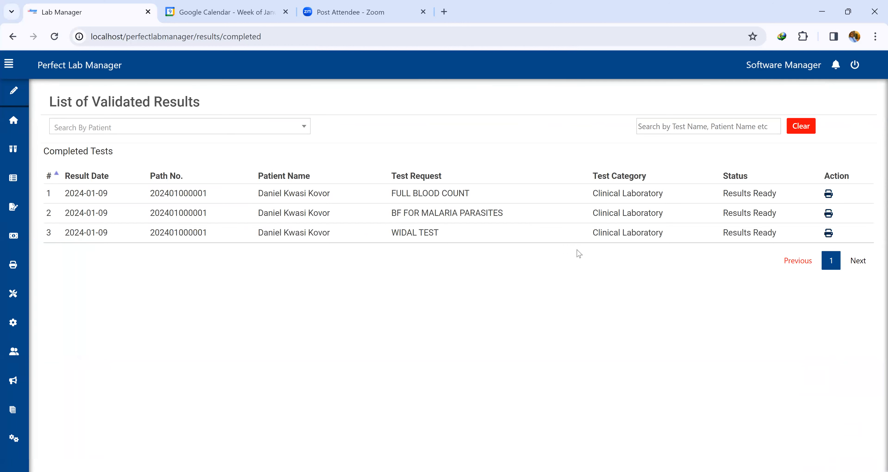
left_click(828, 194)
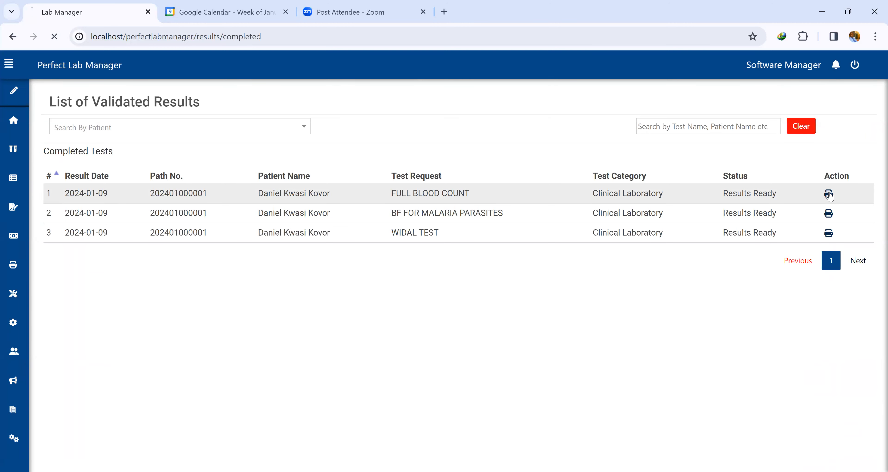
Examine the FULL BLOOD COUNT report's comment, entry and validation details, then go back to the validated list.
scroll(539, 221, "down", 7)
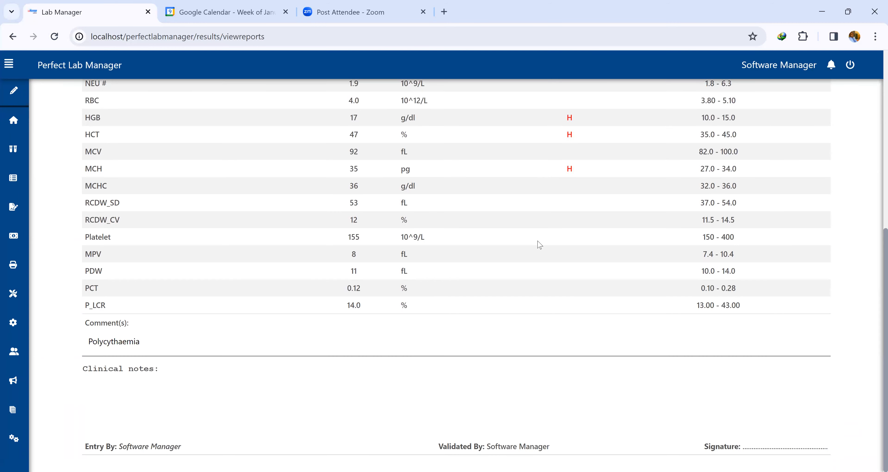
scroll(540, 245, "up", 2)
scroll(540, 245, "down", 2)
left_click_drag(86, 445, 179, 446)
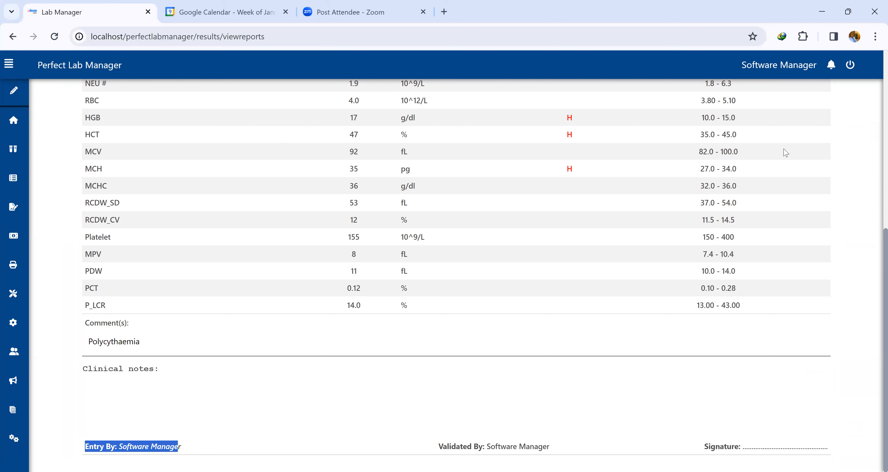
left_click_drag(742, 65, 794, 68)
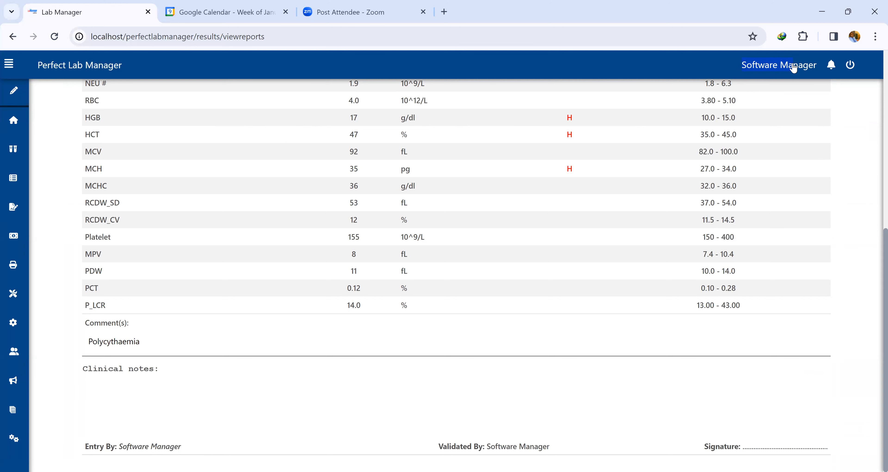
left_click_drag(445, 448, 550, 445)
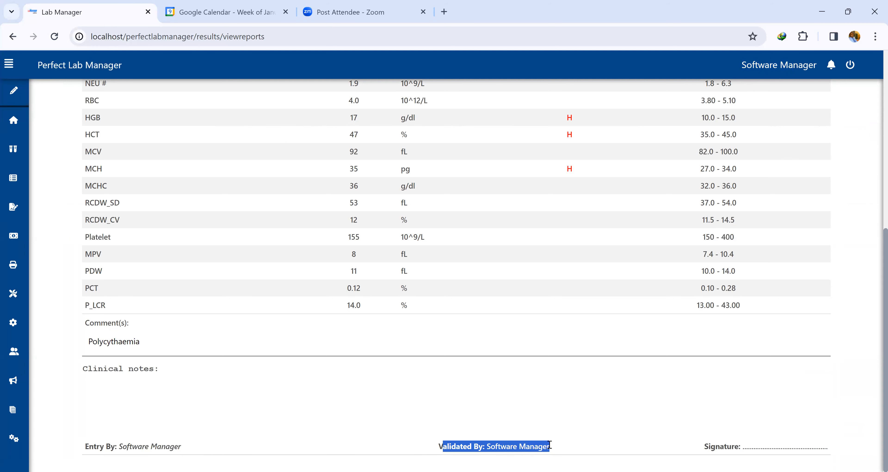
left_click(326, 425)
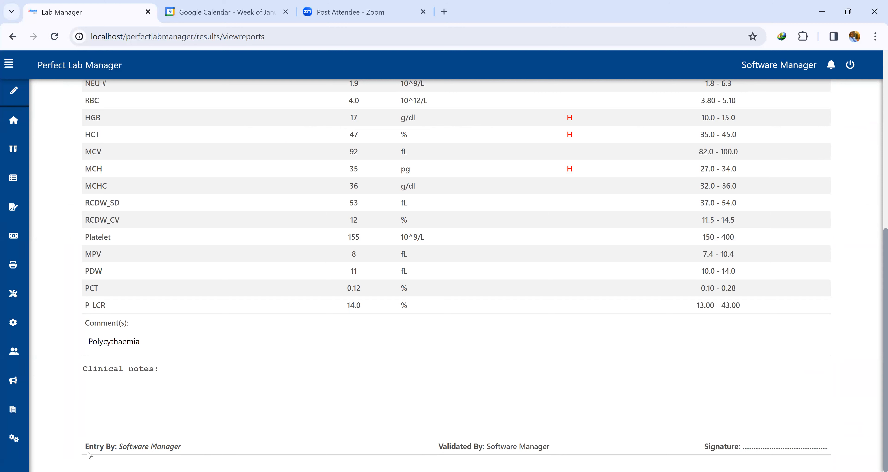
left_click_drag(89, 446, 176, 446)
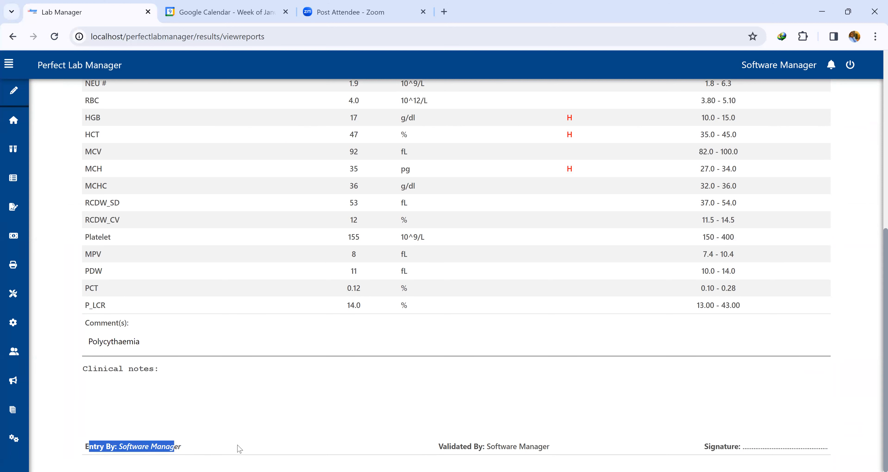
left_click_drag(552, 447, 441, 447)
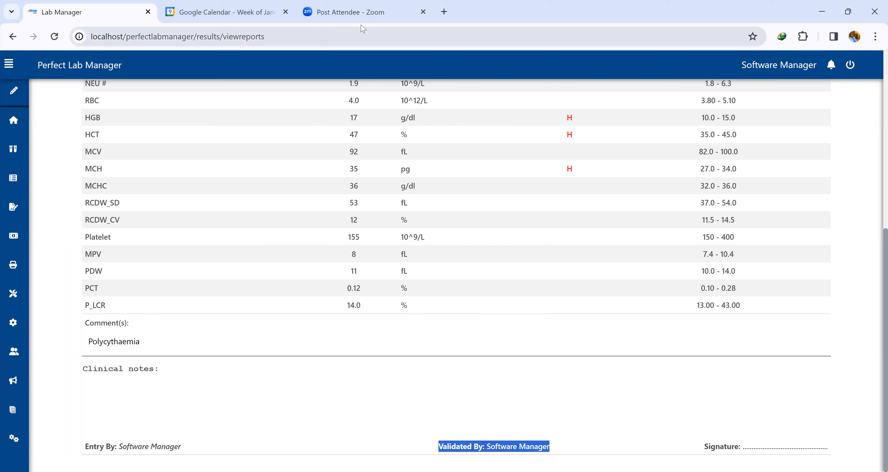
left_click_drag(886, 253, 876, 49)
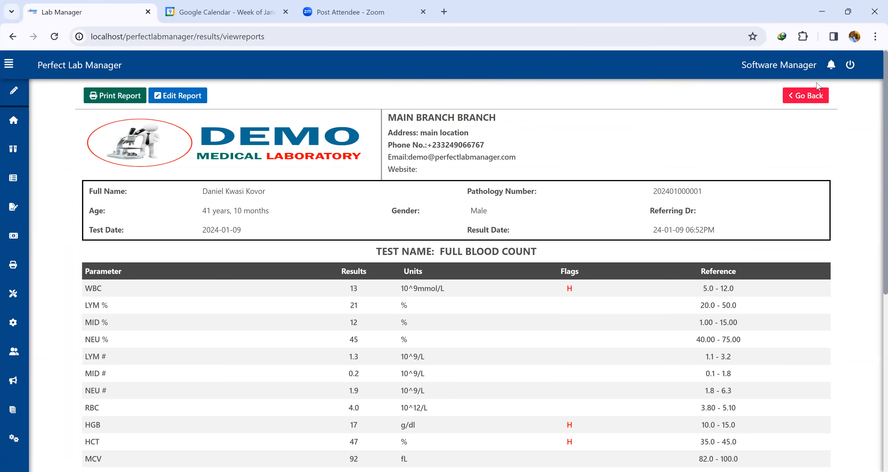
left_click(809, 96)
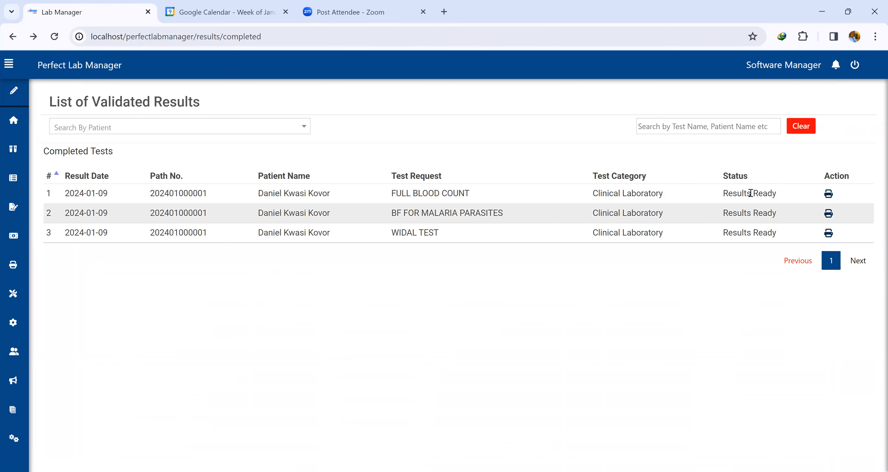
Open the patient reports page and select the patient whose reports are ready.
mouse_move(12, 206)
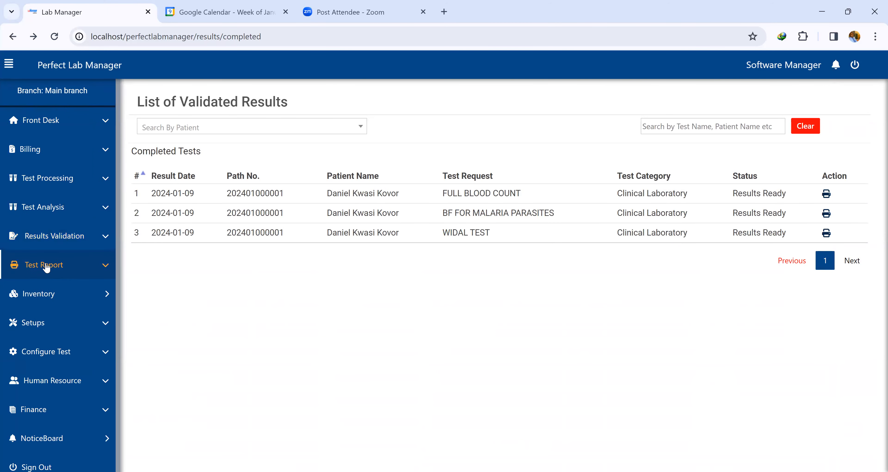
left_click(35, 259)
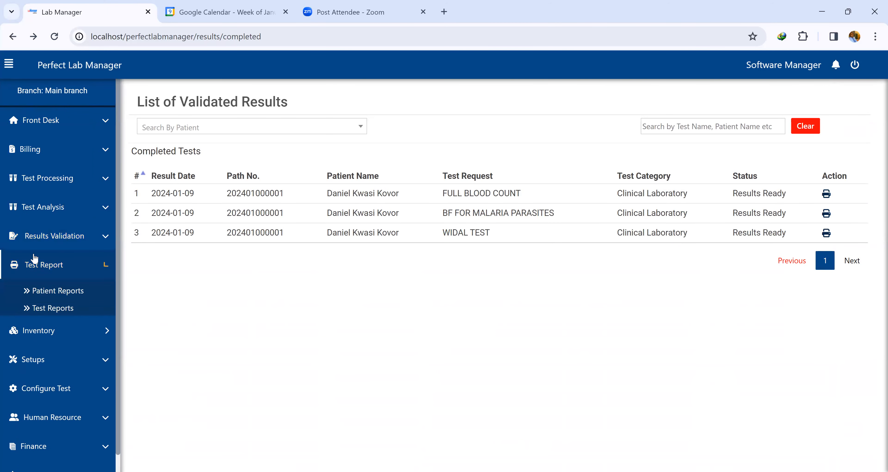
left_click(72, 295)
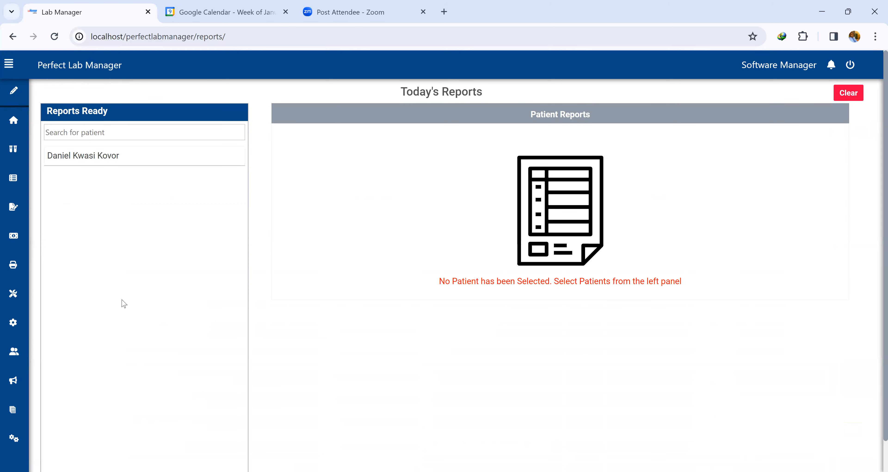
left_click(110, 159)
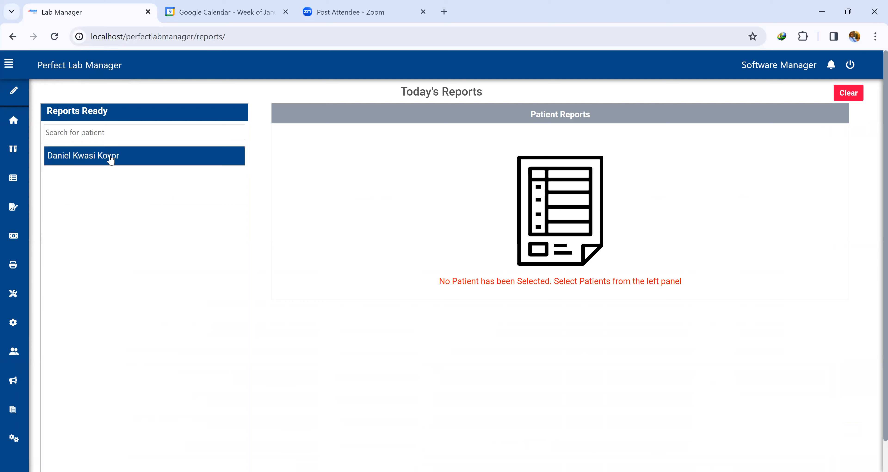
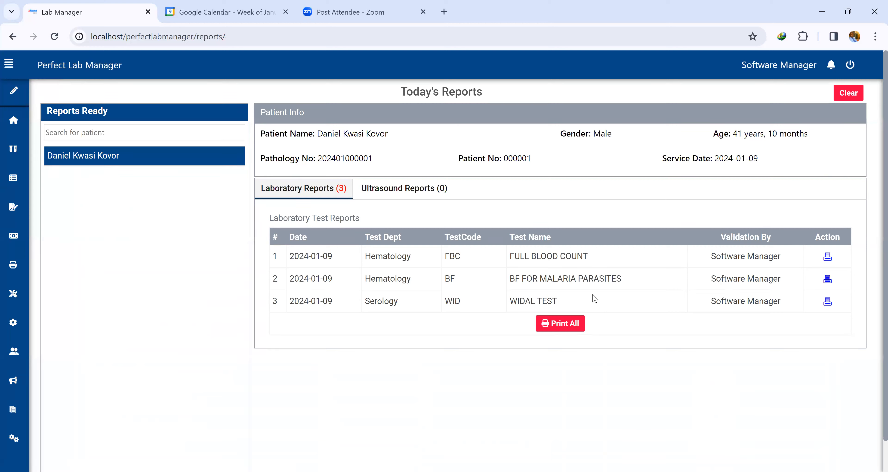
Preview the FULL BLOOD COUNT report, open its print dialog with the hp LaserJet 1320 PCL 5 destination, cancel, and go back.
left_click(828, 257)
scroll(504, 194, "down", 8)
scroll(504, 197, "up", 9)
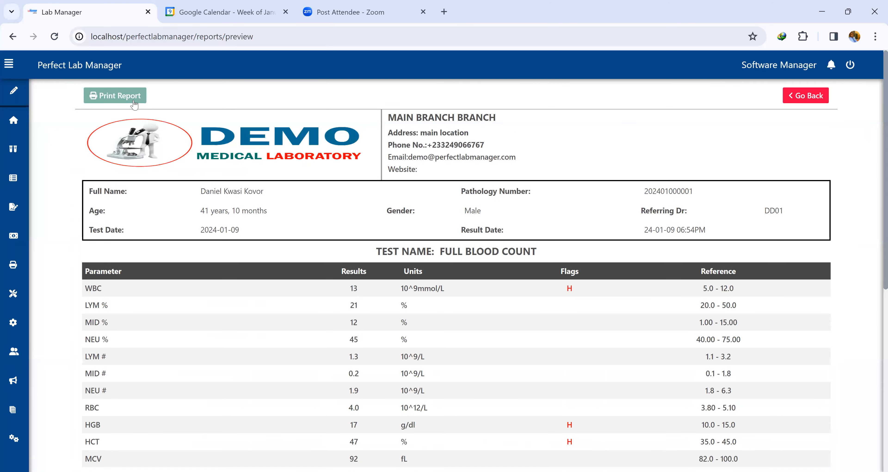
left_click(134, 104)
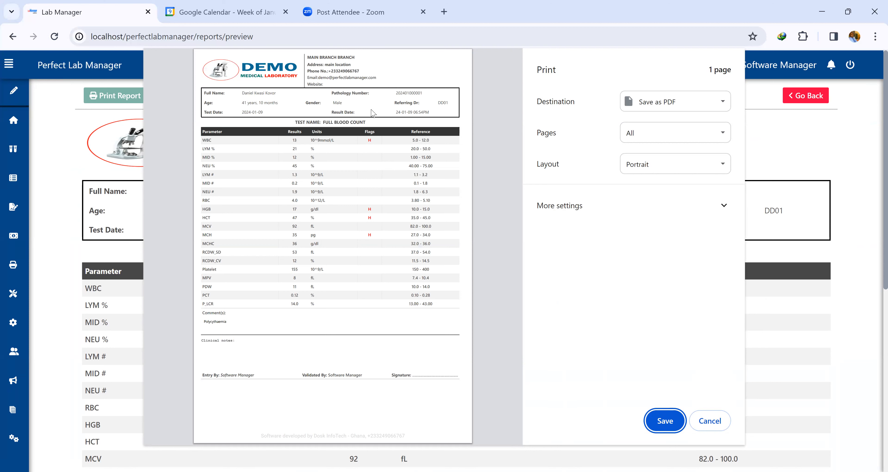
left_click(659, 101)
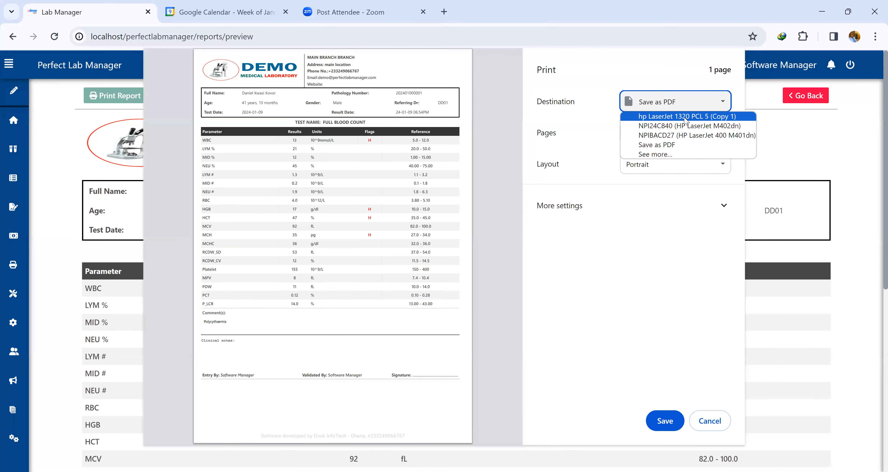
left_click(685, 117)
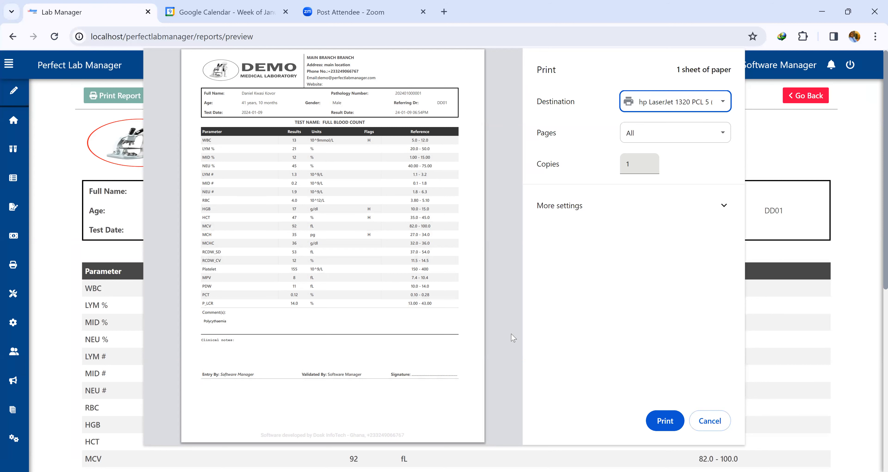
left_click(710, 420)
scroll(358, 223, "down", 3)
scroll(208, 152, "up", 3)
left_click(805, 95)
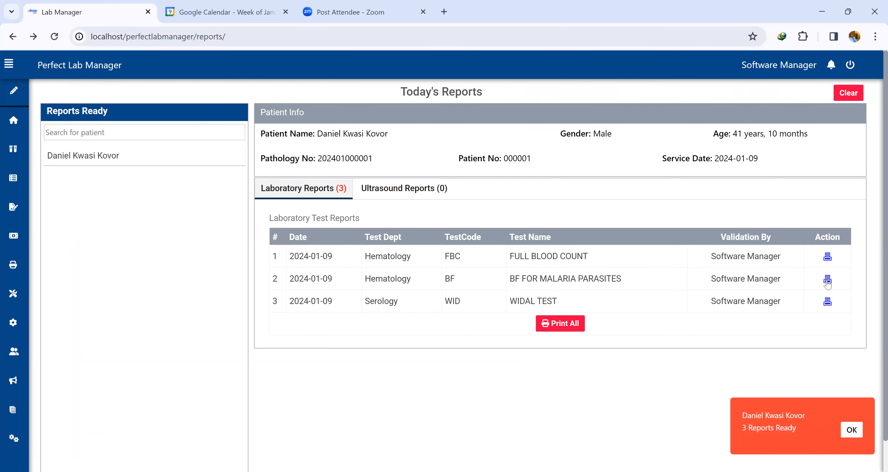
Preview the BF FOR MALARIA PARASITES report, open its print dialog, cancel, and return to the patient's reports.
left_click(827, 278)
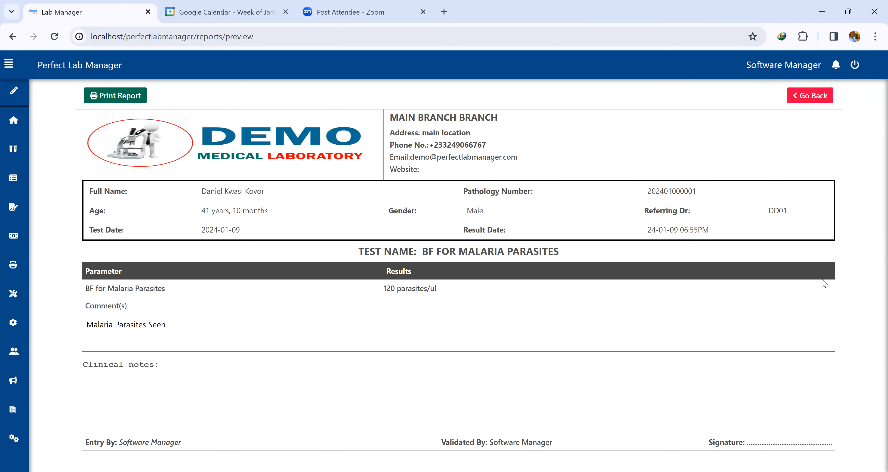
left_click(130, 100)
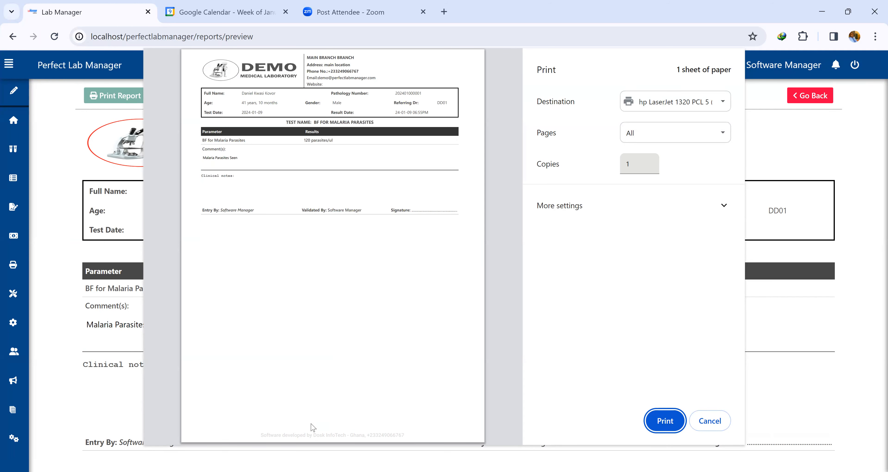
left_click(717, 427)
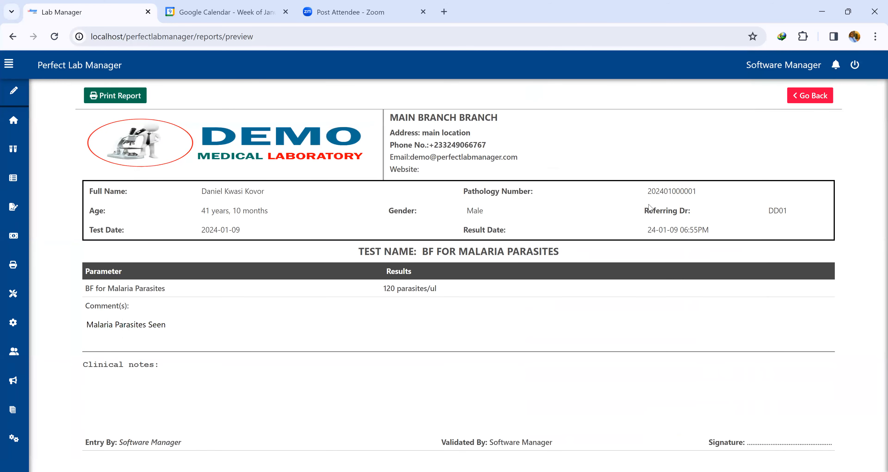
left_click(810, 96)
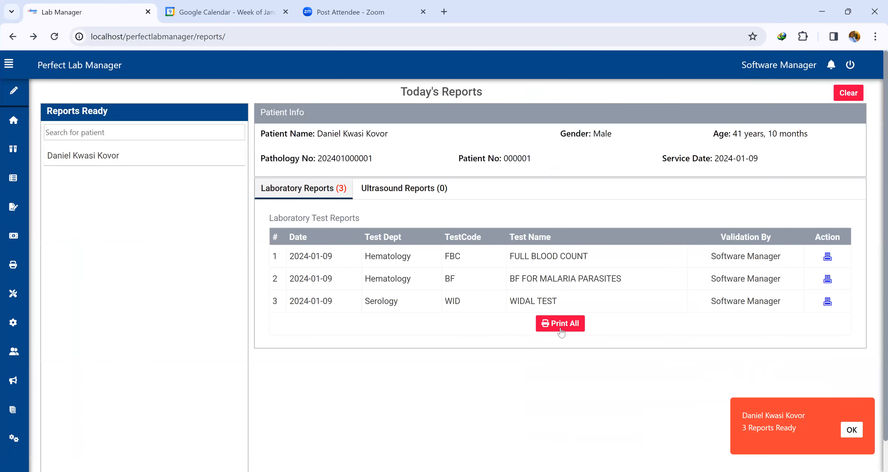
Open the combined preview of all the patient's reports and scroll through the three test sections.
left_click(563, 326)
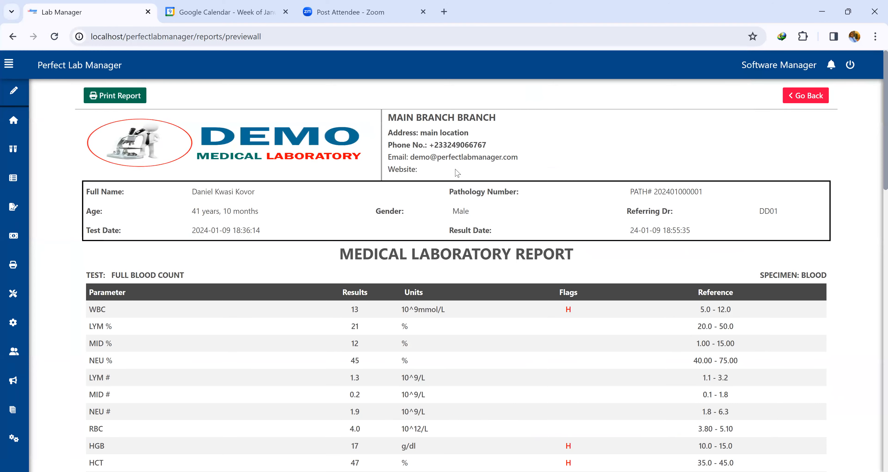
scroll(458, 172, "down", 20)
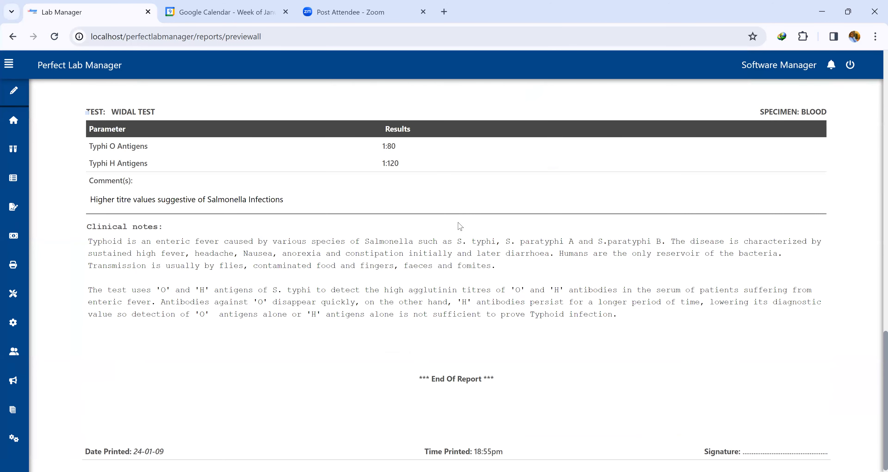
scroll(460, 226, "up", 20)
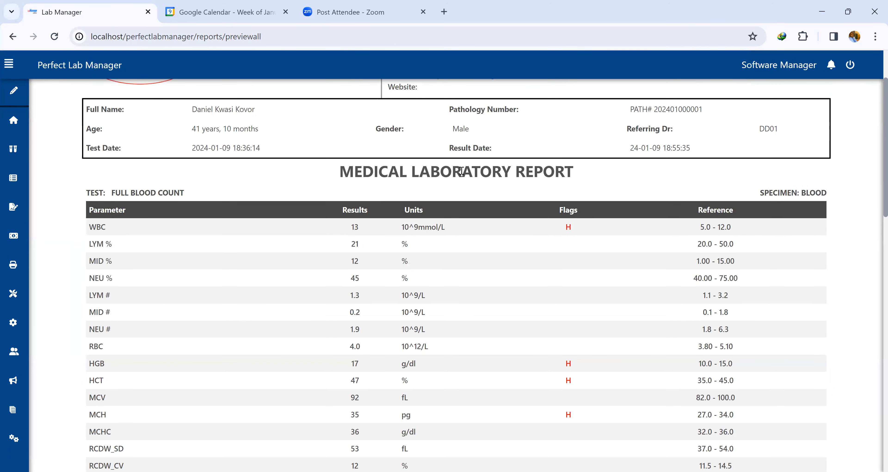
scroll(167, 219, "down", 10)
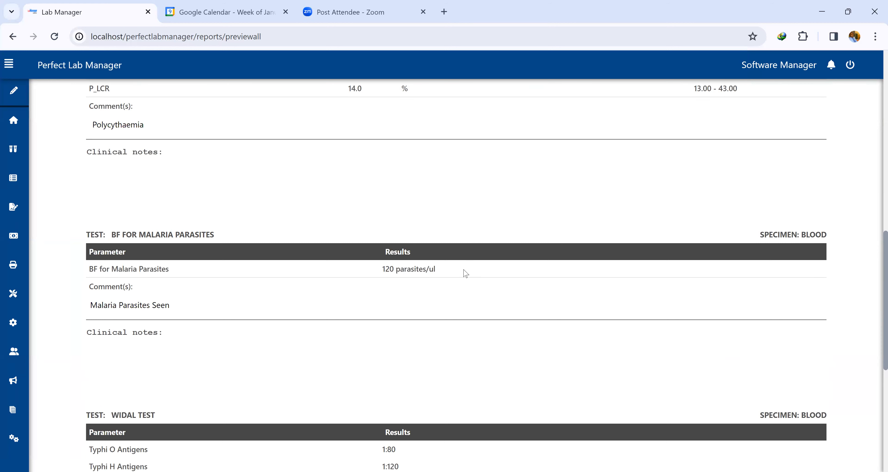
scroll(464, 272, "down", 4)
scroll(313, 315, "up", 20)
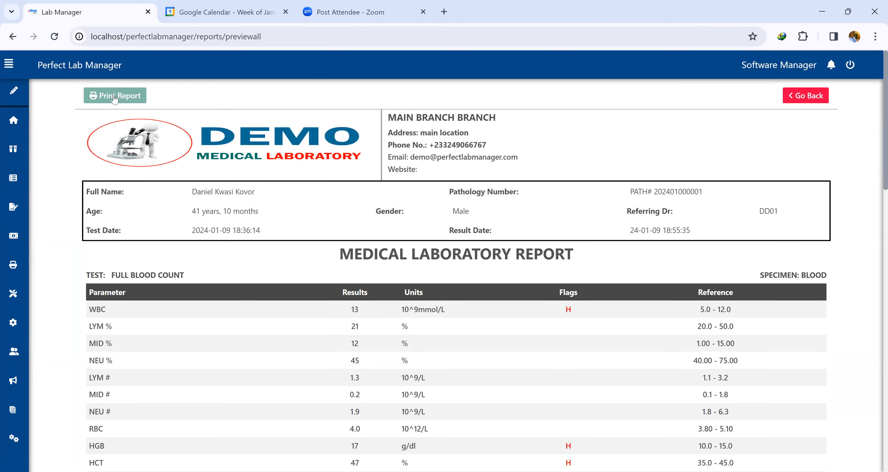
Open the print dialog for the combined report, switch the destination to Save as PDF, review the pages, cancel, and go back.
left_click(115, 98)
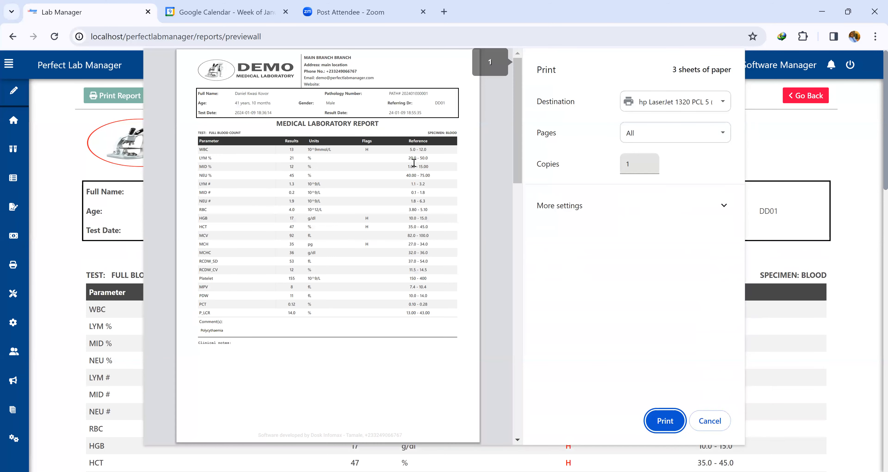
scroll(393, 194, "down", 7)
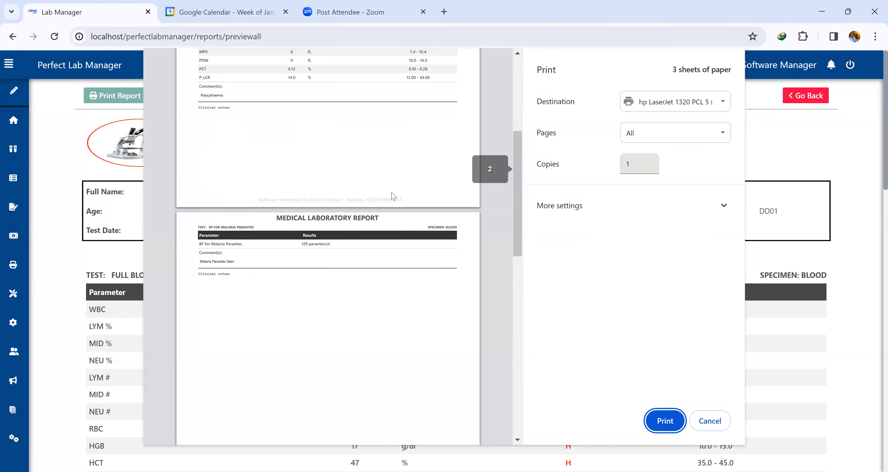
scroll(393, 195, "up", 3)
scroll(351, 251, "down", 14)
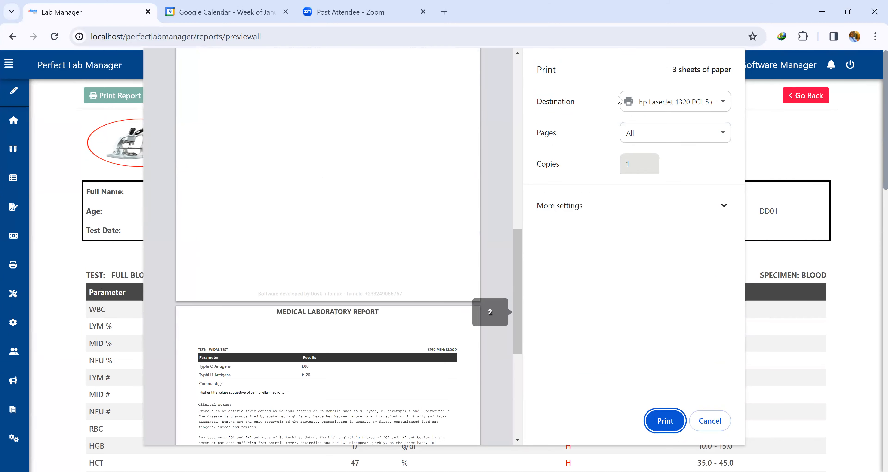
left_click(626, 101)
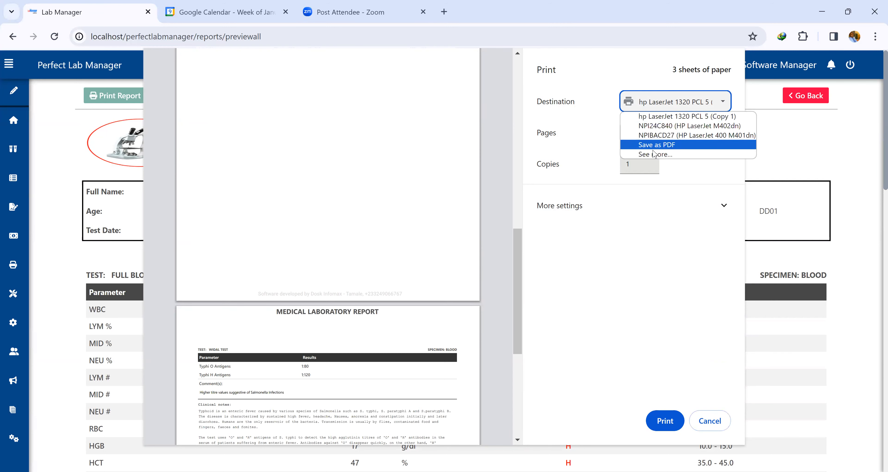
left_click(670, 145)
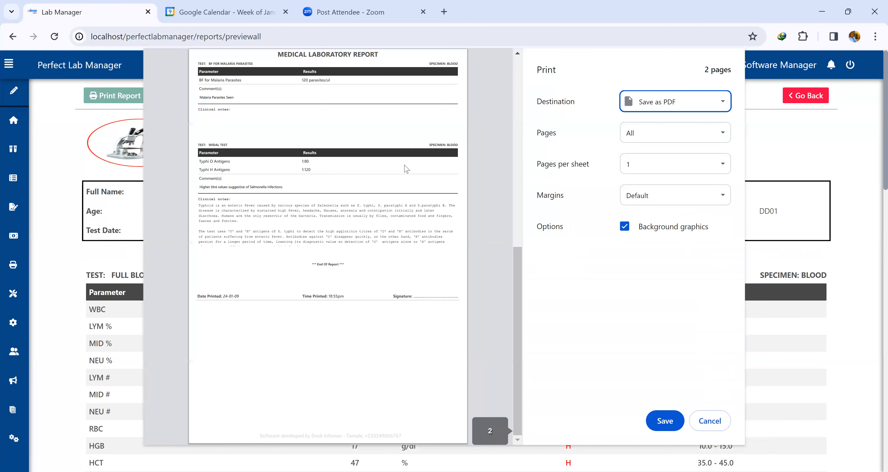
scroll(406, 169, "up", 4)
scroll(407, 168, "up", 2)
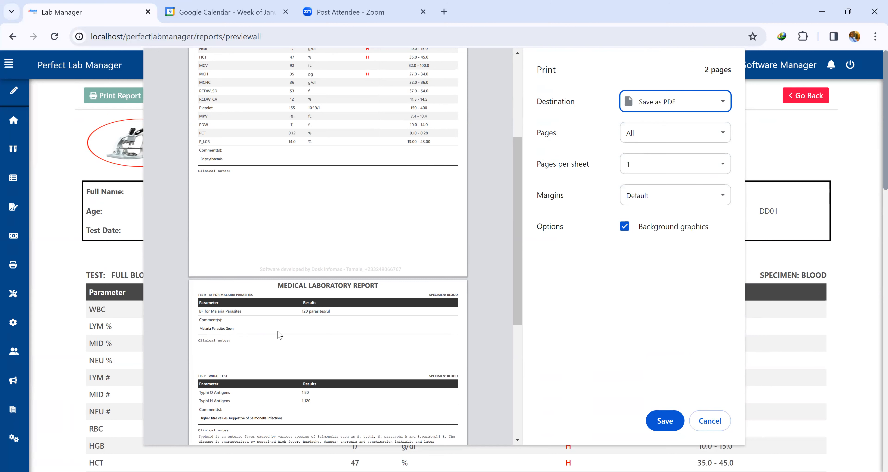
scroll(309, 303, "down", 2)
scroll(309, 302, "down", 4)
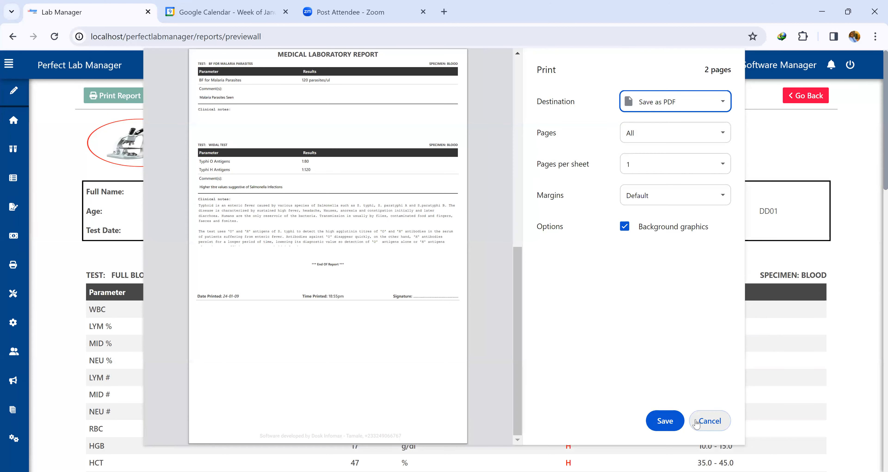
left_click(705, 421)
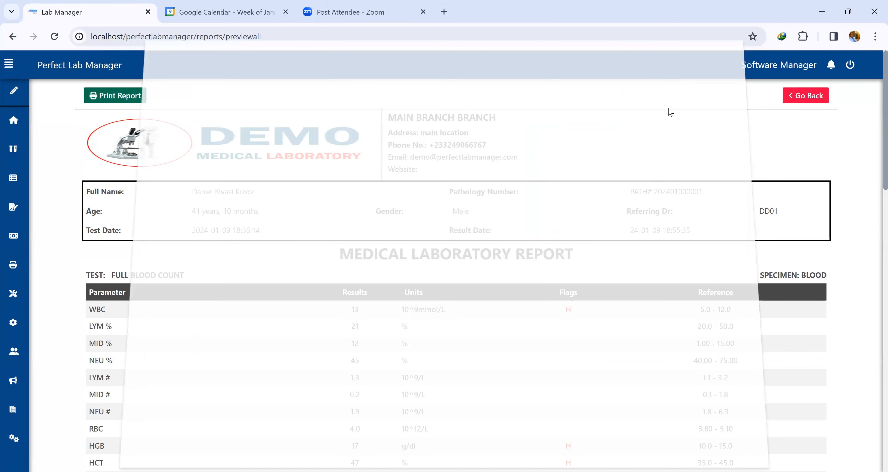
left_click(801, 98)
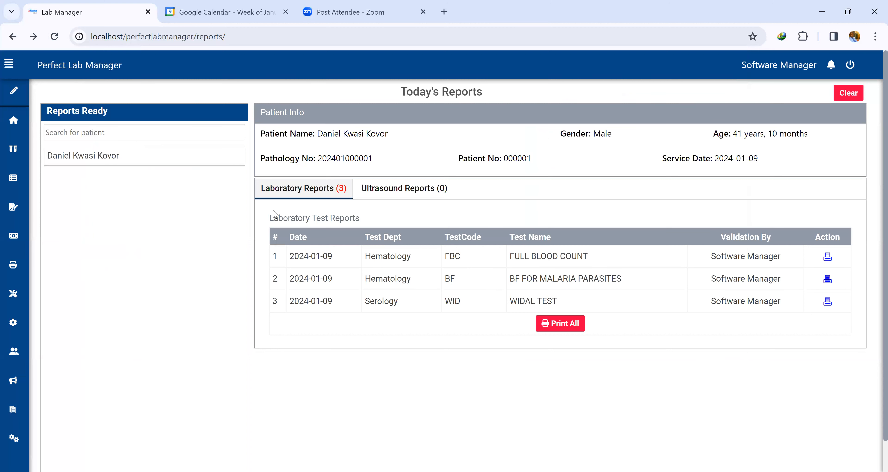
Open the Test Reports list and open the patient's report page from the FULL BLOOD COUNT row.
mouse_move(4, 216)
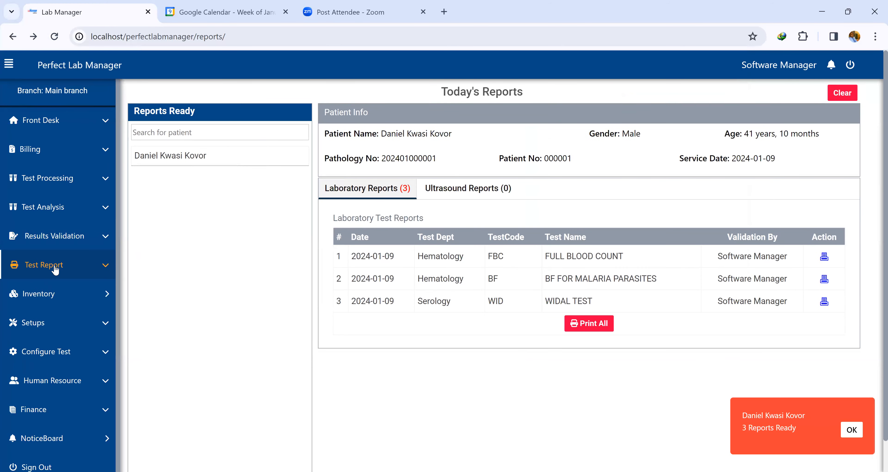
left_click(58, 266)
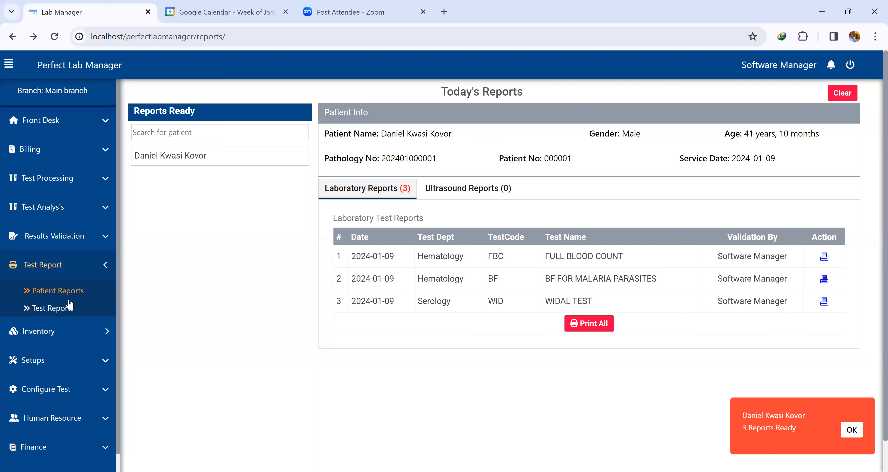
left_click(51, 308)
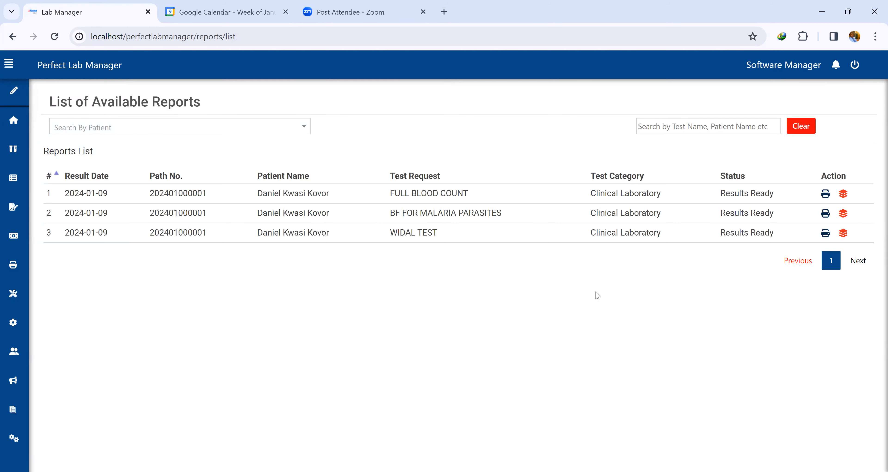
left_click(843, 196)
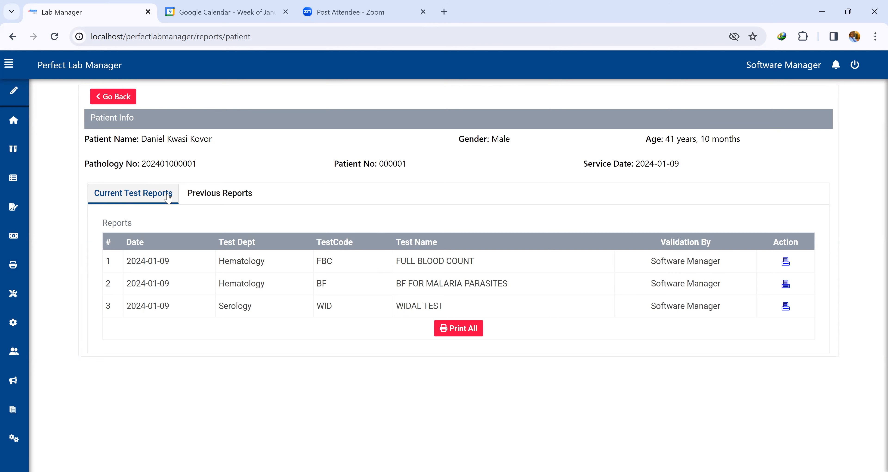
Check the patient's Previous Reports tab, then return to the Current Test Reports tab.
left_click(219, 195)
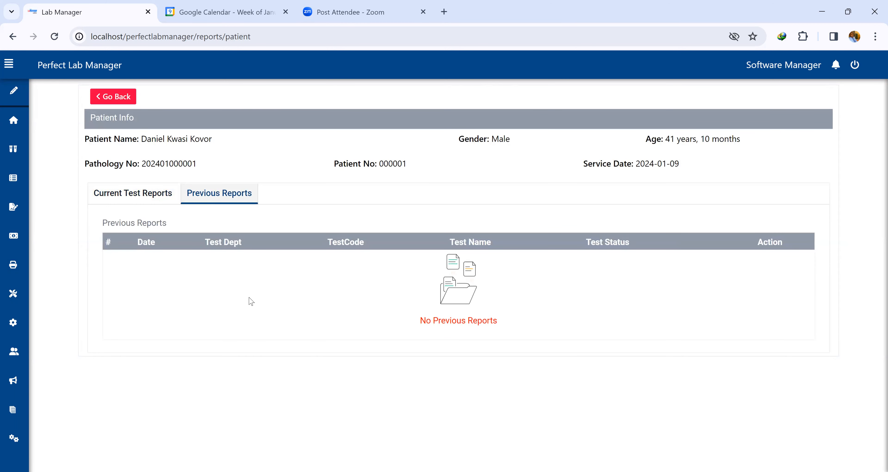
left_click_drag(167, 223, 104, 226)
left_click_drag(499, 321, 412, 328)
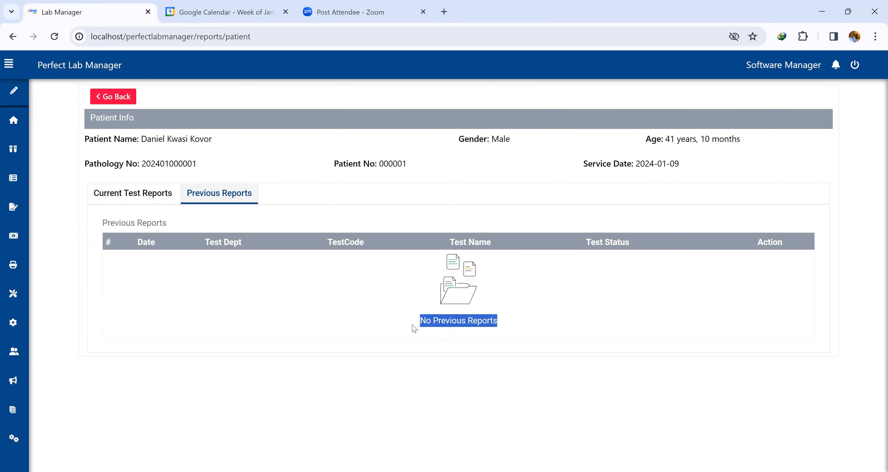
left_click(137, 195)
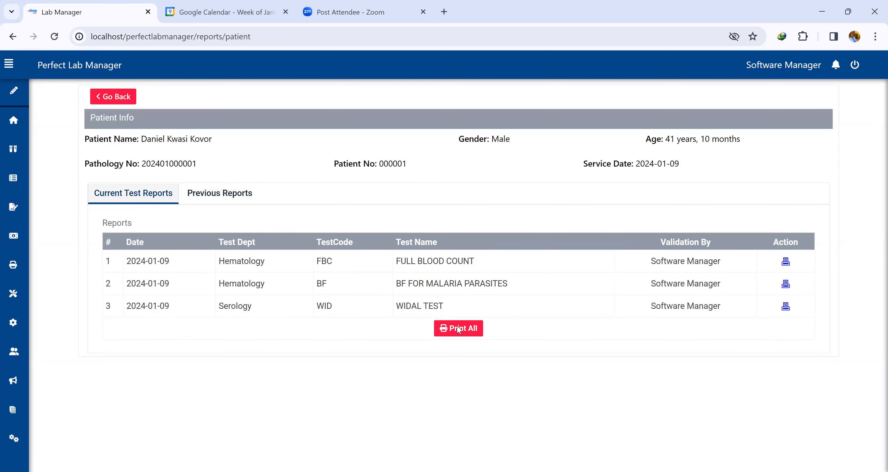
Preview all current reports together, then go back to the list of available reports.
left_click(459, 330)
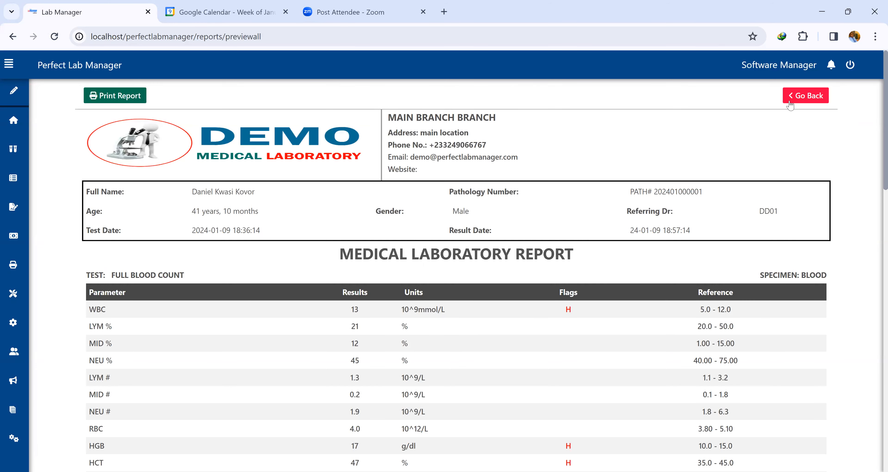
left_click(808, 96)
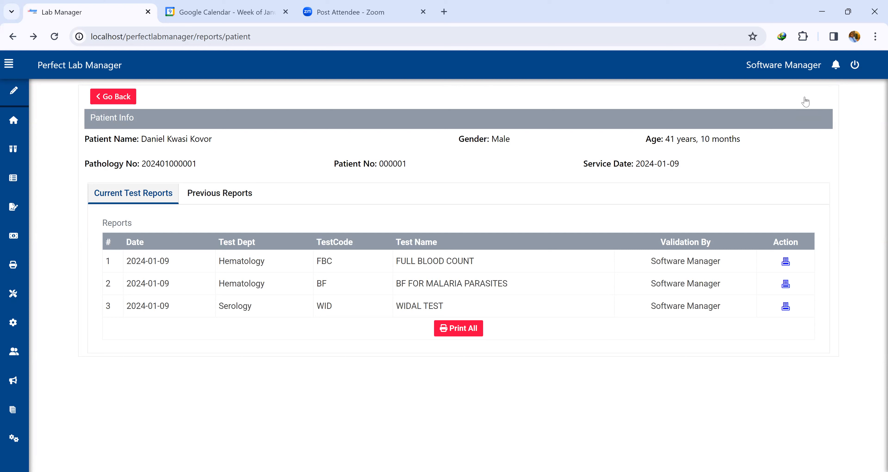
left_click(121, 98)
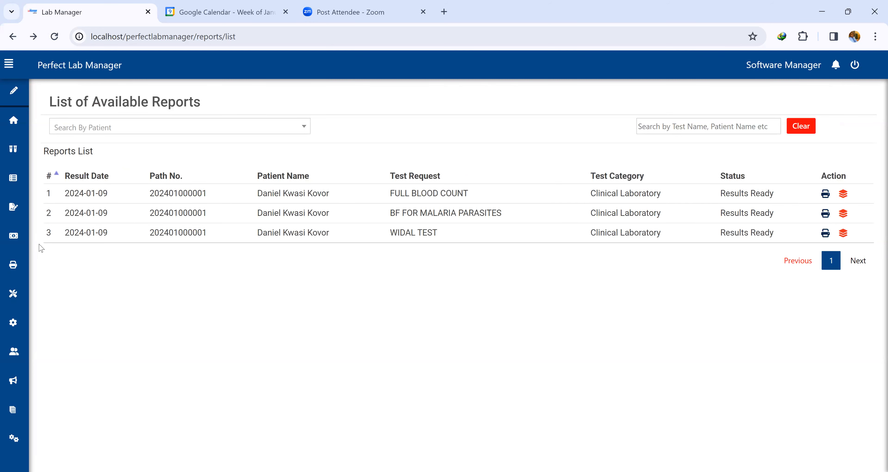
Open the Finance dashboard.
mouse_move(4, 263)
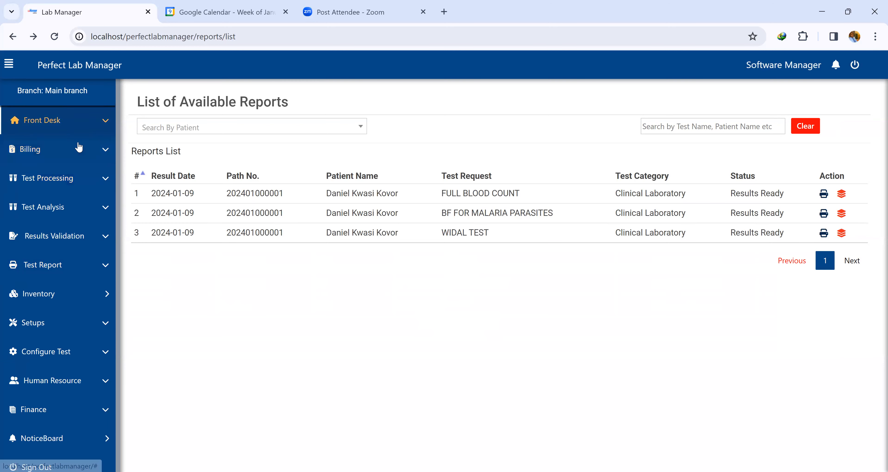
left_click(45, 414)
left_click(51, 436)
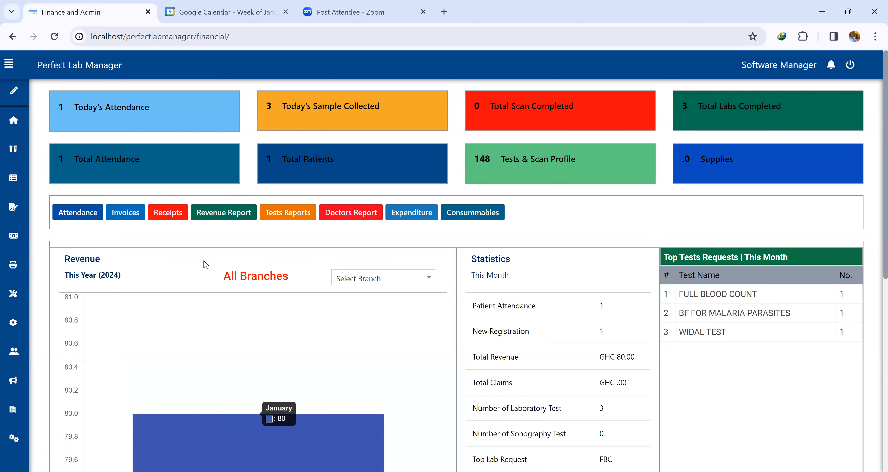
Expand the side menu and examine the finance dashboard's summary cards and report shortcuts.
left_click(8, 64)
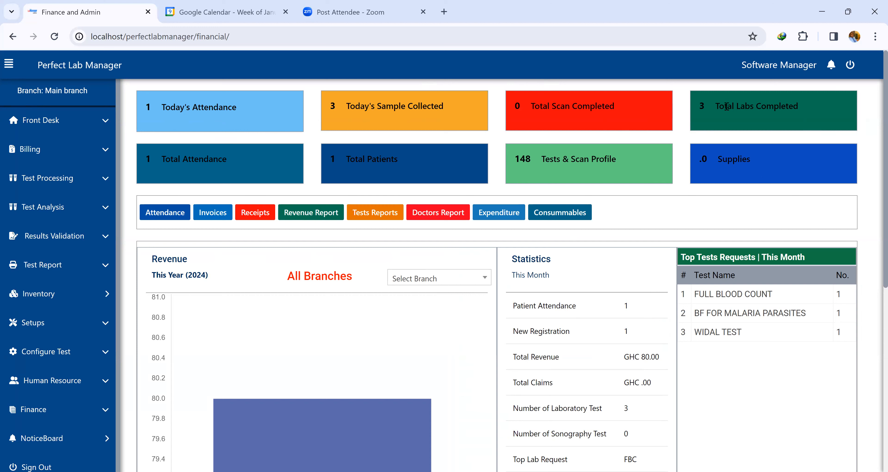
left_click_drag(727, 106, 819, 108)
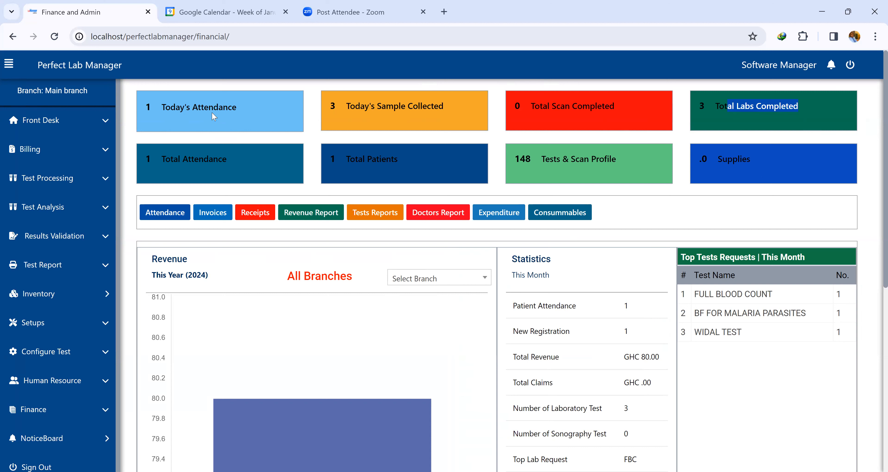
left_click(405, 161)
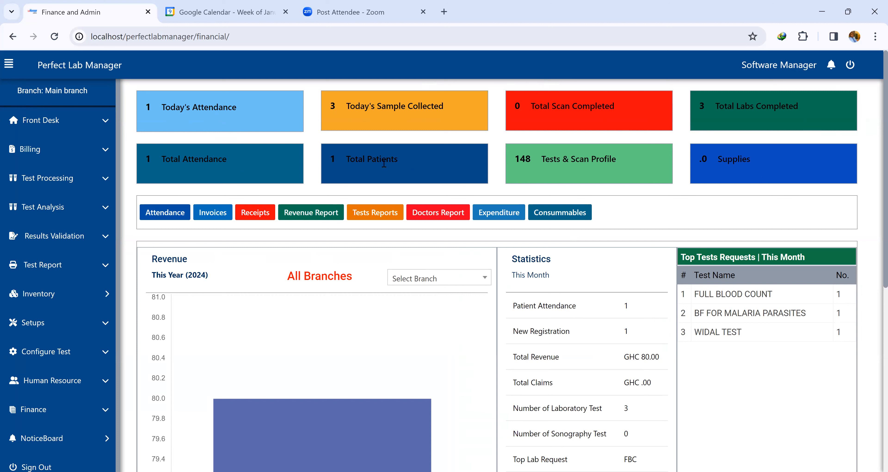
triple_click(346, 166)
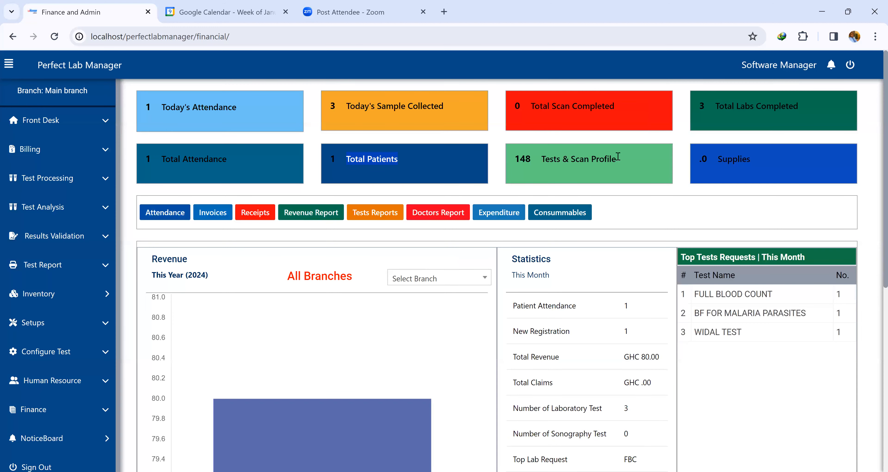
left_click_drag(620, 156, 516, 162)
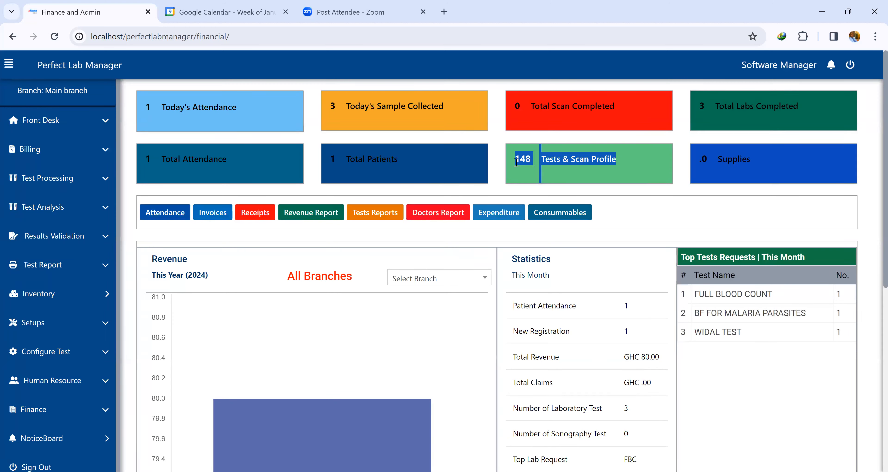
left_click(518, 173)
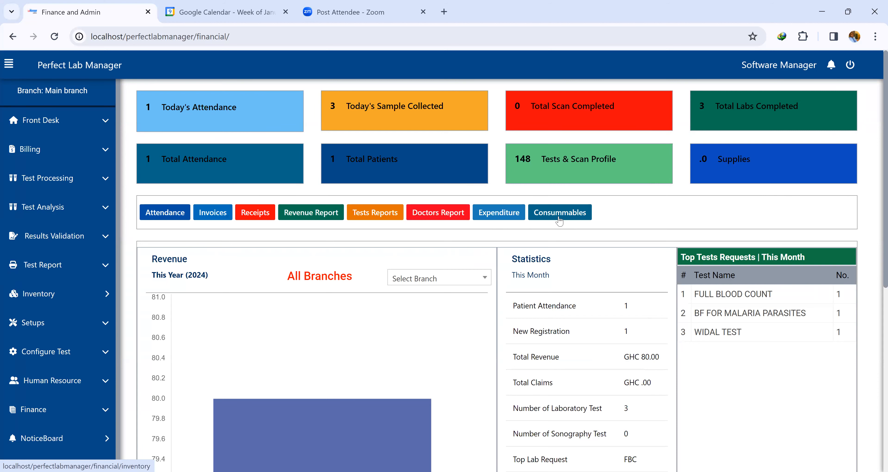
scroll(296, 228, "down", 3)
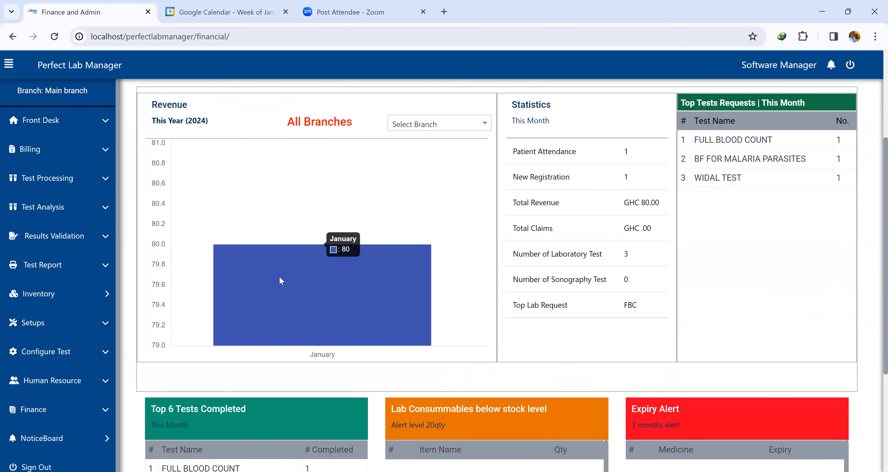
Filter the revenue chart by Main branch and examine the completed tests, consumables and expiry alert tables.
left_click(432, 126)
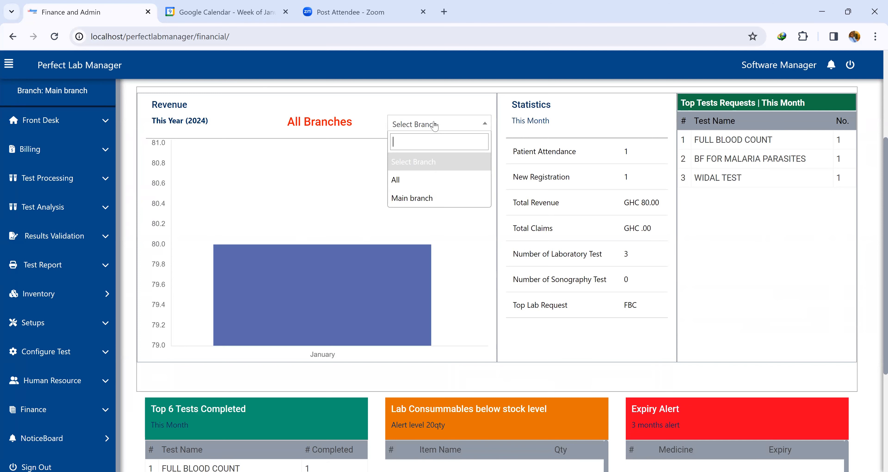
left_click(410, 198)
scroll(237, 201, "down", 5)
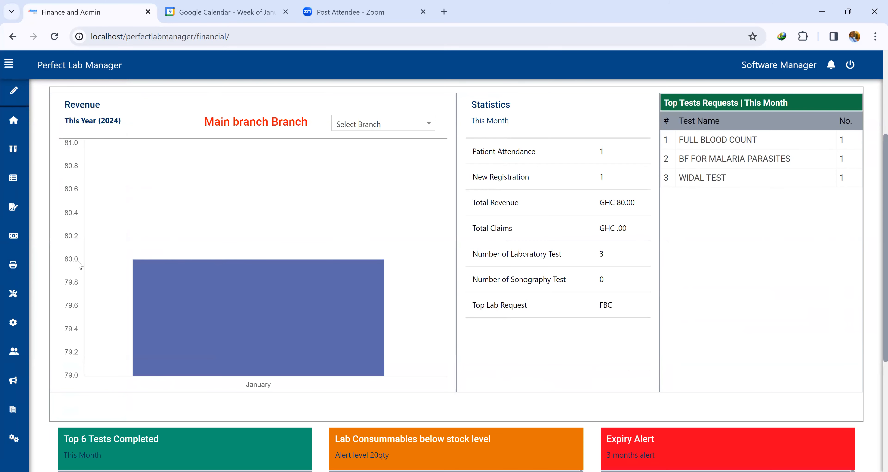
mouse_move(205, 271)
scroll(33, 288, "down", 4)
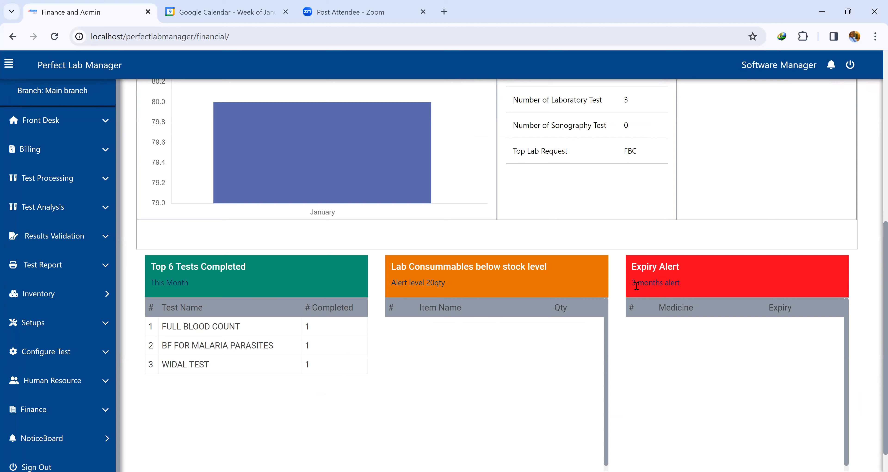
scroll(737, 350, "down", 1)
scroll(501, 363, "up", 6)
scroll(504, 360, "up", 2)
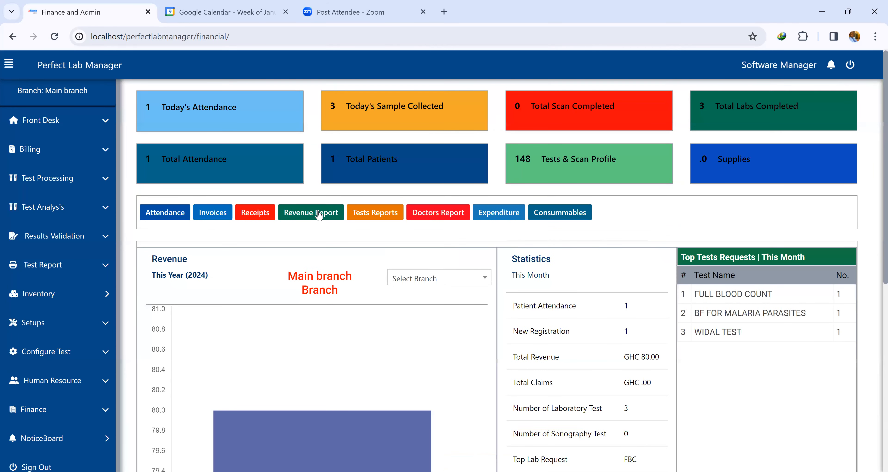
Open the Attendance Records and filter them from 01/08/2024.
left_click(159, 213)
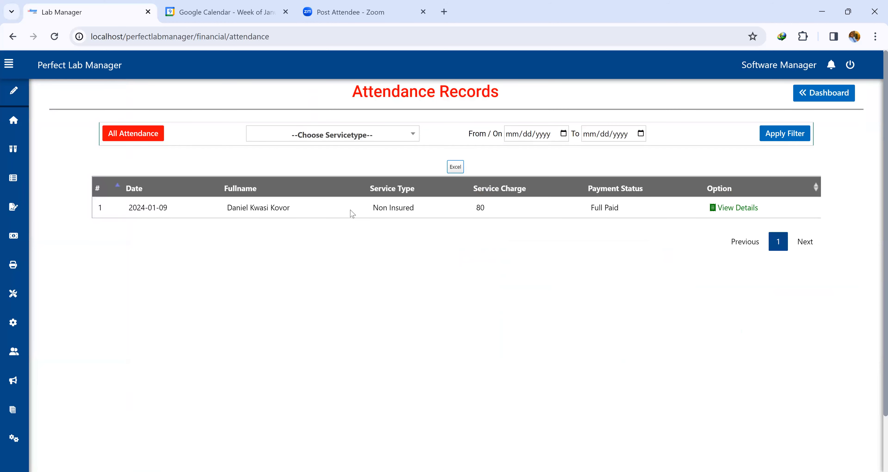
left_click(381, 138)
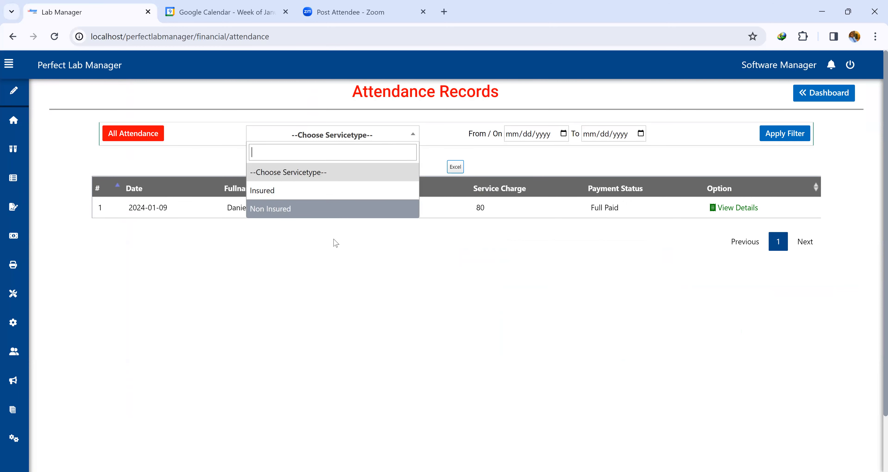
left_click(345, 278)
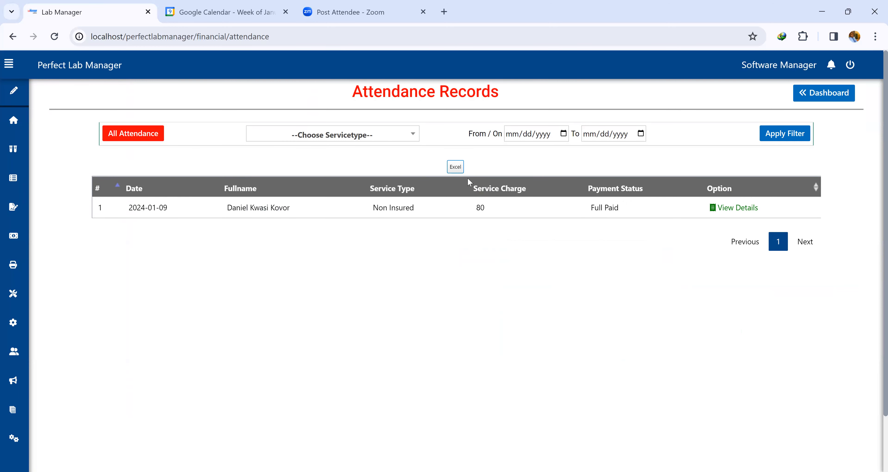
left_click(564, 135)
left_click(531, 207)
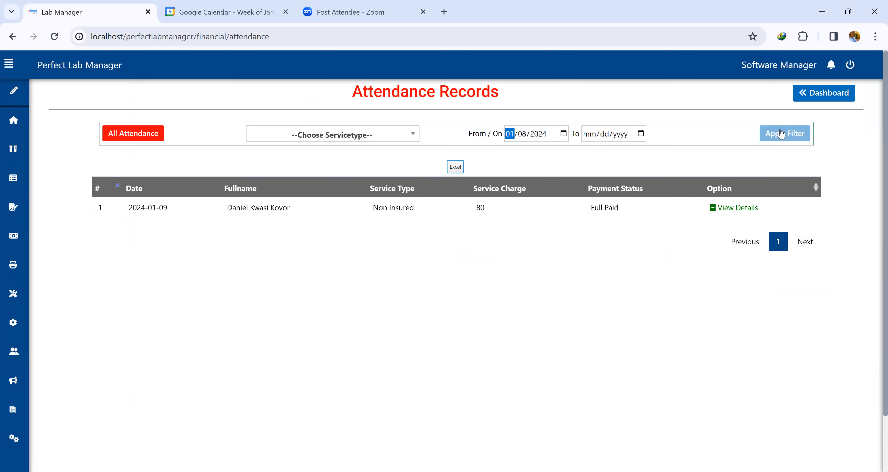
left_click(780, 134)
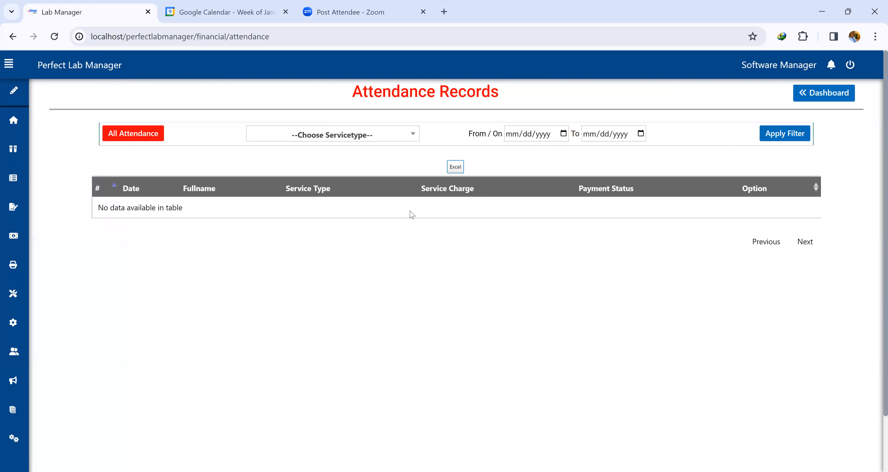
Clear the From date and reapply the attendance filter.
left_click(566, 134)
left_click(551, 207)
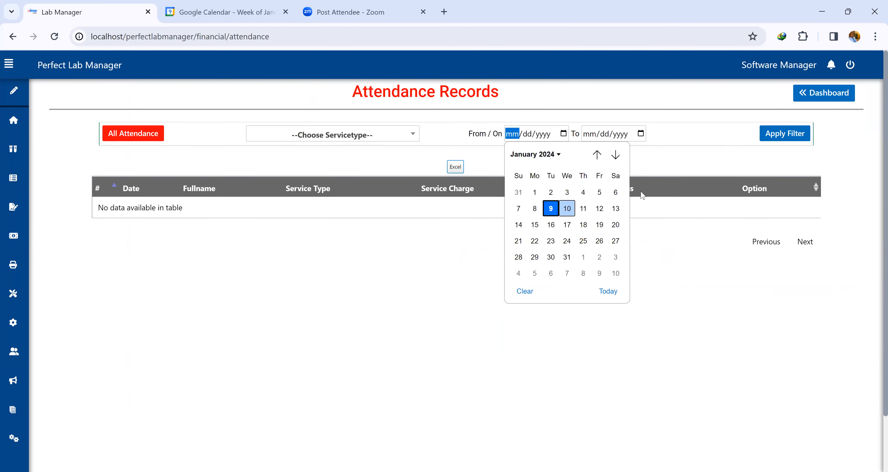
left_click(772, 135)
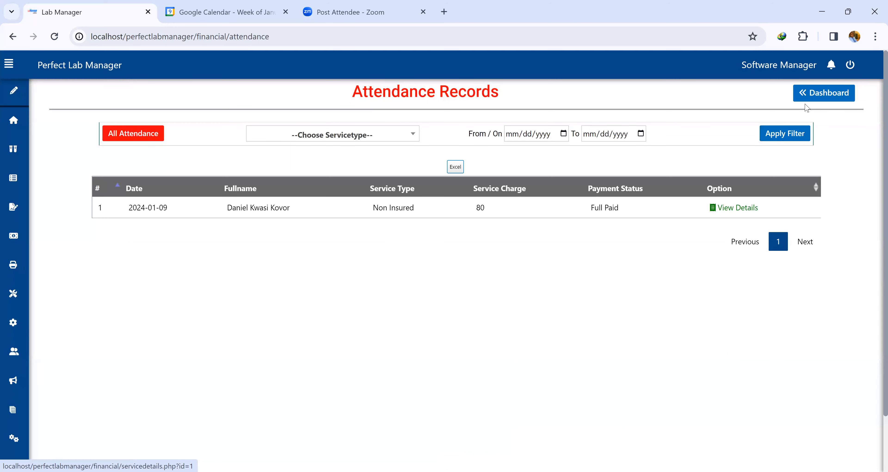
Go back to the dashboard, review the Invoices list, and return to the dashboard.
left_click(818, 94)
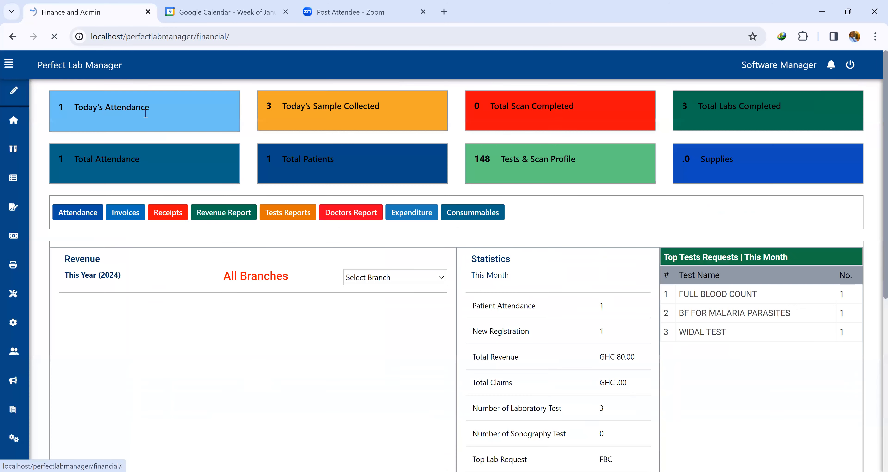
left_click(133, 212)
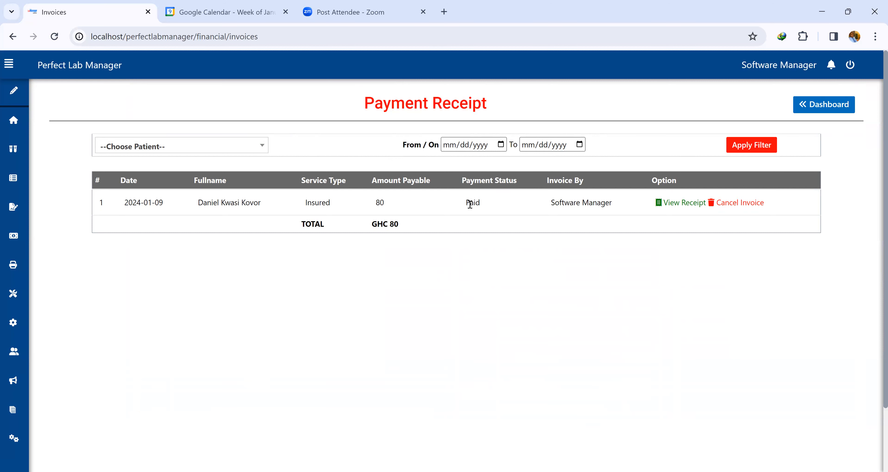
left_click_drag(611, 202, 550, 209)
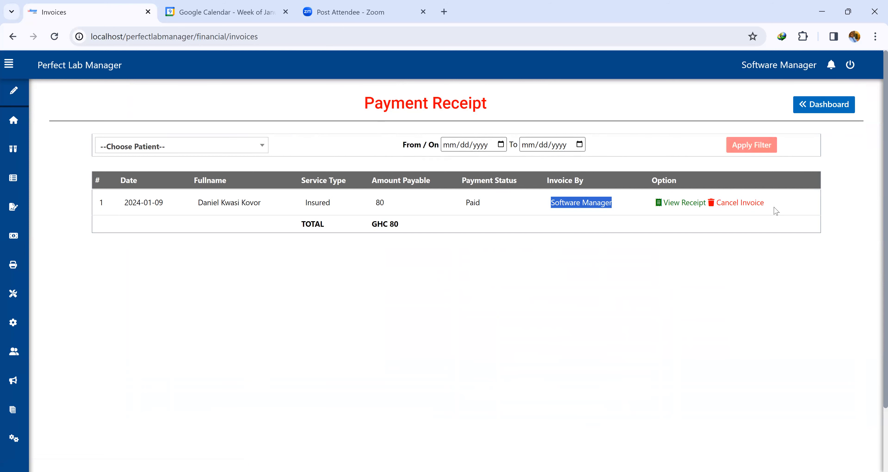
left_click(824, 104)
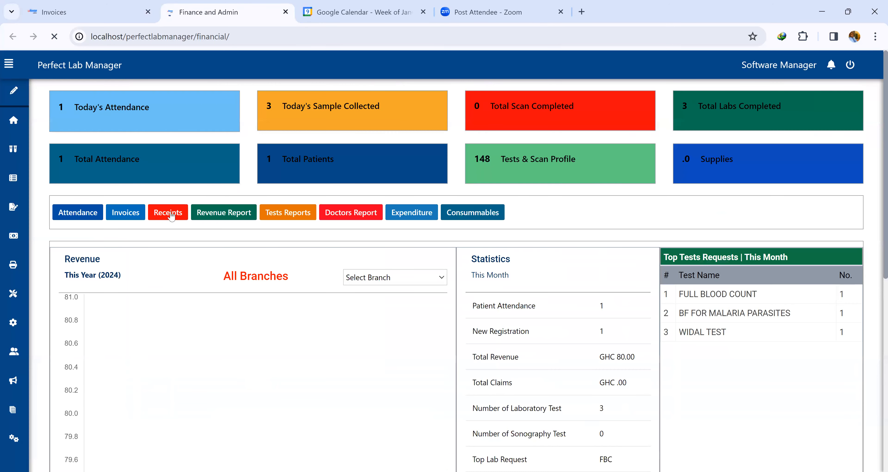
Open the payment Receipts list and apply its filter without choosing a patient.
left_click(170, 215)
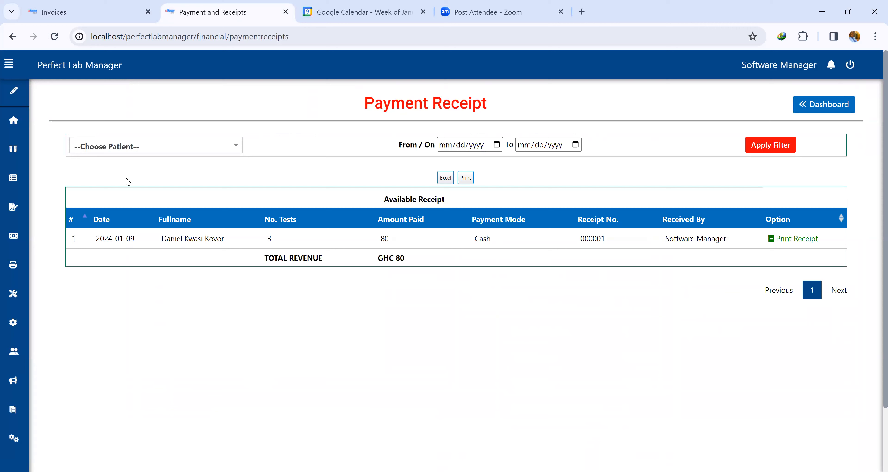
left_click(133, 146)
left_click(133, 202)
left_click(784, 146)
Try to print the patient's receipt, dismiss the session alert, and reload the Payment and Receipts tab.
left_click(799, 239)
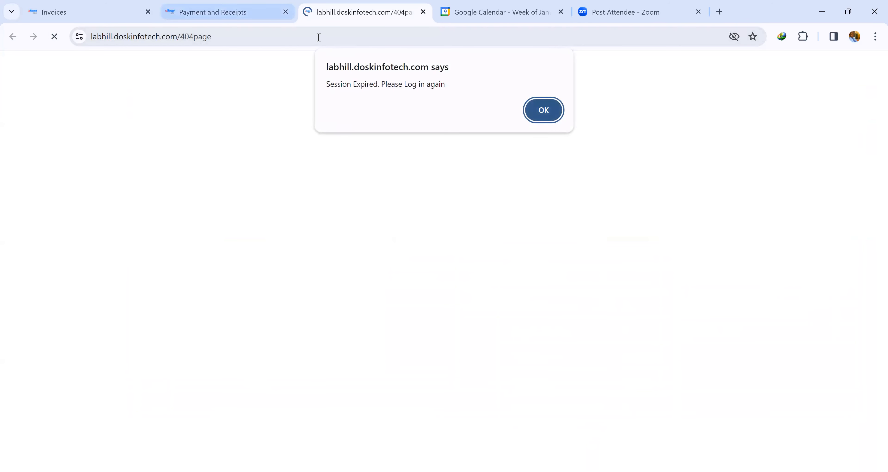
left_click(544, 110)
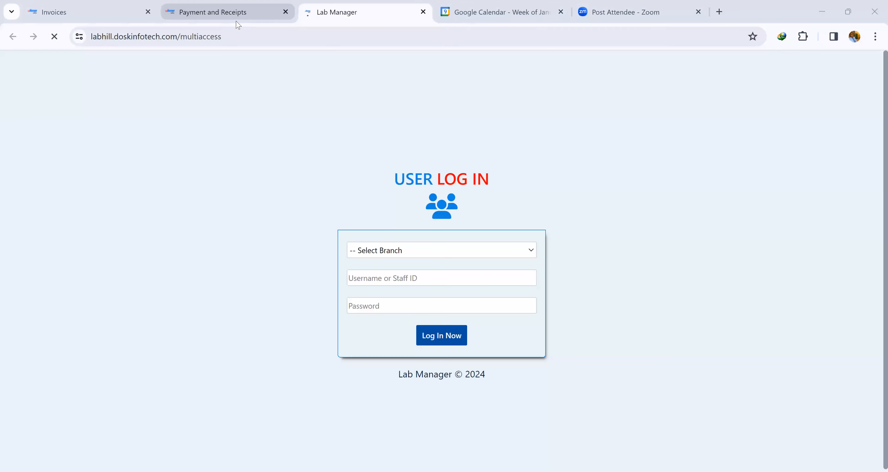
left_click(228, 13)
left_click(54, 37)
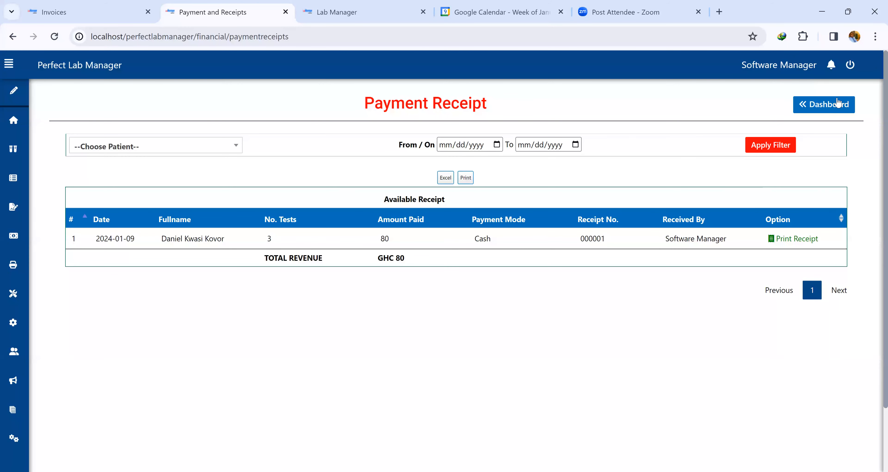
Return to the dashboard, open the Revenue Reports, and examine the service type filter options.
left_click(831, 105)
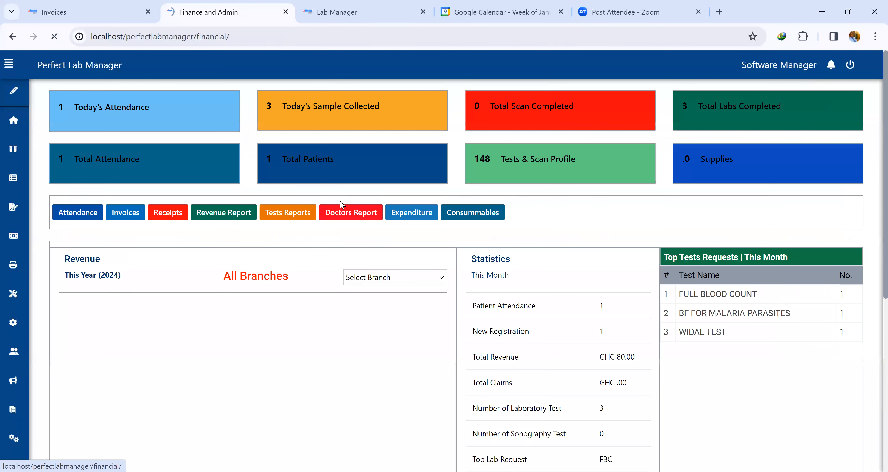
left_click(224, 215)
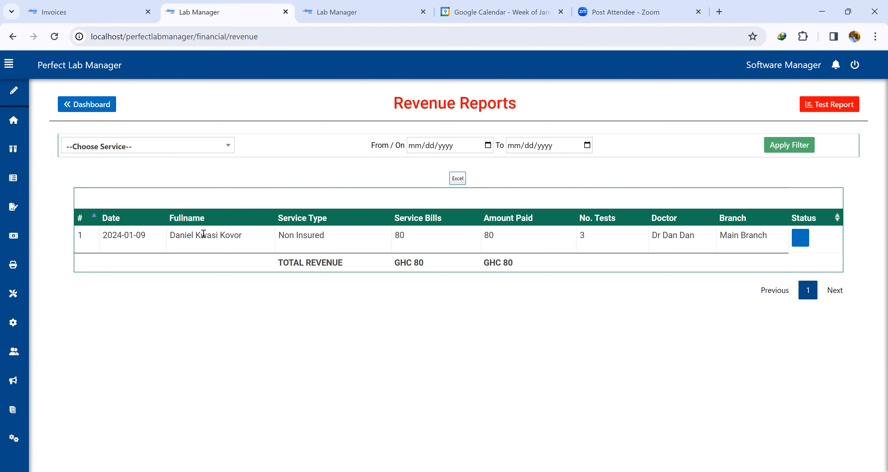
double_click(580, 237)
left_click(482, 238, "shift")
left_click(200, 148)
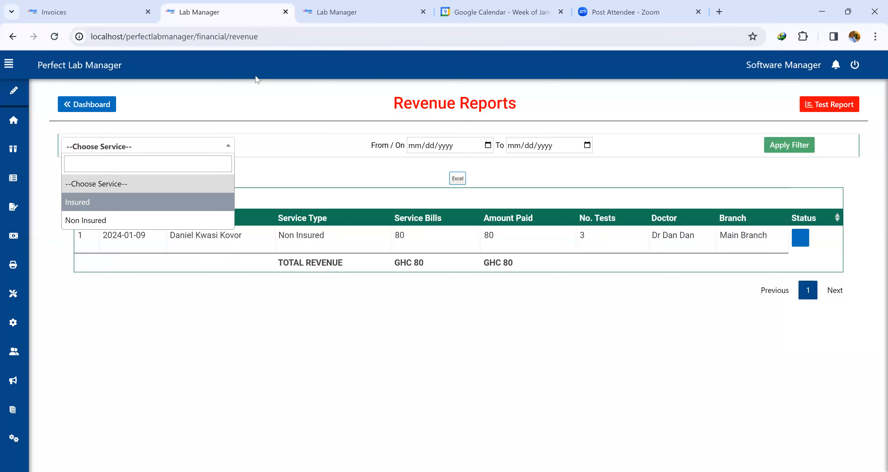
Open the Test Report and filter it by FULL BLOOD COUNT.
left_click(827, 104)
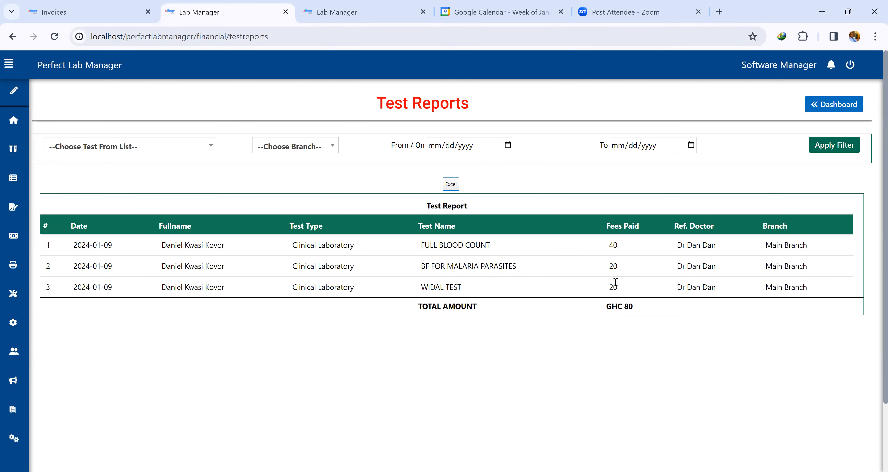
left_click(148, 148)
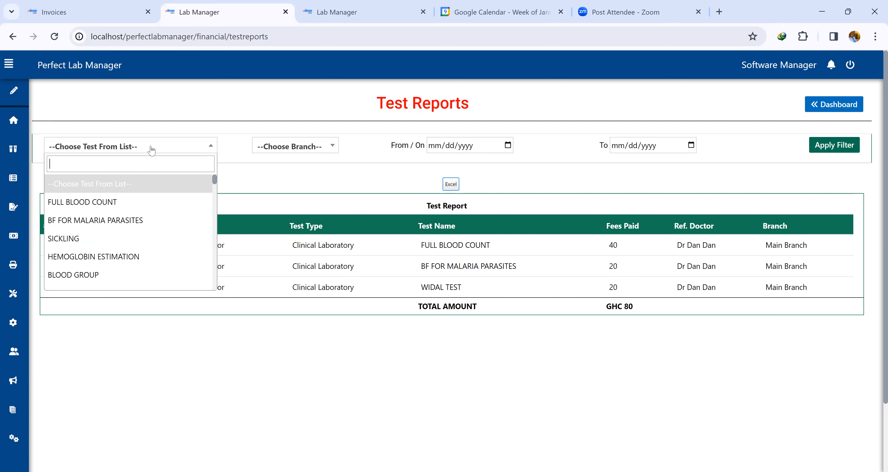
left_click(149, 202)
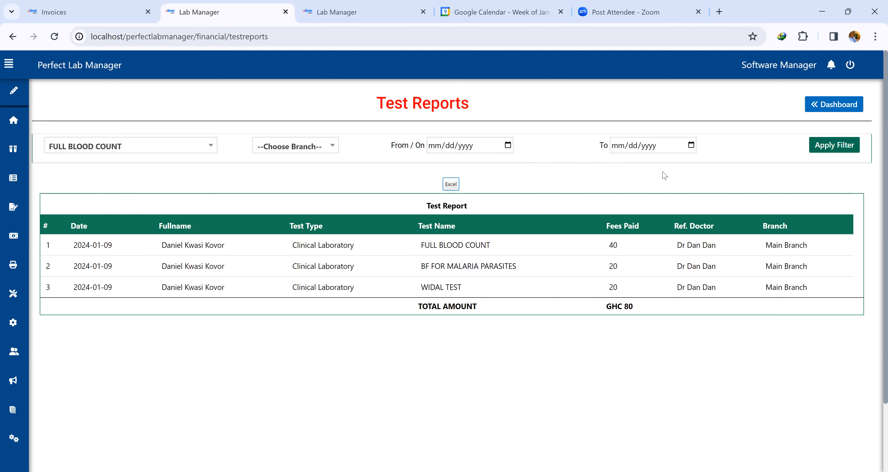
left_click(828, 145)
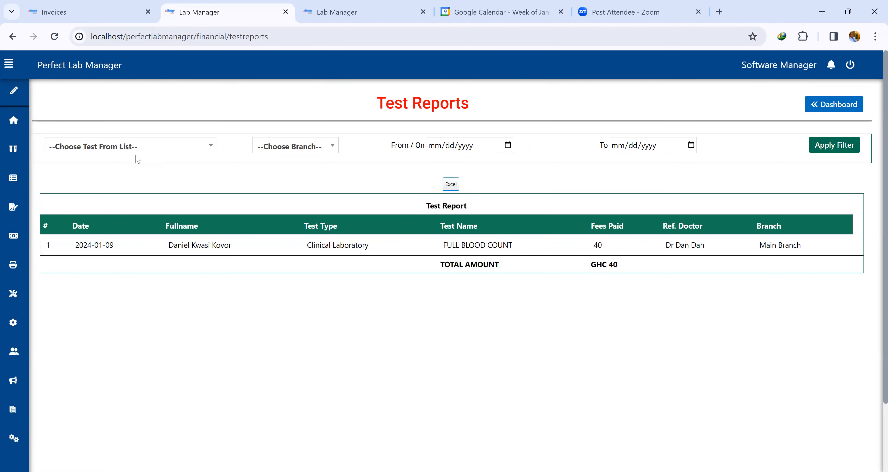
Filter the Test Report by BF FOR MALARIA PARASITES instead.
left_click(141, 149)
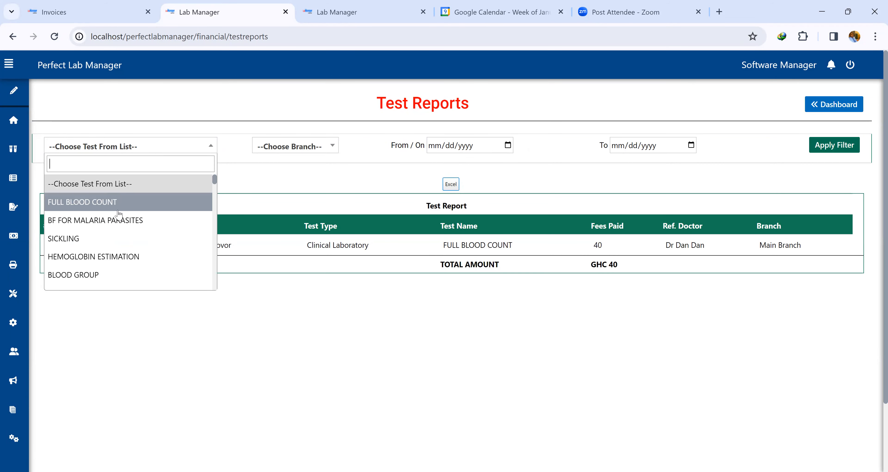
left_click(113, 202)
left_click(104, 156)
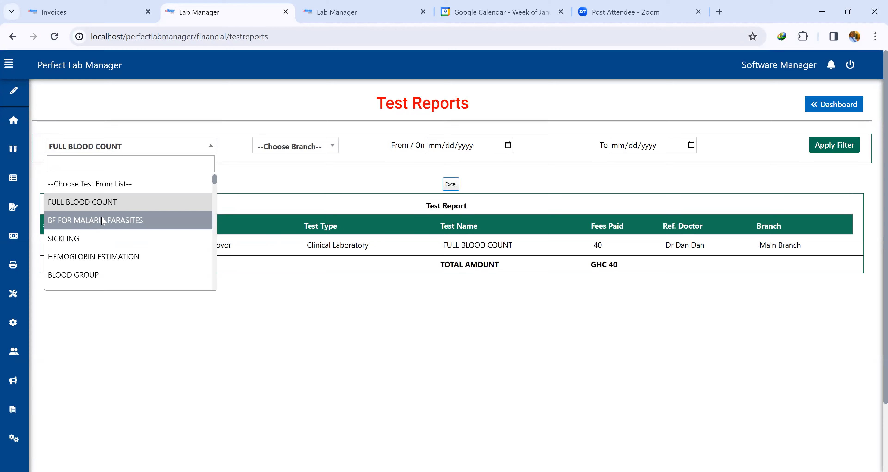
left_click(102, 221)
left_click(834, 148)
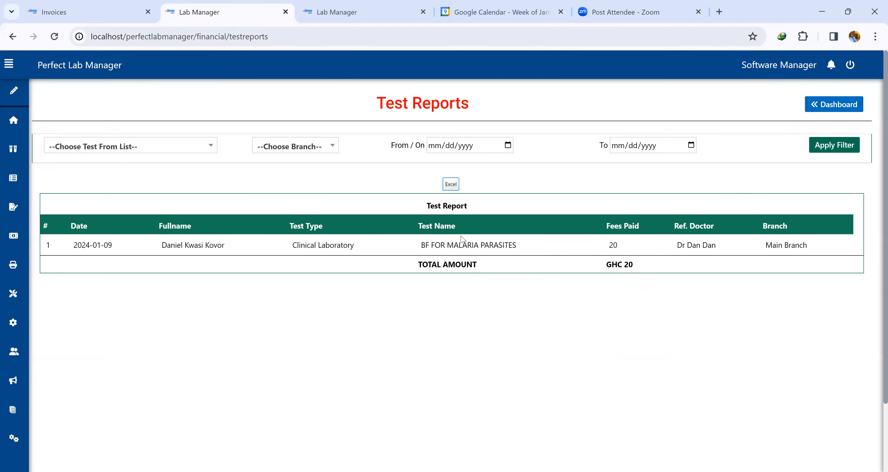
Examine the Test Report's branch and test filter options, and return to the dashboard.
left_click(299, 148)
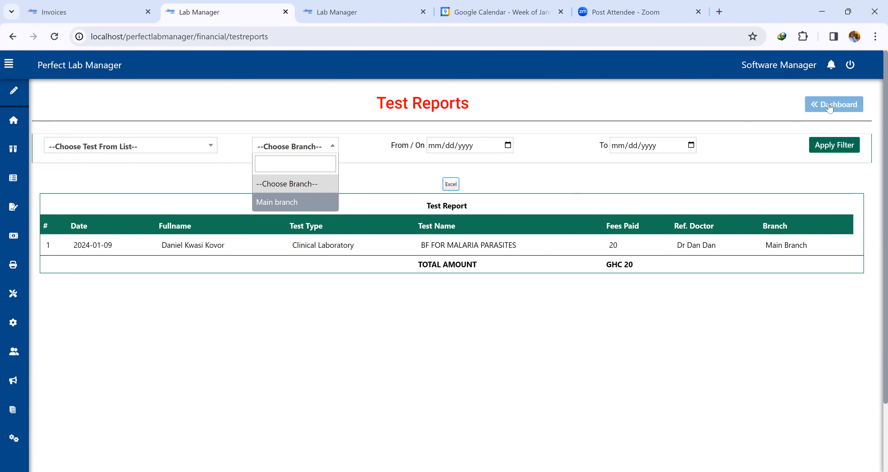
left_click(159, 150)
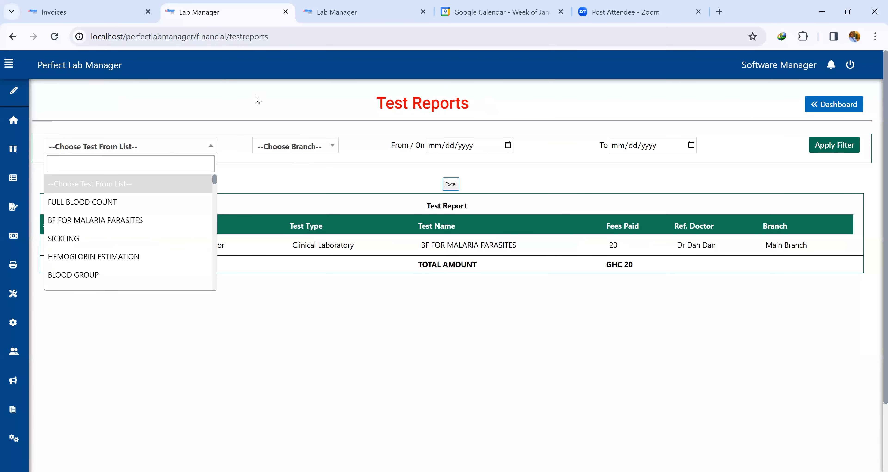
left_click(292, 146)
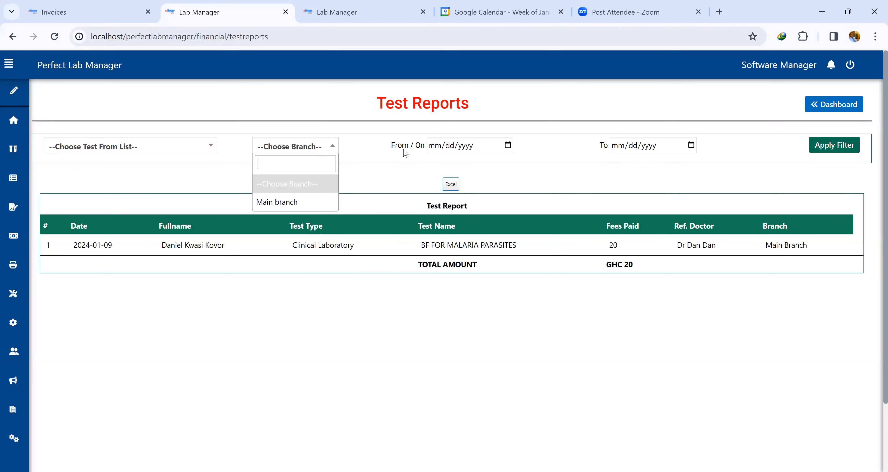
left_click(833, 105)
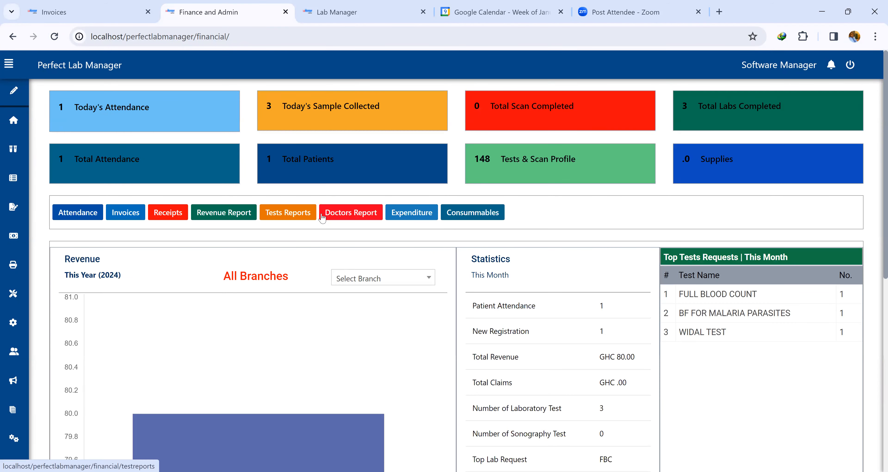
Open the Doctors Report and examine its doctor and branch filter options.
left_click(354, 219)
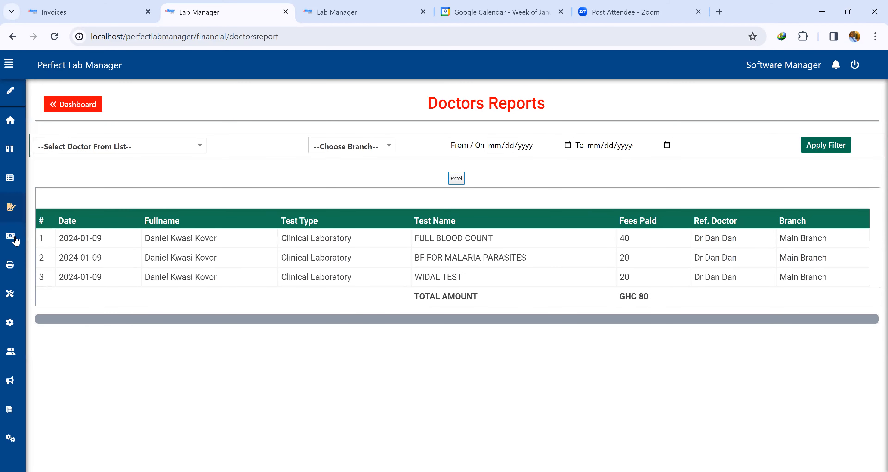
mouse_move(15, 240)
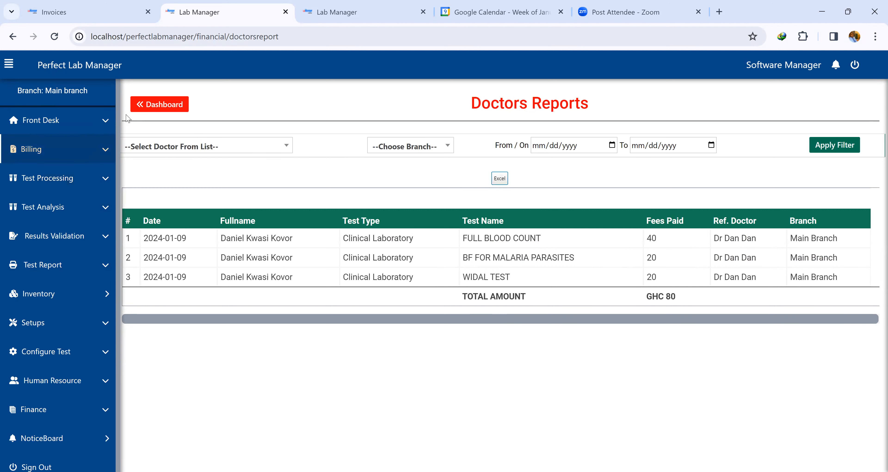
left_click(195, 148)
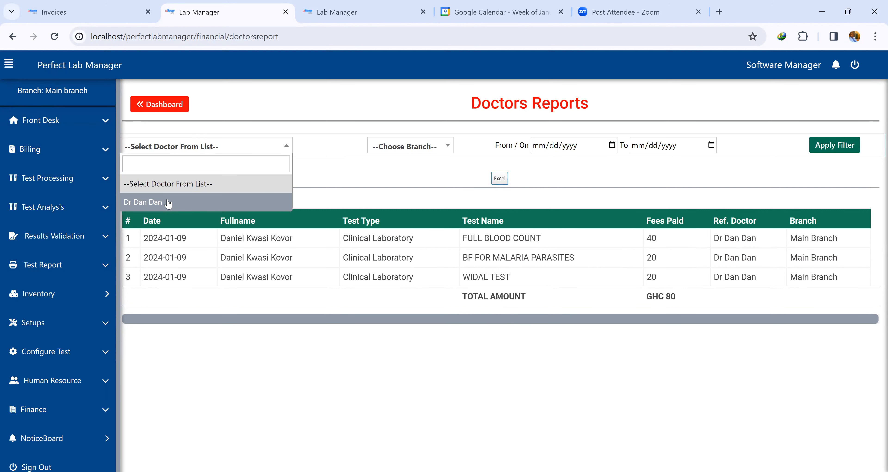
left_click(411, 147)
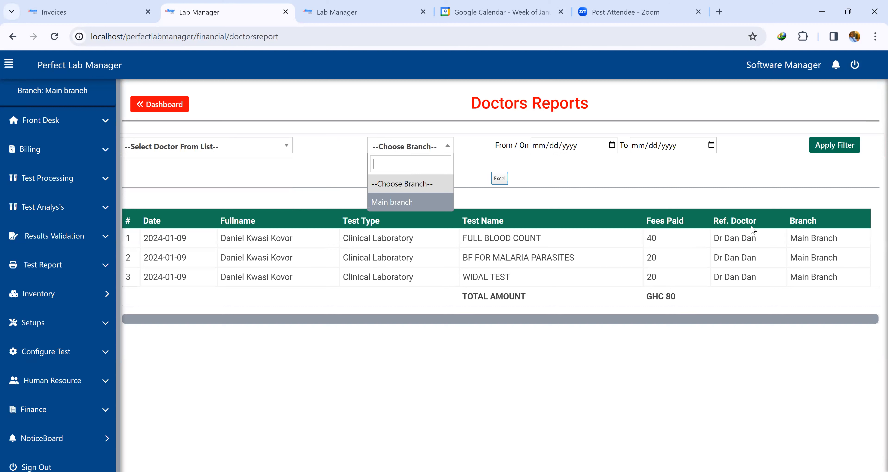
left_click_drag(727, 218, 739, 261)
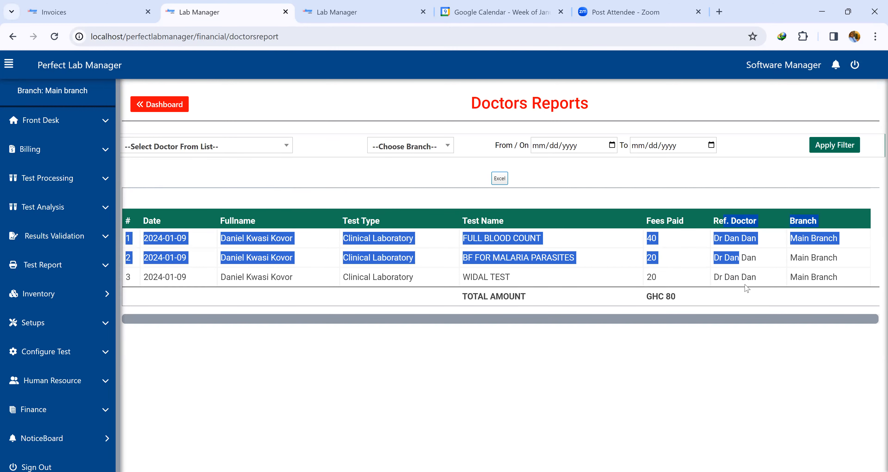
left_click(742, 299)
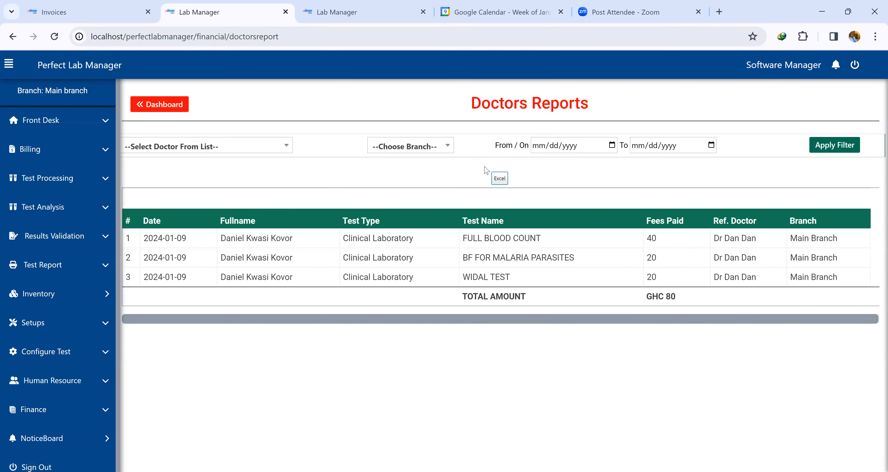
Return to the dashboard, open Expenditure, and browse the expense category list.
left_click(175, 110)
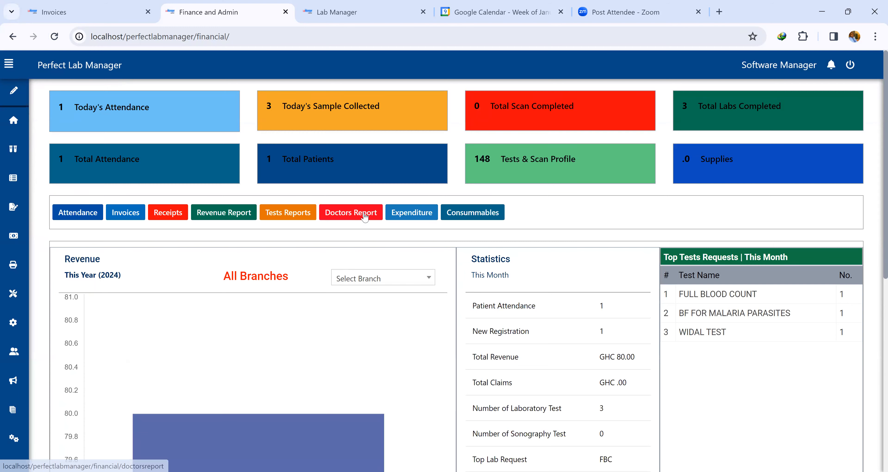
left_click(422, 218)
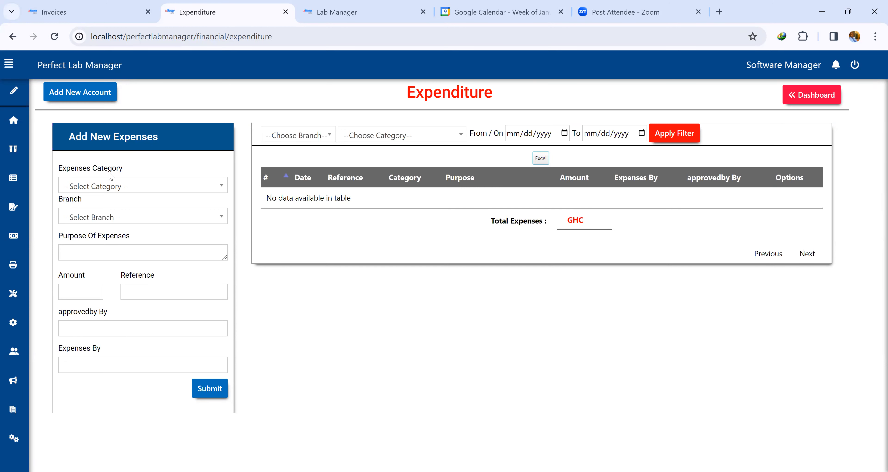
left_click(94, 187)
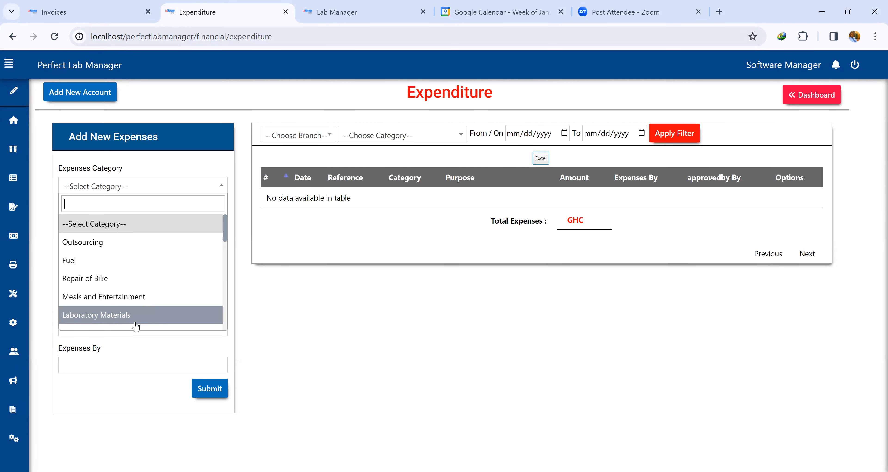
scroll(136, 286, "down", 2)
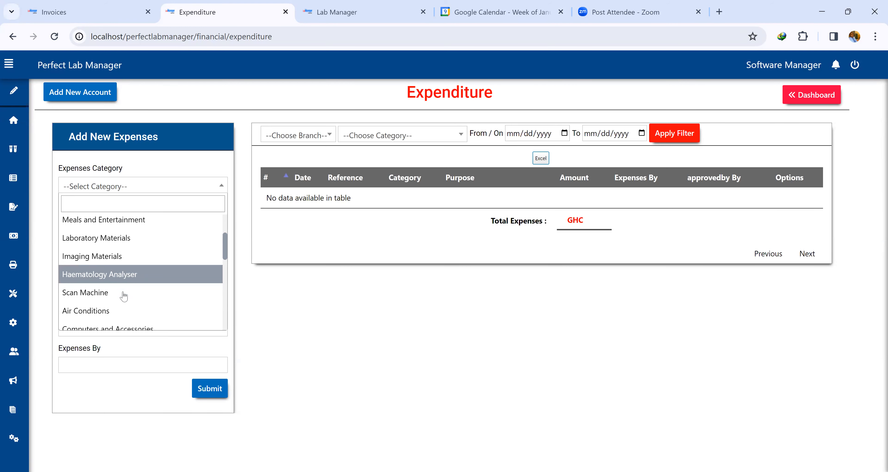
scroll(121, 303, "down", 8)
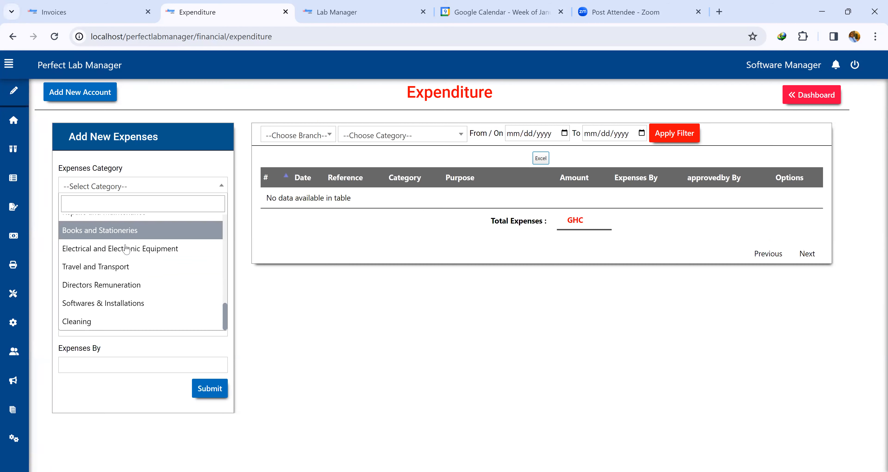
Open the Add New Account dialog for expenditure and close it without adding anything.
left_click(81, 92)
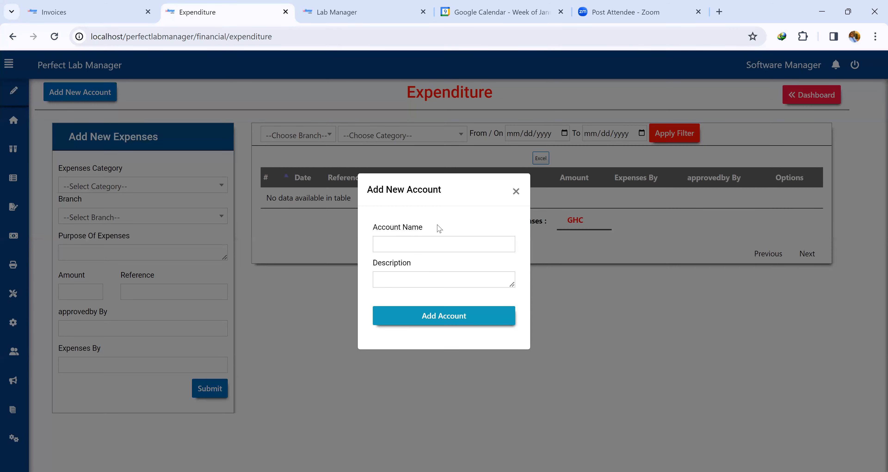
left_click(516, 192)
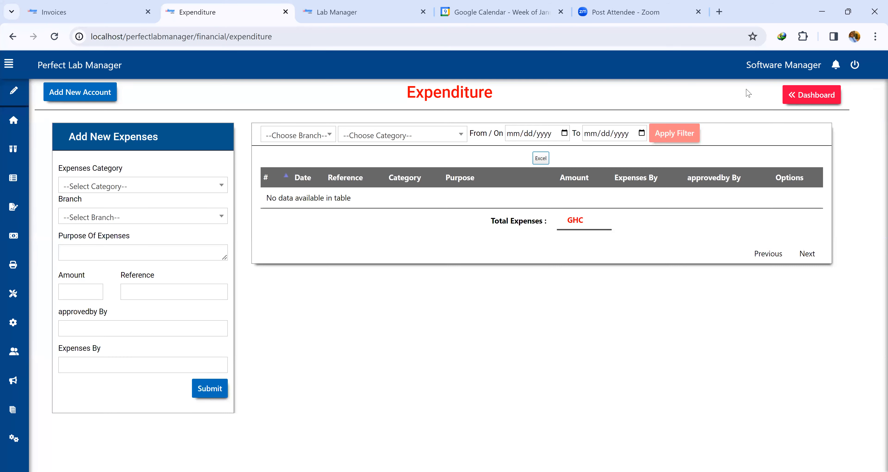
Open the Consumables inventory, switch to the branch supplies list, and check its item filter.
left_click(820, 98)
left_click(472, 215)
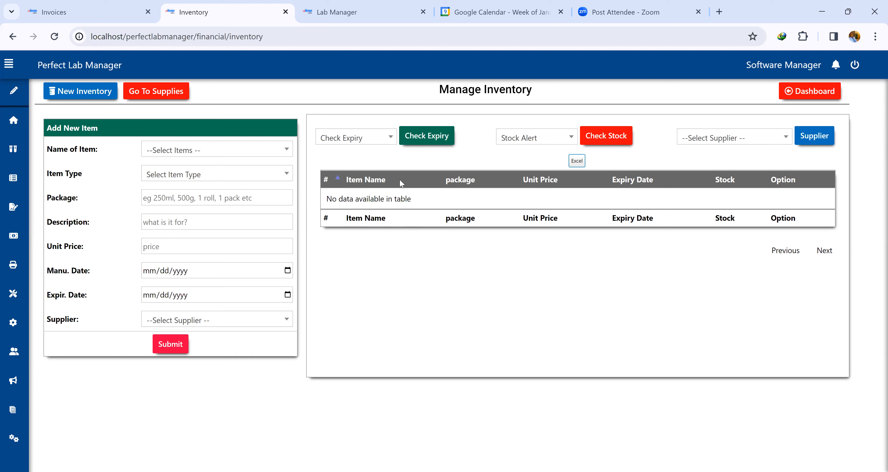
mouse_move(3, 266)
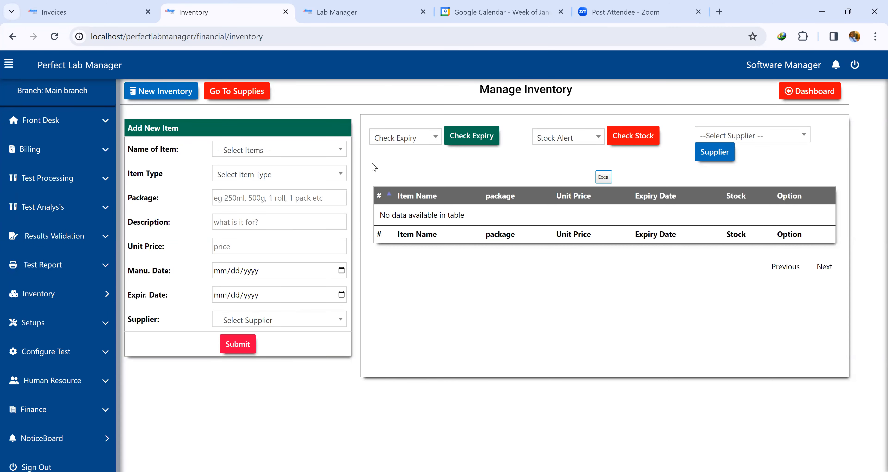
left_click(64, 296)
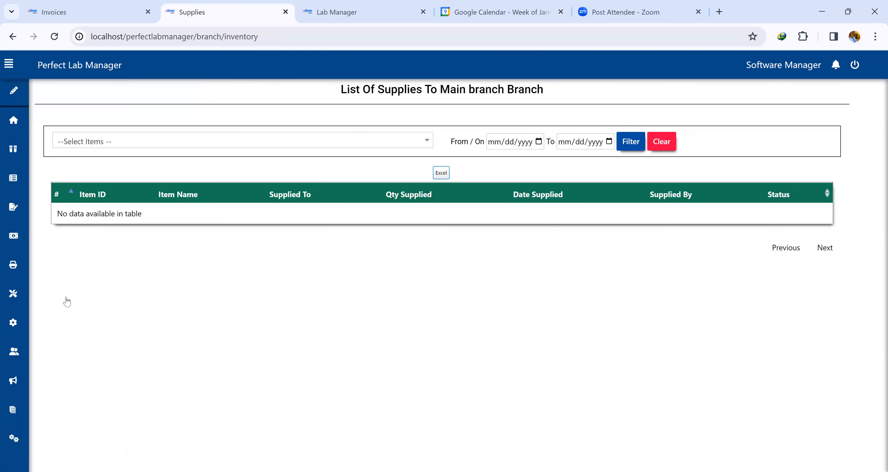
left_click(244, 143)
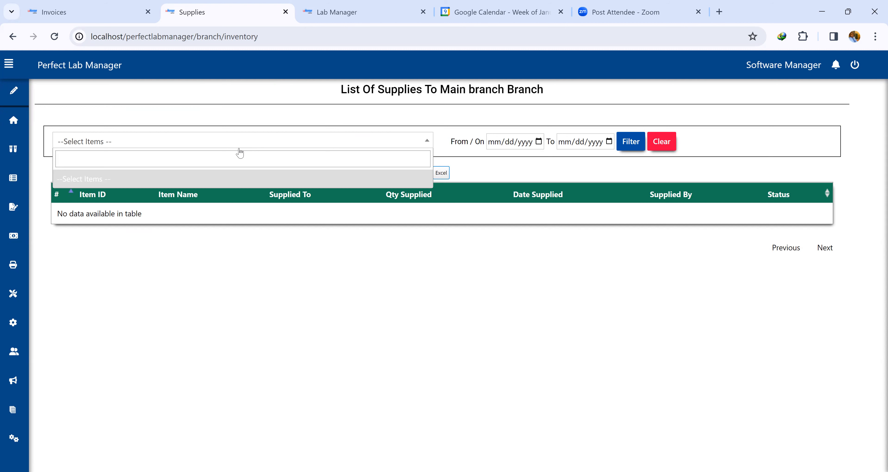
left_click(242, 269)
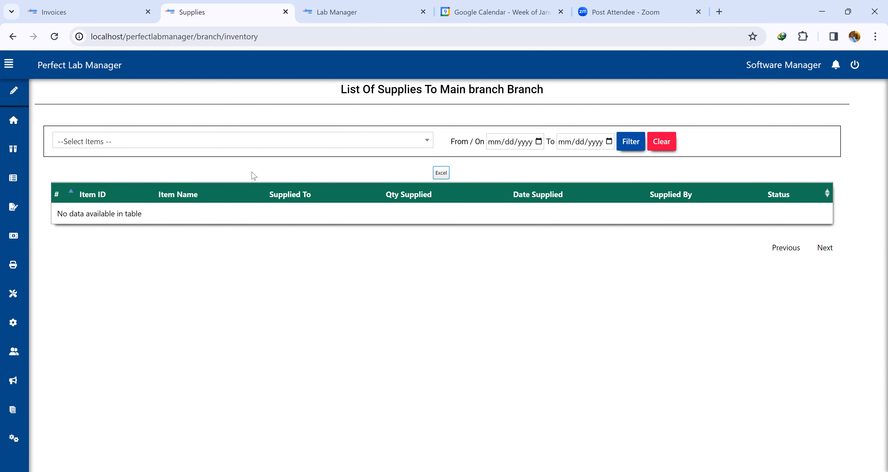
Open the General Noticeboard and set the notice recipient to Main branch.
mouse_move(4, 341)
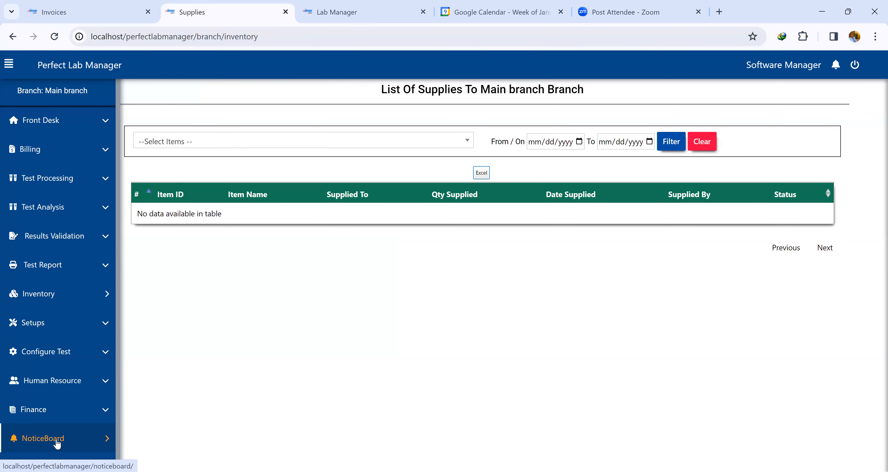
left_click(41, 439)
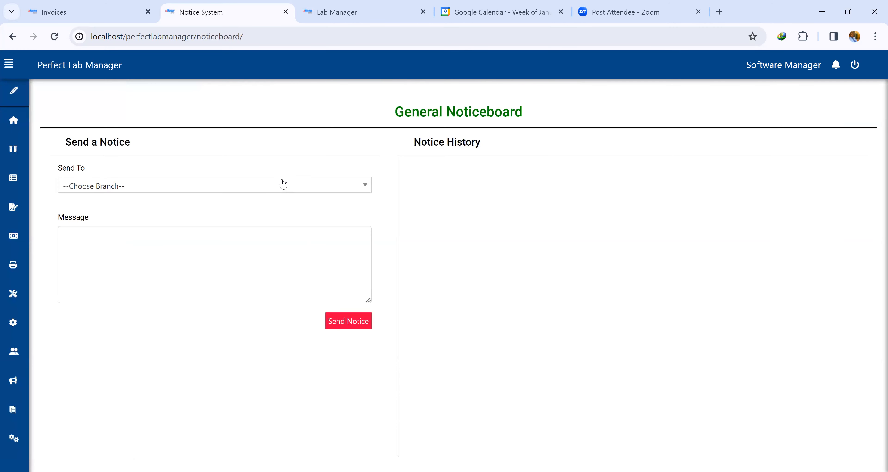
left_click(206, 193)
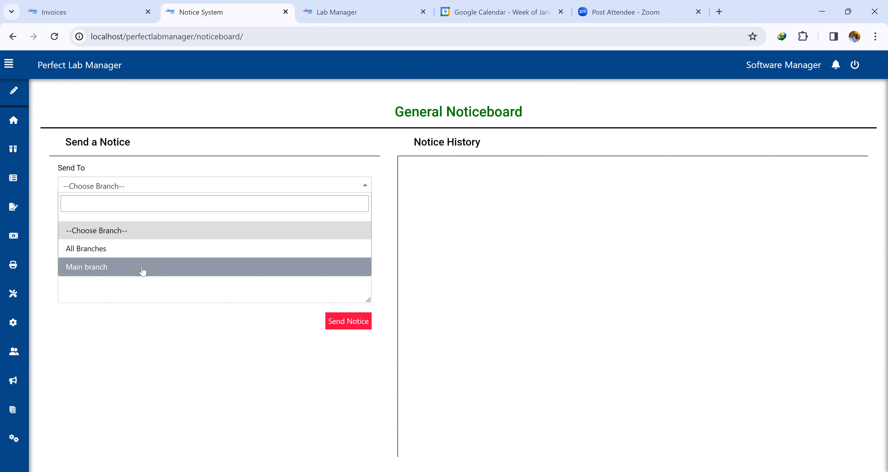
left_click(127, 268)
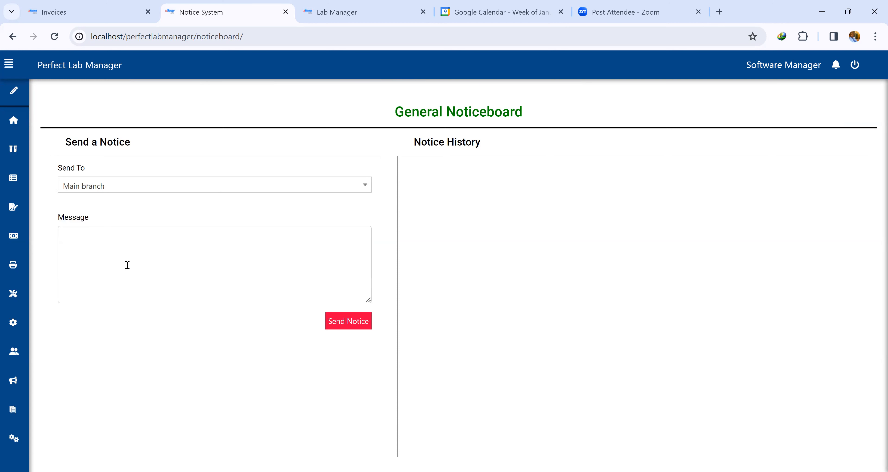
Write the message 'There is going to be a new training on the new software on Friday at 9am.'.
left_click(144, 260)
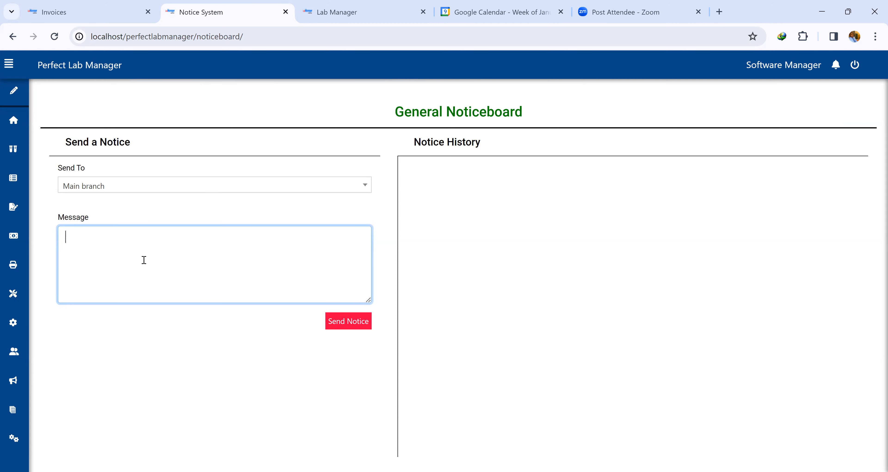
type("There is")
type(" going t")
type("o be ")
type("a n")
type("ai")
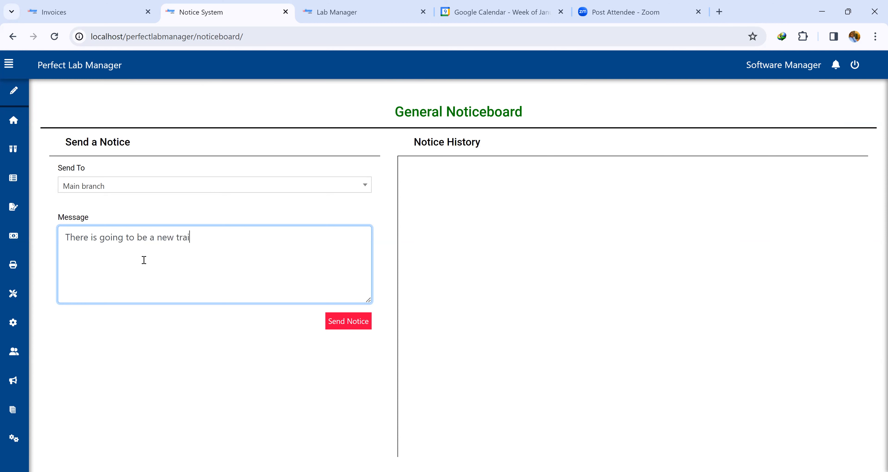
type("ning on the new softwar")
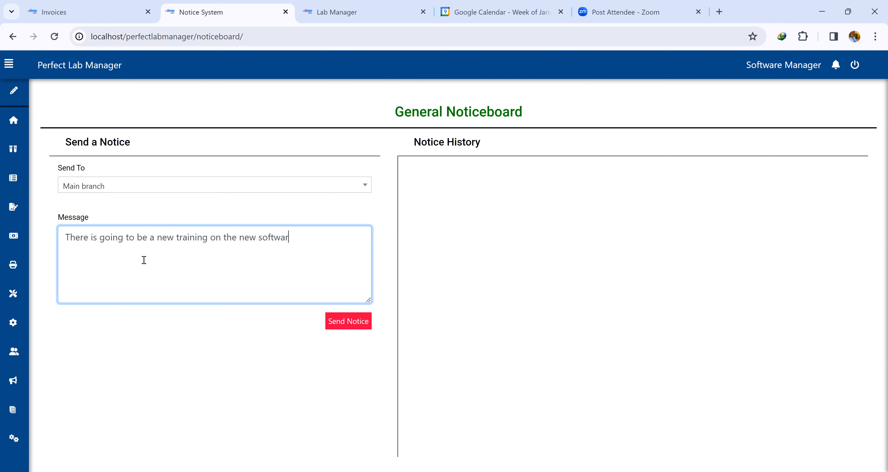
type("e on Friday at 9am.")
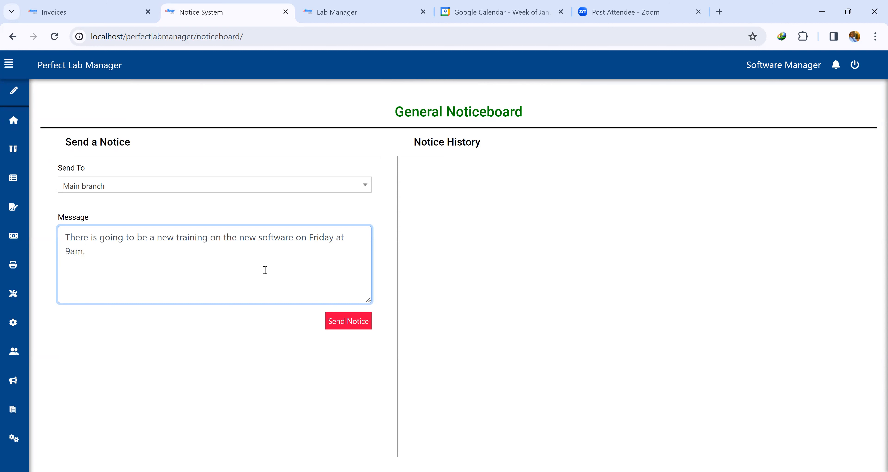
Delete the word 'new' before 'training' in the message and send the notice.
left_click(174, 237)
key("BackSpace")
key("BackSpace")
key("BackSpace")
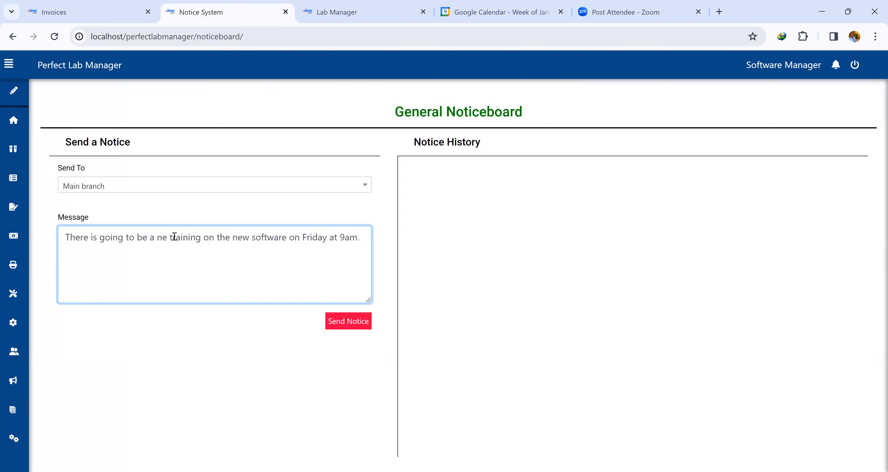
left_click(349, 325)
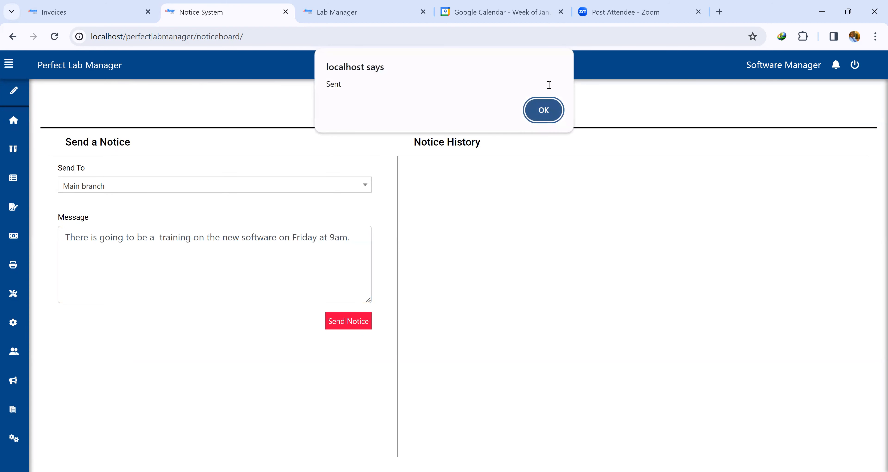
left_click(549, 111)
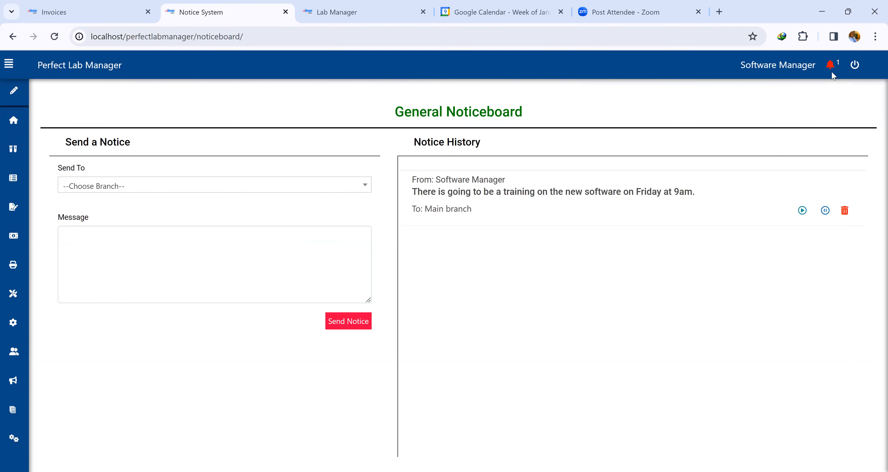
Open the notification panel to view the posted notice.
left_click(834, 65)
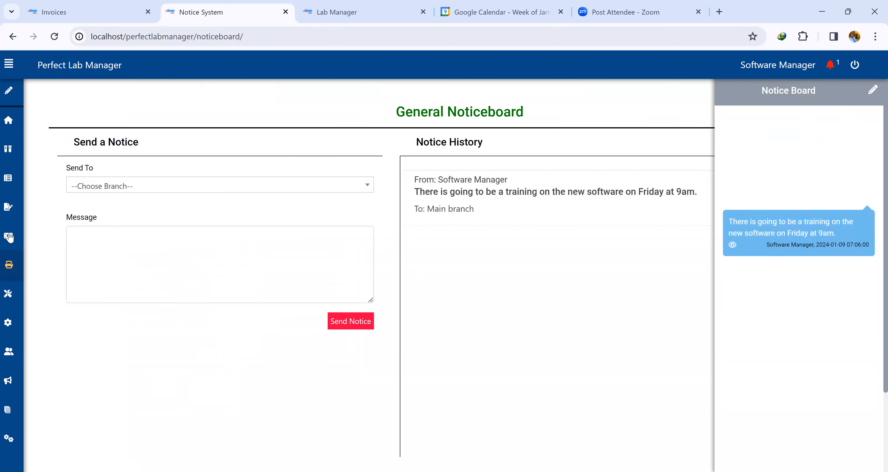
mouse_move(15, 240)
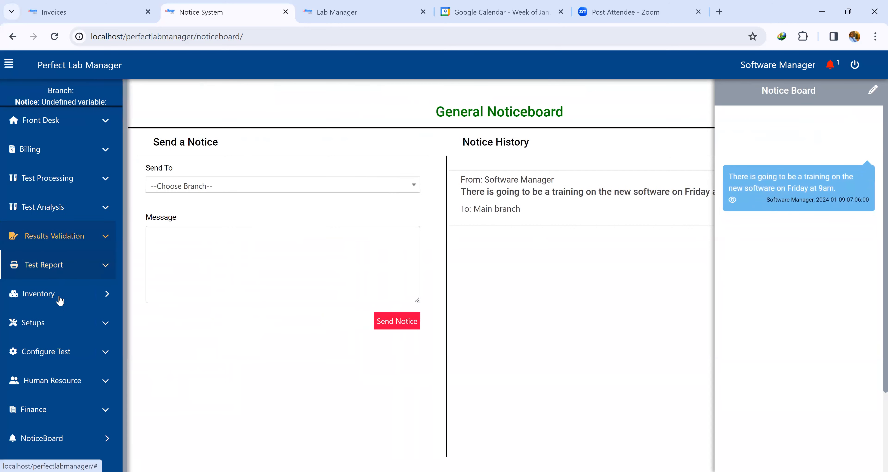